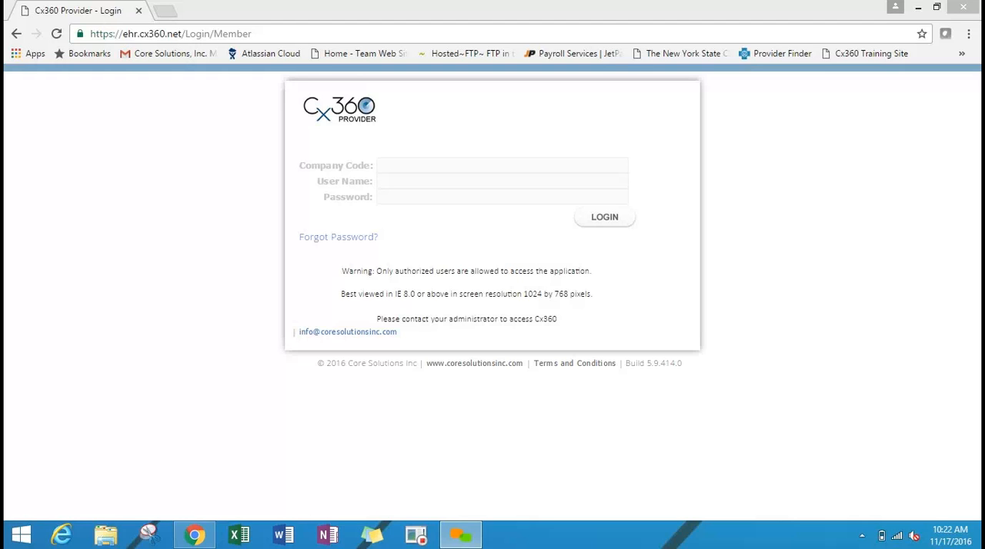
Log in with company code IDUHA, the administrator's user name and the account password.
{"action": "left_click", "coordinate": [457, 166]}
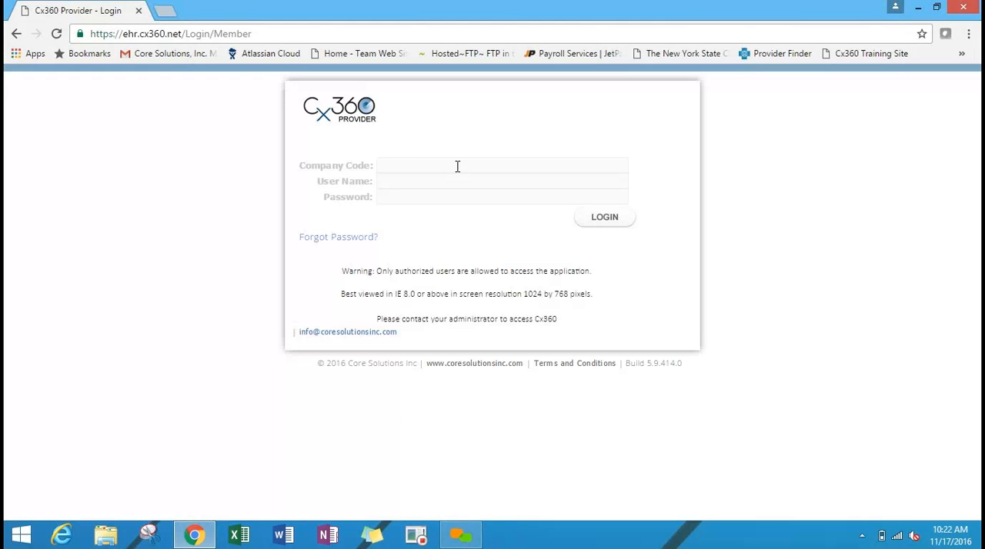
{"action": "left_click", "coordinate": [457, 166]}
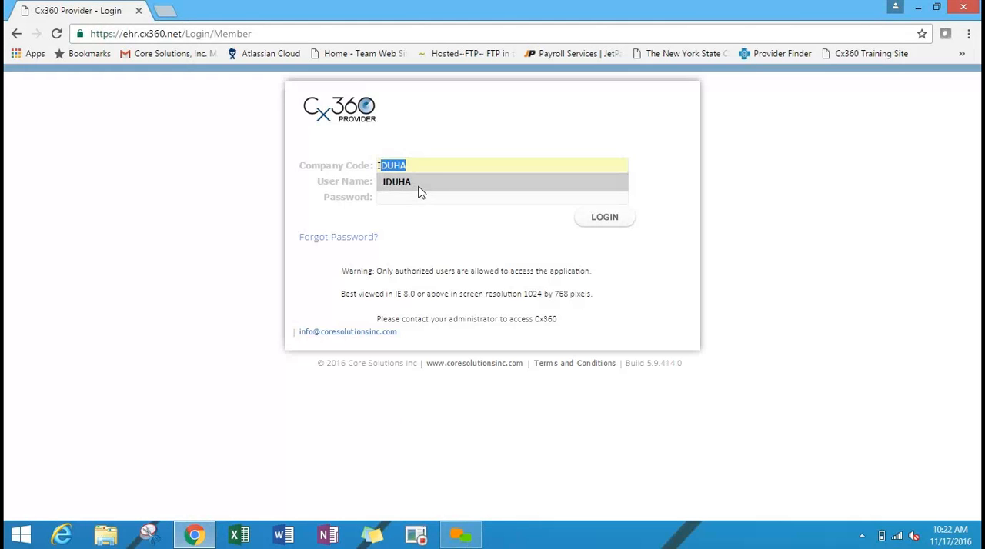
{"action": "left_click", "coordinate": [420, 187]}
{"action": "left_click", "coordinate": [405, 182]}
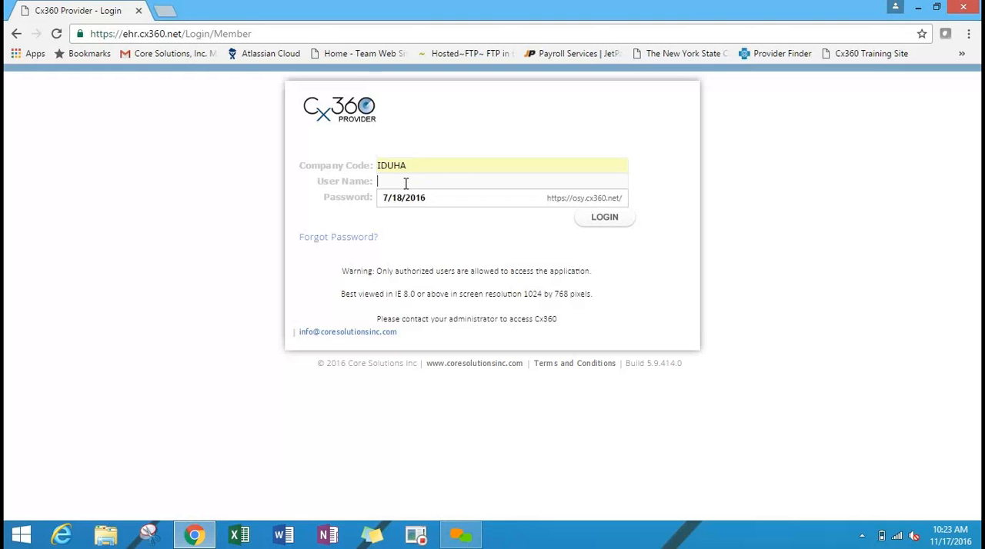
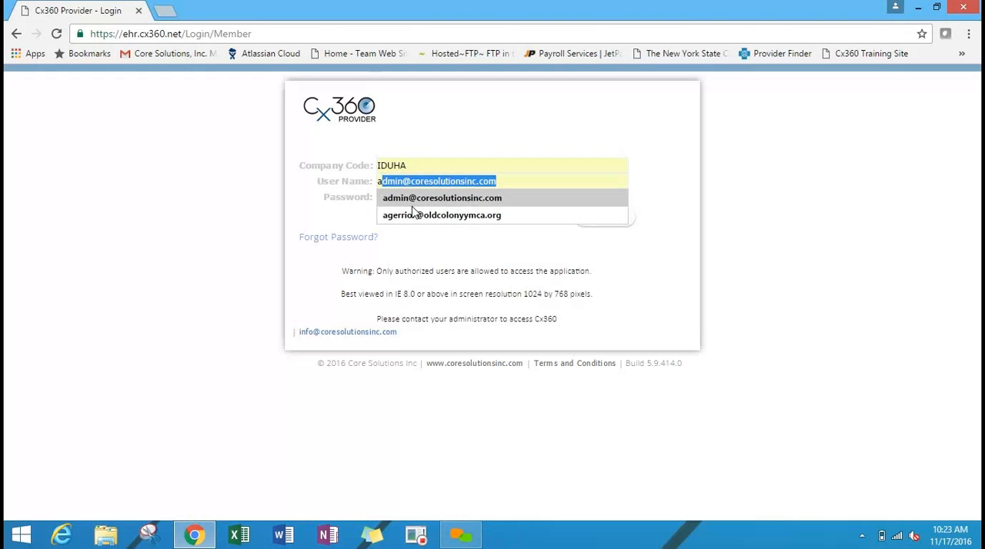
{"action": "left_click", "coordinate": [415, 200]}
{"action": "left_click", "coordinate": [434, 194]}
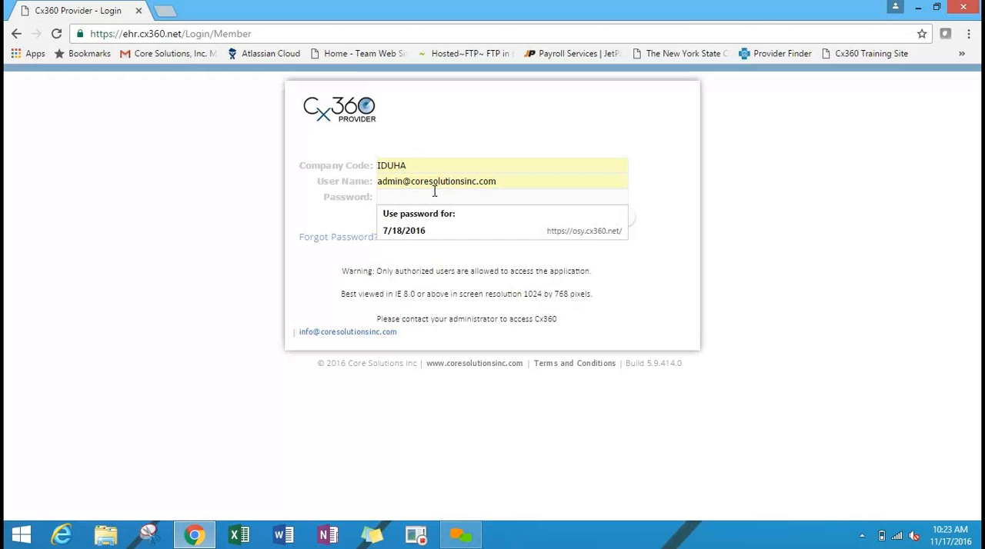
{"action": "type", "text": "•••••••••"}
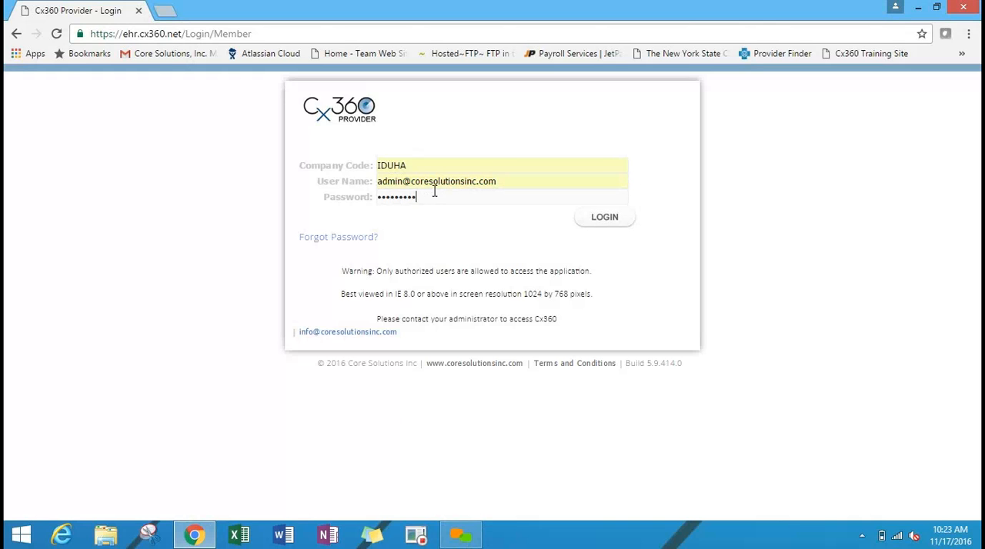
{"action": "key", "text": "Return"}
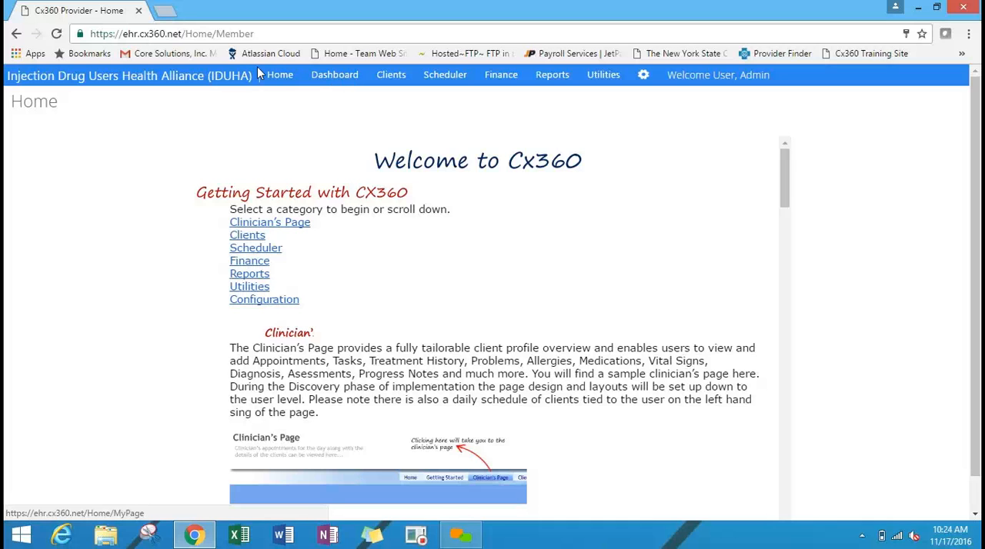
Open the dashboard and view the My Pending Tasks widget enlarged, then return it to normal size.
{"action": "left_click", "coordinate": [329, 80]}
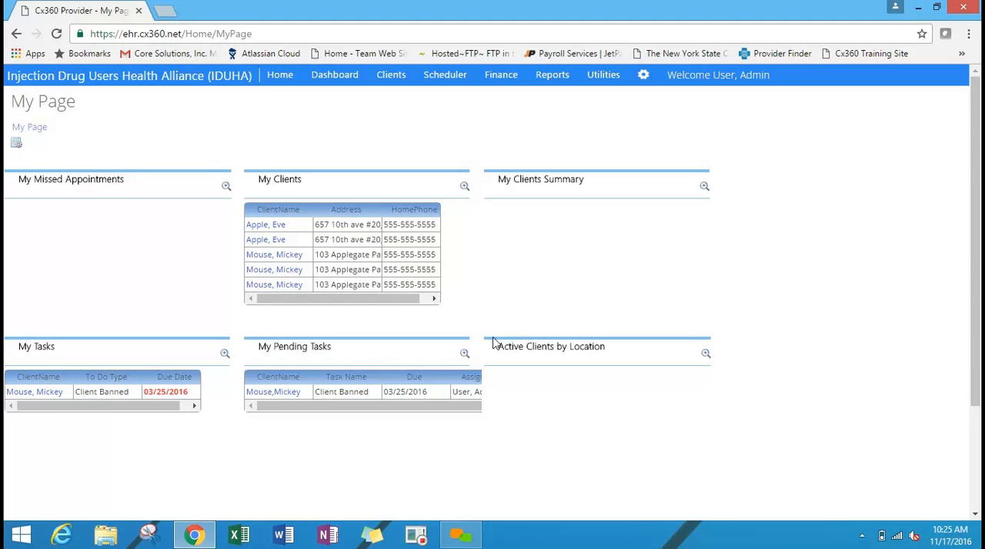
{"action": "left_click", "coordinate": [464, 354]}
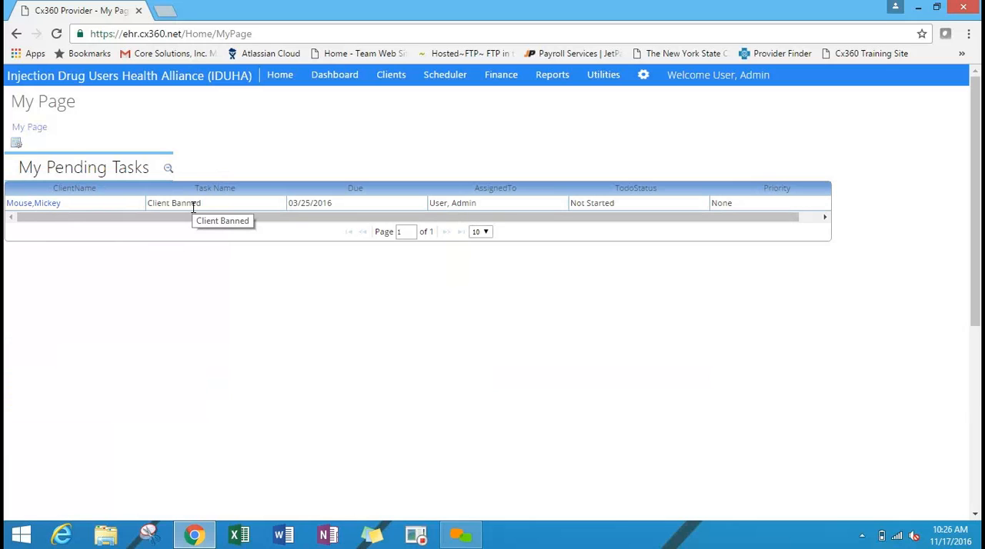
{"action": "left_click", "coordinate": [627, 210]}
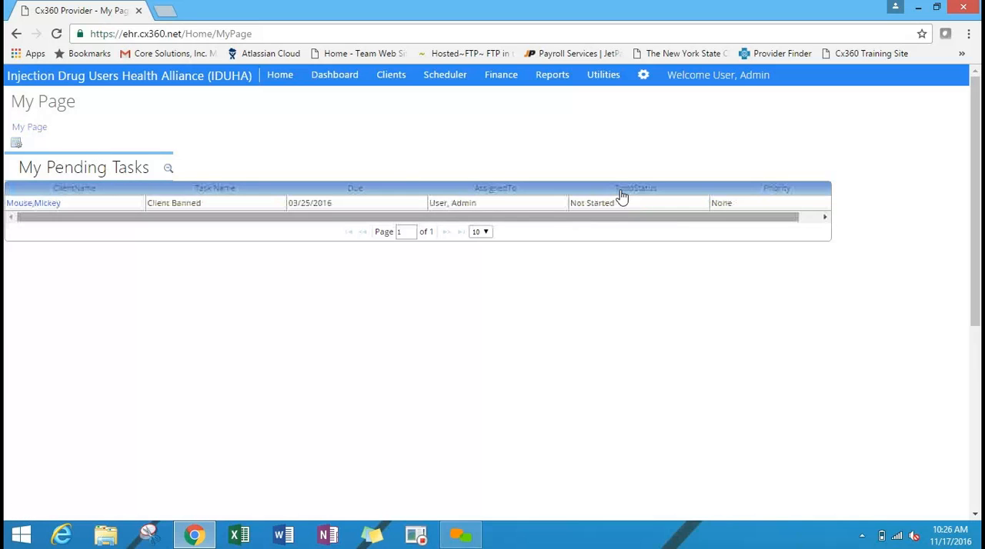
{"action": "left_click", "coordinate": [169, 168]}
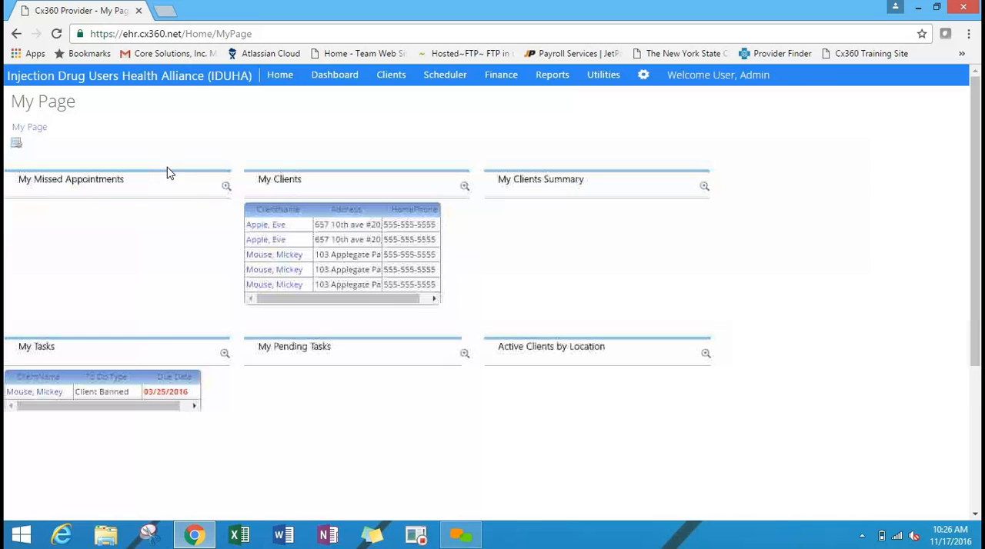
View the list of selectable My Page widgets and leave it without changing the selection.
{"action": "left_click", "coordinate": [16, 145]}
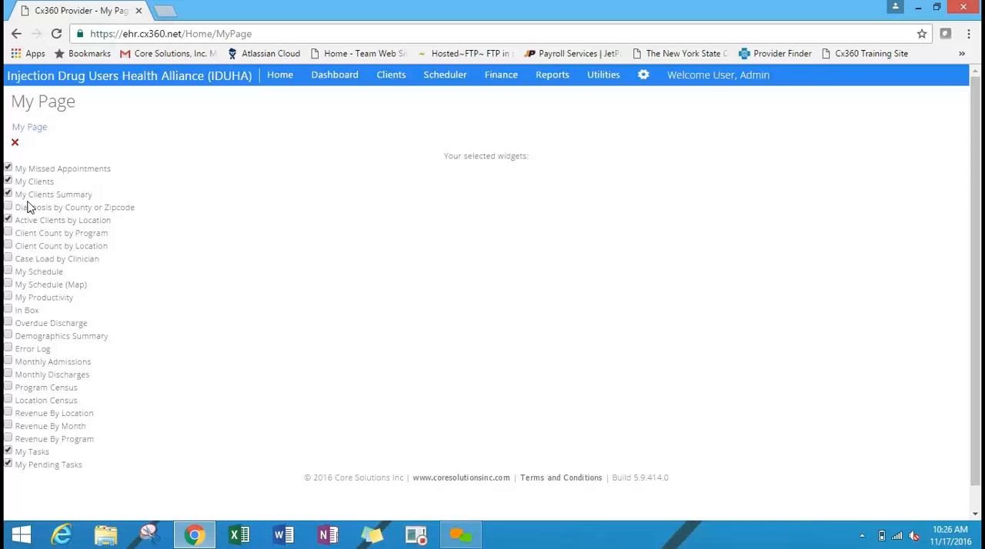
{"action": "left_click", "coordinate": [14, 142]}
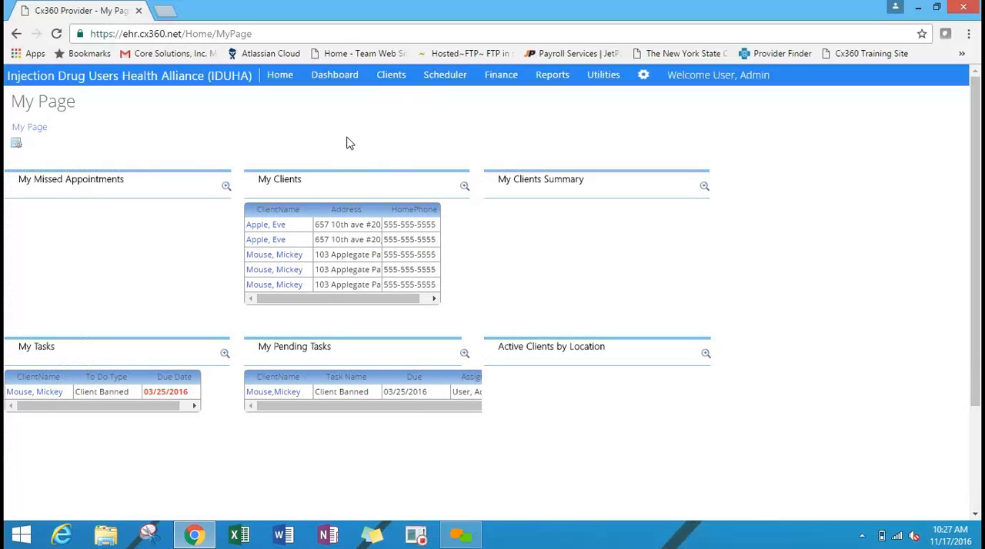
Search the clients by name for "test" and open the chart of the first client in the results.
{"action": "left_click", "coordinate": [394, 86]}
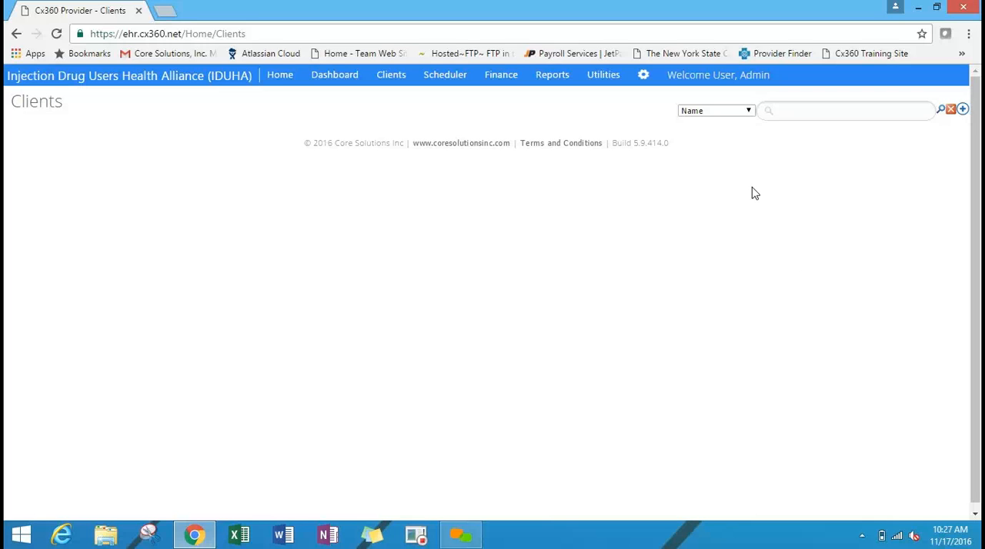
{"action": "left_click_drag", "start_coordinate": [824, 137], "coordinate": [821, 116]}
{"action": "left_click", "coordinate": [821, 116]}
{"action": "type", "text": "test"}
{"action": "key", "text": "Return"}
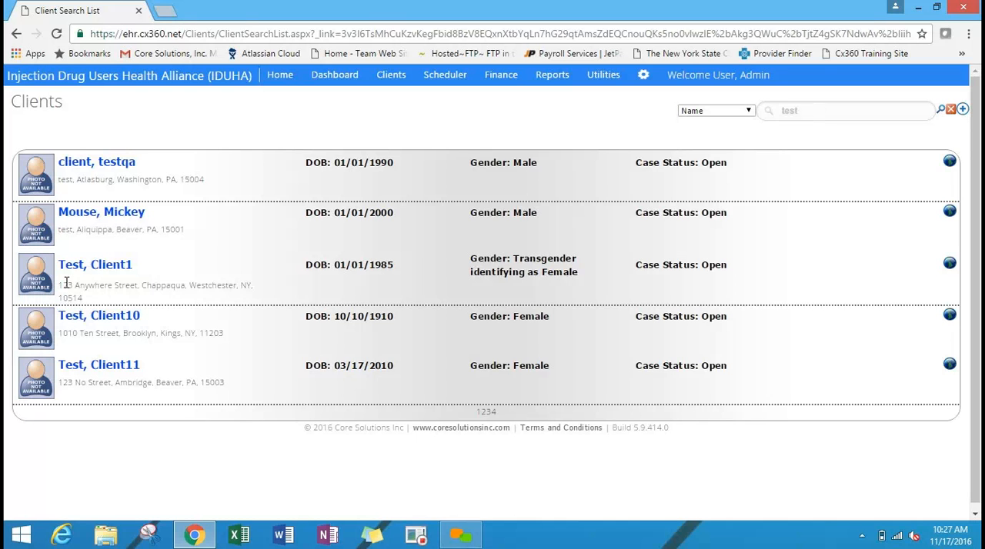
{"action": "left_click", "coordinate": [101, 165]}
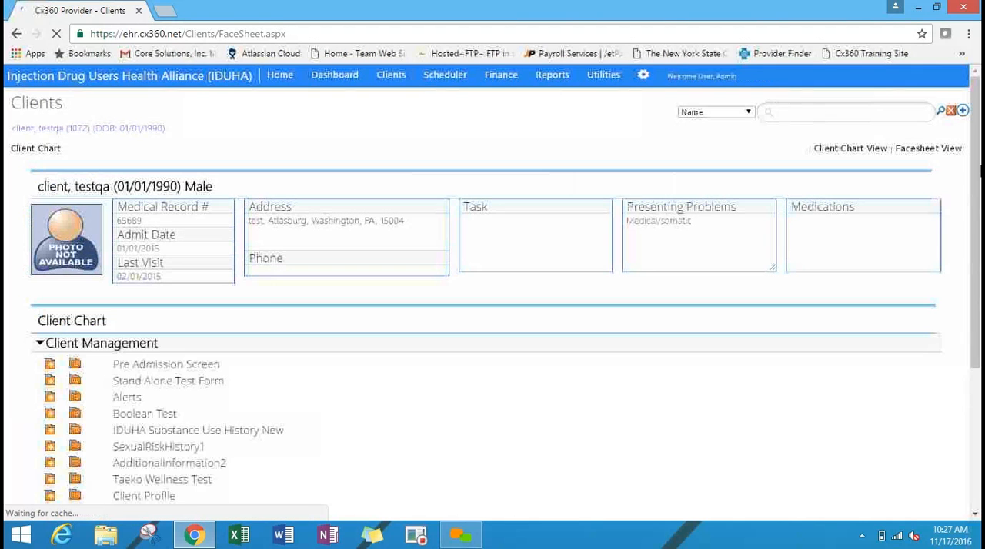
Collapse the Client Management section of the client chart to view all chart sections, and expand it again.
{"action": "scroll", "coordinate": [980, 174], "scroll_direction": "down", "scroll_amount": 1}
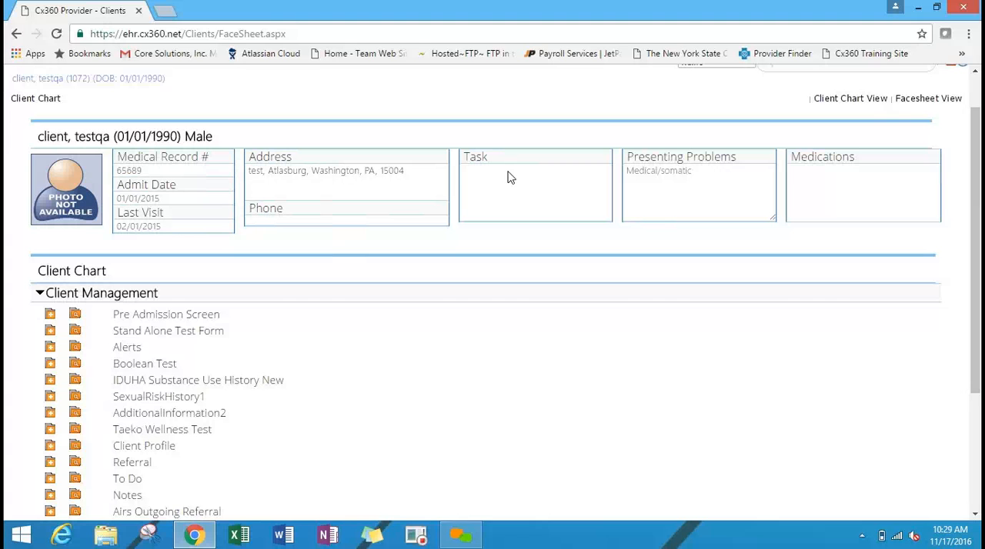
{"action": "left_click", "coordinate": [105, 296]}
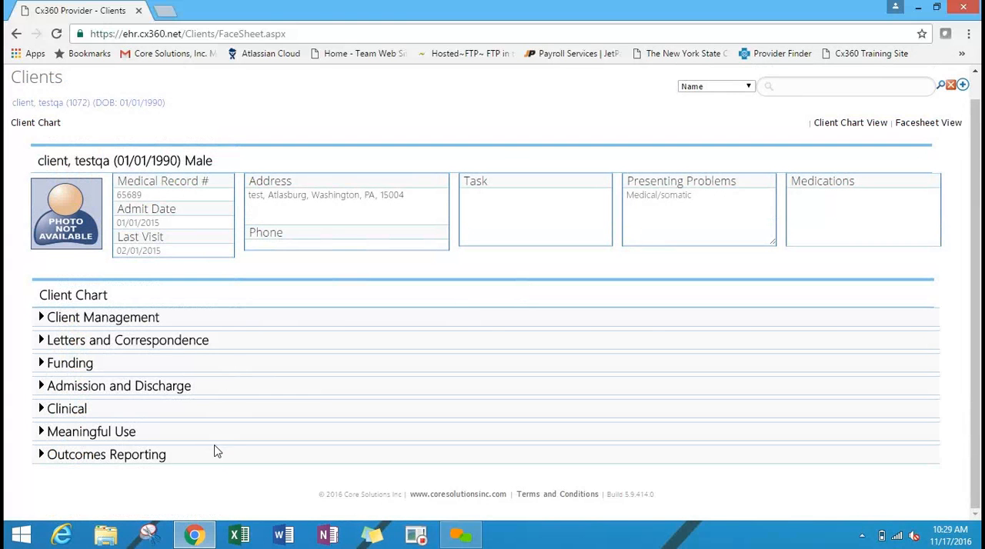
{"action": "left_click", "coordinate": [218, 329]}
{"action": "left_click", "coordinate": [216, 329]}
{"action": "left_click", "coordinate": [242, 325]}
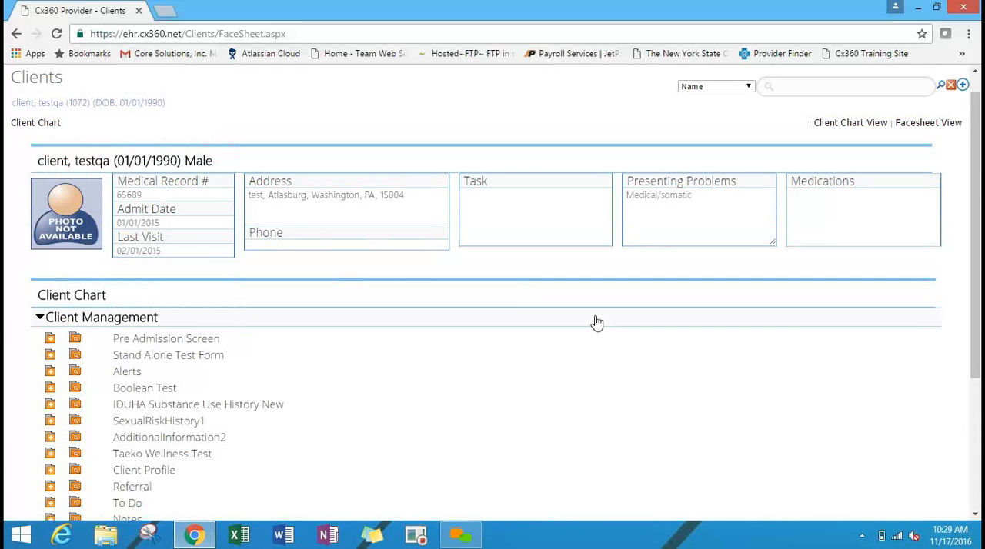
Expand the Letters and Correspondence section of the client chart, followed by the Funding section.
{"action": "left_click_drag", "start_coordinate": [978, 257], "coordinate": [979, 333]}
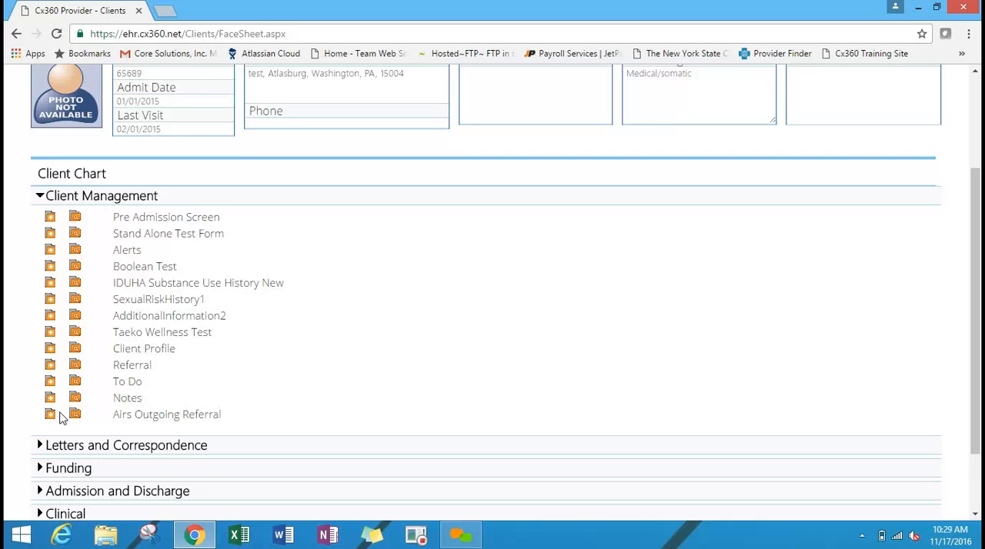
{"action": "left_click", "coordinate": [60, 447]}
{"action": "left_click", "coordinate": [68, 385]}
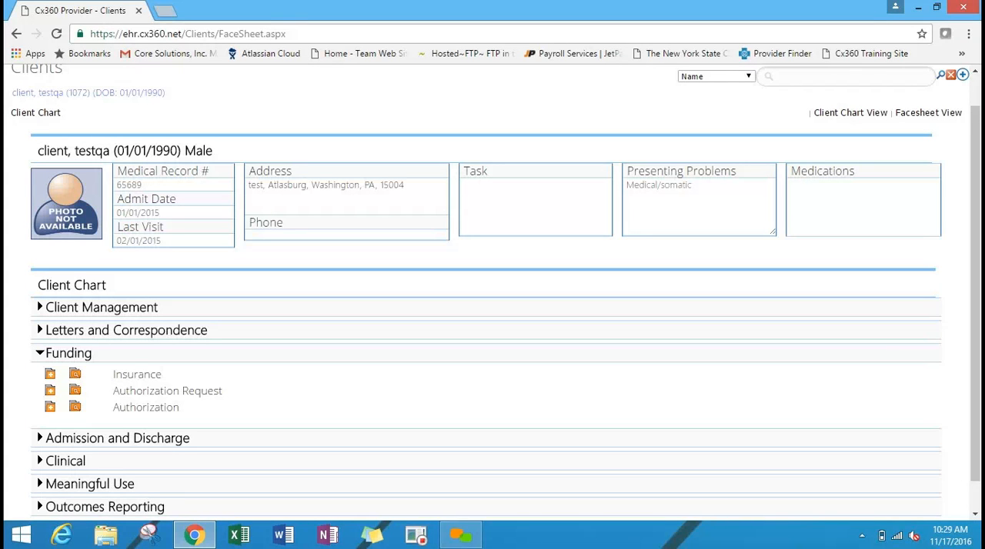
List the existing Client Profile records under Client Management and open the client's record for review.
{"action": "left_click", "coordinate": [134, 309]}
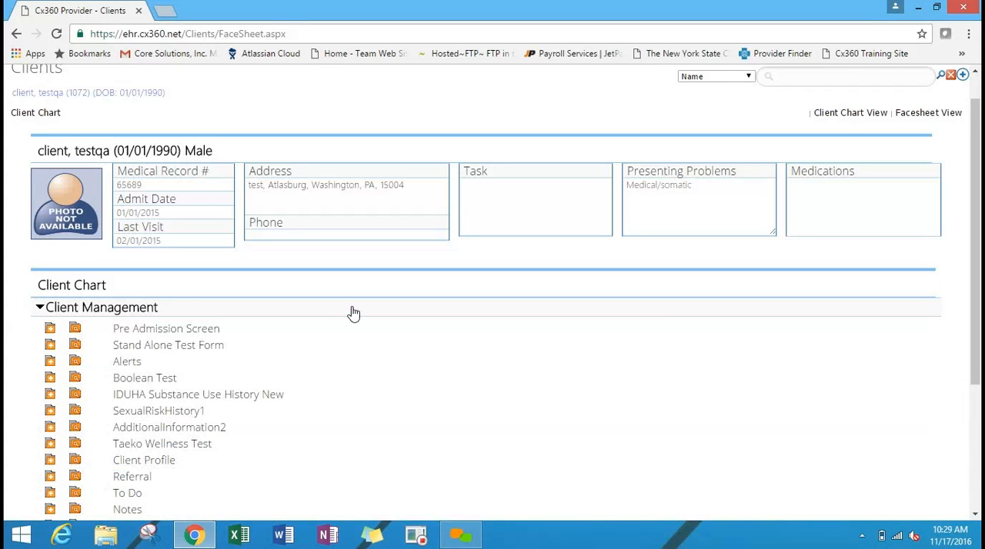
{"action": "scroll", "coordinate": [343, 185], "scroll_direction": "down", "scroll_amount": 2}
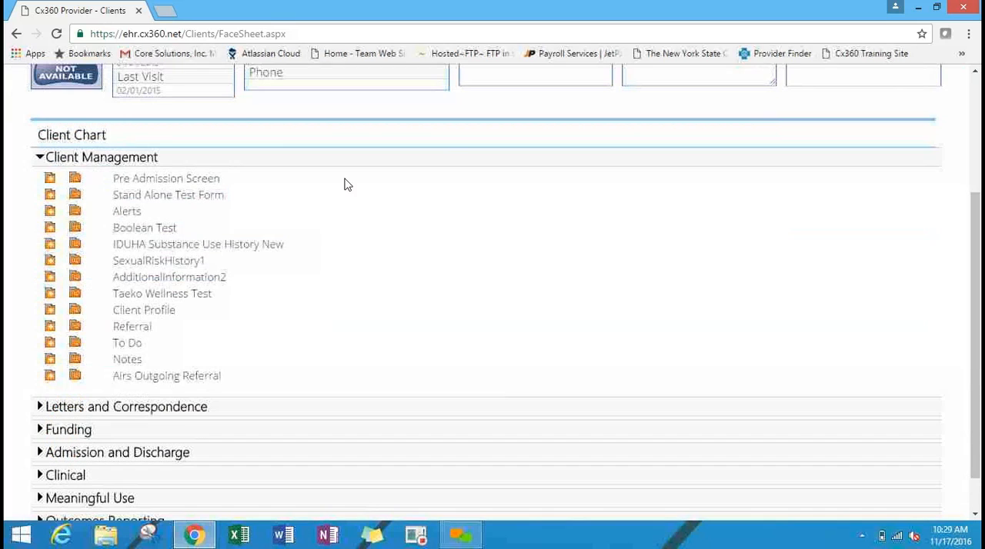
{"action": "left_click", "coordinate": [74, 310]}
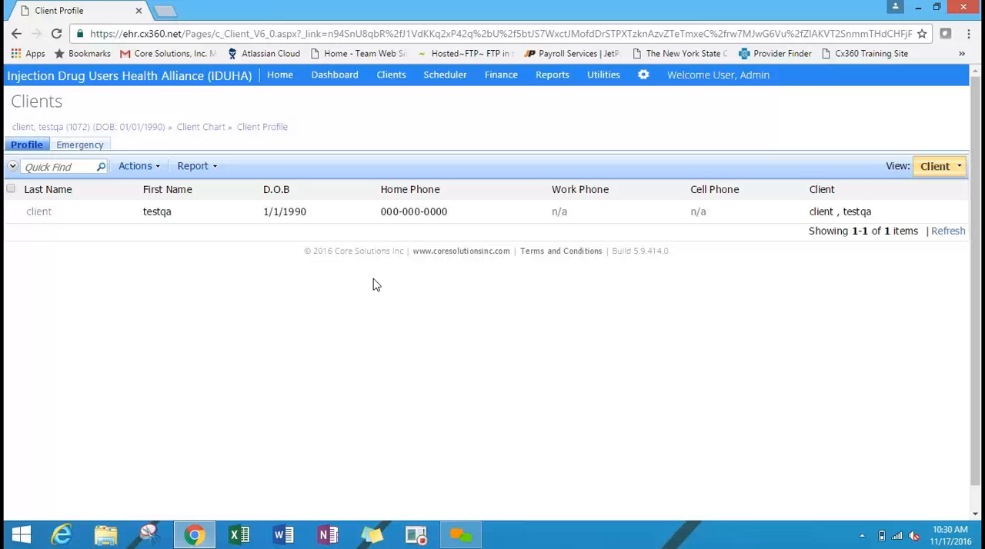
{"action": "left_click", "coordinate": [40, 213]}
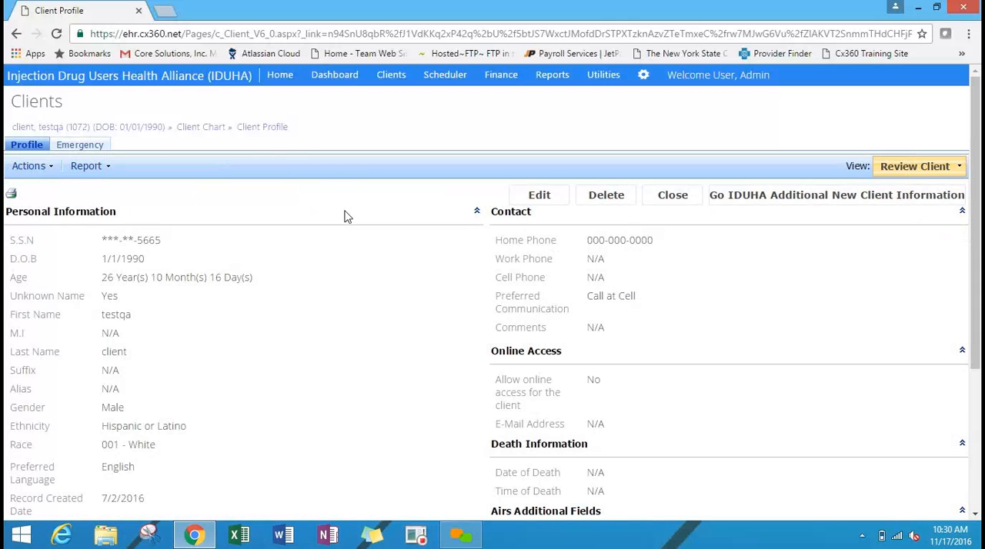
Open the Scheduler and set its staff filter to (All).
{"action": "left_click", "coordinate": [454, 77]}
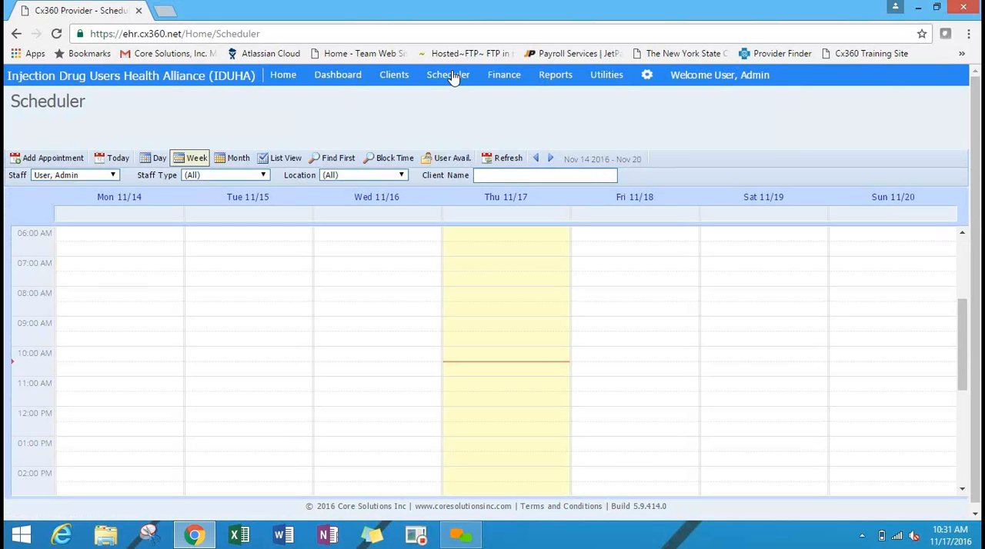
{"action": "left_click", "coordinate": [46, 175]}
{"action": "left_click", "coordinate": [76, 187]}
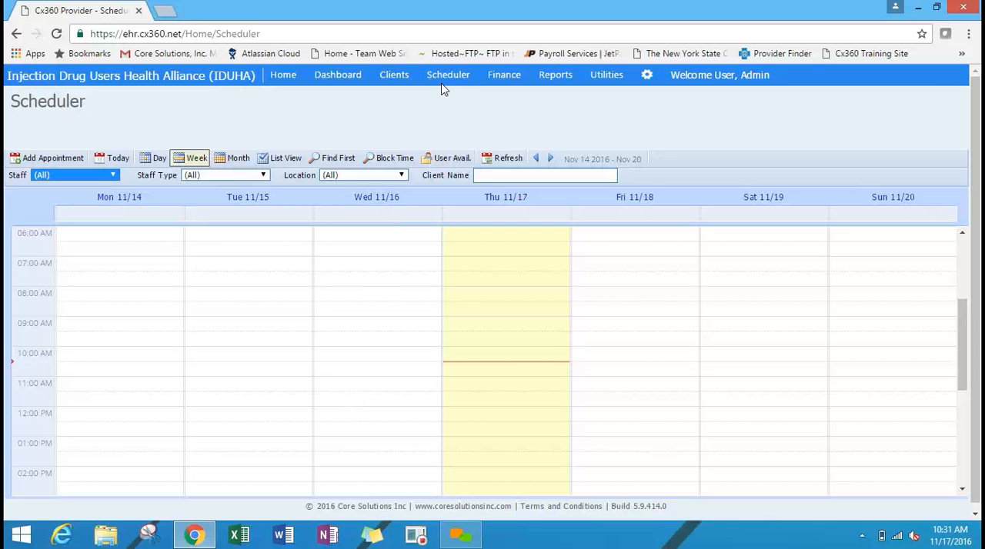
Look over the Finance page, then open the Clients report from the Reports page.
{"action": "left_click", "coordinate": [503, 80]}
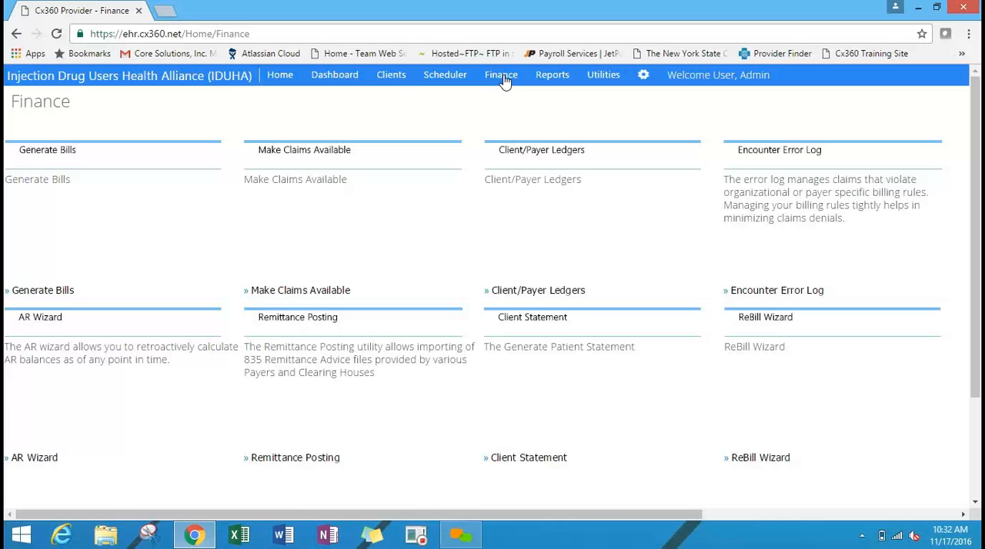
{"action": "left_click", "coordinate": [552, 76]}
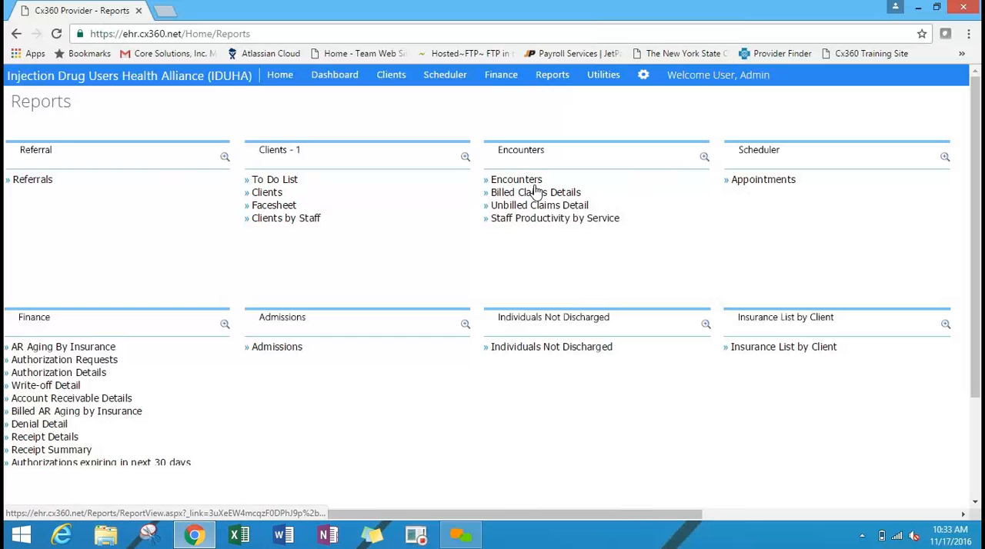
{"action": "left_click", "coordinate": [265, 191]}
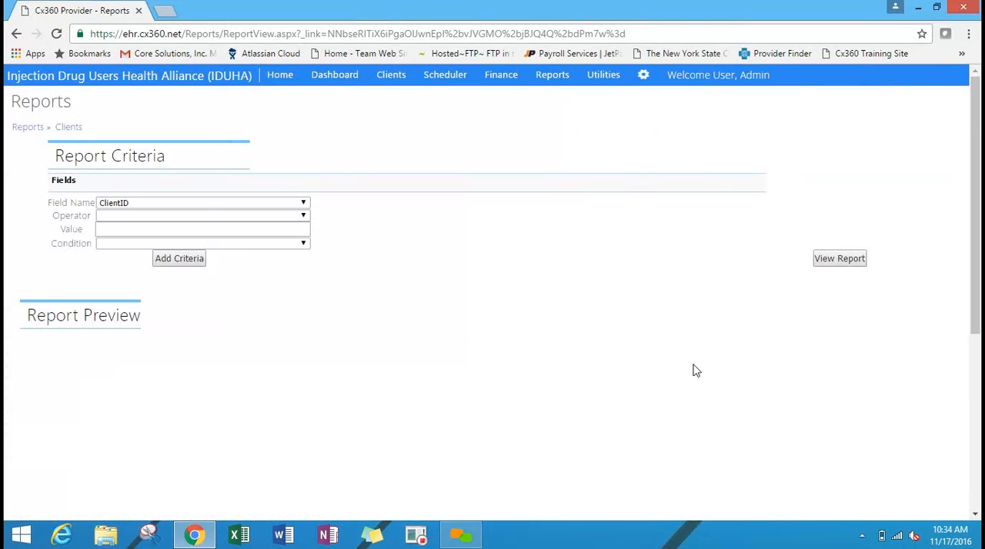
Check the field names available as criteria, generate the Clients report without criteria and look through its preview.
{"action": "left_click", "coordinate": [208, 204]}
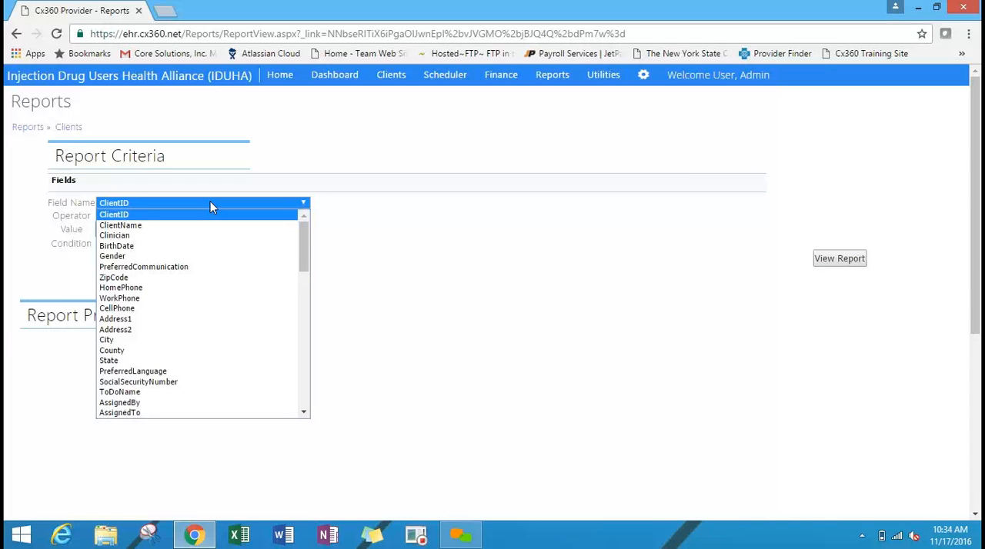
{"action": "left_click", "coordinate": [510, 223]}
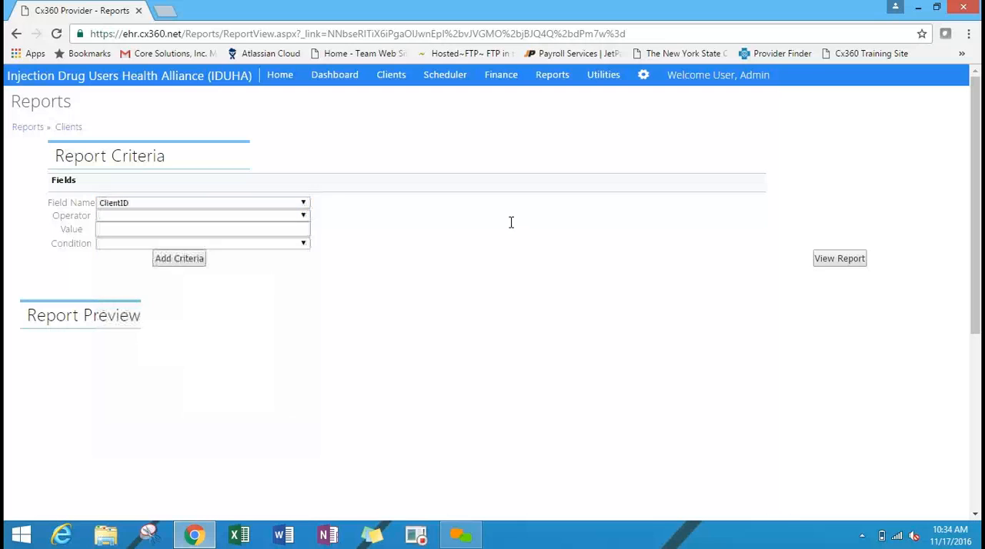
{"action": "left_click", "coordinate": [831, 260]}
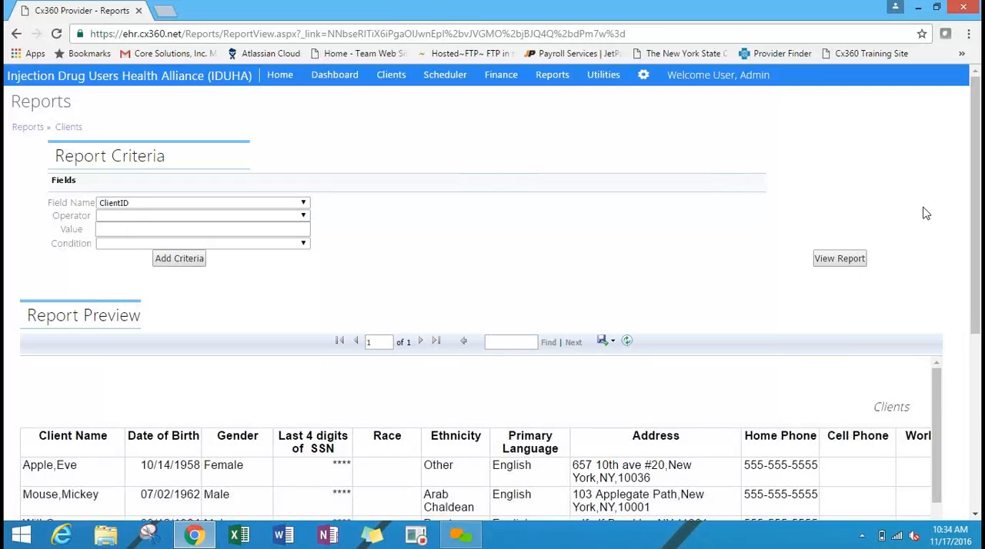
{"action": "left_click_drag", "start_coordinate": [979, 204], "coordinate": [980, 370]}
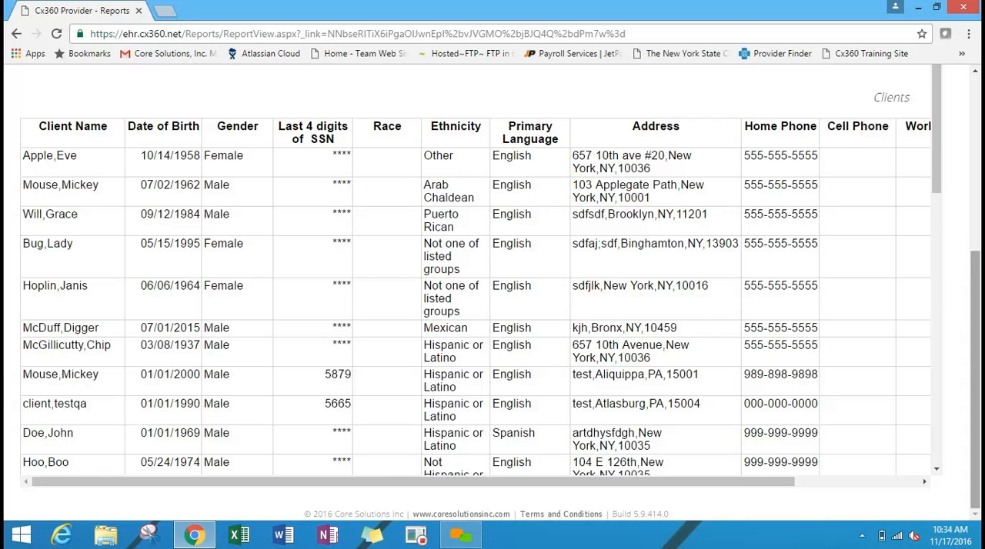
{"action": "scroll", "coordinate": [637, 473], "scroll_direction": "up", "scroll_amount": 5}
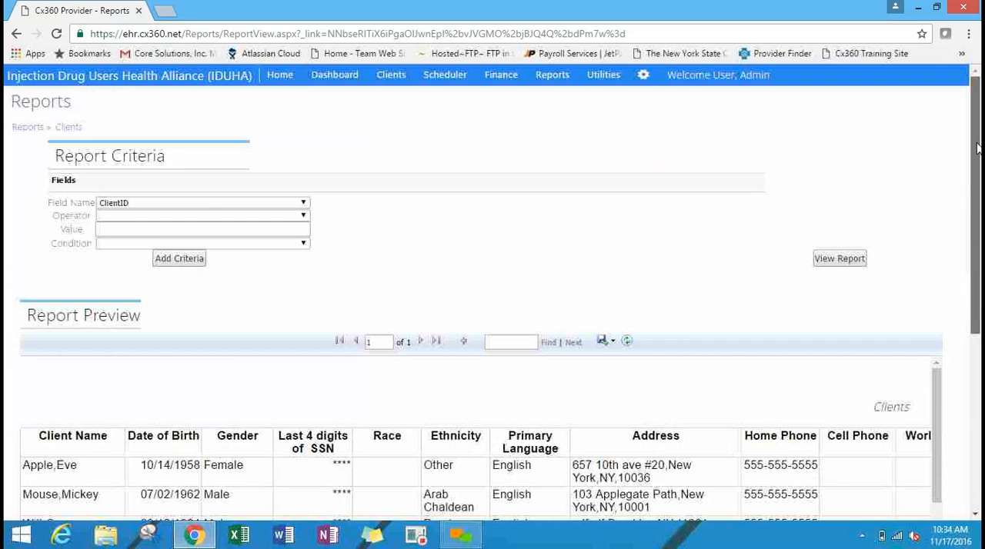
Look over the Utilities page, then view the Company list under Define Organization on the Configuration page.
{"action": "left_click", "coordinate": [609, 74]}
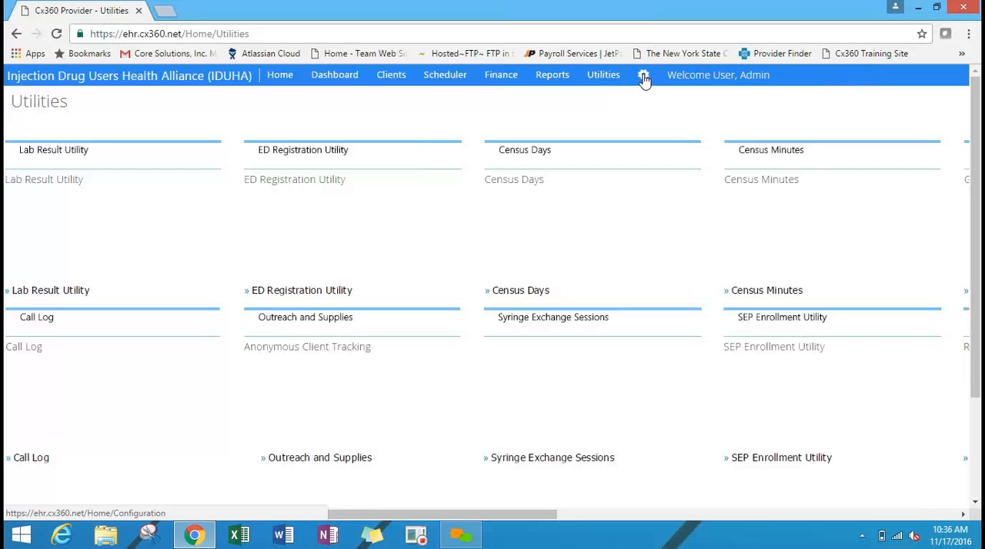
{"action": "left_click", "coordinate": [644, 78]}
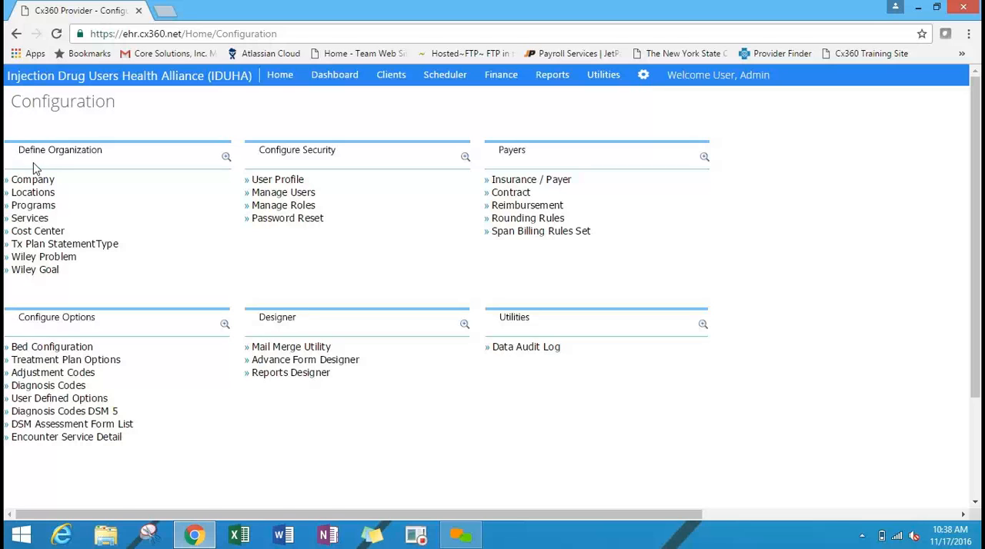
{"action": "left_click", "coordinate": [42, 185]}
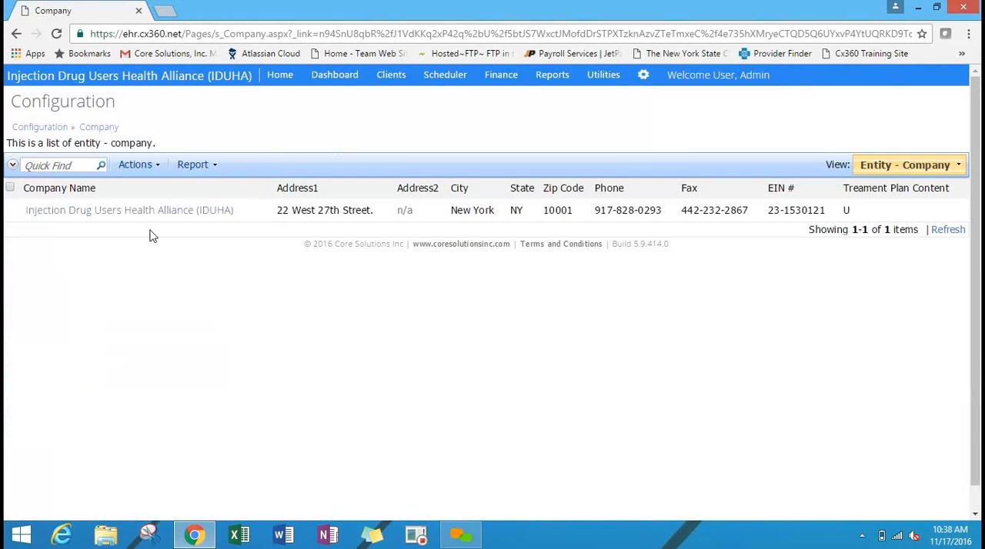
{"action": "left_click", "coordinate": [45, 129]}
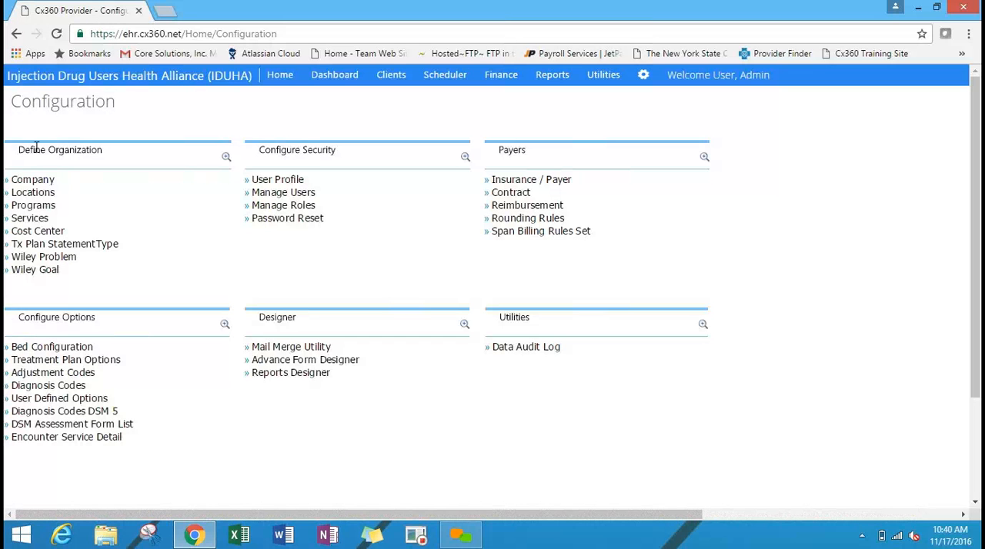
Open the Injection Drug Users Health Alliance (IDUHA) company record for editing, look through its fields down to Bank Information and cancel.
{"action": "left_click", "coordinate": [35, 181]}
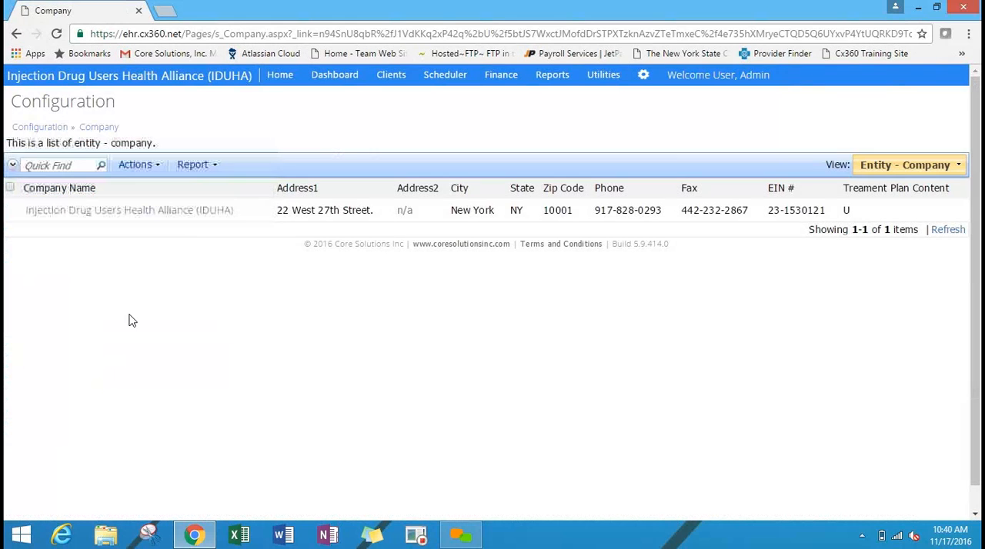
{"action": "left_click", "coordinate": [192, 218]}
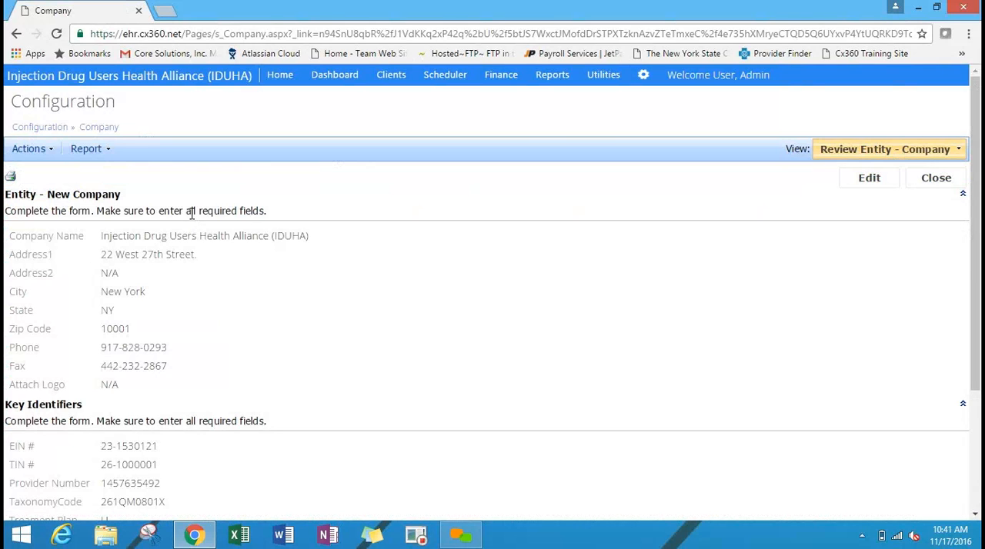
{"action": "left_click", "coordinate": [868, 178]}
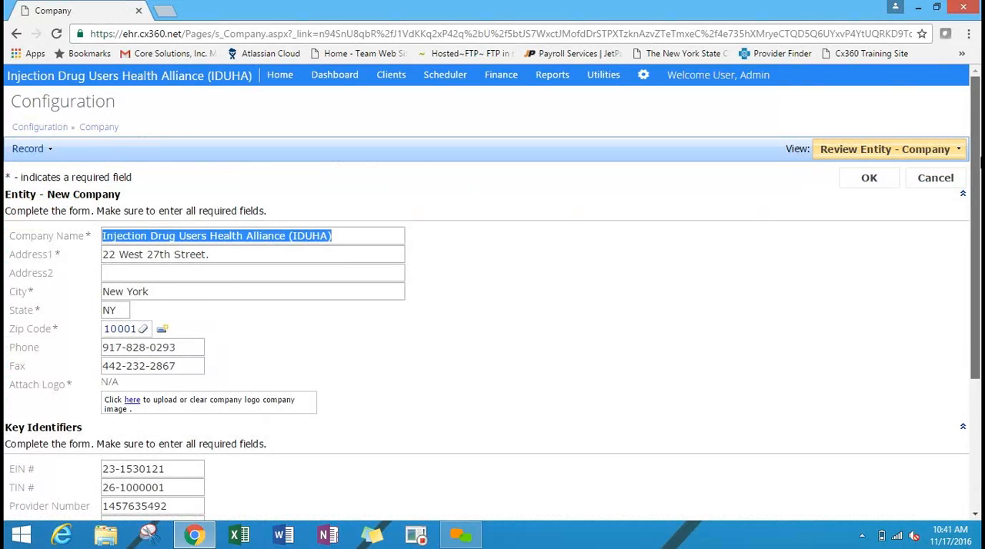
{"action": "left_click_drag", "start_coordinate": [977, 130], "coordinate": [977, 211]}
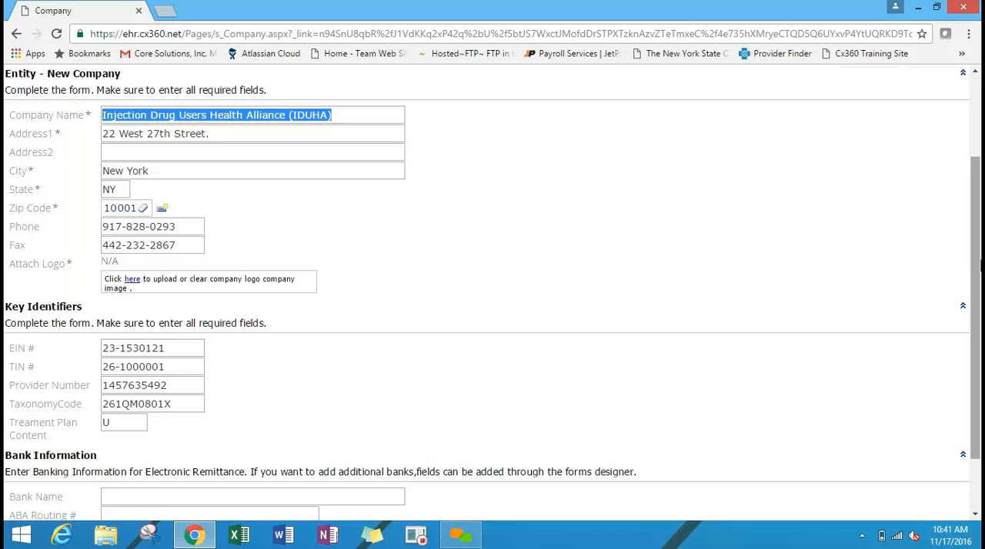
{"action": "left_click_drag", "start_coordinate": [979, 324], "coordinate": [979, 373]}
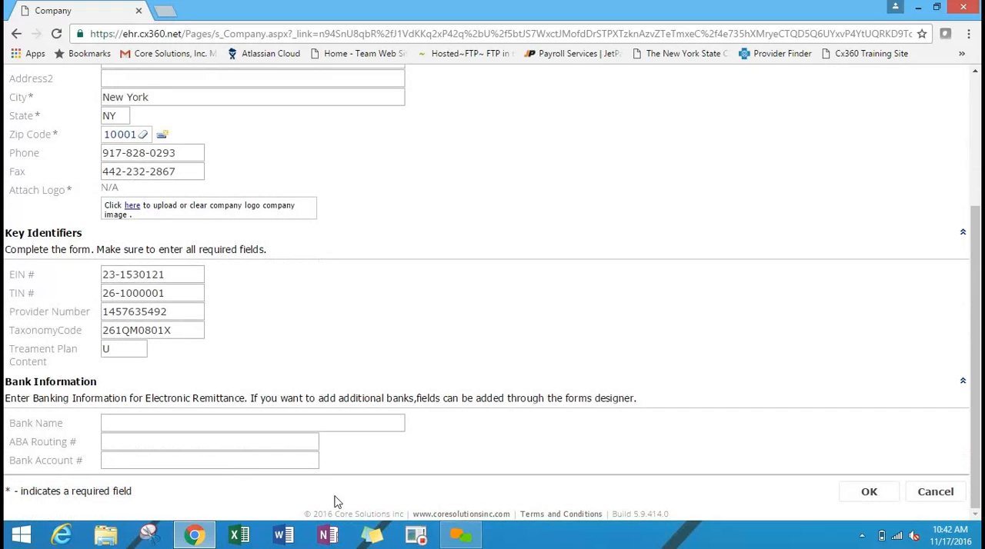
{"action": "left_click", "coordinate": [933, 493]}
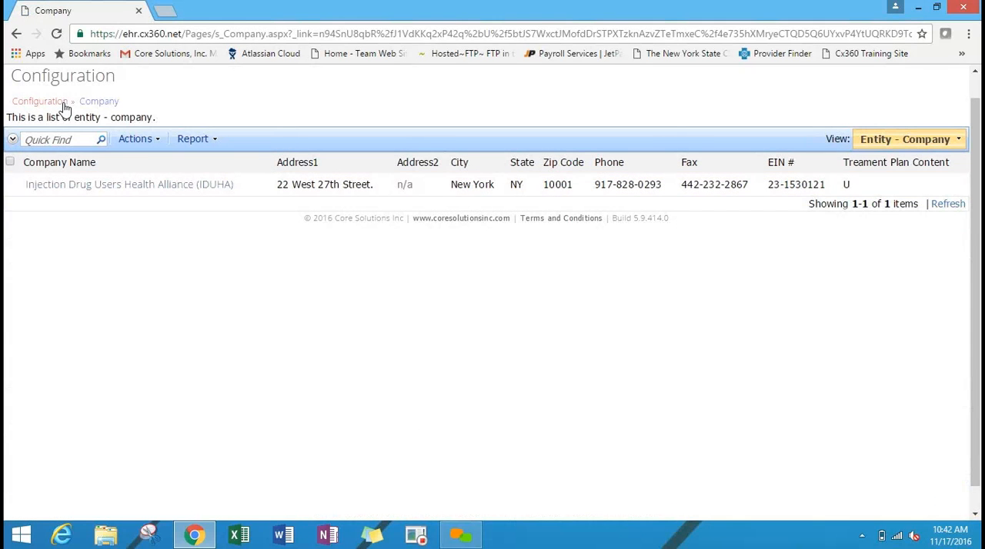
Open the Harm Reduction Center location for editing and choose Injection Drug Users Health Alliance (IDUHA) as its company.
{"action": "left_click", "coordinate": [61, 103]}
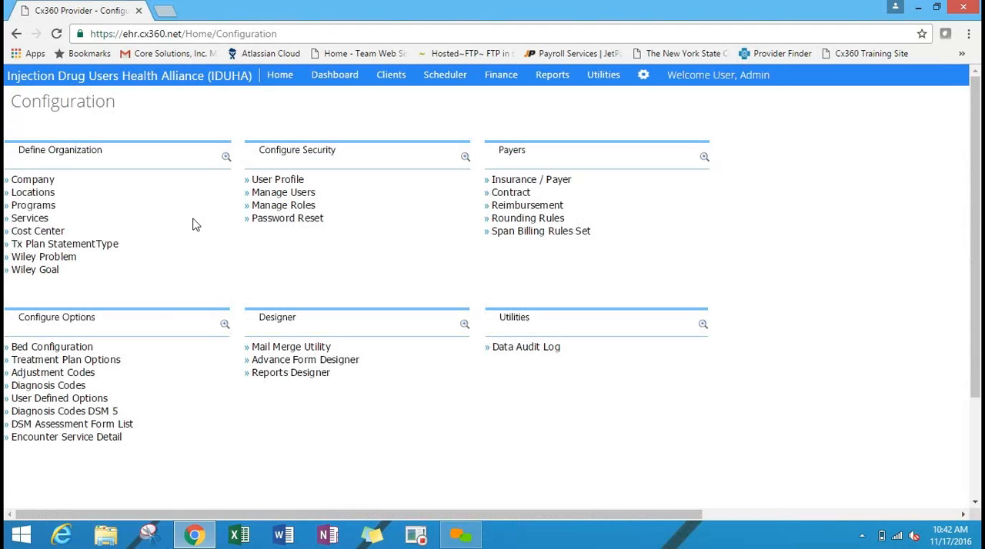
{"action": "left_click", "coordinate": [32, 192]}
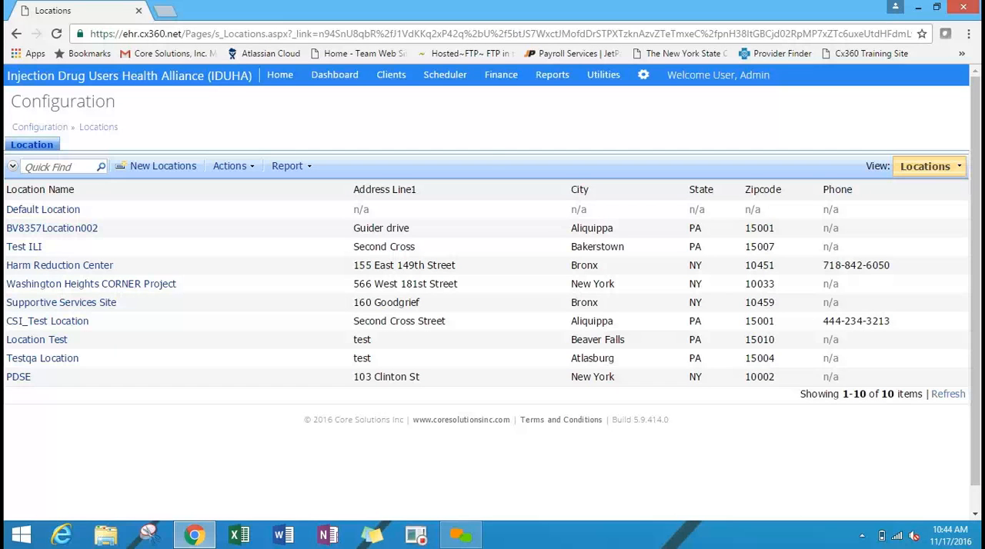
{"action": "left_click", "coordinate": [98, 270]}
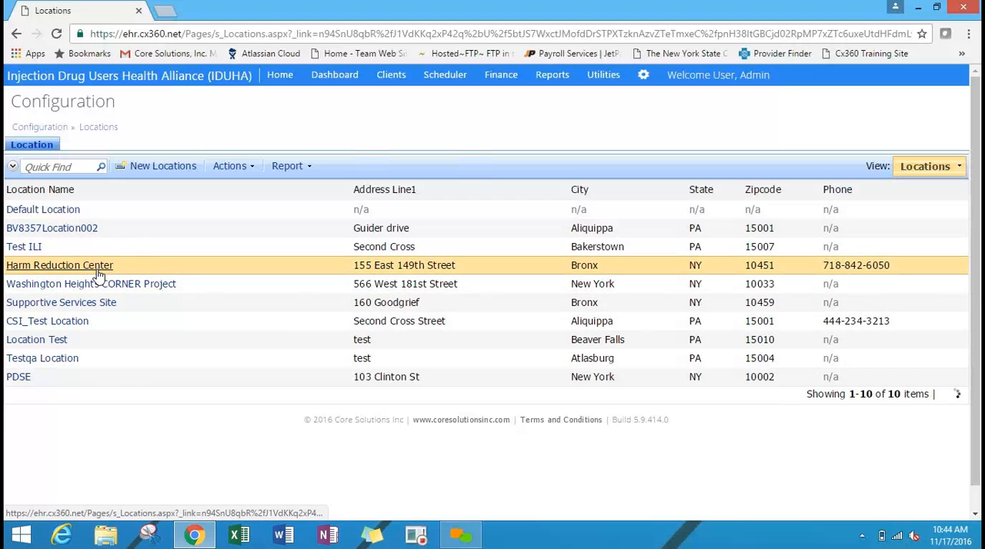
{"action": "left_click", "coordinate": [806, 197]}
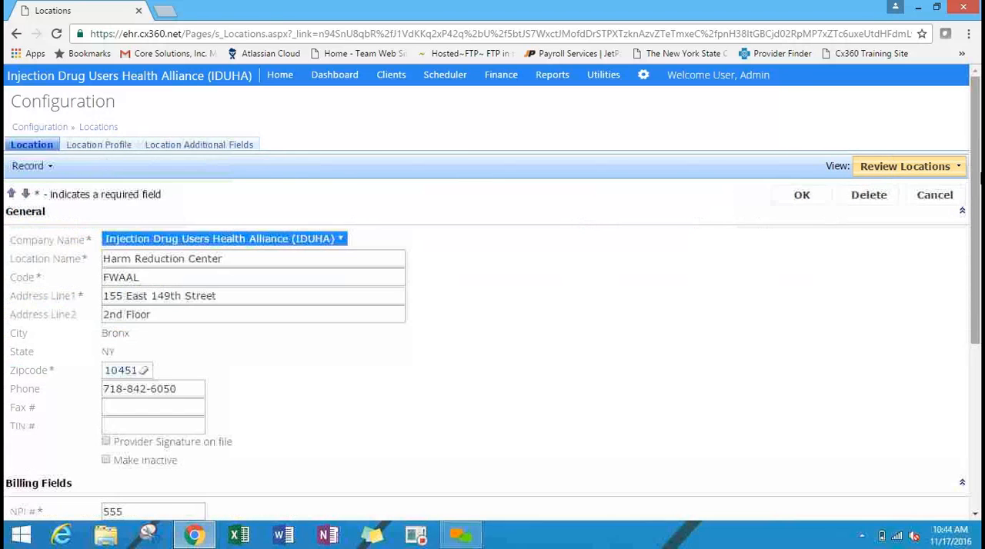
{"action": "left_click_drag", "start_coordinate": [976, 155], "coordinate": [979, 225]}
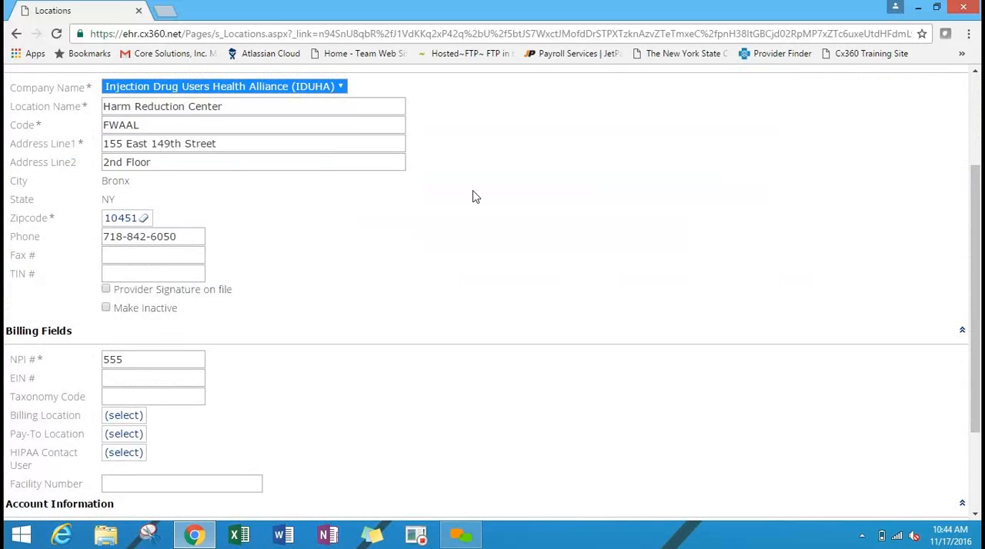
{"action": "left_click", "coordinate": [332, 92]}
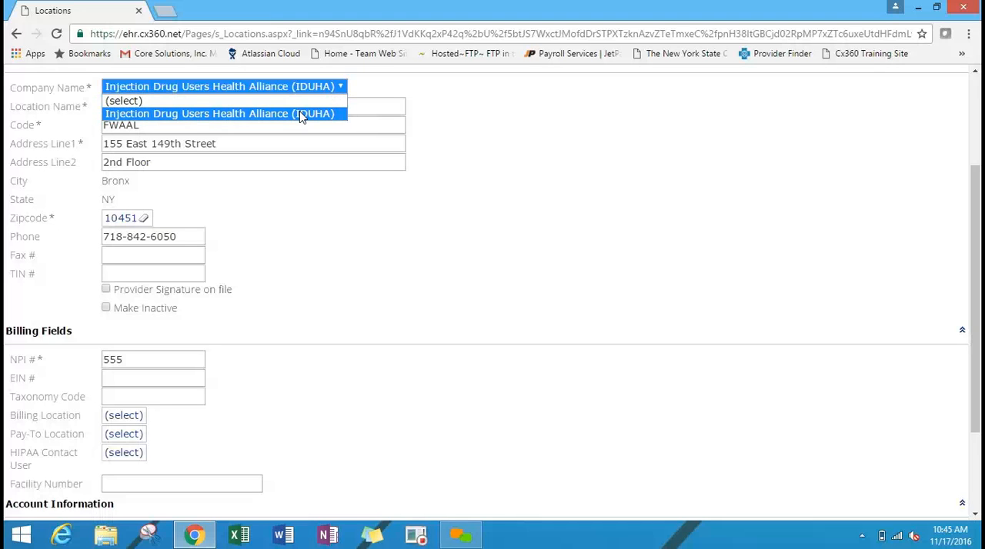
{"action": "left_click", "coordinate": [300, 115]}
{"action": "left_click", "coordinate": [316, 117]}
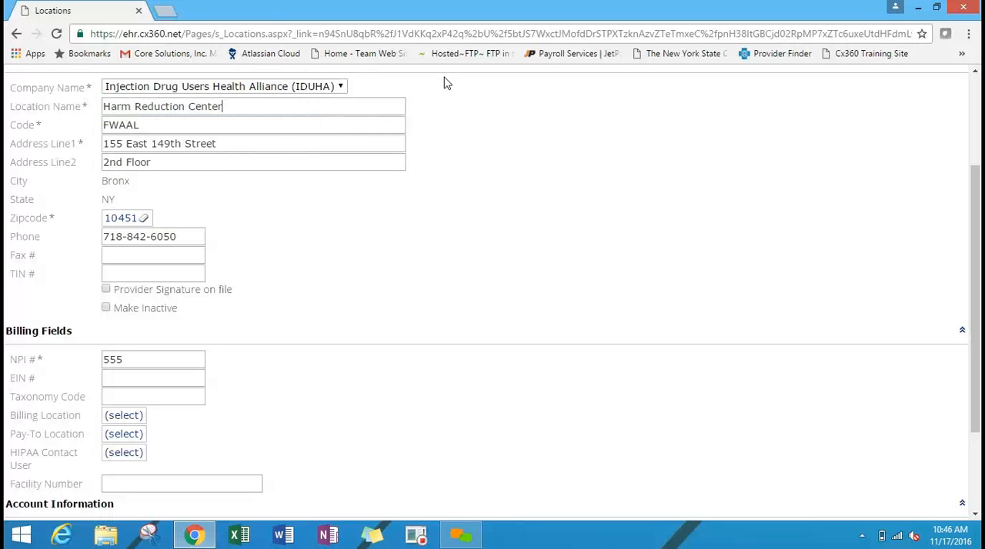
Clear the location's zip code, check the City filter options in the zip code list and select 15003 as the new zip code.
{"action": "left_click", "coordinate": [144, 220]}
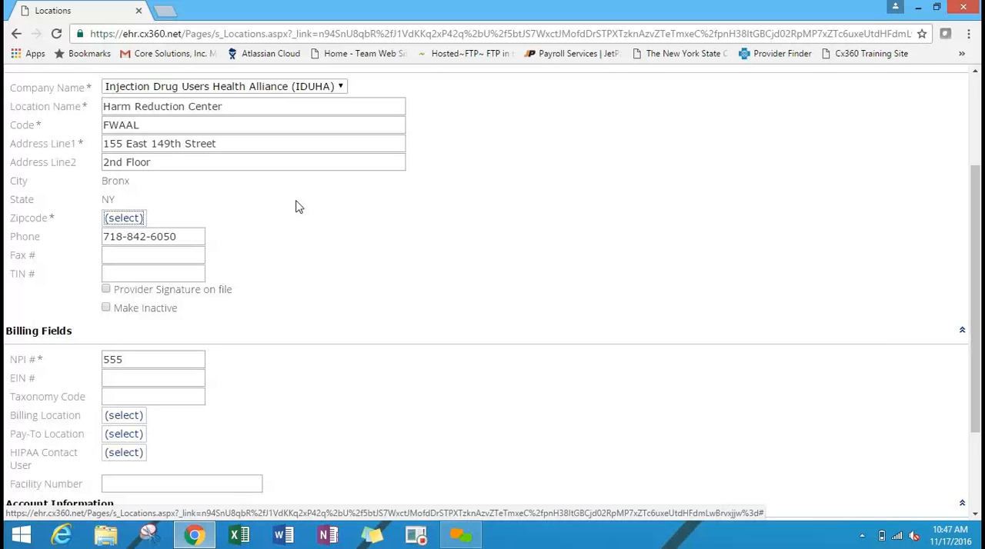
{"action": "left_click", "coordinate": [121, 222]}
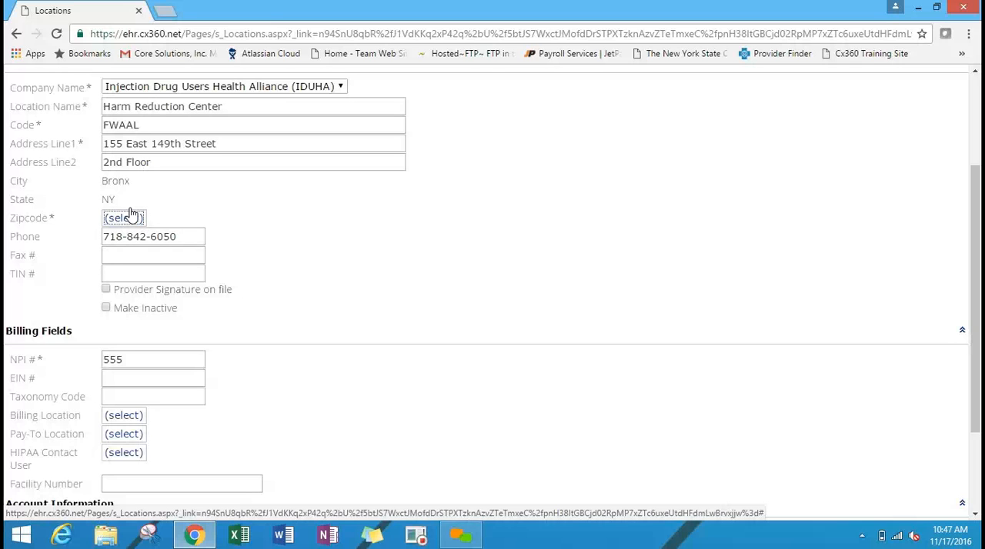
{"action": "left_click", "coordinate": [130, 212]}
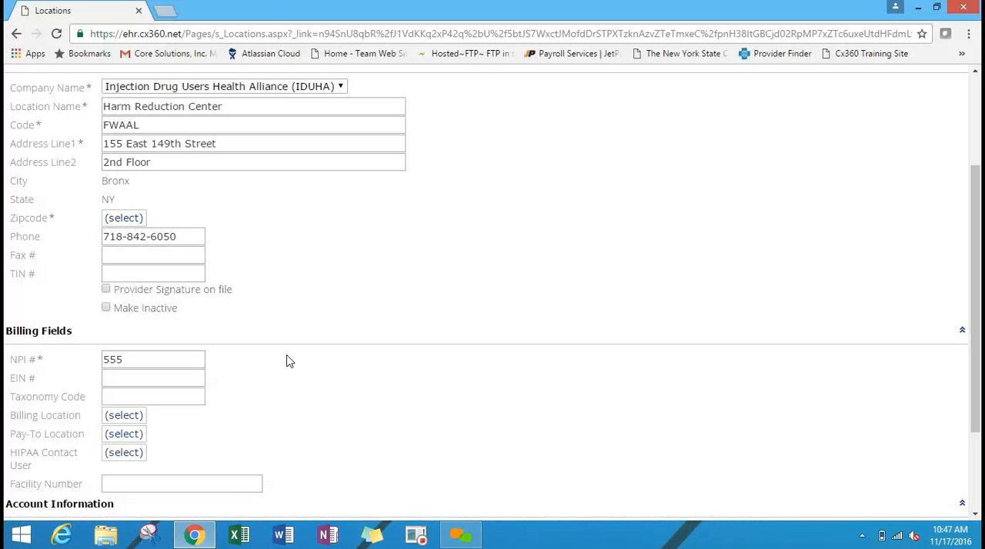
{"action": "left_click", "coordinate": [122, 220]}
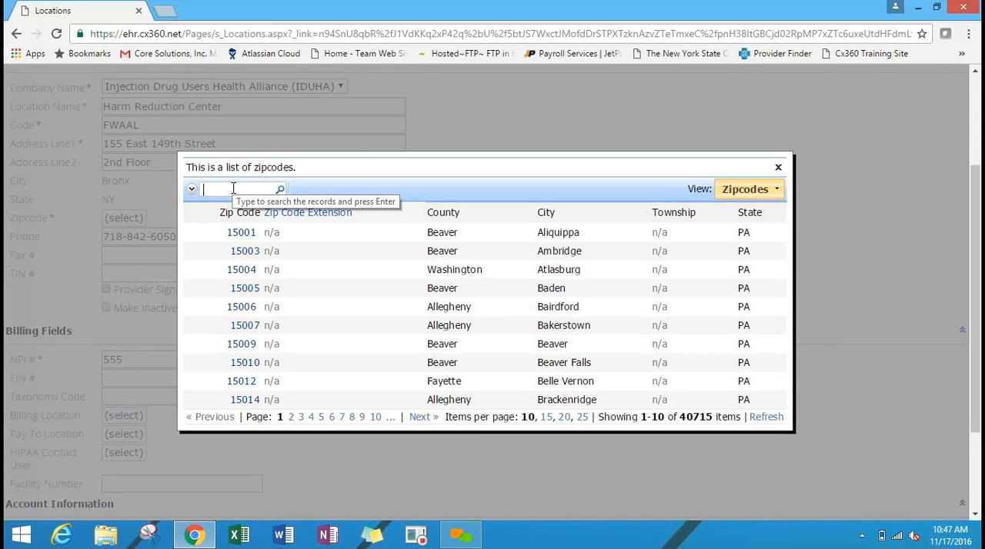
{"action": "left_click", "coordinate": [643, 214]}
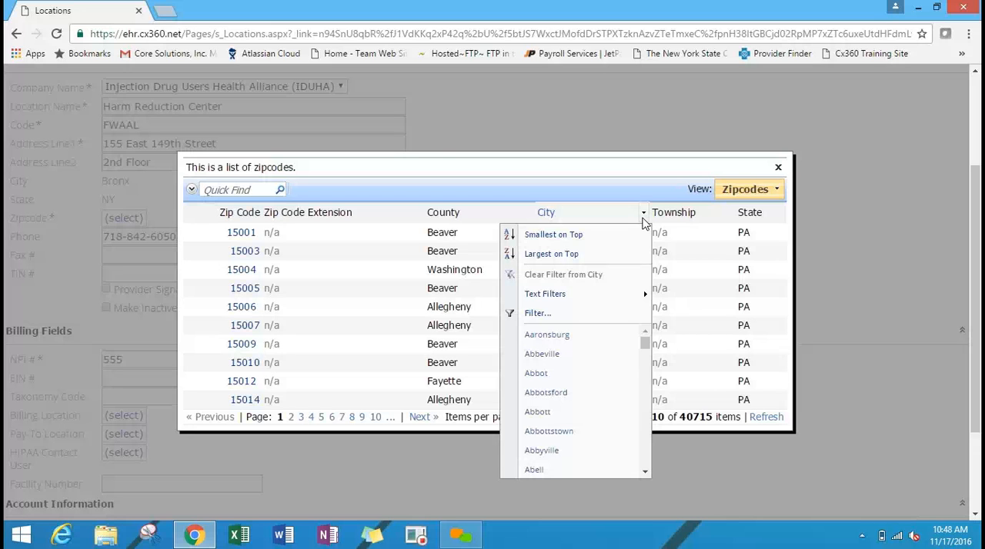
{"action": "left_click", "coordinate": [778, 168]}
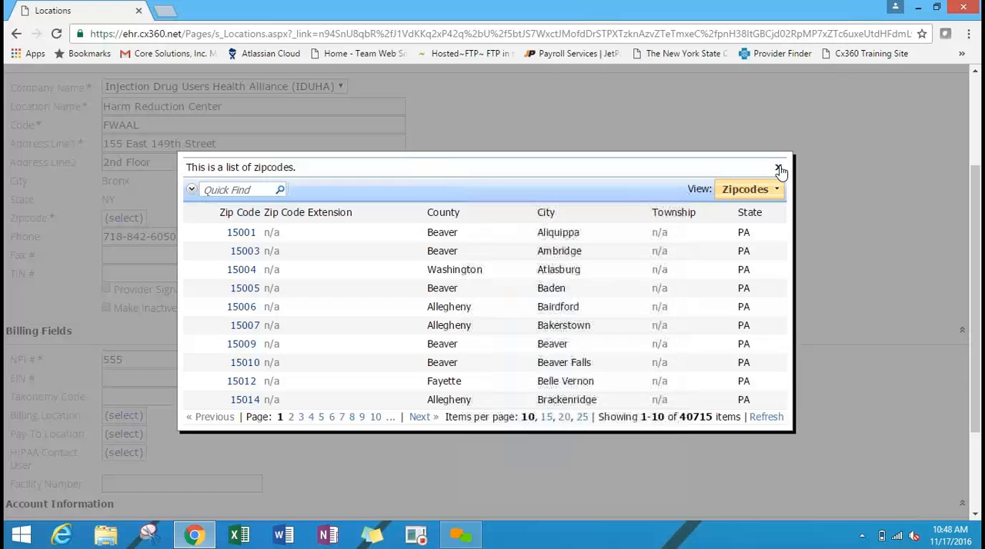
{"action": "left_click", "coordinate": [777, 168]}
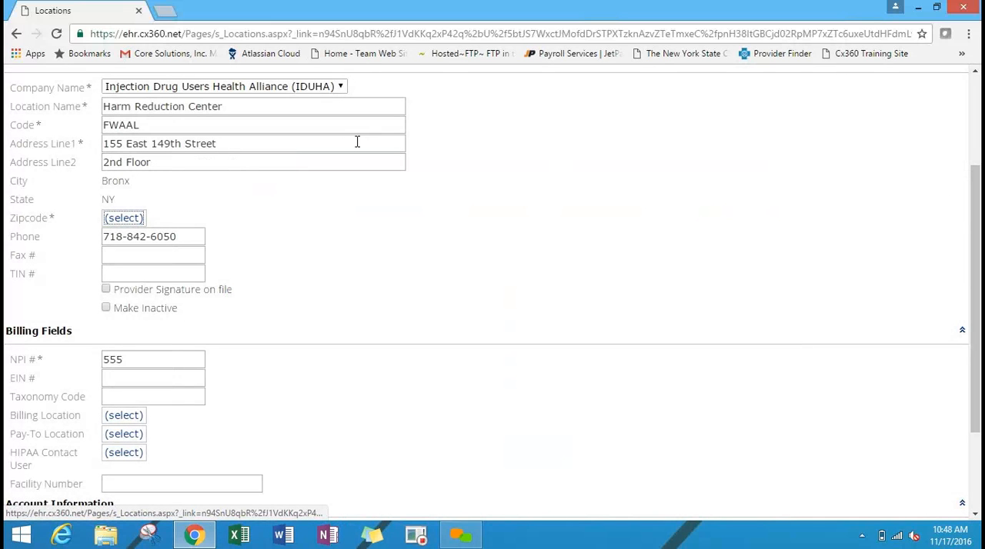
{"action": "left_click", "coordinate": [131, 222]}
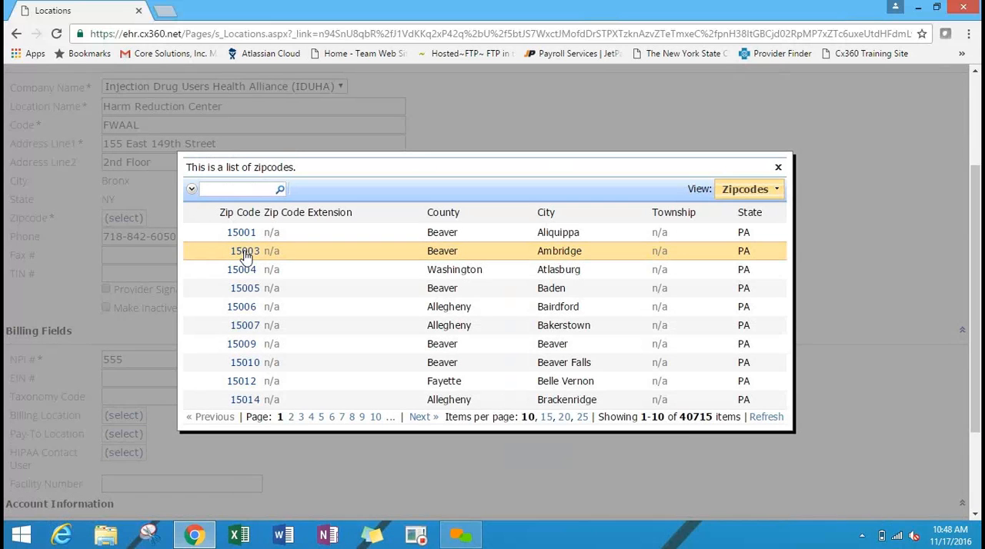
{"action": "left_click", "coordinate": [245, 254]}
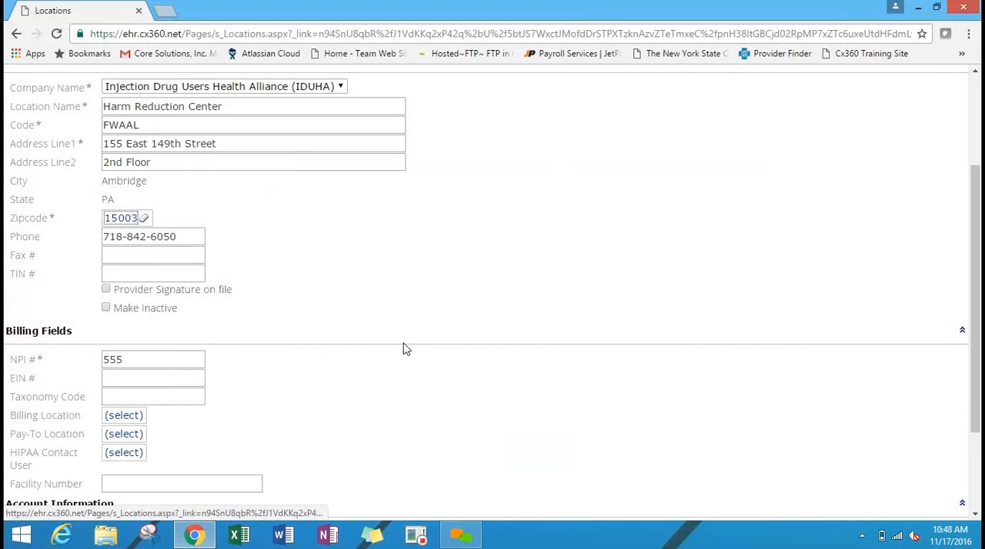
Set the location's Billing Location to Default Location in the Billing Fields section.
{"action": "scroll", "coordinate": [970, 267], "scroll_direction": "down", "scroll_amount": 1}
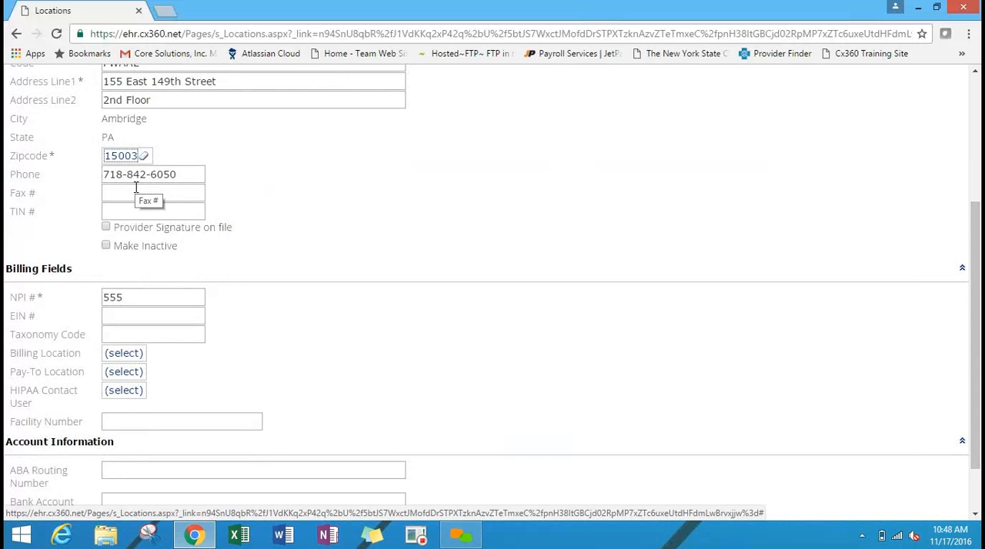
{"action": "left_click", "coordinate": [112, 228]}
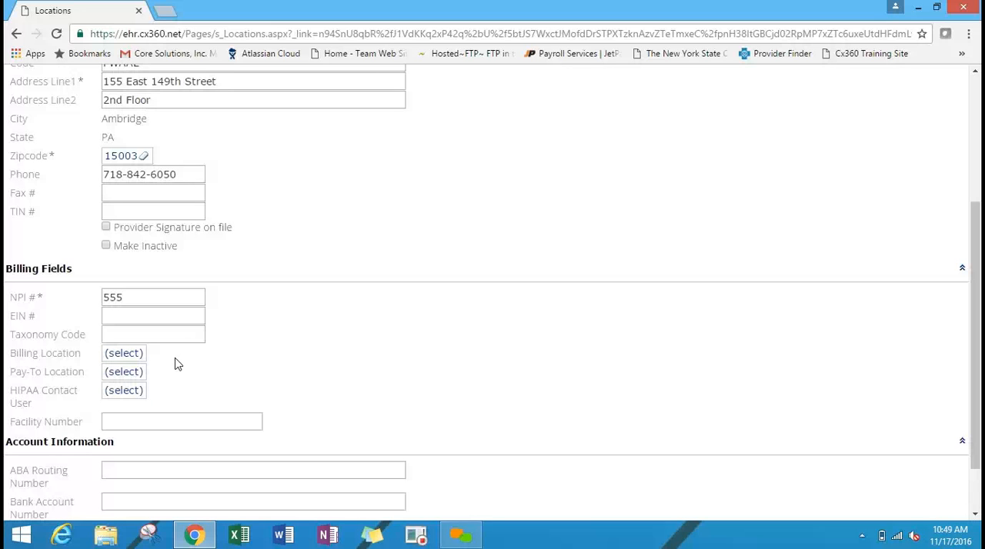
{"action": "left_click", "coordinate": [134, 354]}
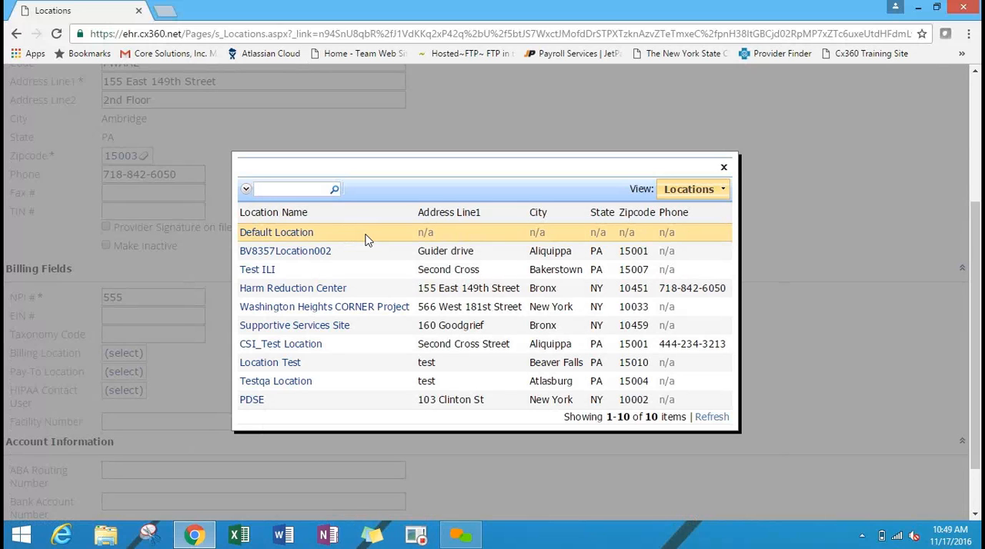
{"action": "left_click", "coordinate": [271, 237]}
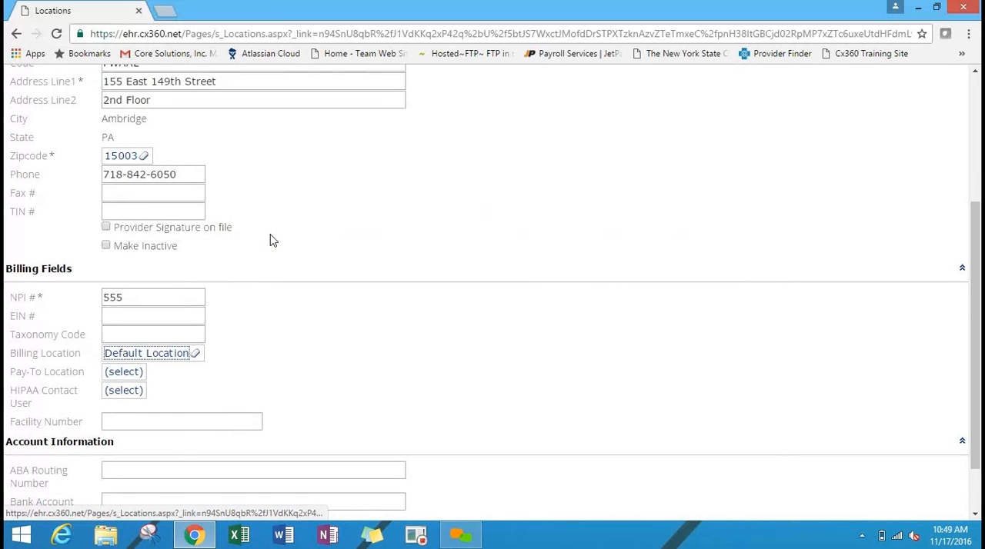
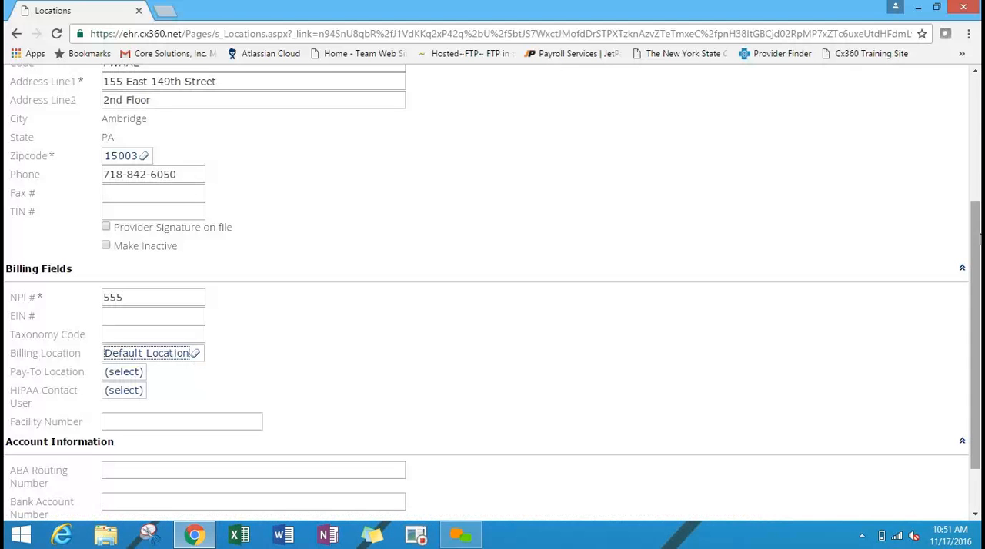
Review the Harm Reduction Center location's remaining fields down to Account Information and cancel the edit.
{"action": "left_click_drag", "start_coordinate": [979, 240], "coordinate": [980, 279]}
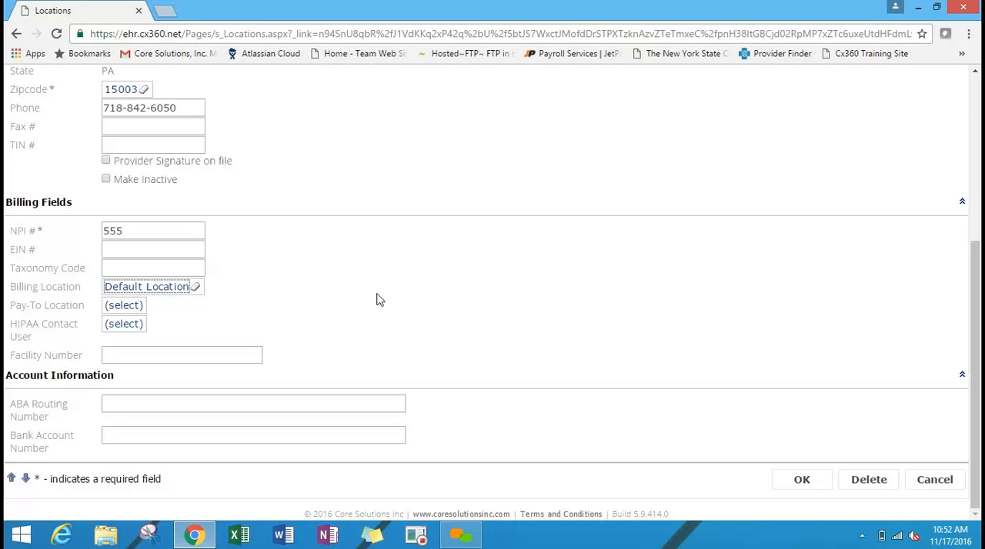
{"action": "left_click", "coordinate": [927, 478]}
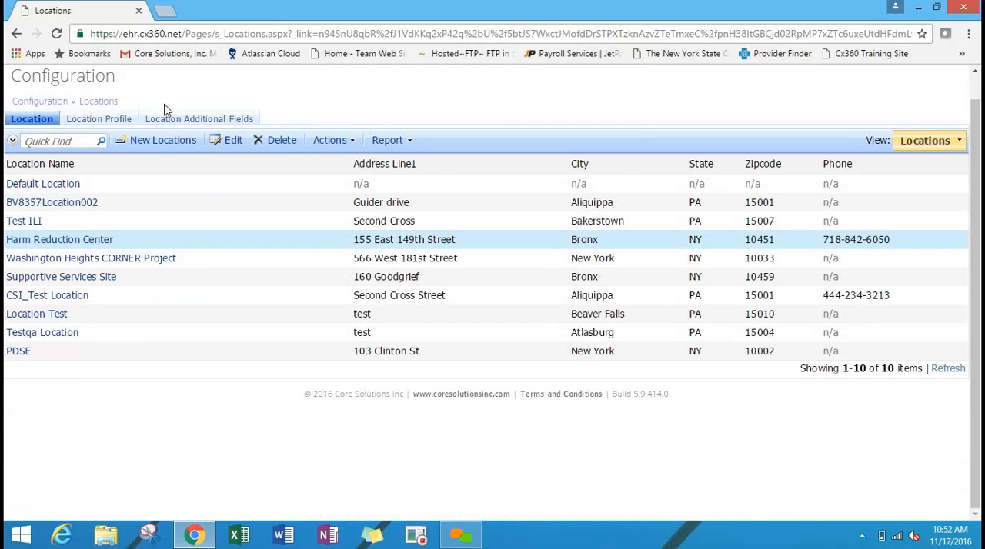
Open a blank Location Additional Fields entry for the Harm Reduction Center, review its fields and cancel it.
{"action": "left_click", "coordinate": [184, 123]}
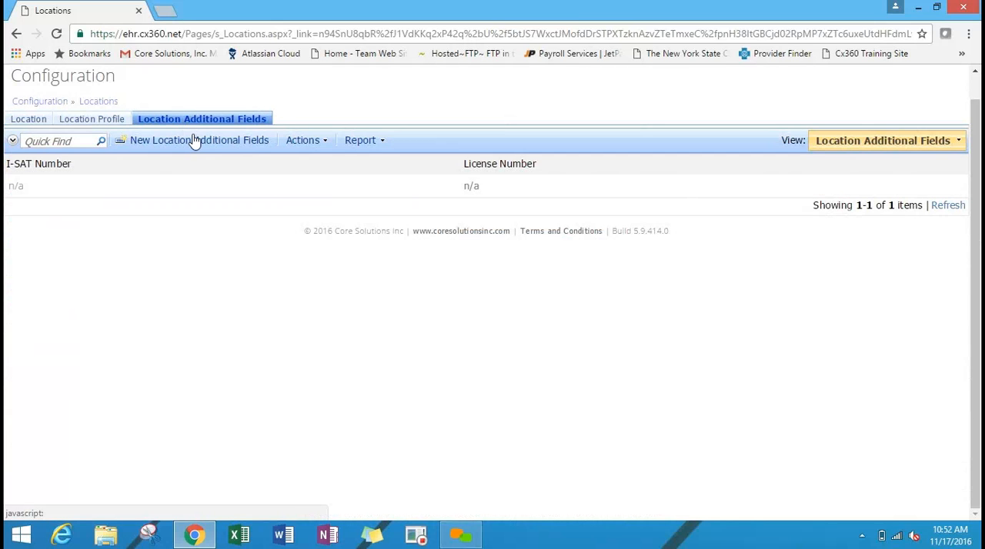
{"action": "left_click", "coordinate": [193, 140]}
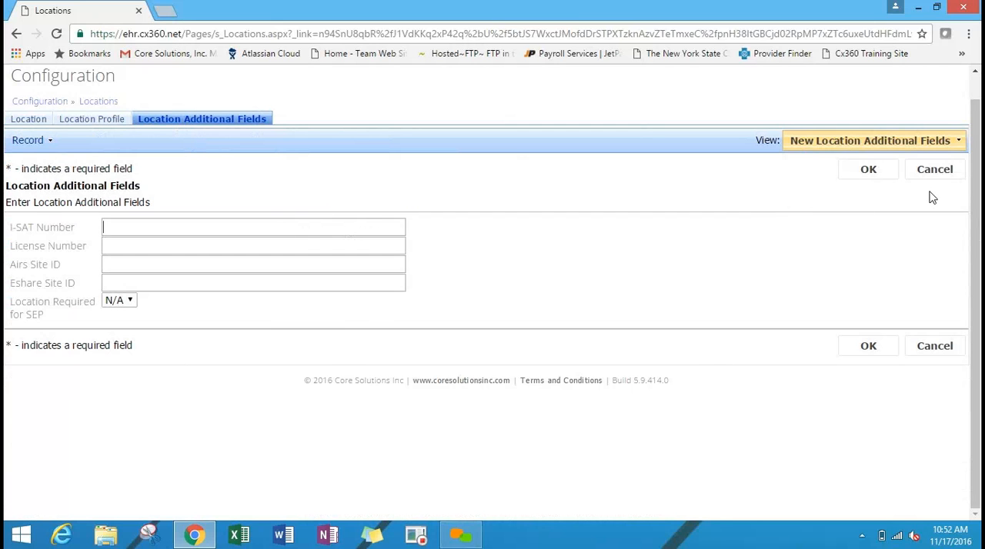
{"action": "left_click", "coordinate": [937, 169]}
Open a blank Location Profile for the Harm Reduction Center, look through its staffing and client acceptance criteria and cancel it.
{"action": "left_click", "coordinate": [97, 121]}
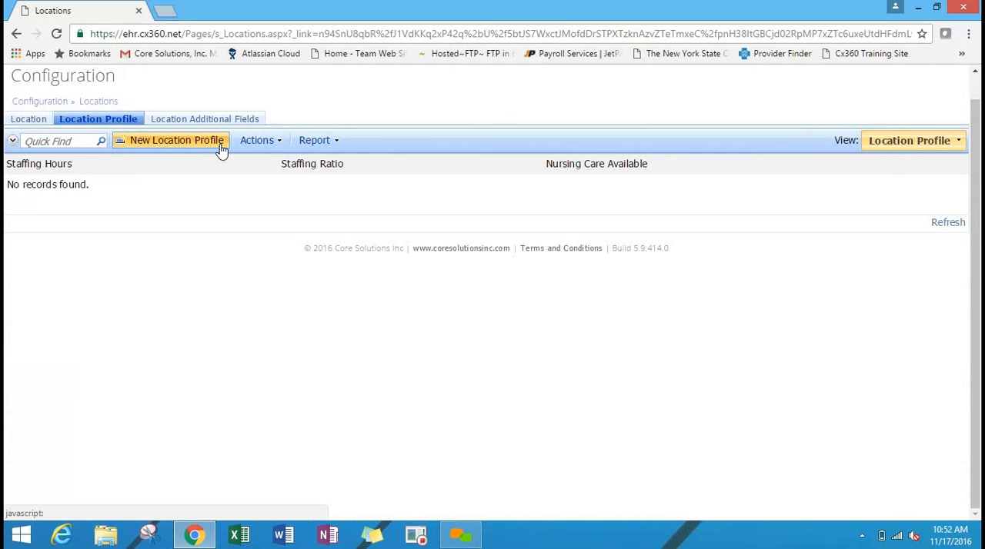
{"action": "left_click", "coordinate": [221, 150]}
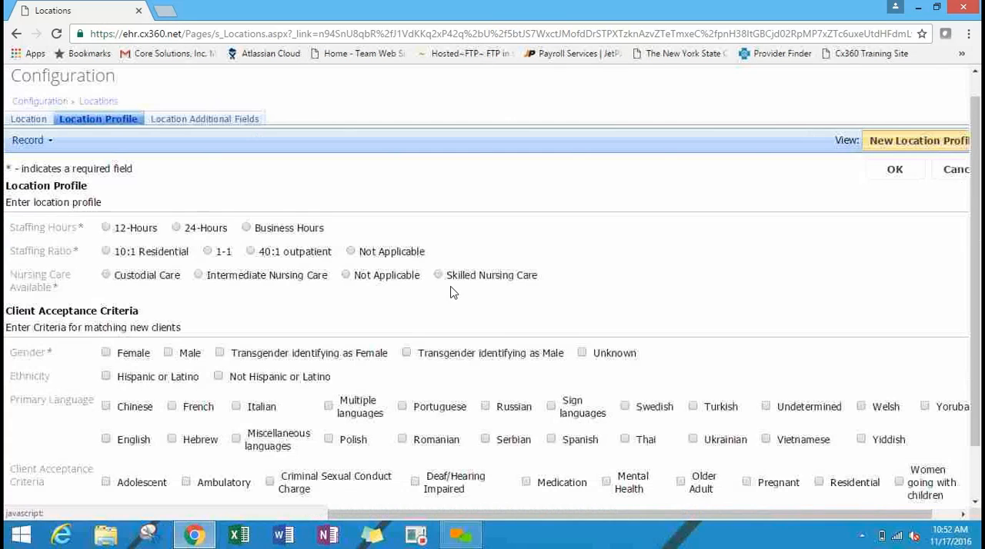
{"action": "scroll", "coordinate": [978, 170], "scroll_direction": "down", "scroll_amount": 2}
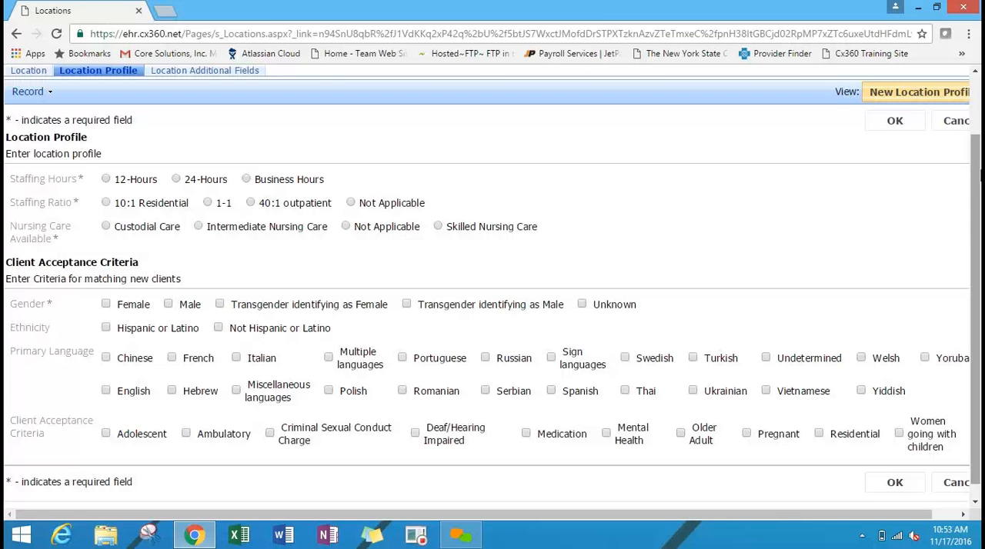
{"action": "left_click", "coordinate": [957, 122]}
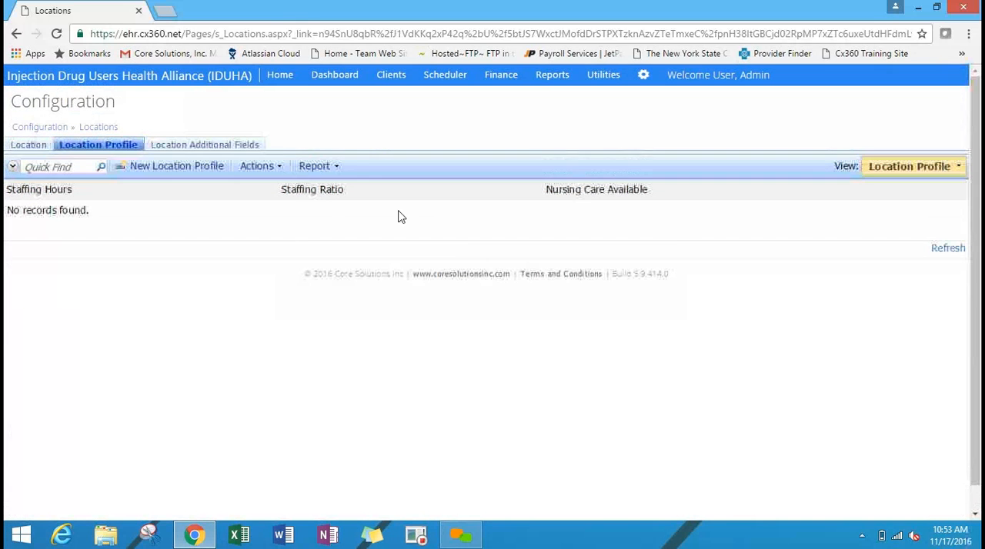
Go to the Programs configuration and review the HR Counseling & Case Management program's details.
{"action": "left_click", "coordinate": [43, 128]}
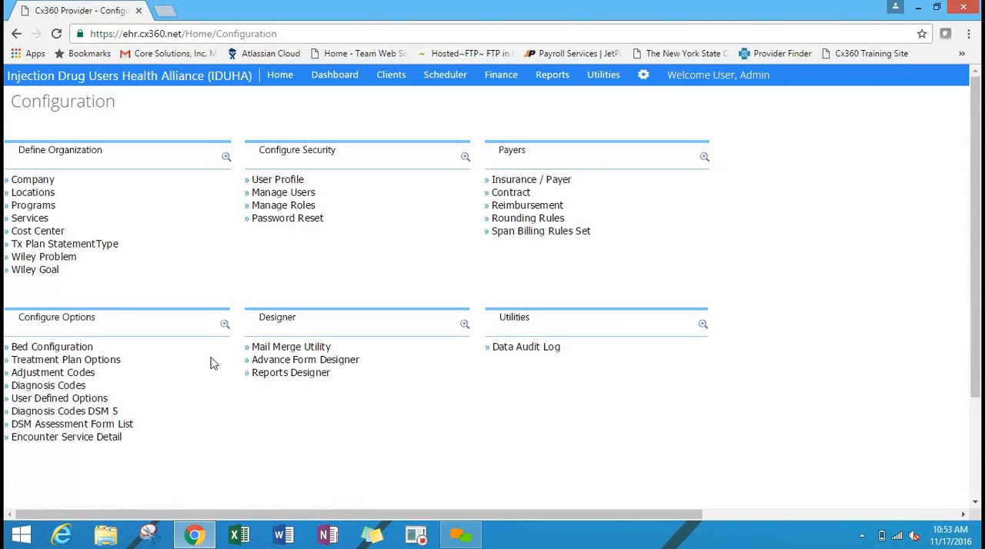
{"action": "left_click", "coordinate": [53, 211]}
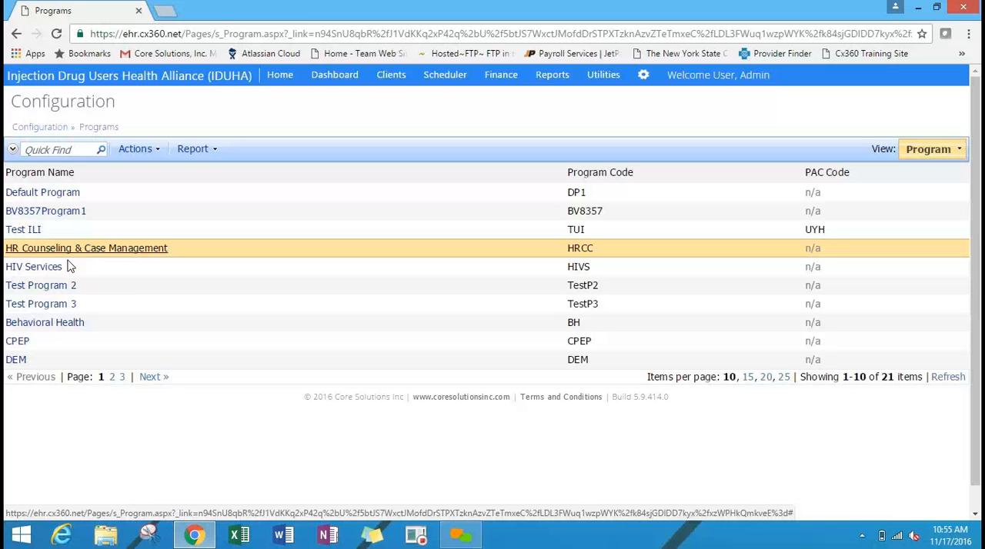
{"action": "left_click", "coordinate": [33, 252]}
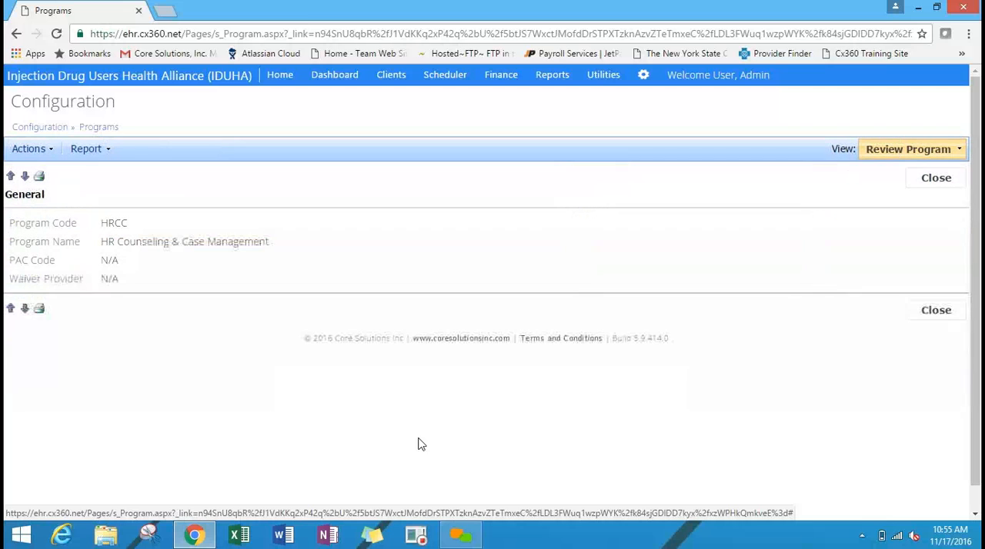
{"action": "left_click", "coordinate": [952, 183]}
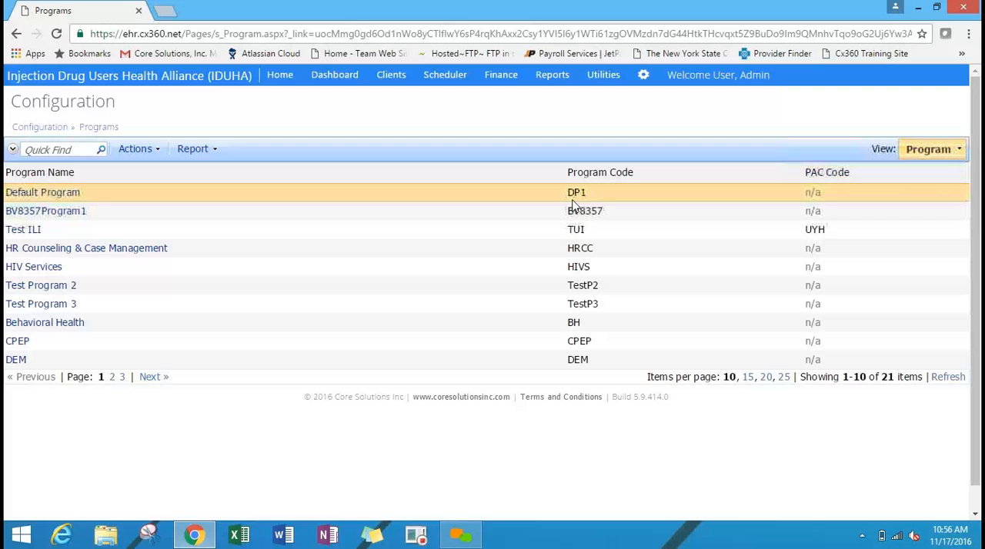
{"action": "left_click", "coordinate": [128, 251]}
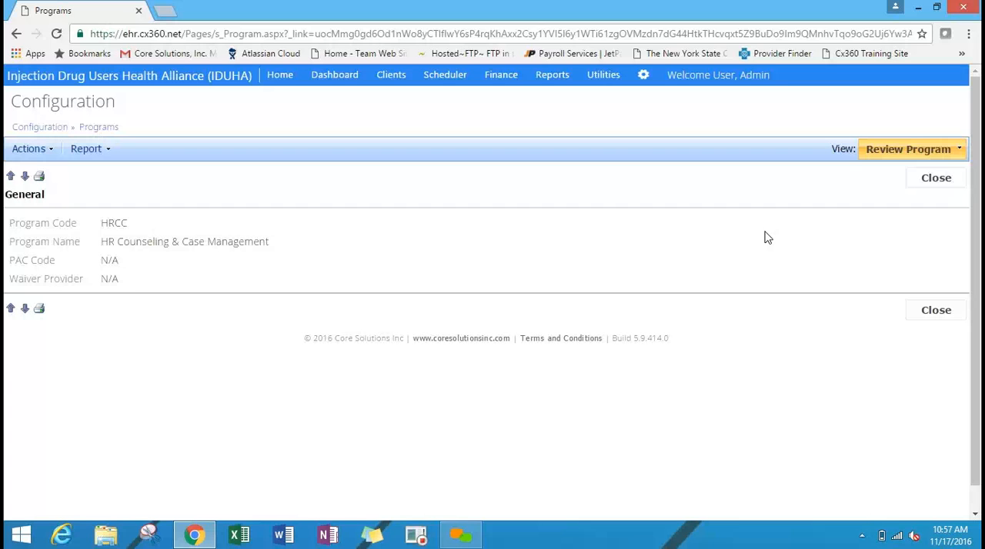
Go to the Services configuration, review the OLD HIVS Education on Buprenorphine - on outreach service and close it.
{"action": "left_click", "coordinate": [48, 128]}
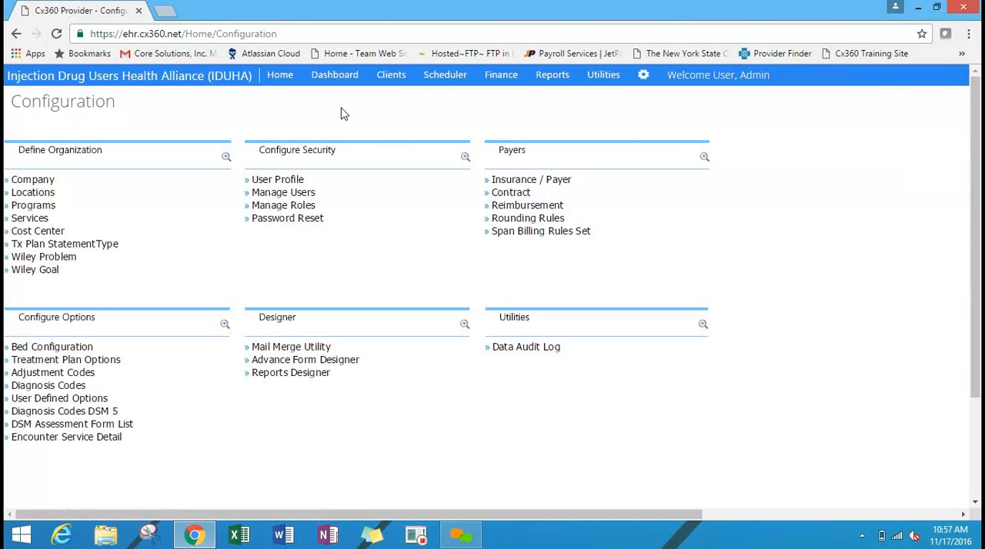
{"action": "left_click", "coordinate": [43, 219]}
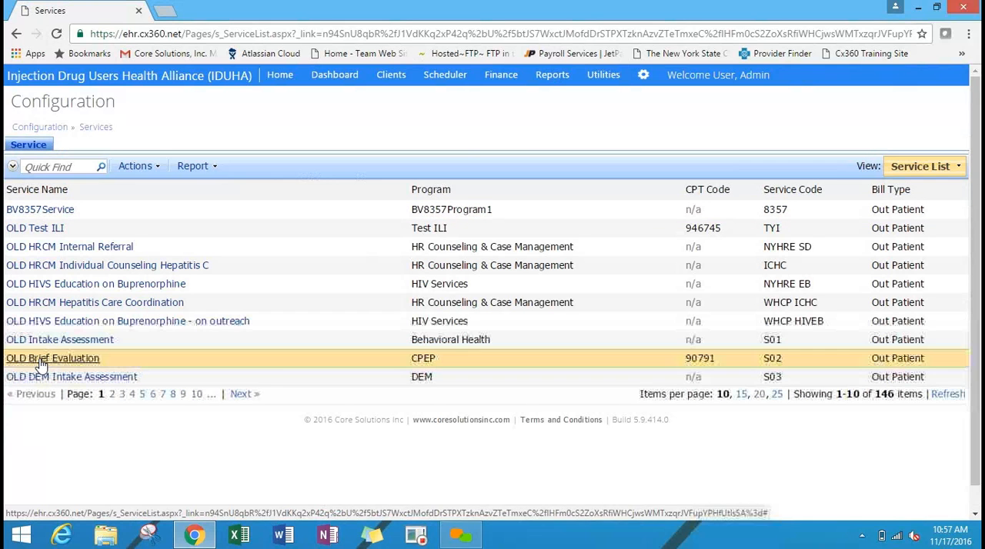
{"action": "left_click", "coordinate": [134, 329]}
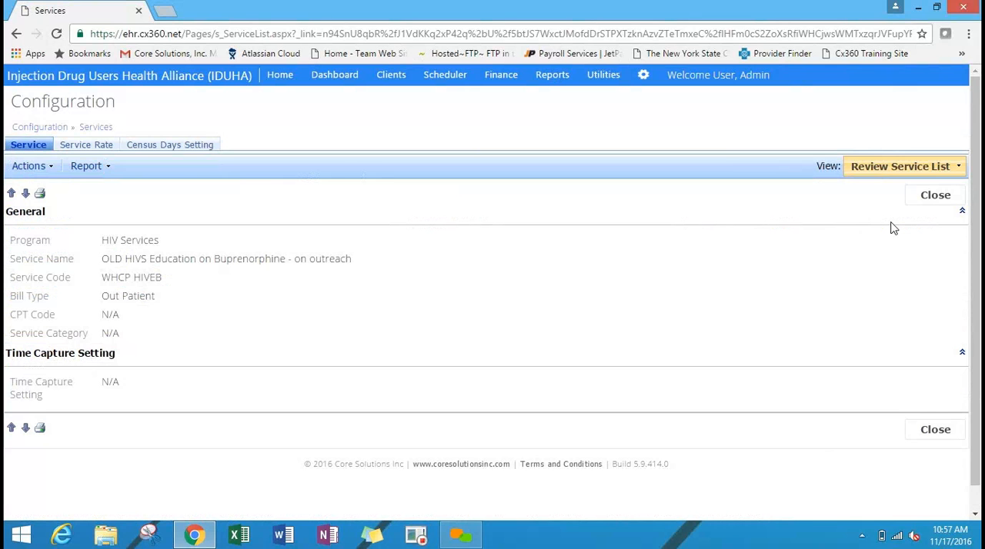
{"action": "left_click", "coordinate": [936, 195]}
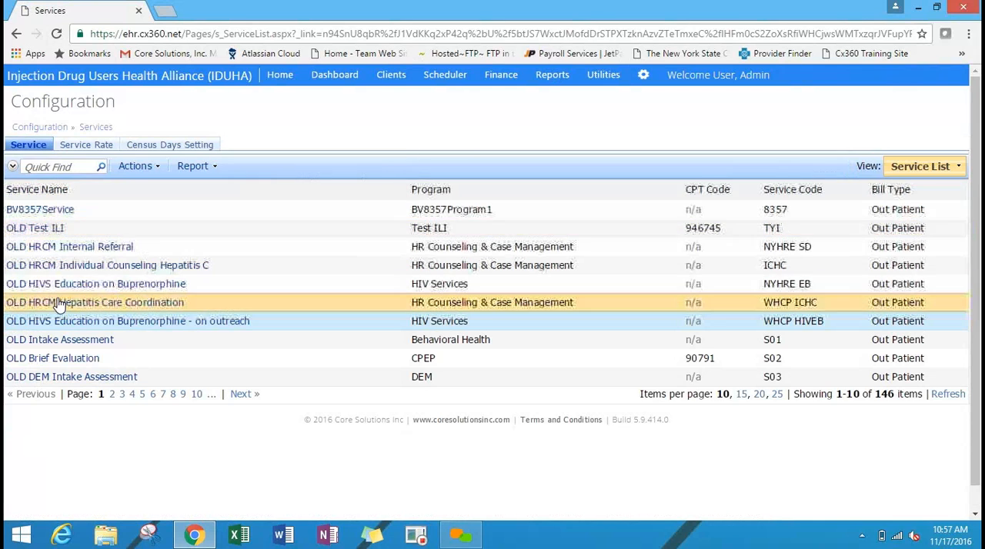
Start a new service rate for OLD HRCM Hepatitis Care Coordination with staff type Advanced practice nurse prescriber (UB).
{"action": "left_click", "coordinate": [61, 302]}
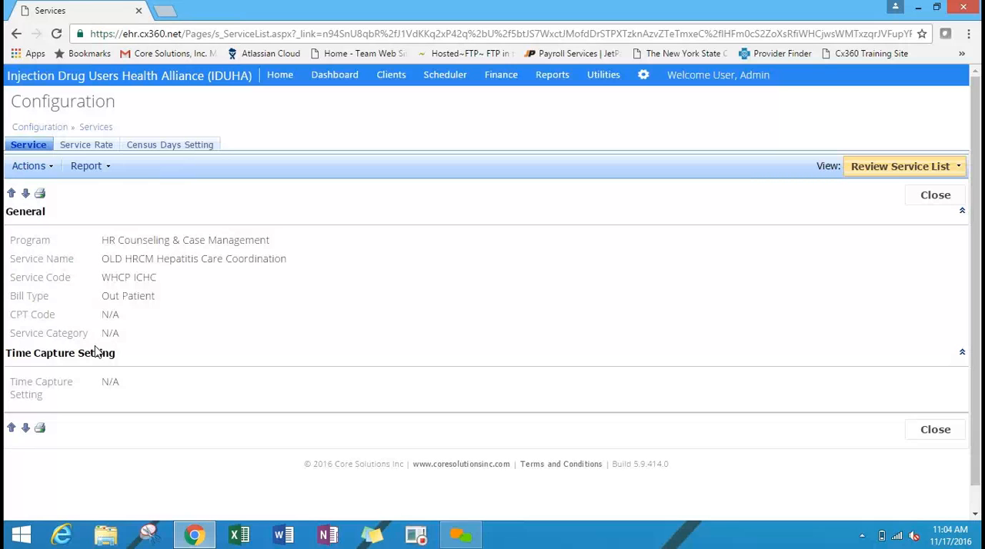
{"action": "left_click", "coordinate": [88, 147]}
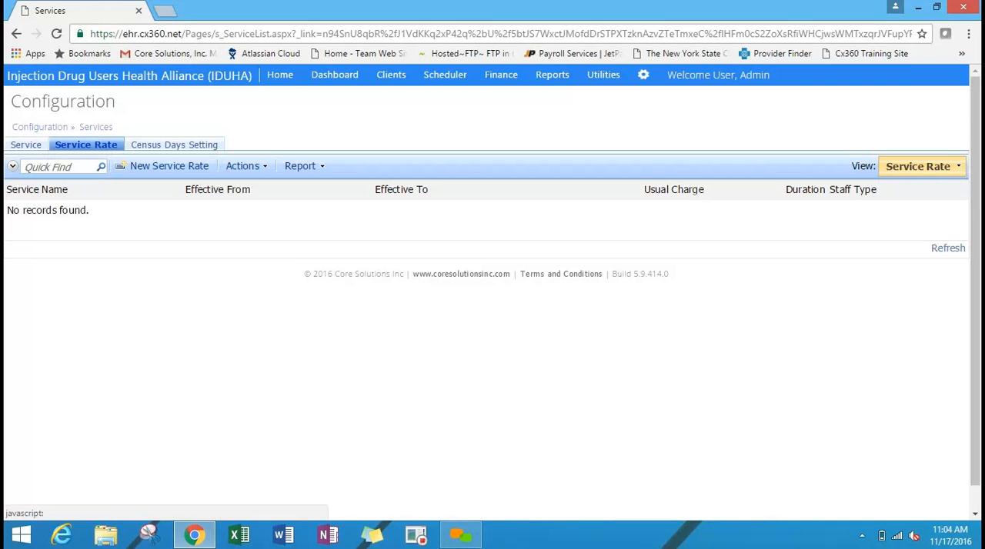
{"action": "left_click", "coordinate": [193, 169]}
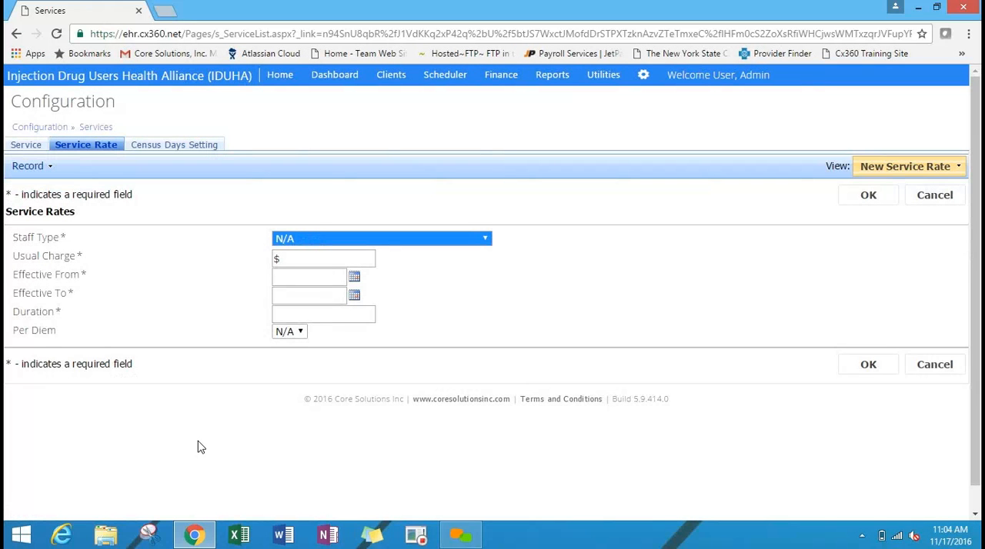
{"action": "left_click", "coordinate": [435, 244]}
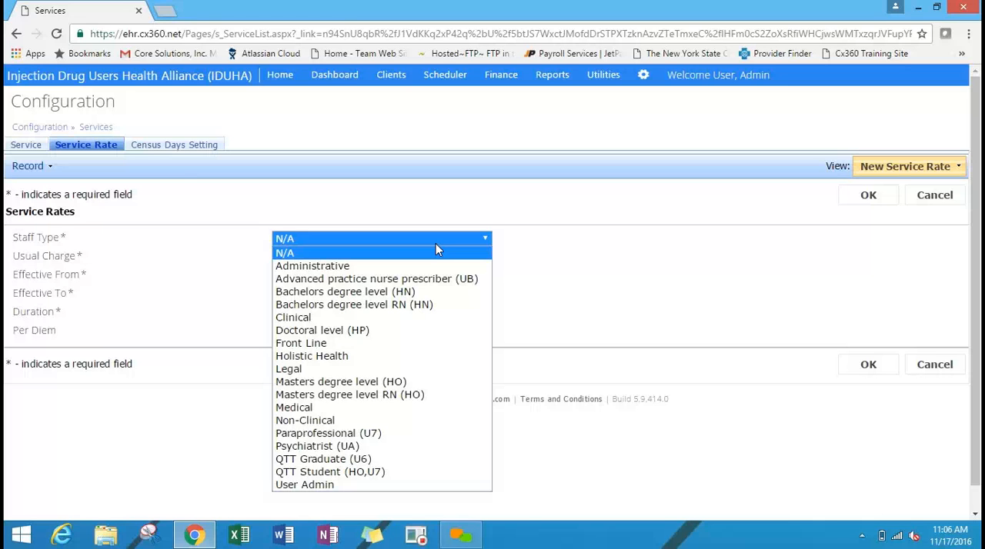
{"action": "left_click", "coordinate": [688, 247]}
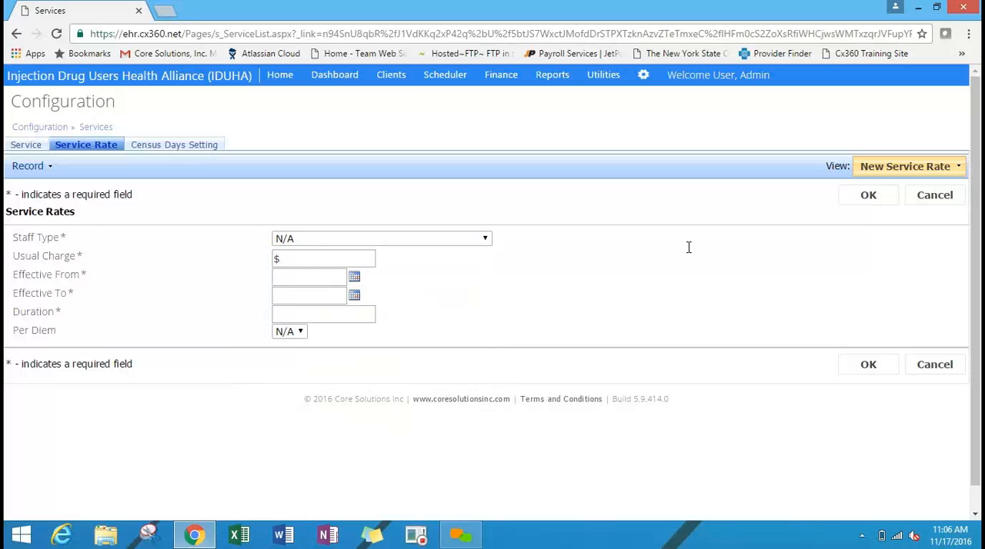
{"action": "left_click", "coordinate": [460, 239]}
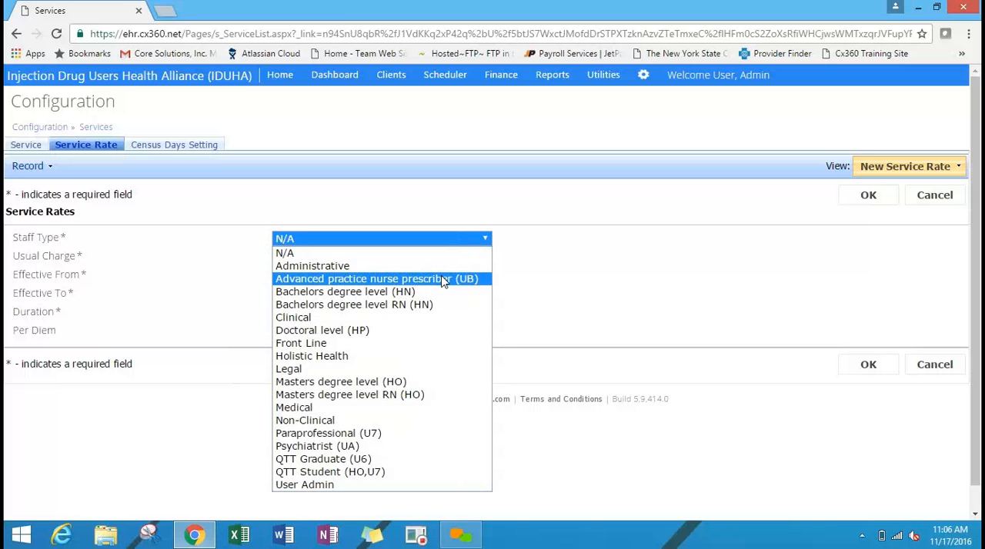
{"action": "left_click", "coordinate": [442, 279]}
Set the new service rate's usual charge to $100 and its duration to 30.
{"action": "left_click", "coordinate": [316, 259]}
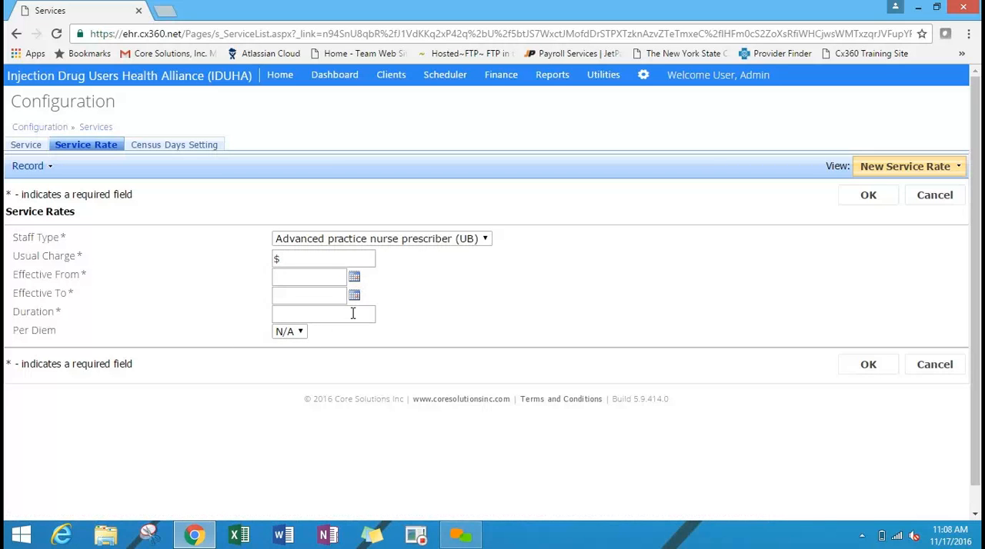
{"action": "left_click", "coordinate": [352, 313]}
{"action": "left_click", "coordinate": [339, 258]}
{"action": "type", "text": "100"}
{"action": "left_click", "coordinate": [305, 312]}
{"action": "type", "text": "15"}
{"action": "key", "text": "BackSpace"}
{"action": "key", "text": "BackSpace"}
{"action": "type", "text": "30"}
Choose Yes for Per Diem in the new service rate and cancel the entry.
{"action": "left_click", "coordinate": [299, 332]}
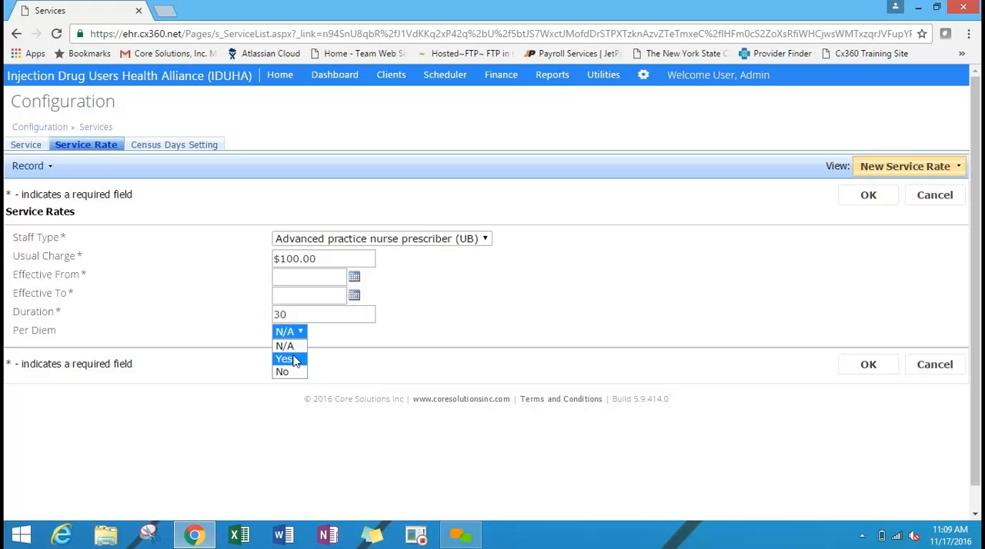
{"action": "left_click", "coordinate": [295, 359]}
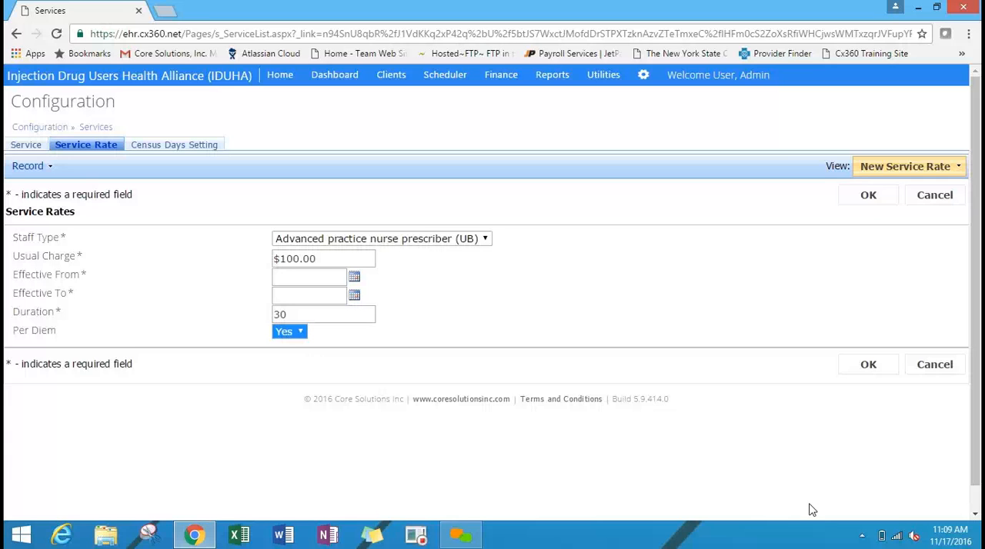
{"action": "left_click", "coordinate": [945, 375]}
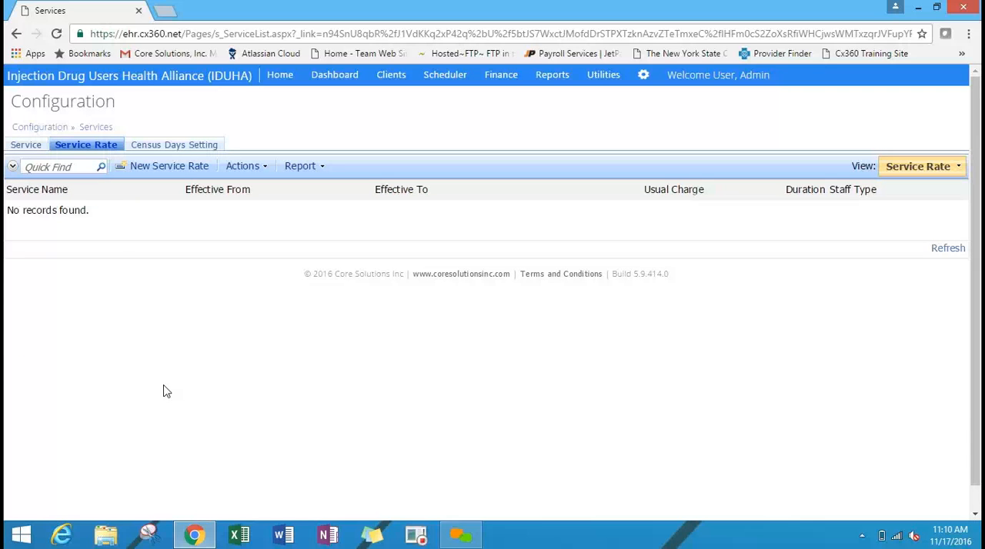
Go to the Insurance / Payer configuration, open New York State Department of Health for editing and check its code and identifier fields.
{"action": "left_click", "coordinate": [40, 128]}
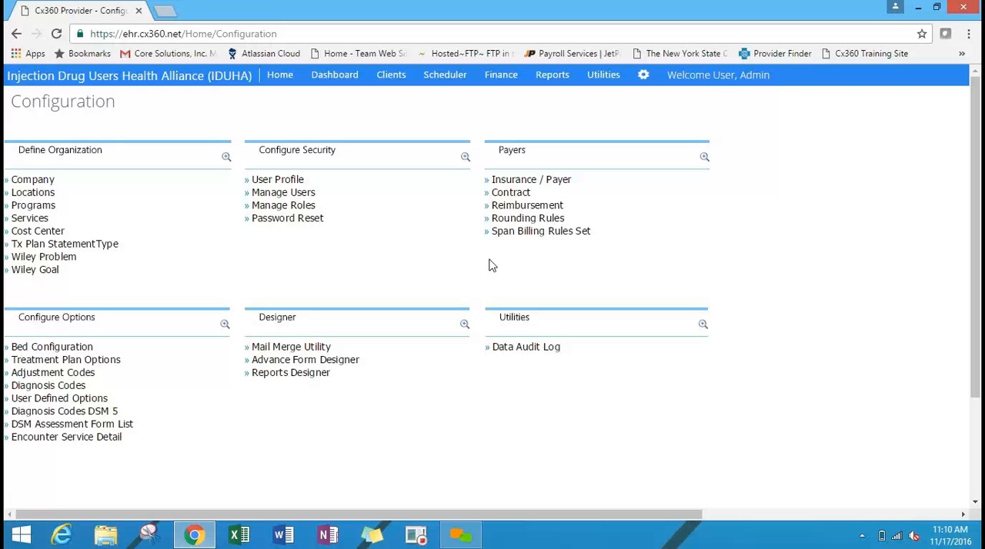
{"action": "left_click", "coordinate": [555, 185]}
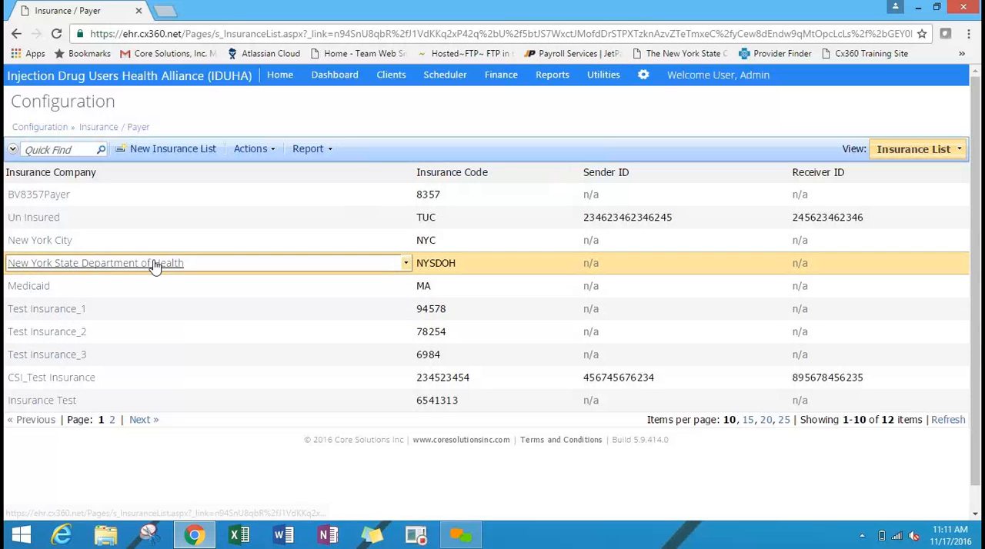
{"action": "left_click", "coordinate": [82, 265]}
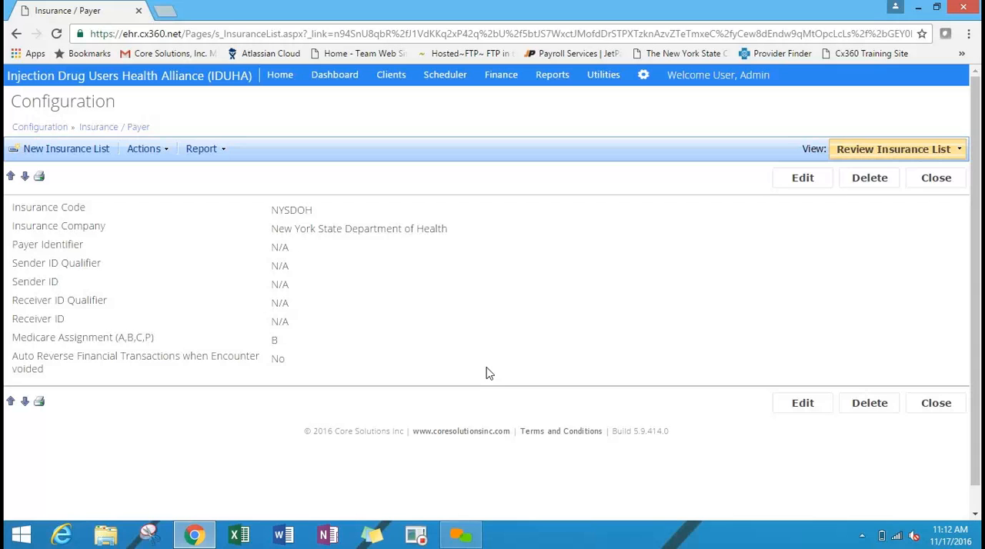
{"action": "left_click", "coordinate": [796, 178]}
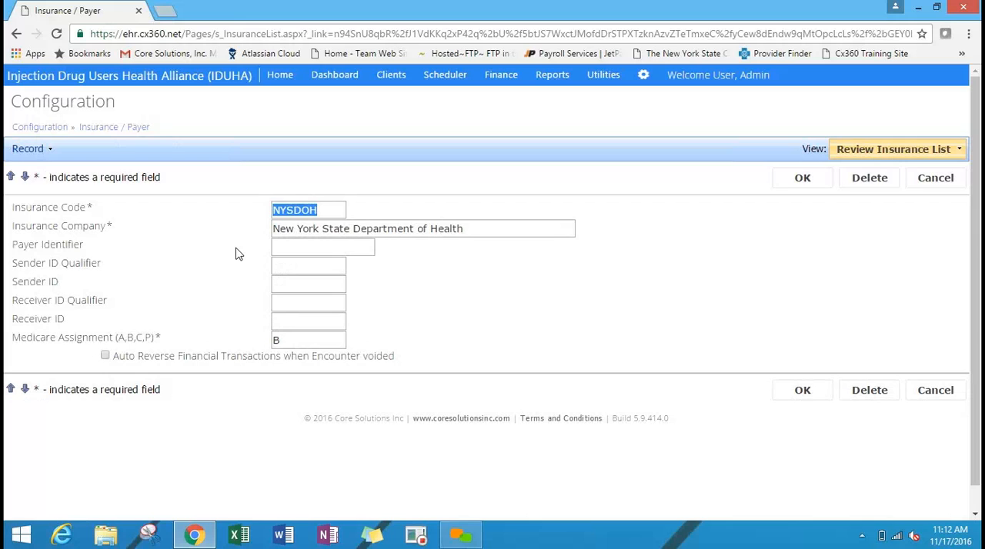
{"action": "left_click", "coordinate": [342, 215]}
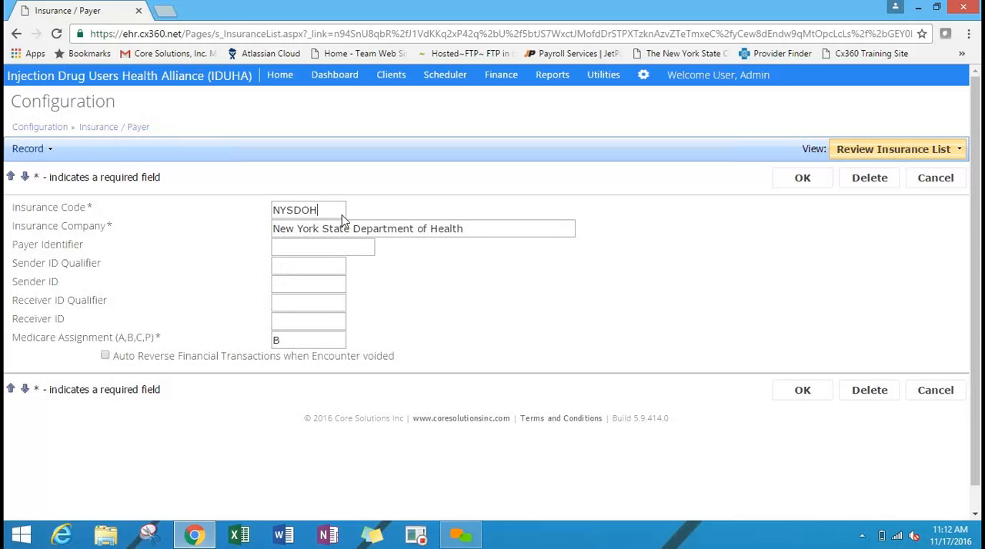
{"action": "left_click", "coordinate": [302, 245]}
Try A as the payer's Medicare Assignment, restore B, cancel the edit and return to the Configuration page.
{"action": "left_click", "coordinate": [299, 342]}
{"action": "key", "text": "BackSpace"}
{"action": "type", "text": "A"}
{"action": "key", "text": "BackSpace"}
{"action": "type", "text": "B"}
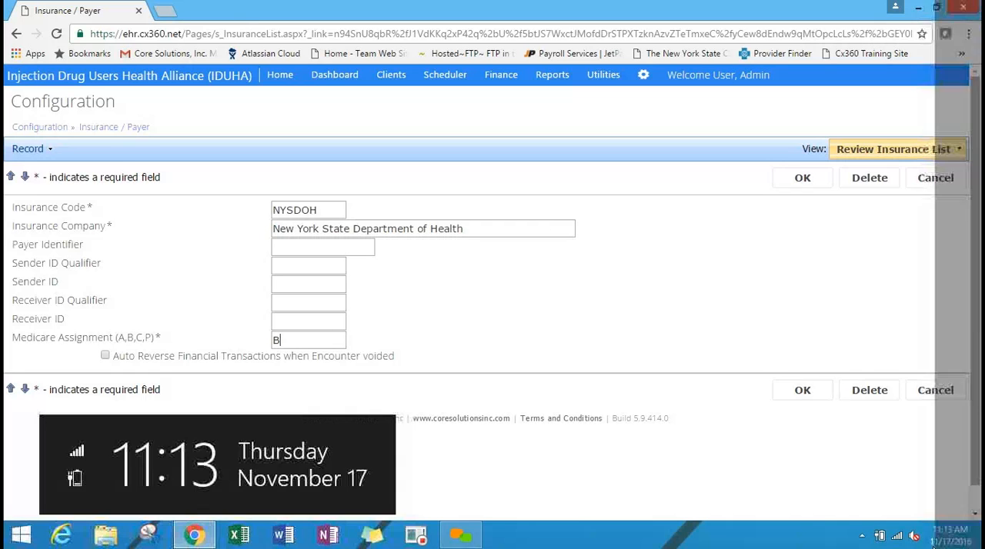
{"action": "left_click", "coordinate": [935, 391]}
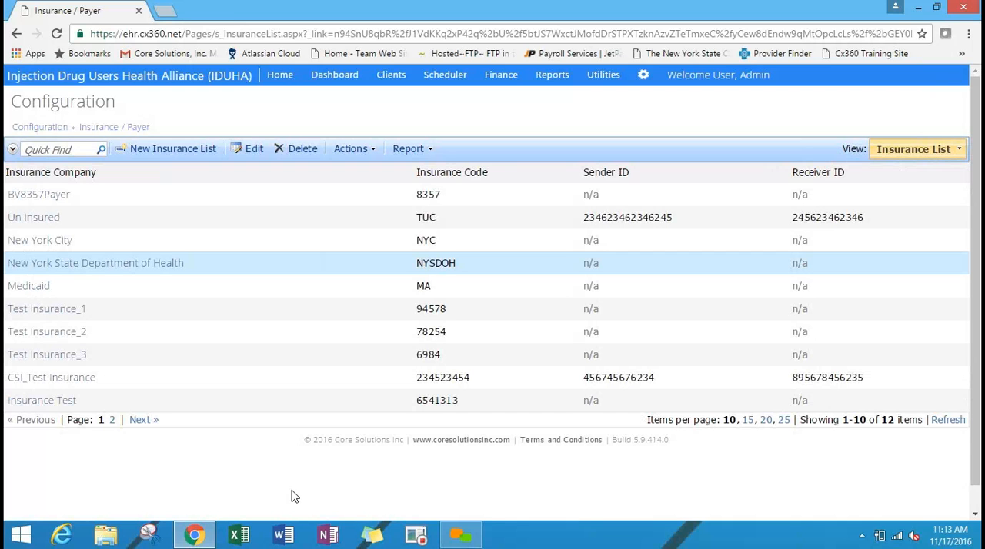
{"action": "left_click", "coordinate": [57, 131]}
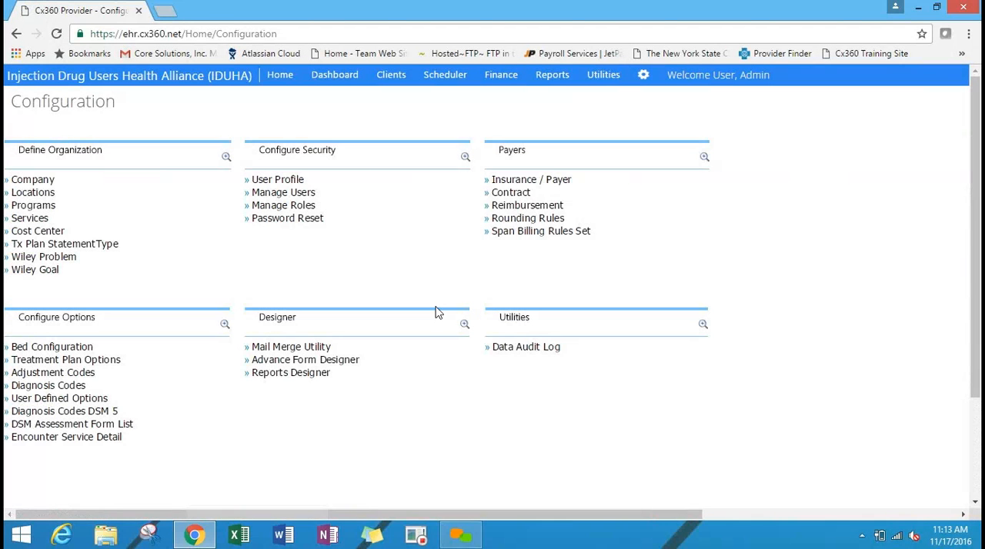
Go to the Contract configuration and open the NYS SEP contract for editing.
{"action": "left_click", "coordinate": [518, 197]}
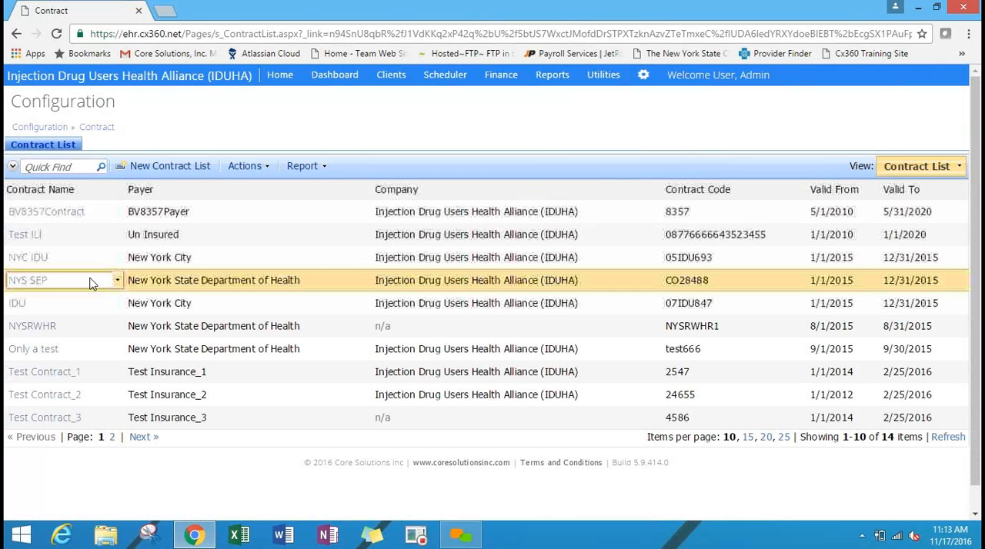
{"action": "left_click", "coordinate": [27, 281]}
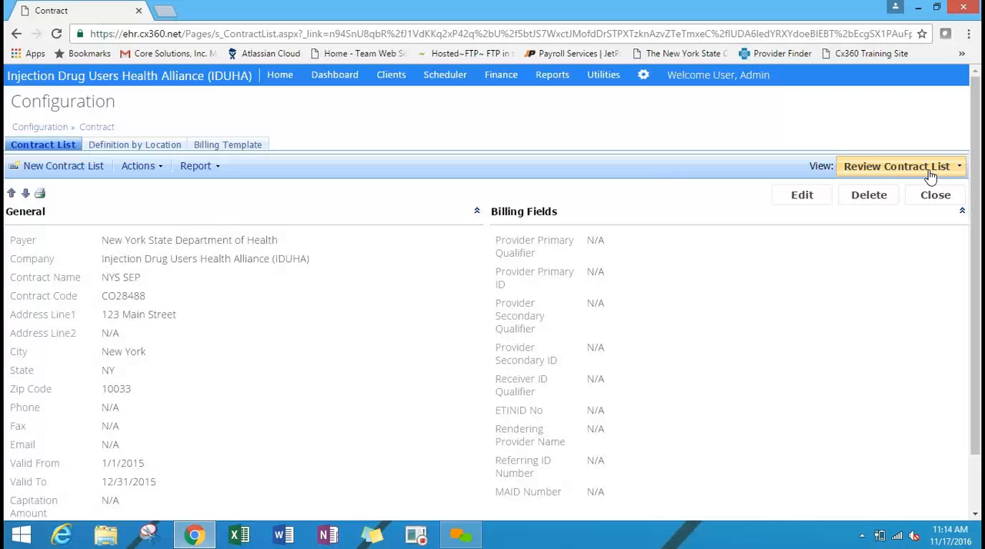
{"action": "left_click", "coordinate": [814, 195]}
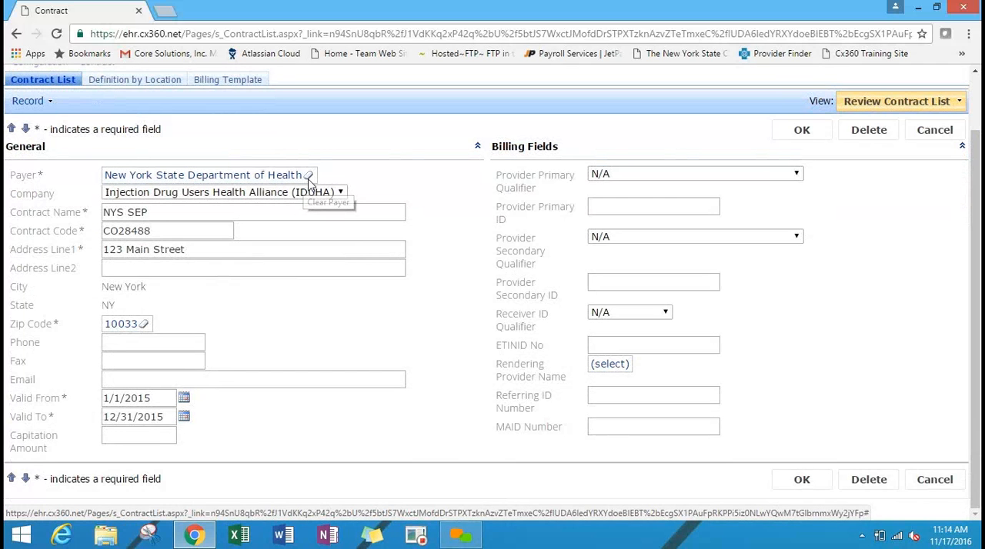
Clear the NYS SEP contract's payer, browse the insurance list for a replacement and close it without choosing one.
{"action": "left_click", "coordinate": [307, 177]}
{"action": "left_click", "coordinate": [131, 178]}
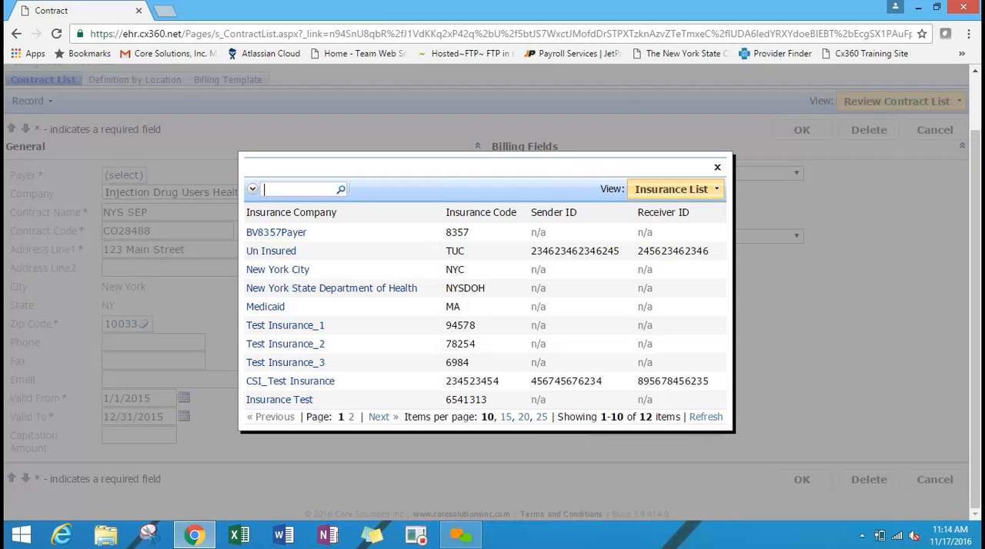
{"action": "left_click", "coordinate": [717, 167]}
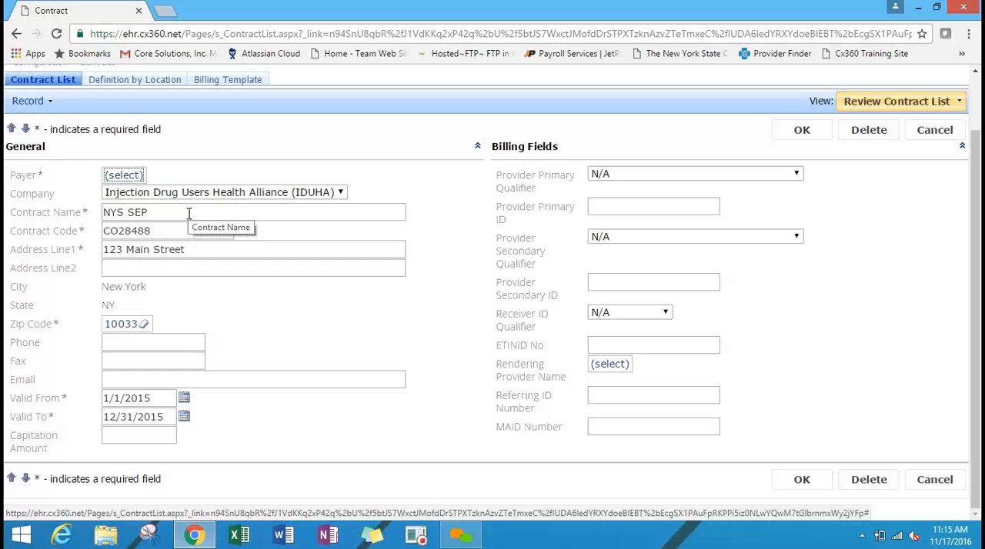
Check the contract's code and address fields and the Provider Primary Qualifier options, and cancel the edit.
{"action": "left_click", "coordinate": [176, 224]}
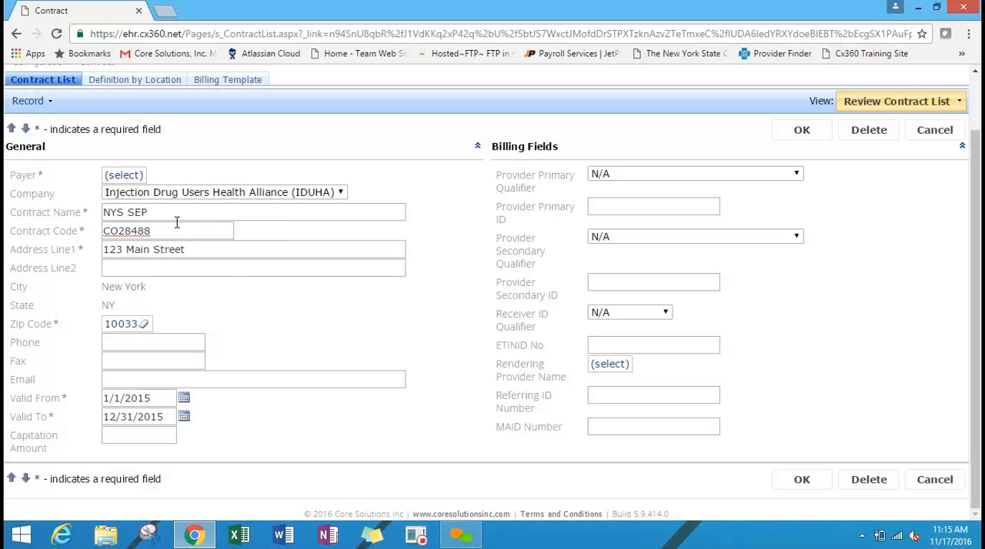
{"action": "left_click", "coordinate": [237, 253]}
{"action": "left_click", "coordinate": [653, 177]}
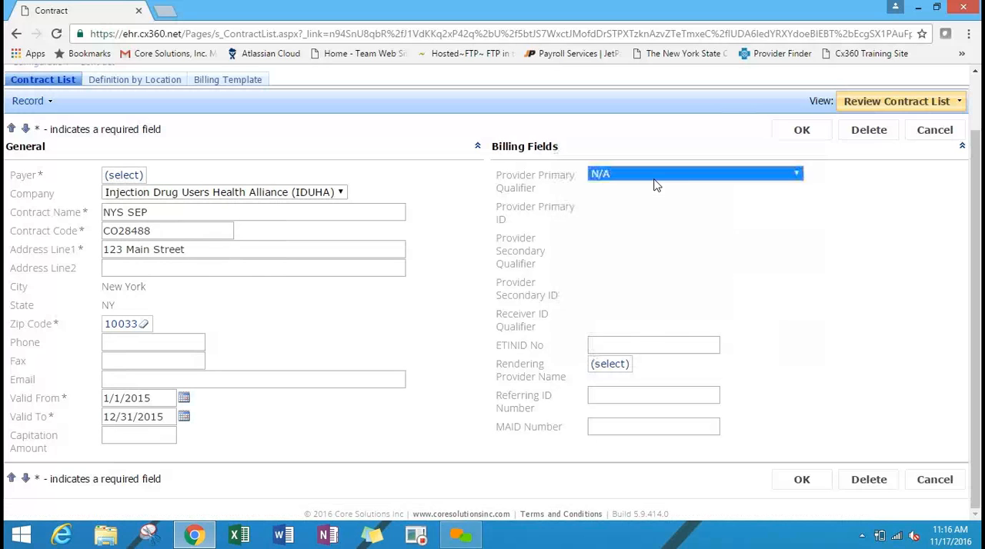
{"action": "left_click", "coordinate": [835, 201]}
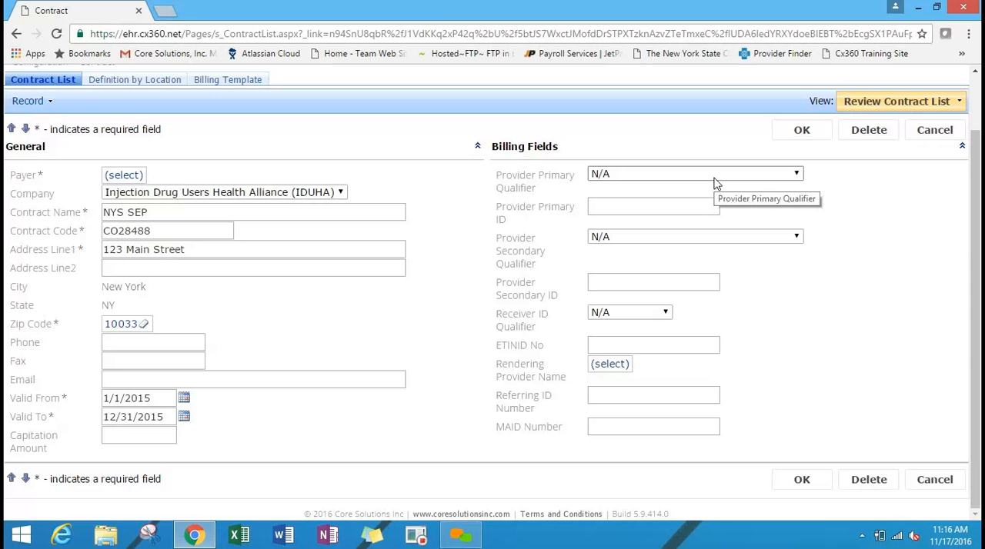
{"action": "left_click", "coordinate": [957, 131]}
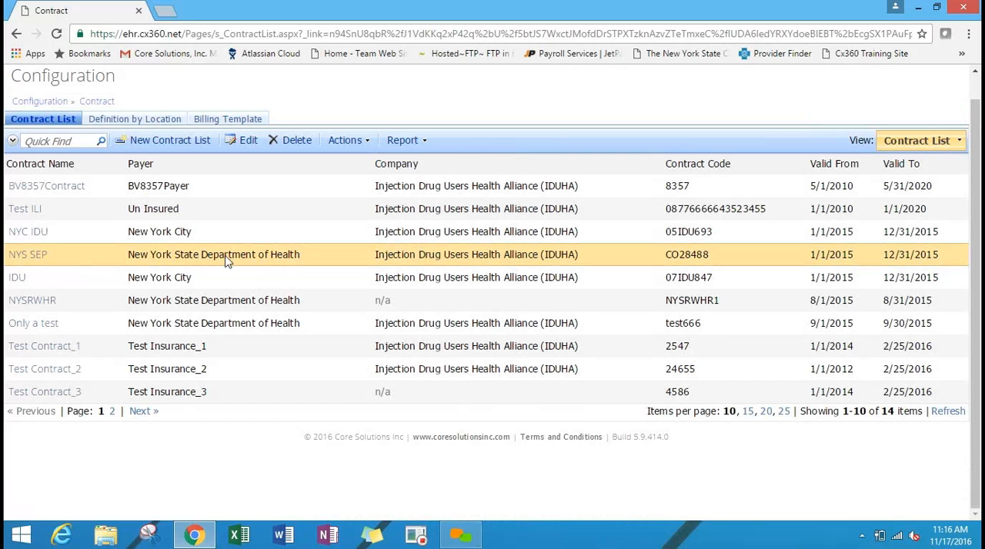
Reopen the NYS SEP contract and review its Definition by Location record for Washington Heights CORNER Project.
{"action": "left_click", "coordinate": [43, 256]}
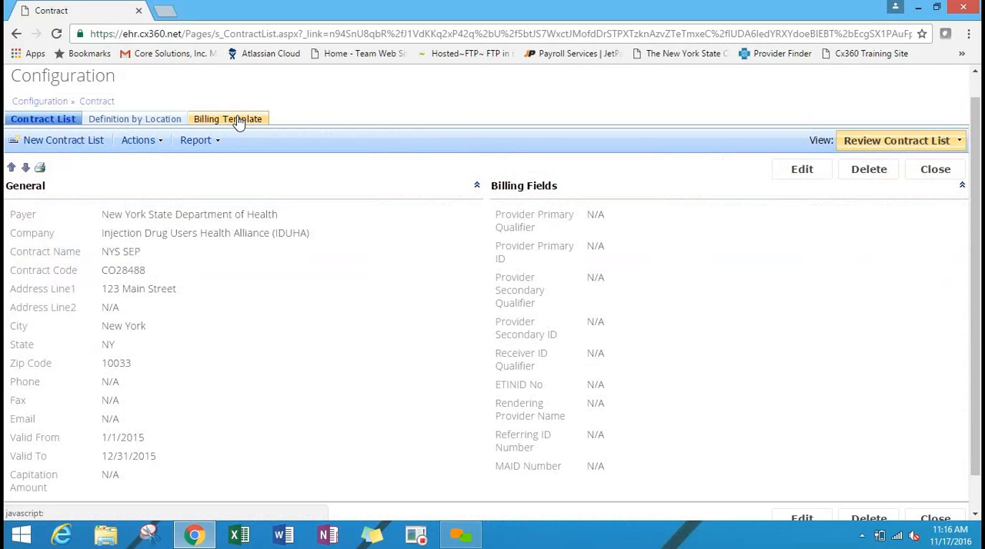
{"action": "left_click", "coordinate": [161, 120]}
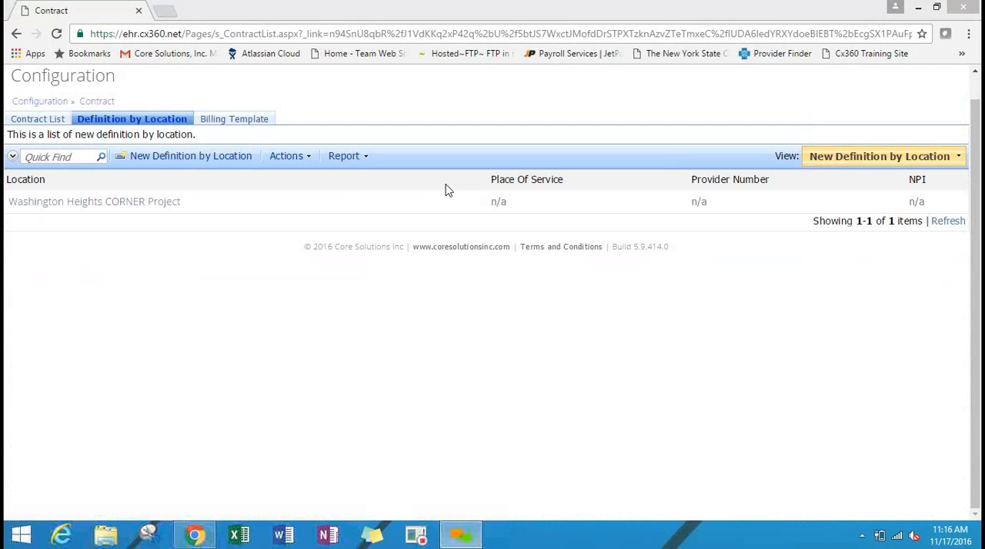
{"action": "left_click", "coordinate": [337, 196]}
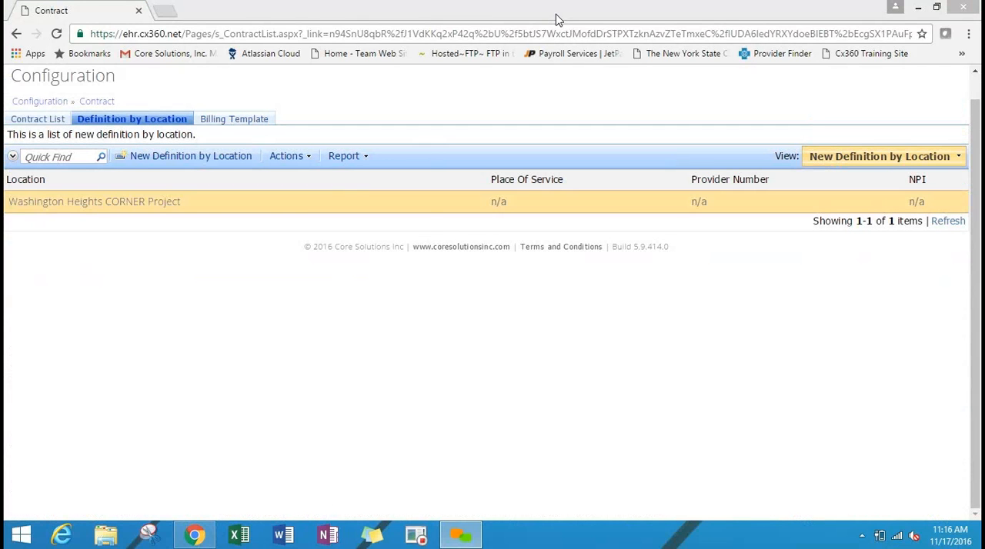
{"action": "double_click", "coordinate": [126, 206]}
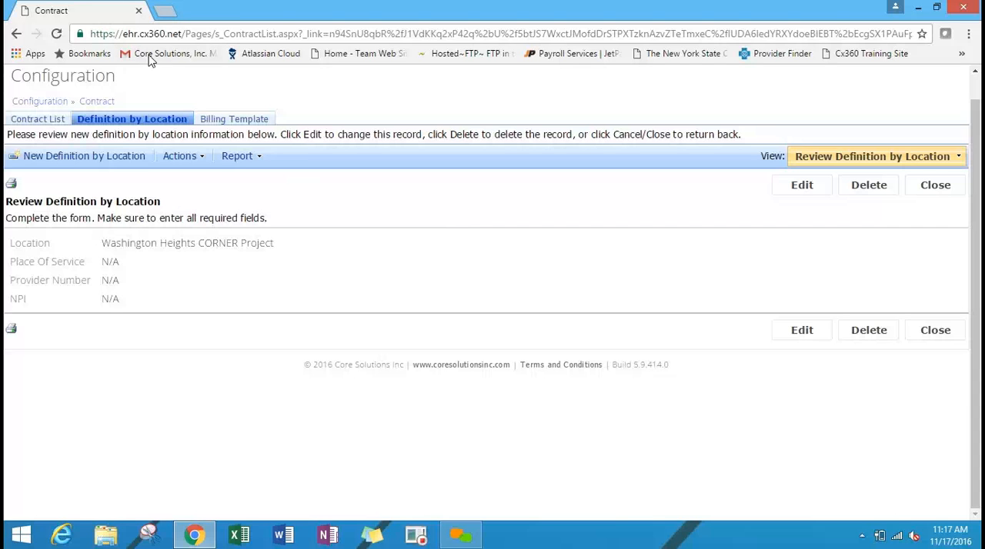
Start a new billing template for the contract, choose 837 5010 Professional as its type and cancel the entry.
{"action": "left_click", "coordinate": [224, 123]}
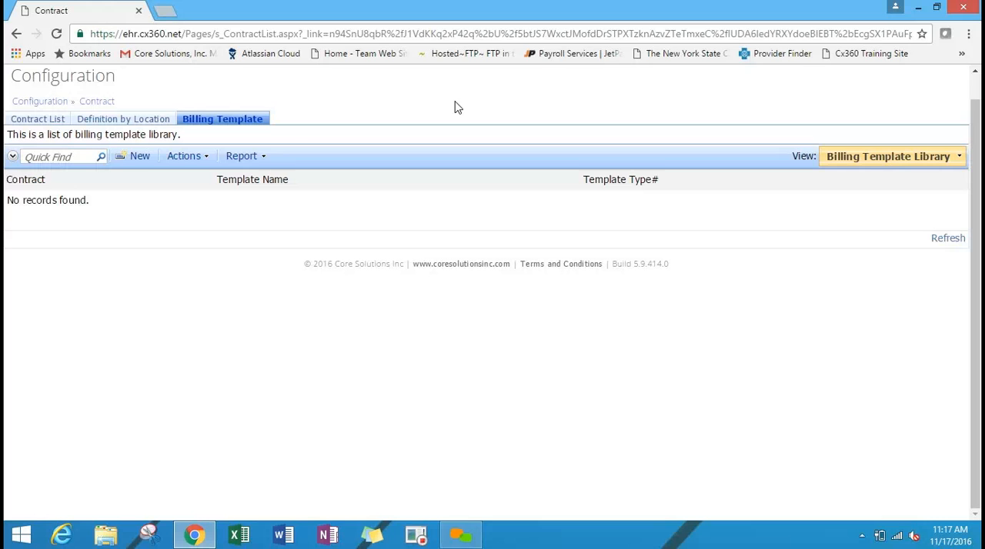
{"action": "left_click", "coordinate": [138, 156]}
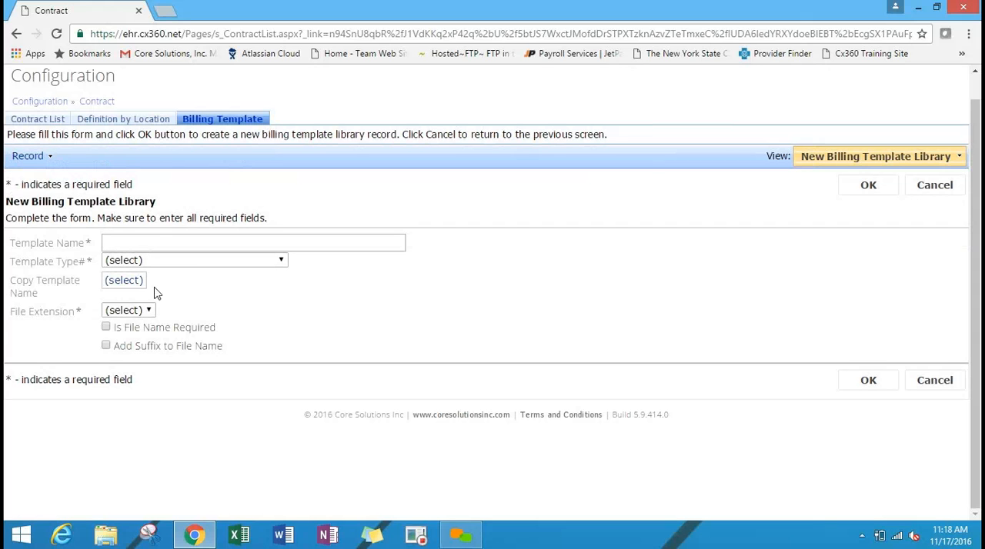
{"action": "left_click", "coordinate": [186, 261]}
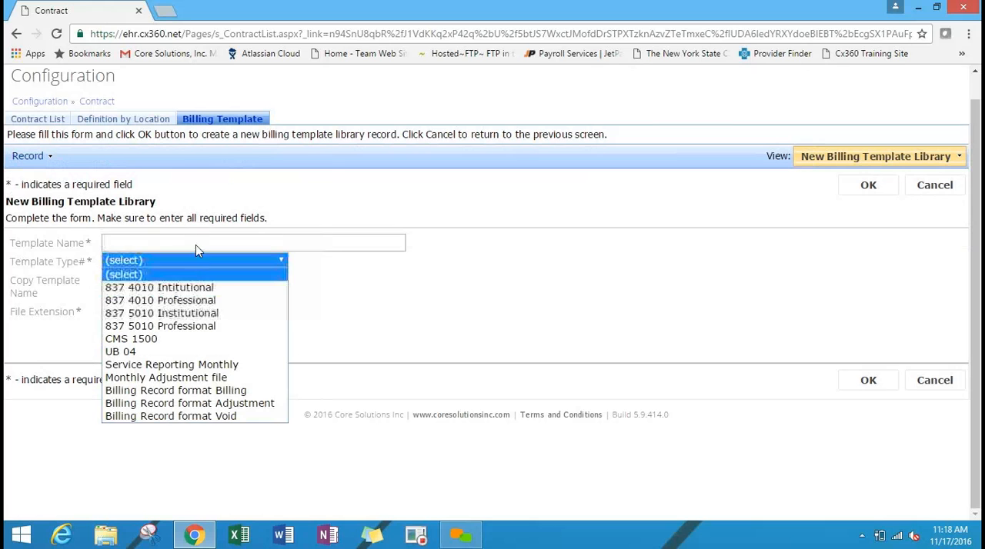
{"action": "left_click", "coordinate": [185, 325]}
{"action": "left_click", "coordinate": [244, 260]}
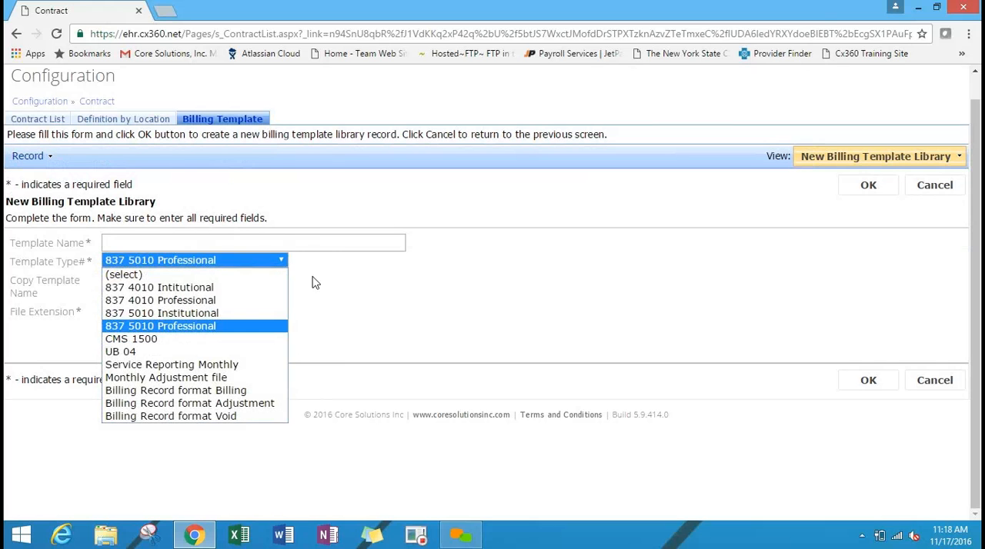
{"action": "left_click", "coordinate": [352, 296]}
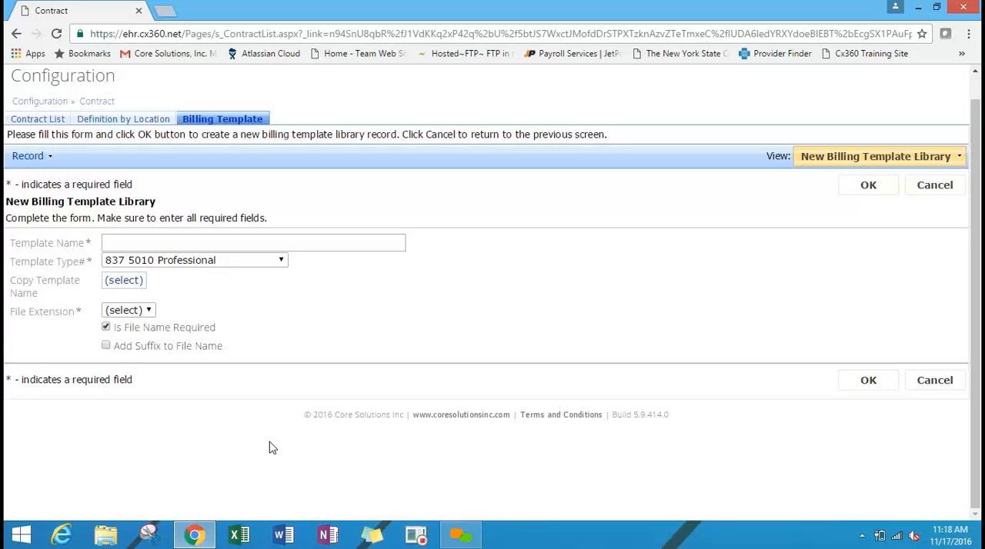
{"action": "left_click", "coordinate": [936, 188]}
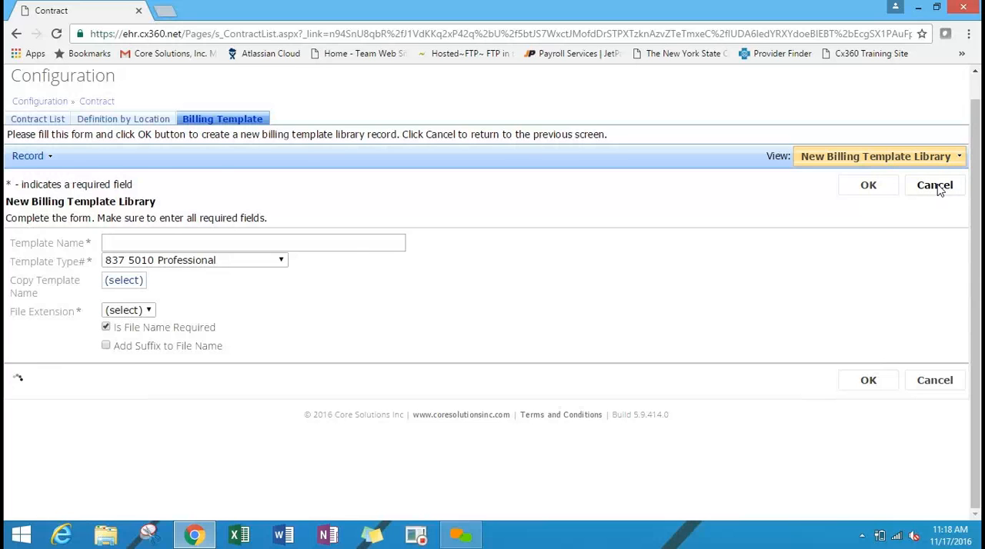
Go to the Reimbursement configuration and open NYC IDU NYHRE Individual Counseling Hep C for editing.
{"action": "left_click", "coordinate": [38, 103]}
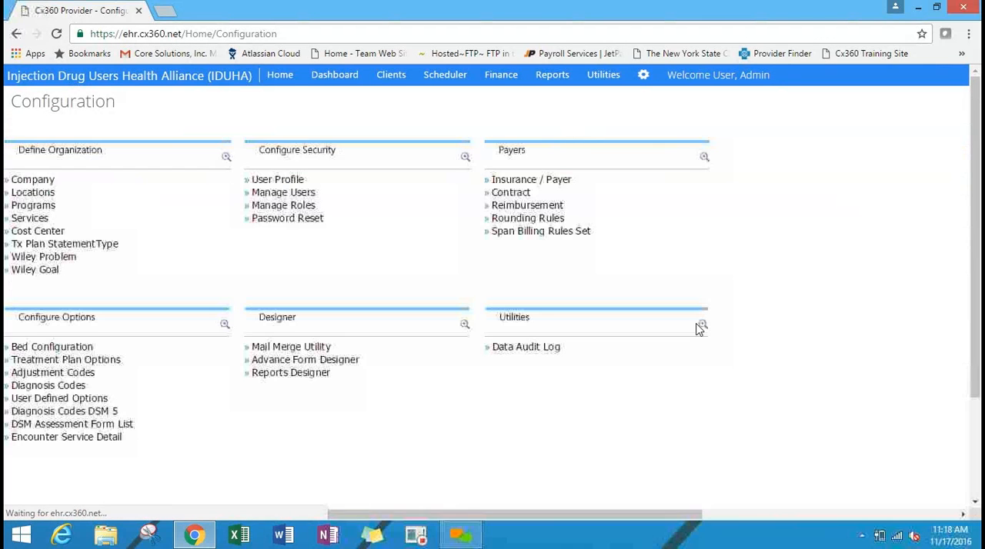
{"action": "left_click", "coordinate": [554, 209]}
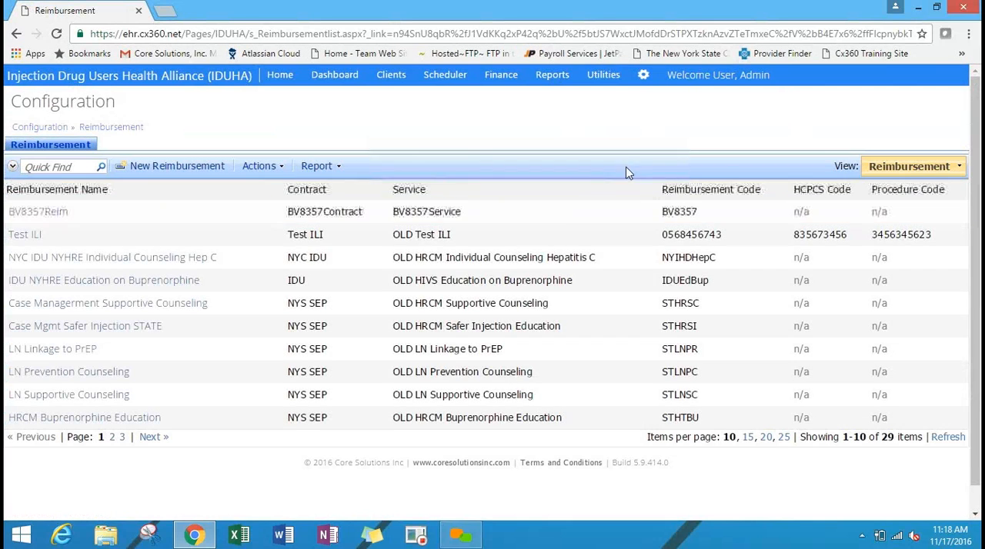
{"action": "left_click", "coordinate": [151, 259]}
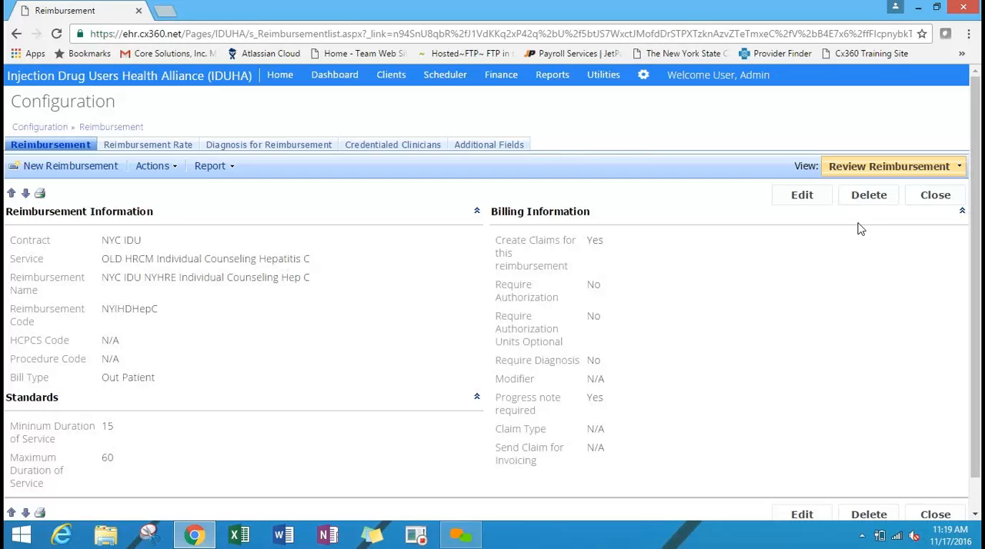
{"action": "left_click", "coordinate": [818, 198]}
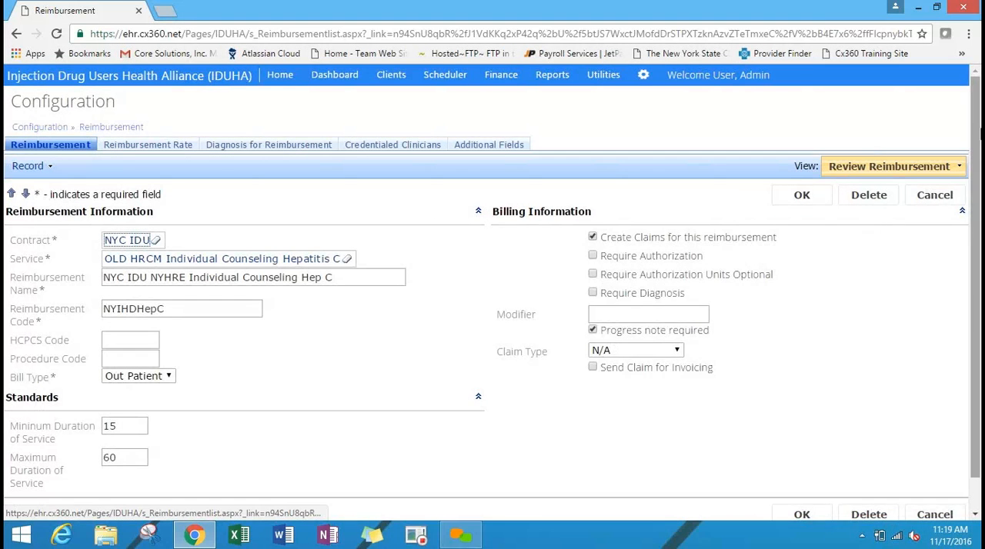
Examine the reimbursement's contract, service, Reimbursement Code and HCPCS Code fields.
{"action": "left_click_drag", "start_coordinate": [975, 163], "coordinate": [974, 197]}
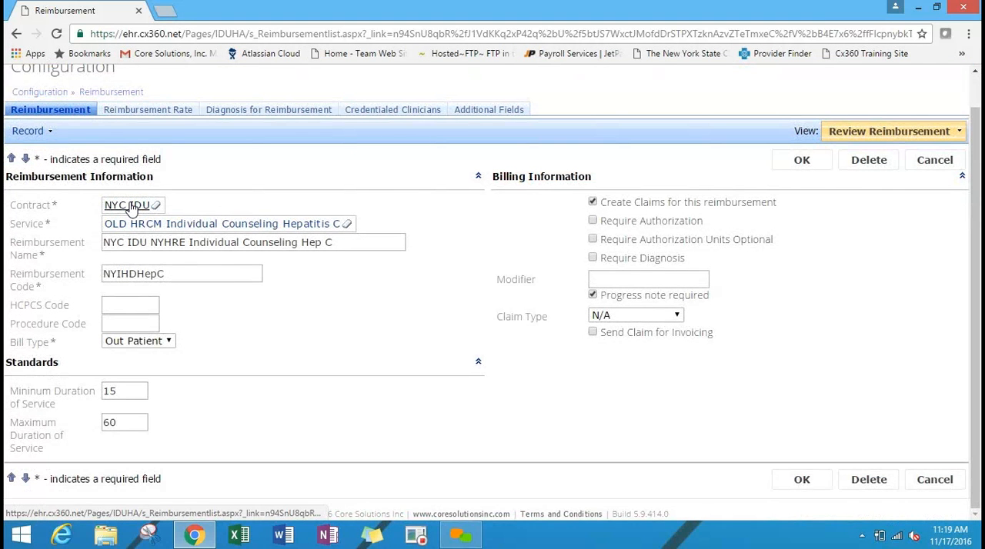
{"action": "left_click", "coordinate": [176, 215]}
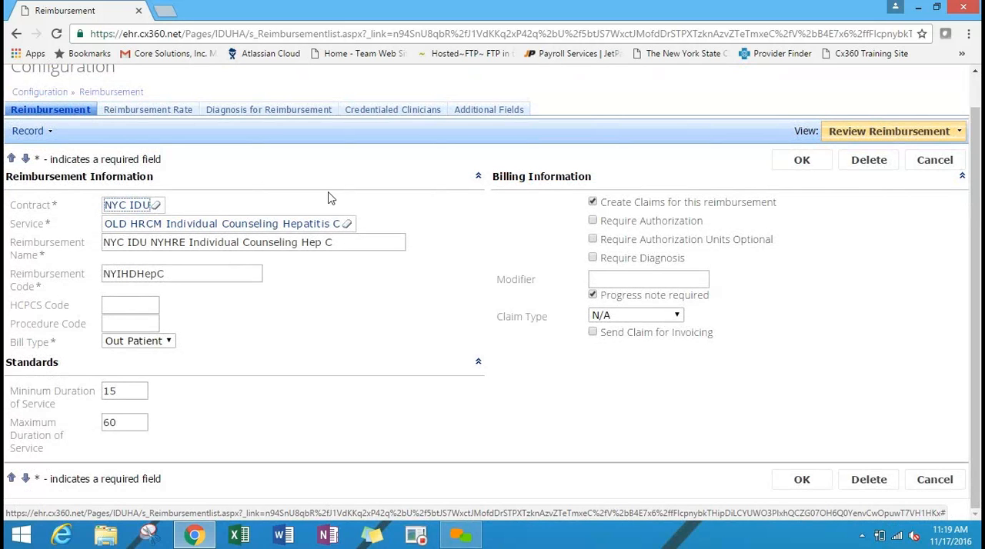
{"action": "left_click", "coordinate": [239, 273]}
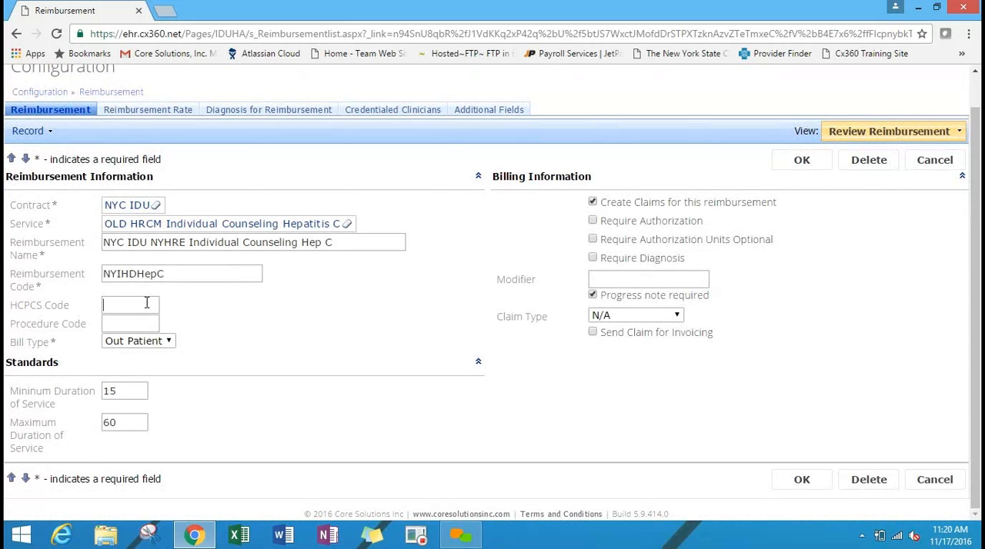
{"action": "left_click", "coordinate": [147, 303]}
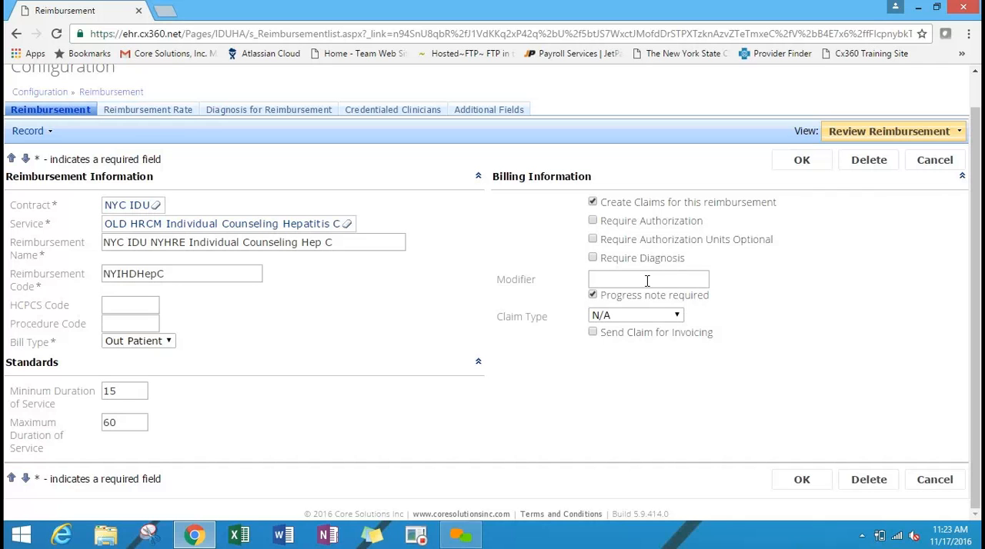
Review the Claim Type choices in the reimbursement's billing information and cancel the edit.
{"action": "left_click", "coordinate": [667, 315]}
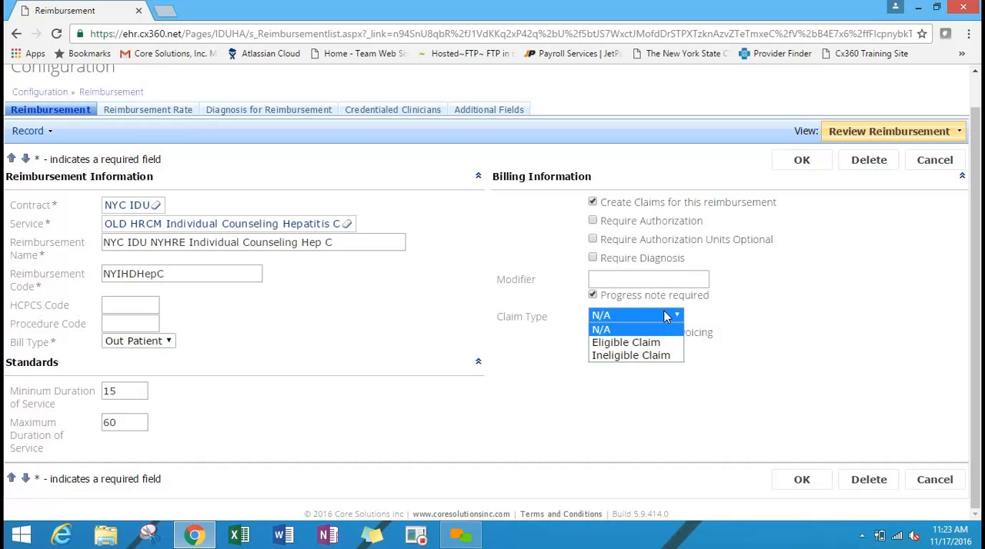
{"action": "left_click", "coordinate": [725, 321]}
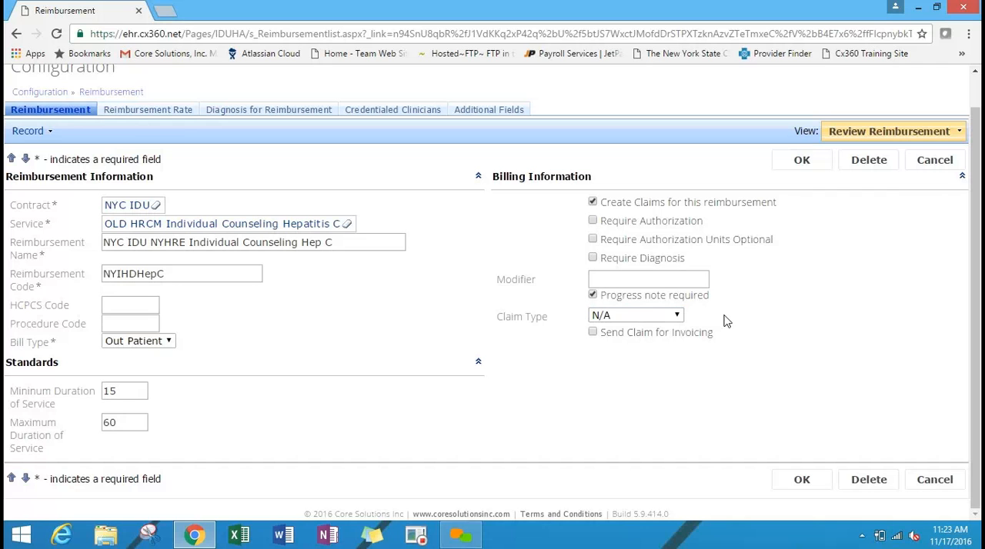
{"action": "left_click", "coordinate": [672, 317]}
{"action": "left_click", "coordinate": [672, 320]}
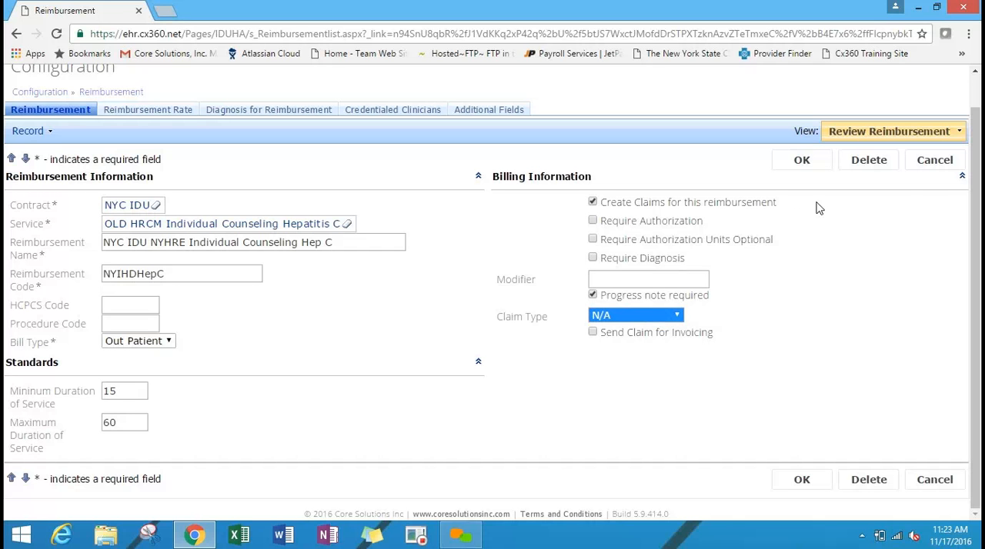
{"action": "left_click", "coordinate": [936, 165]}
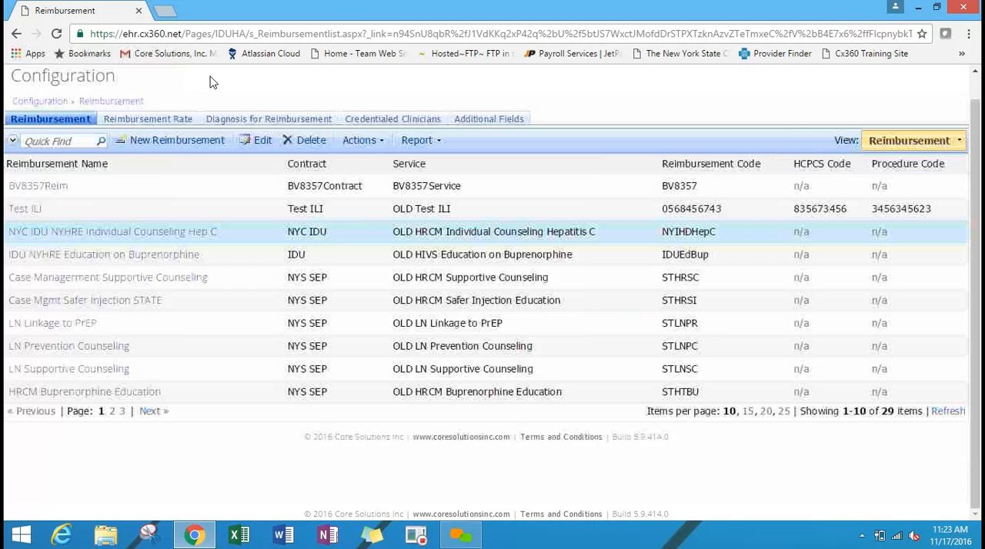
Open the Clinical reimbursement rate for editing, examine its Defined Units, Reimbursement Amount and Defined Duration fields, and cancel.
{"action": "left_click", "coordinate": [166, 119]}
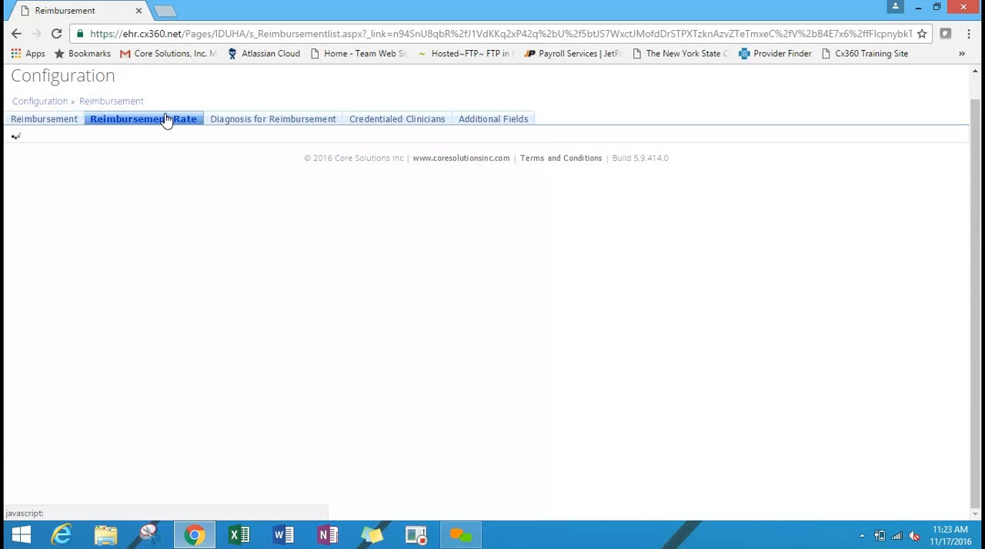
{"action": "left_click", "coordinate": [27, 188]}
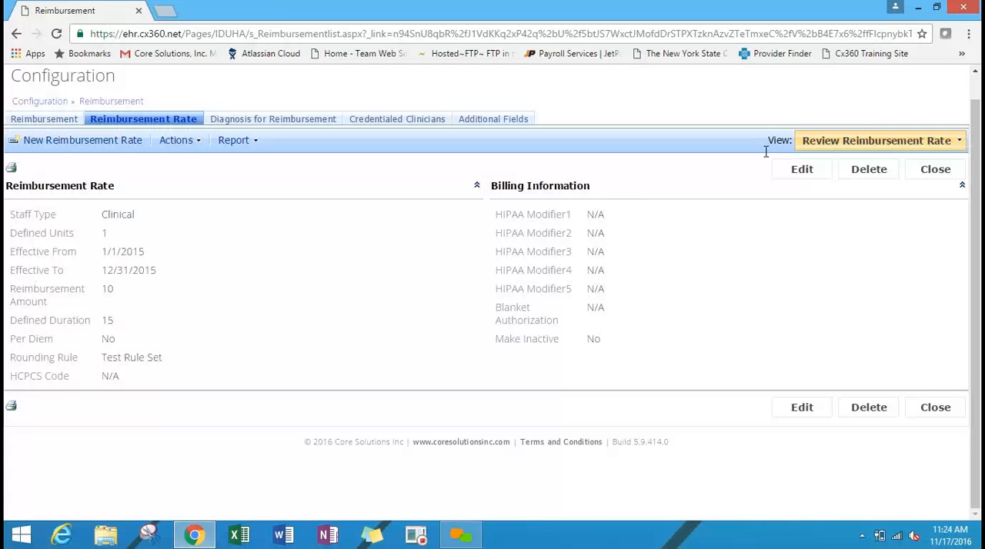
{"action": "left_click", "coordinate": [805, 176]}
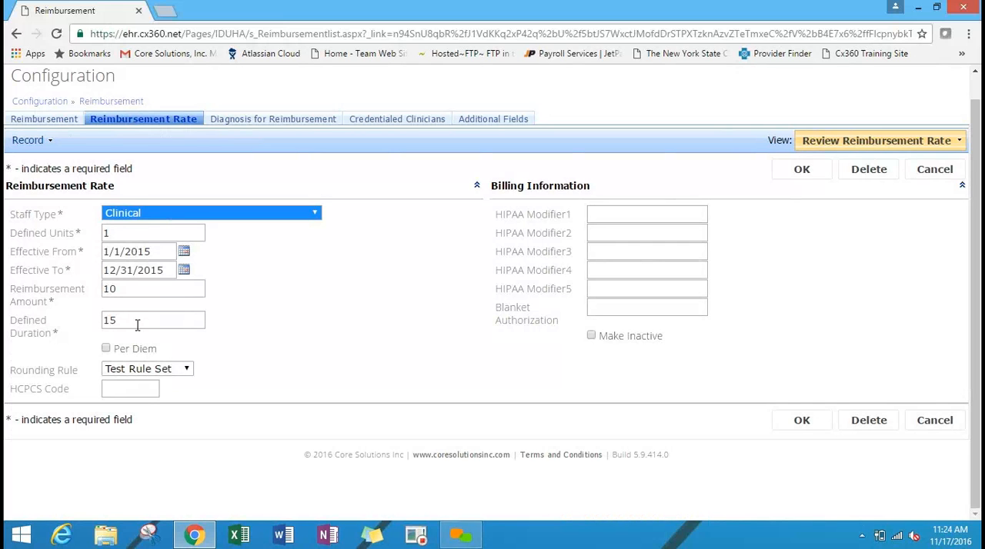
{"action": "left_click", "coordinate": [121, 229]}
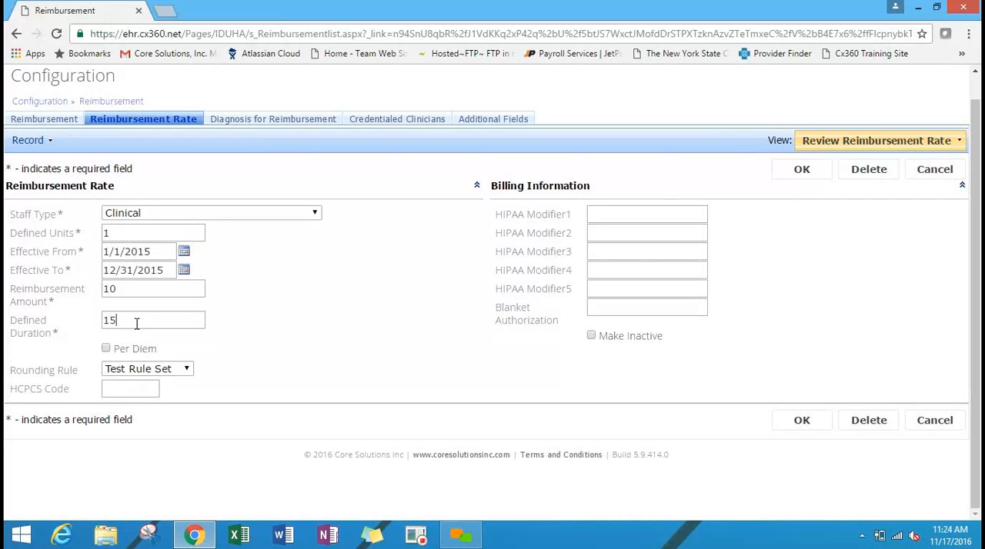
{"action": "left_click", "coordinate": [154, 289]}
{"action": "left_click", "coordinate": [931, 172]}
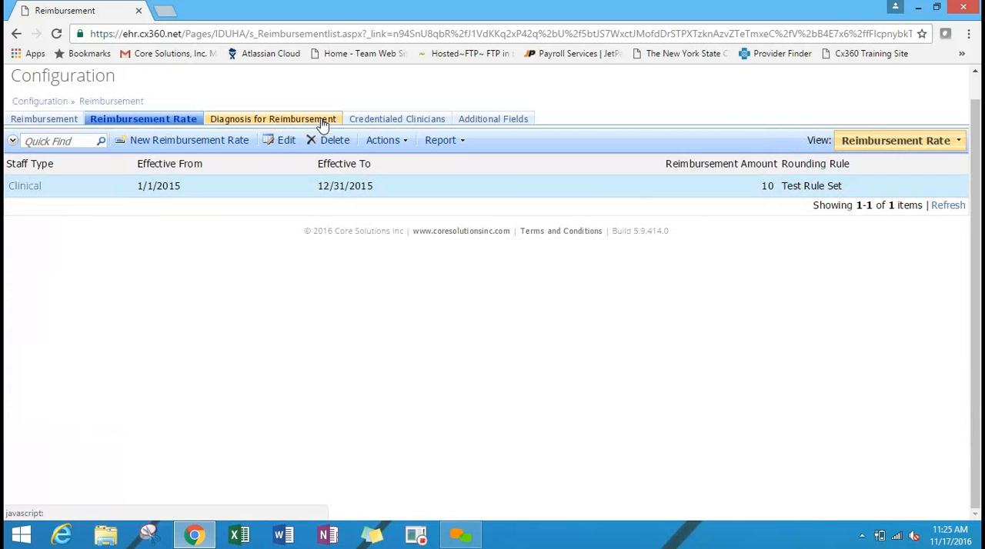
View the reimbursement's diagnosis records, open a blank Diagnosis for Reimbursement entry and cancel it.
{"action": "left_click", "coordinate": [323, 121]}
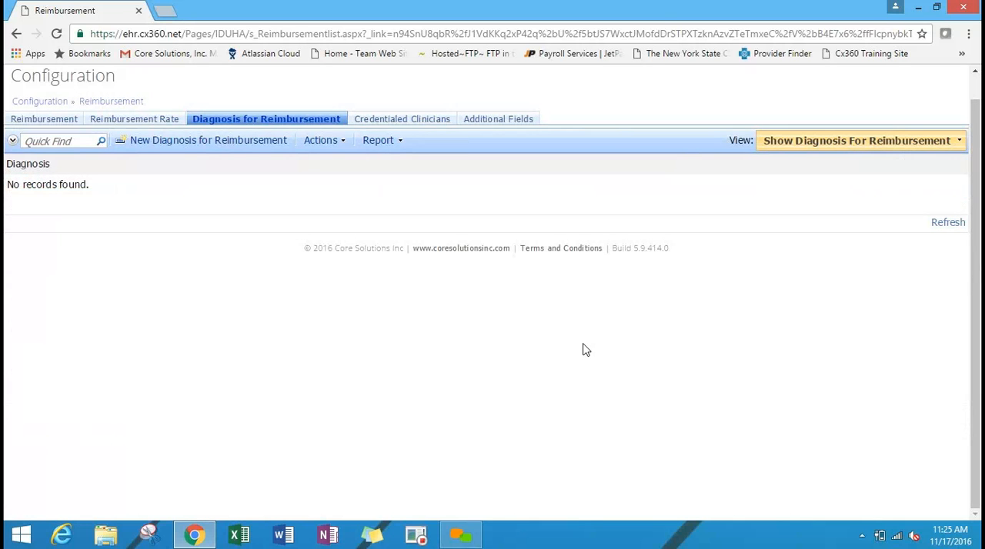
{"action": "left_click", "coordinate": [177, 142]}
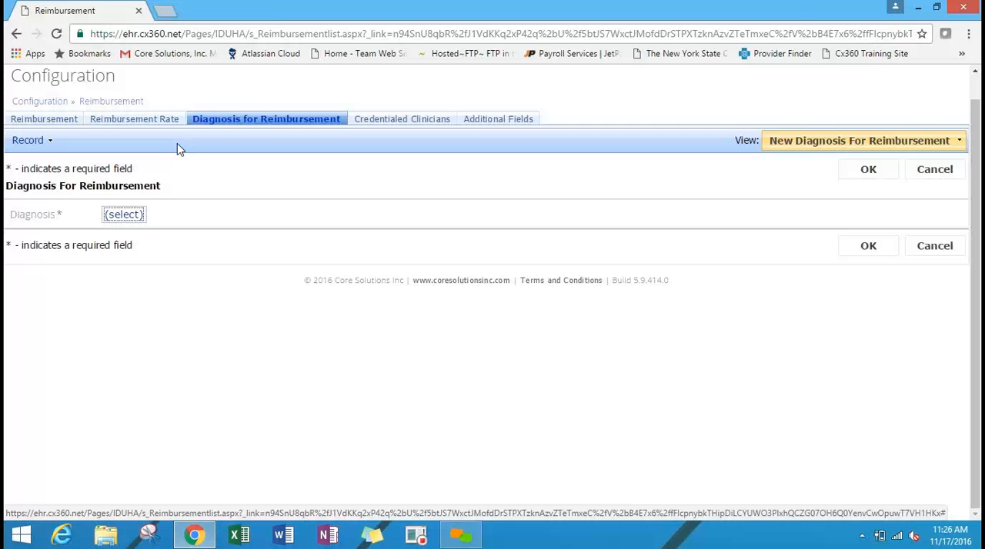
{"action": "left_click", "coordinate": [924, 169]}
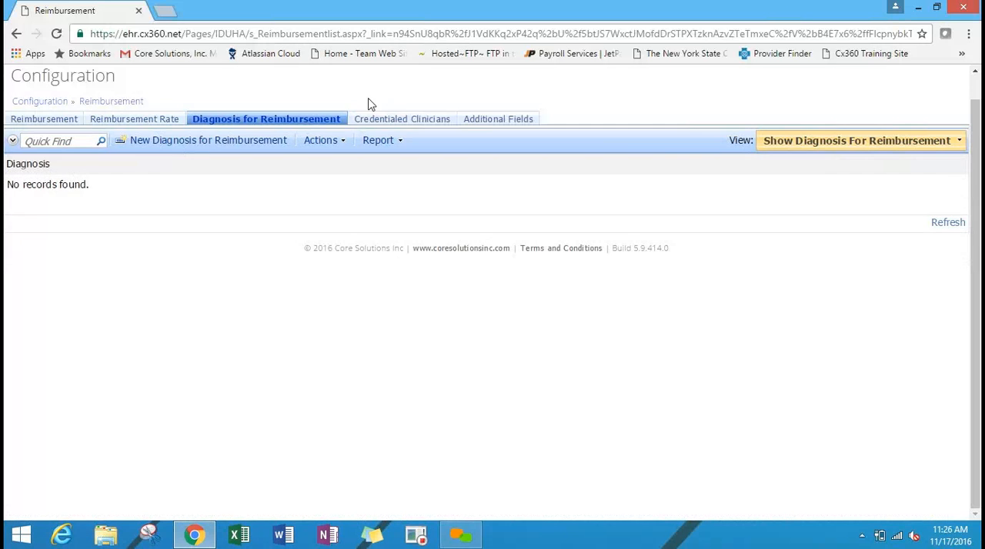
Review the Credentialed Clinicians assigned to the reimbursement.
{"action": "left_click", "coordinate": [394, 120]}
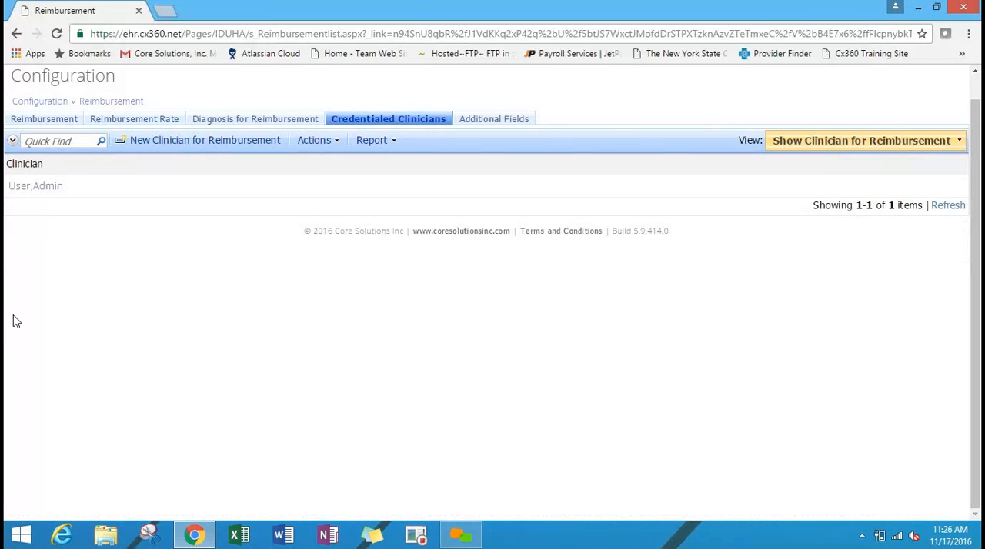
{"action": "left_click", "coordinate": [43, 194]}
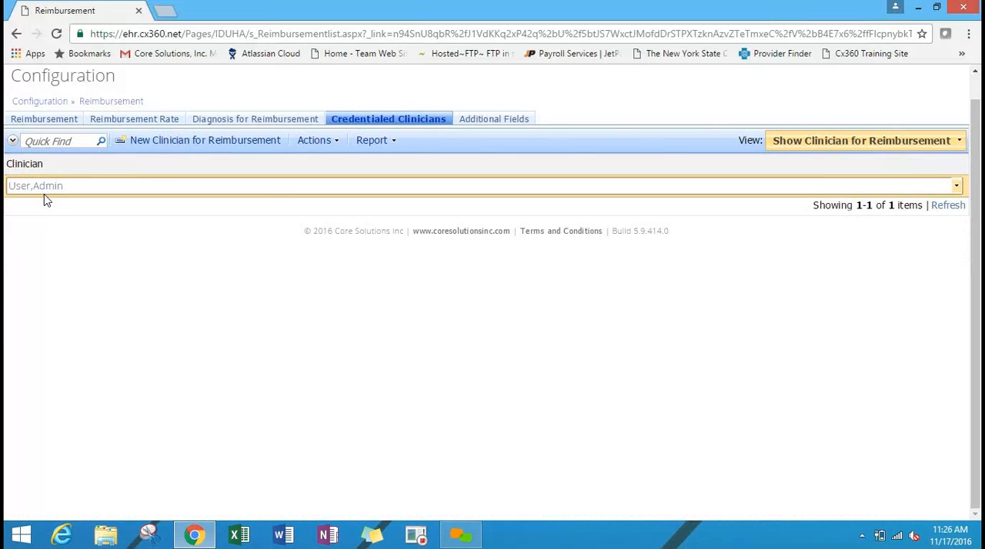
{"action": "left_click", "coordinate": [67, 317]}
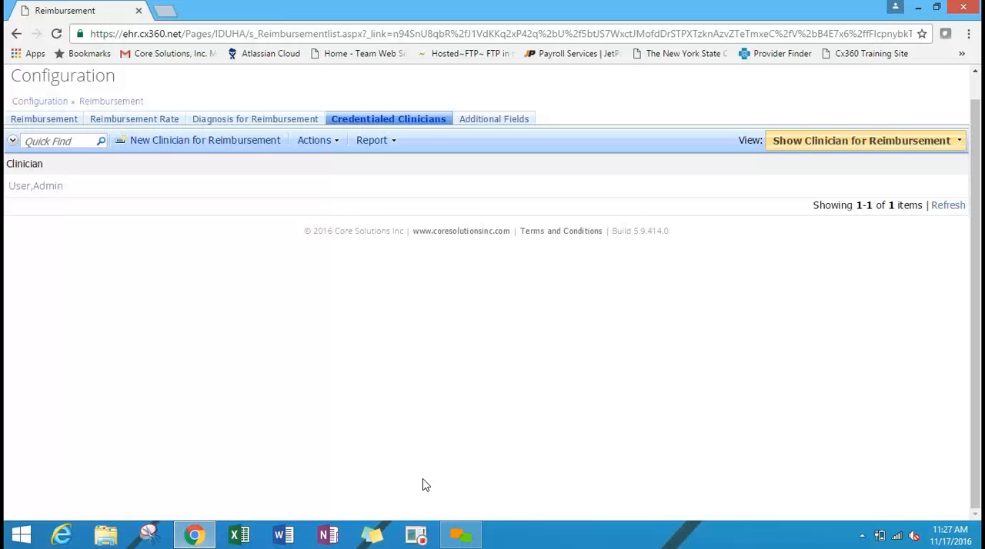
Start a new Reimbursement Additional Fields record, select the Buprenorphine Education AIRS mapping and cancel the entry.
{"action": "left_click", "coordinate": [518, 121]}
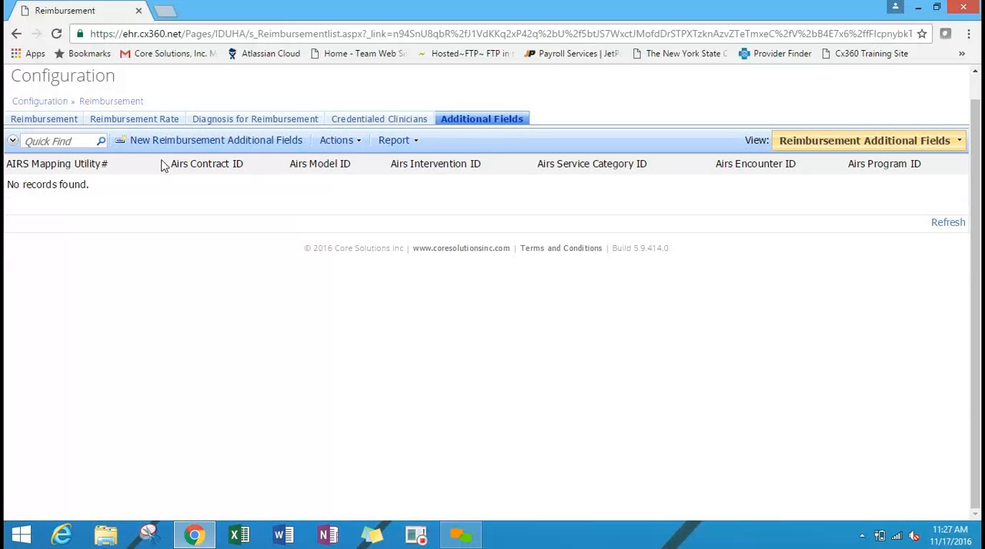
{"action": "left_click", "coordinate": [172, 143]}
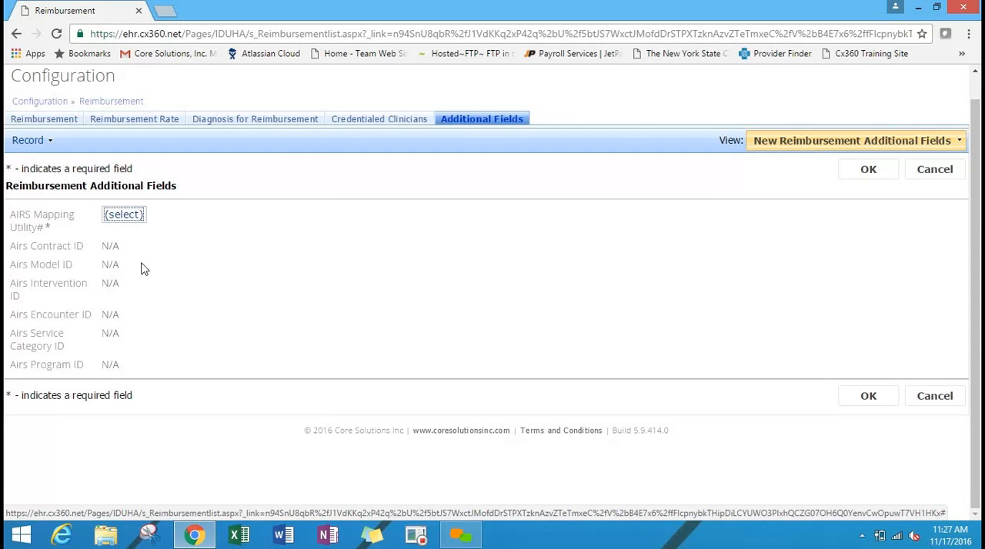
{"action": "left_click", "coordinate": [127, 215]}
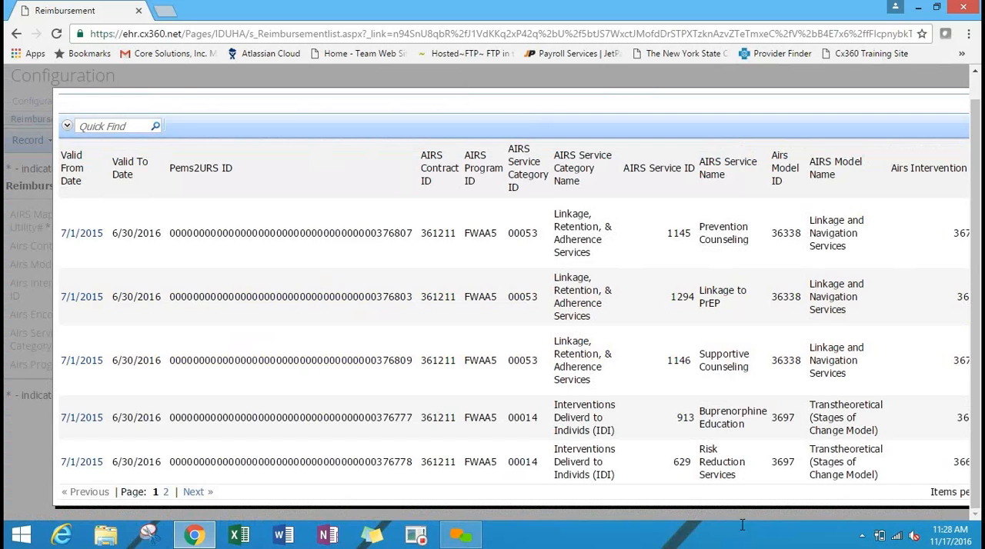
{"action": "key", "text": "ctrl+a"}
{"action": "left_click", "coordinate": [782, 513]}
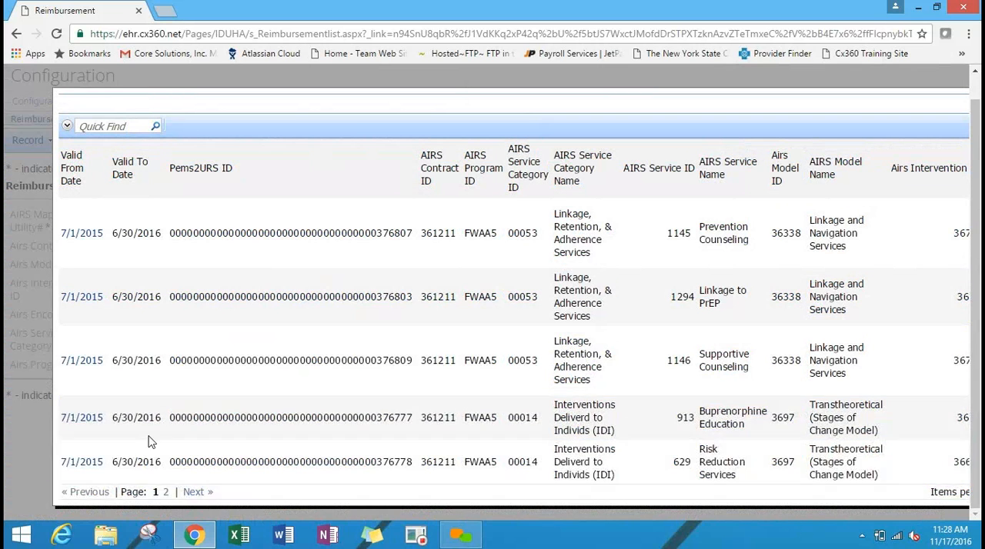
{"action": "left_click", "coordinate": [90, 418]}
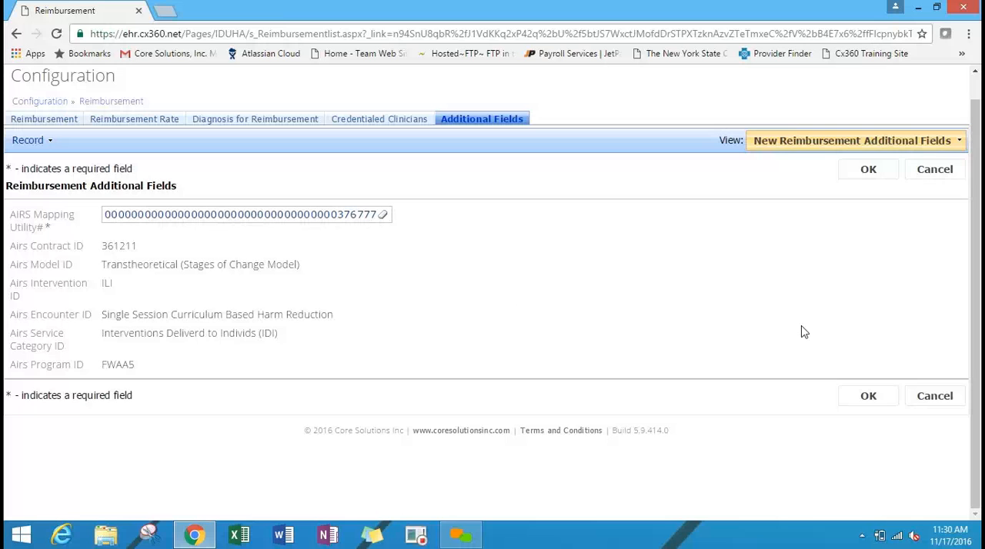
{"action": "left_click", "coordinate": [942, 173]}
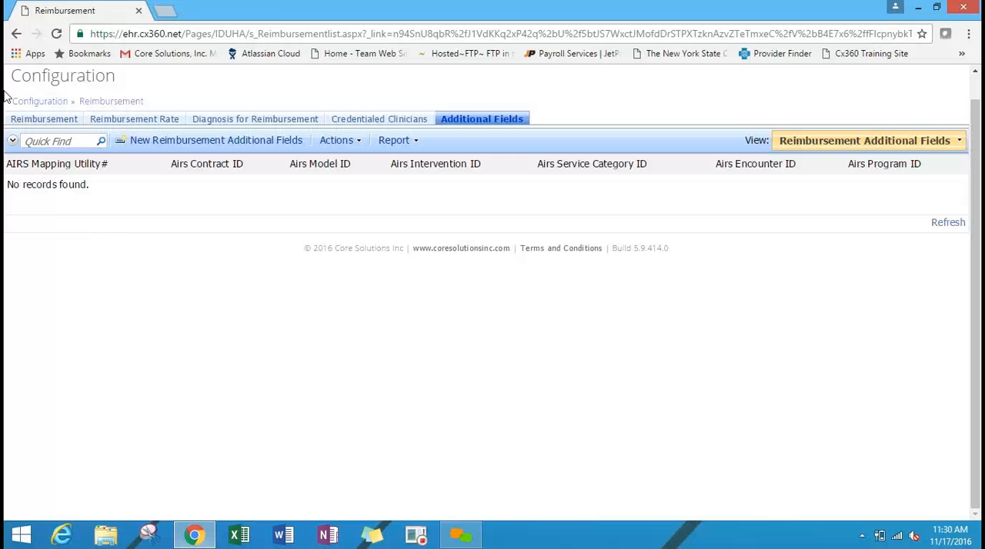
Go back to Configuration and view the User Profile list under Configure Security.
{"action": "left_click", "coordinate": [41, 103]}
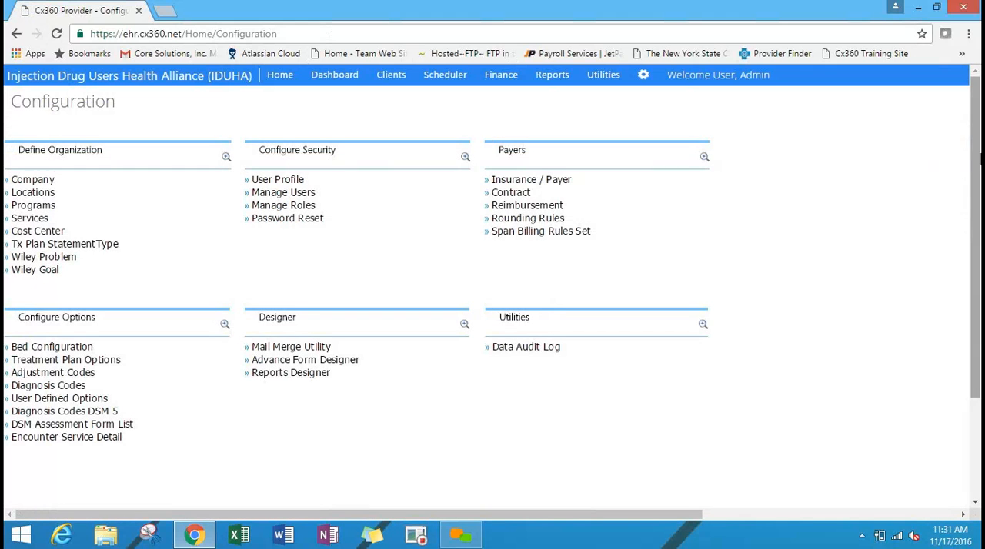
{"action": "left_click_drag", "start_coordinate": [977, 160], "coordinate": [978, 192]}
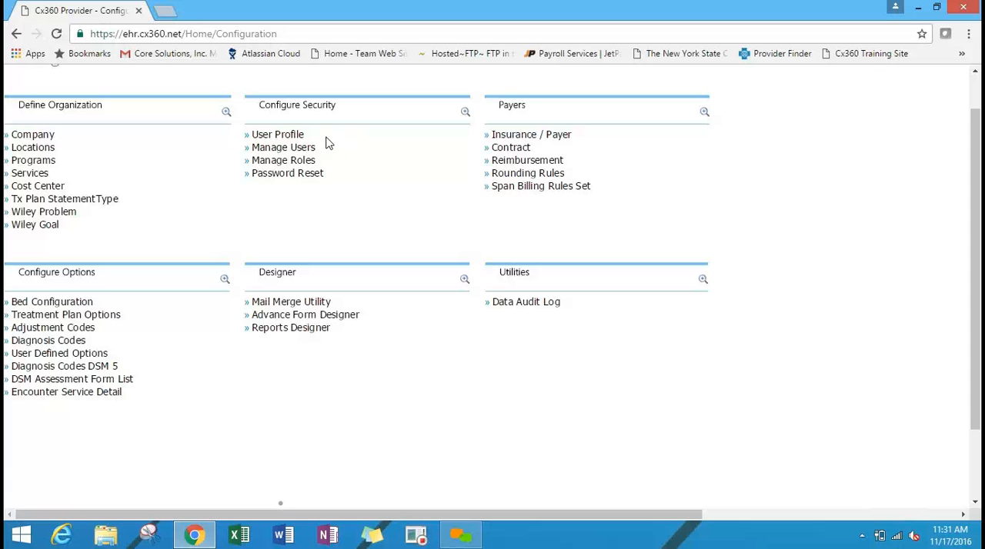
{"action": "left_click", "coordinate": [295, 138]}
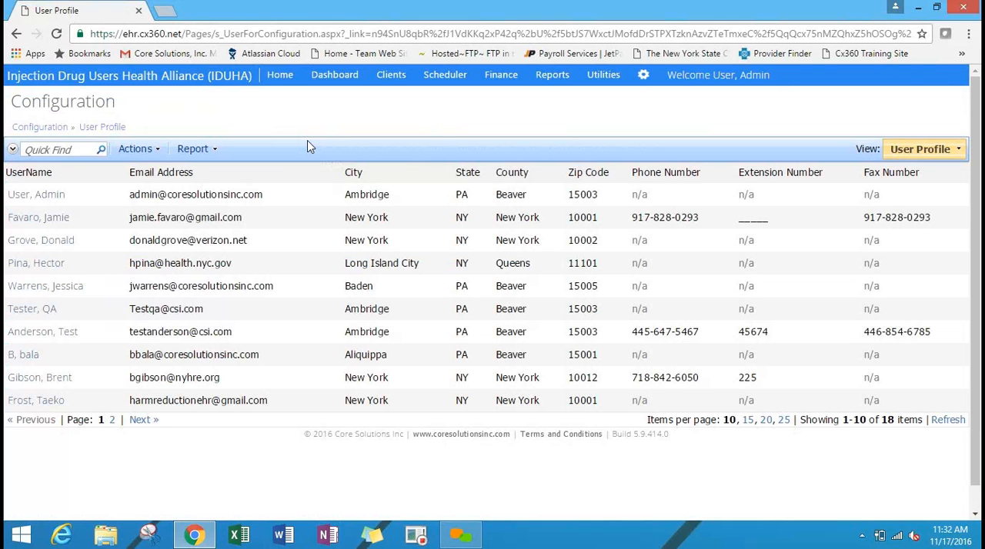
{"action": "left_click", "coordinate": [40, 127]}
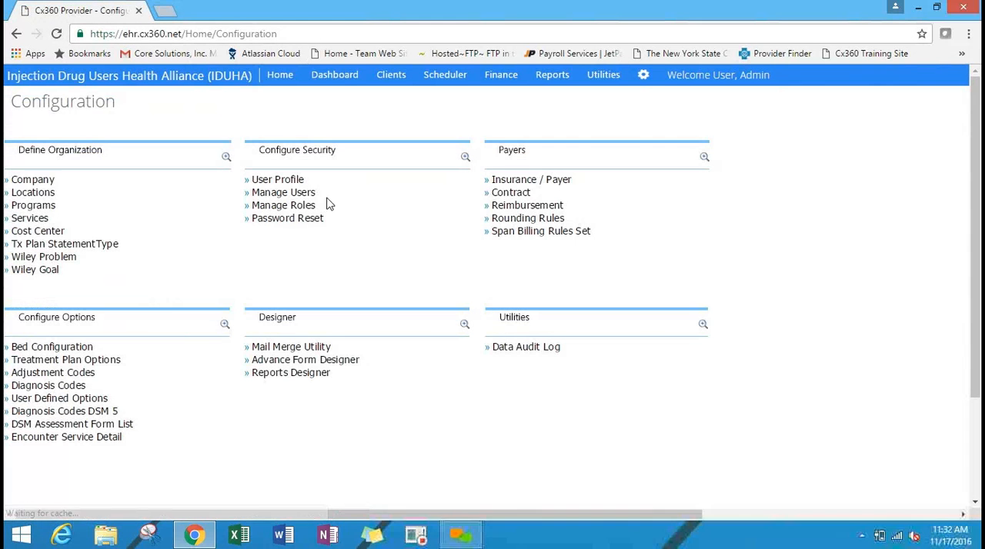
Start creating a new user in Manage Users and enter the user's e-mail address as the account name.
{"action": "left_click", "coordinate": [304, 193]}
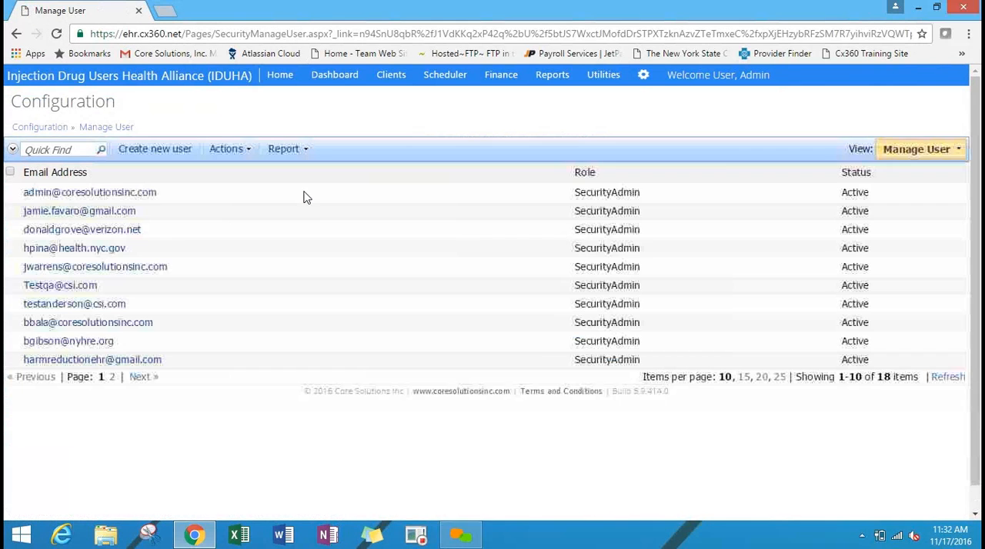
{"action": "left_click", "coordinate": [151, 152]}
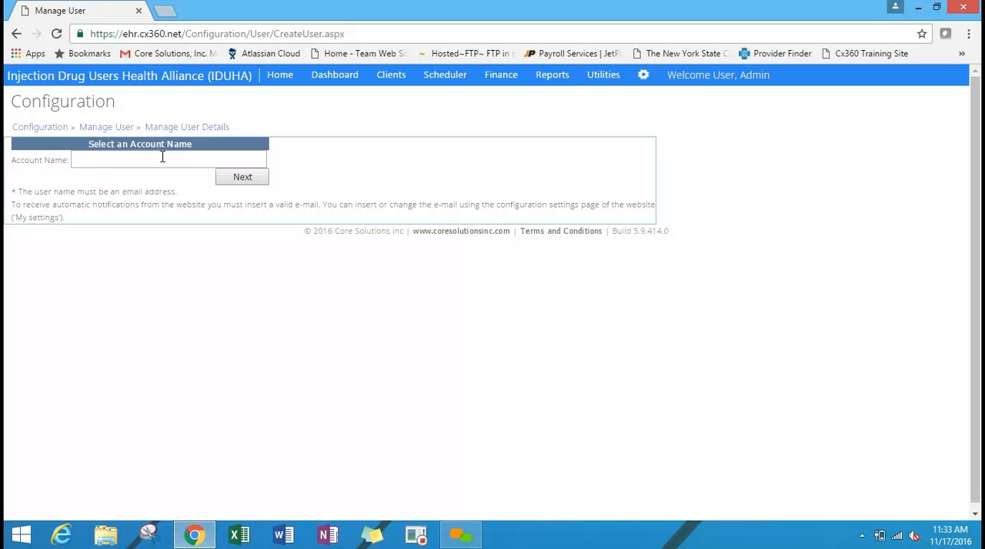
{"action": "left_click", "coordinate": [162, 157]}
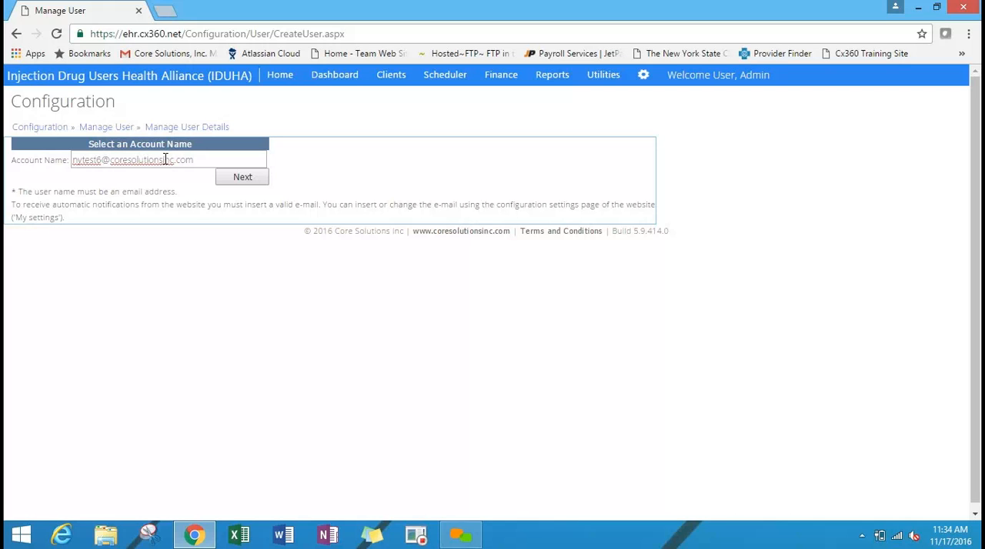
{"action": "left_click", "coordinate": [171, 283]}
{"action": "left_click", "coordinate": [236, 181]}
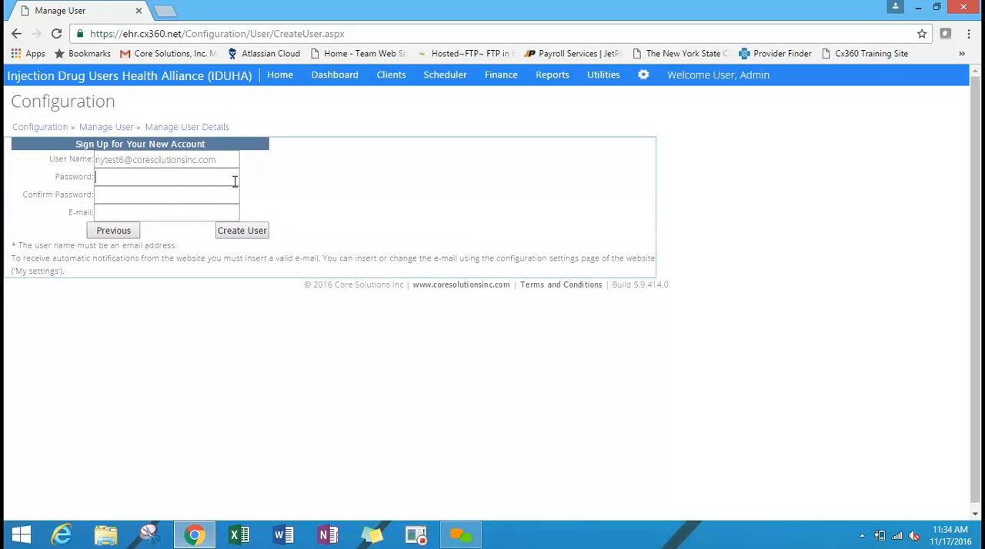
Enter and confirm the new account's password, extending it to meet the password rules.
{"action": "type", "text": "••••••••••"}
{"action": "left_click", "coordinate": [185, 195]}
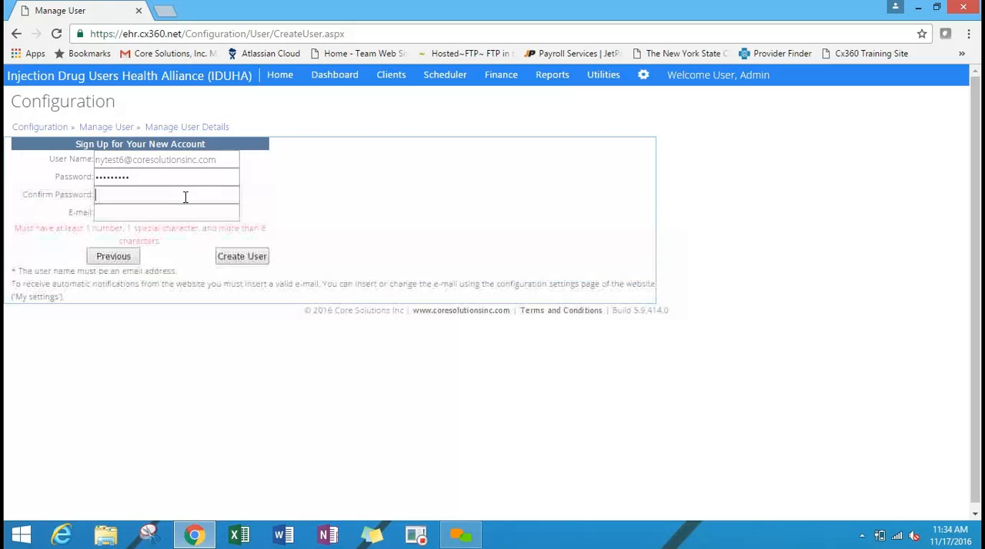
{"action": "left_click", "coordinate": [510, 153]}
{"action": "left_click", "coordinate": [231, 180]}
{"action": "type", "text": "•"}
{"action": "left_click", "coordinate": [167, 195]}
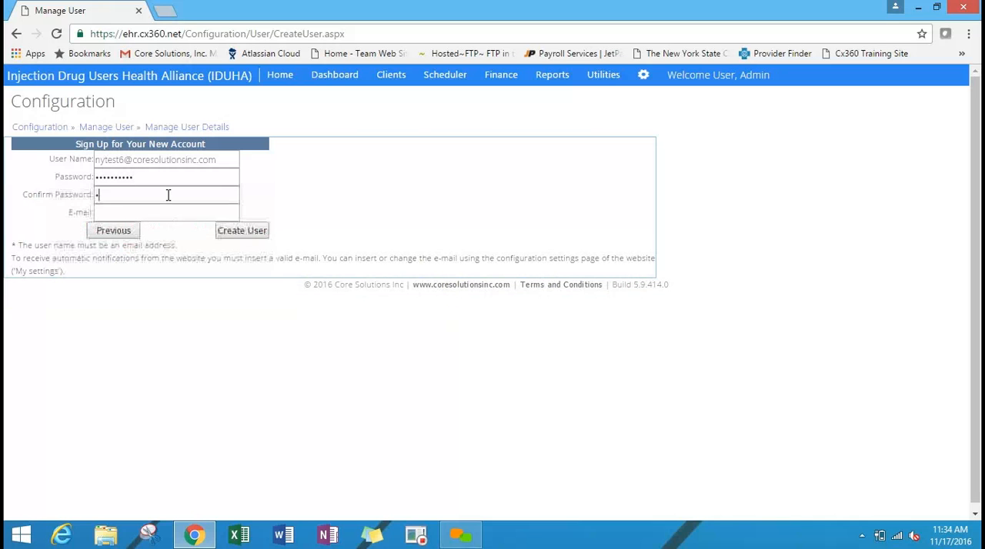
{"action": "type", "text": "••••••••••"}
Fill in the new account's e-mail address and create the user.
{"action": "key", "text": "Tab"}
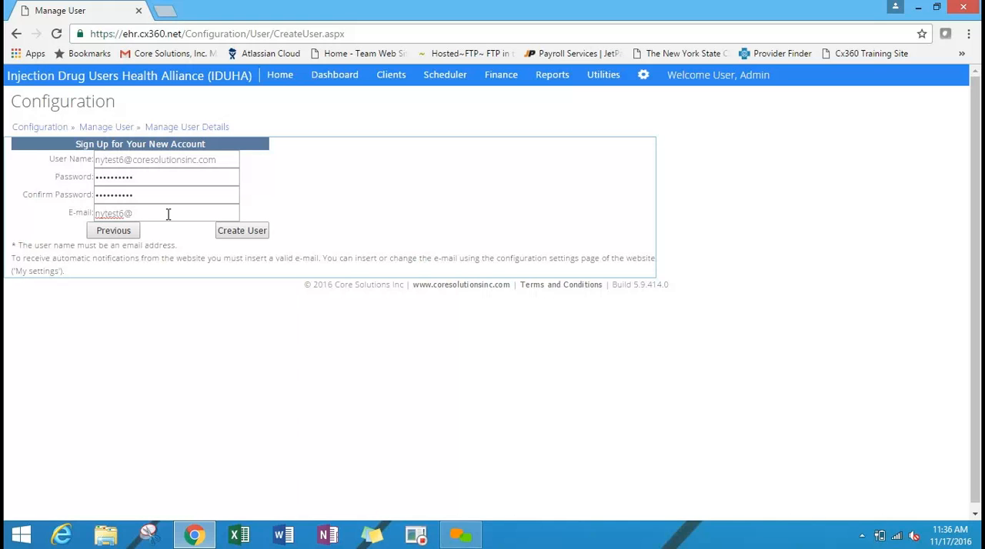
{"action": "left_click", "coordinate": [242, 231]}
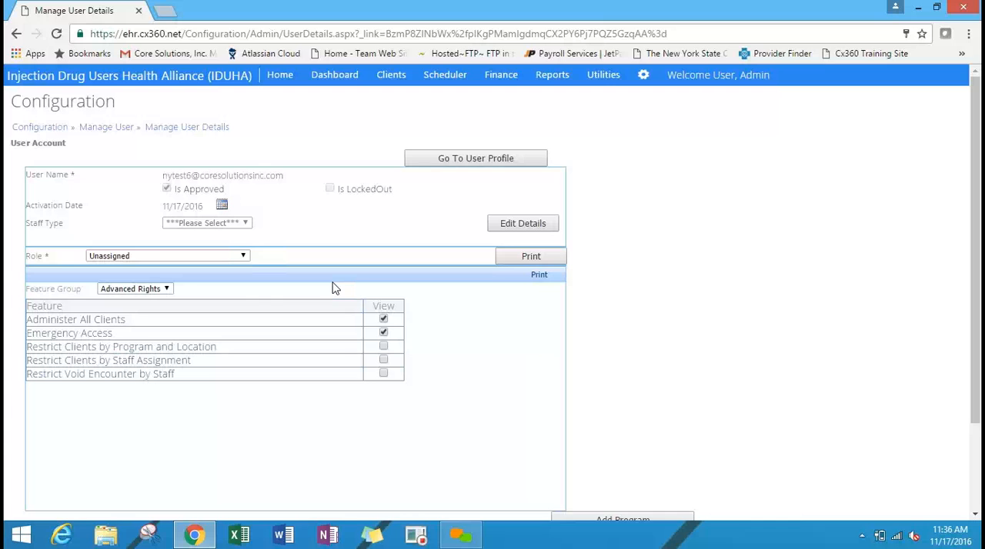
Assign the Care Team role to the new user account and go to its user profile.
{"action": "left_click", "coordinate": [173, 257]}
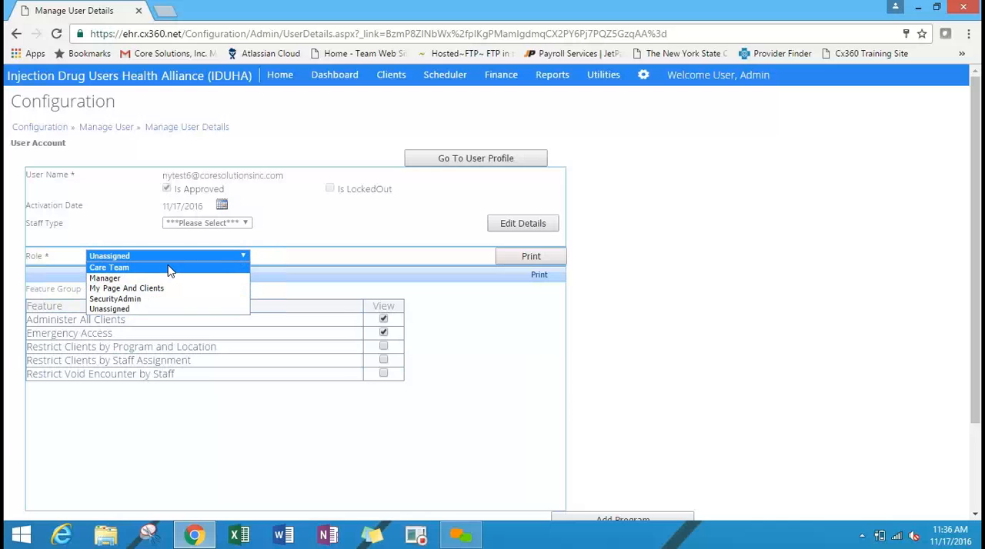
{"action": "left_click", "coordinate": [170, 269]}
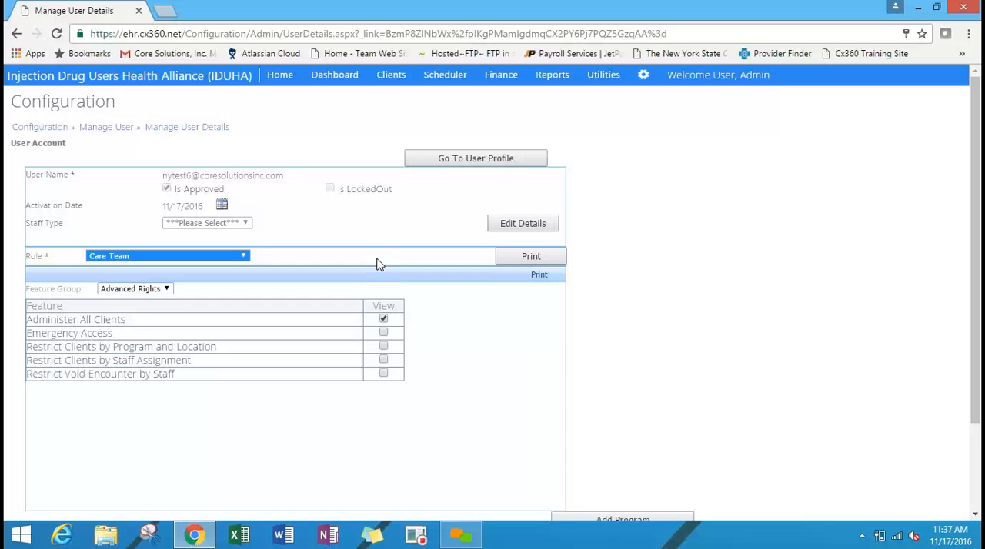
{"action": "left_click", "coordinate": [515, 163]}
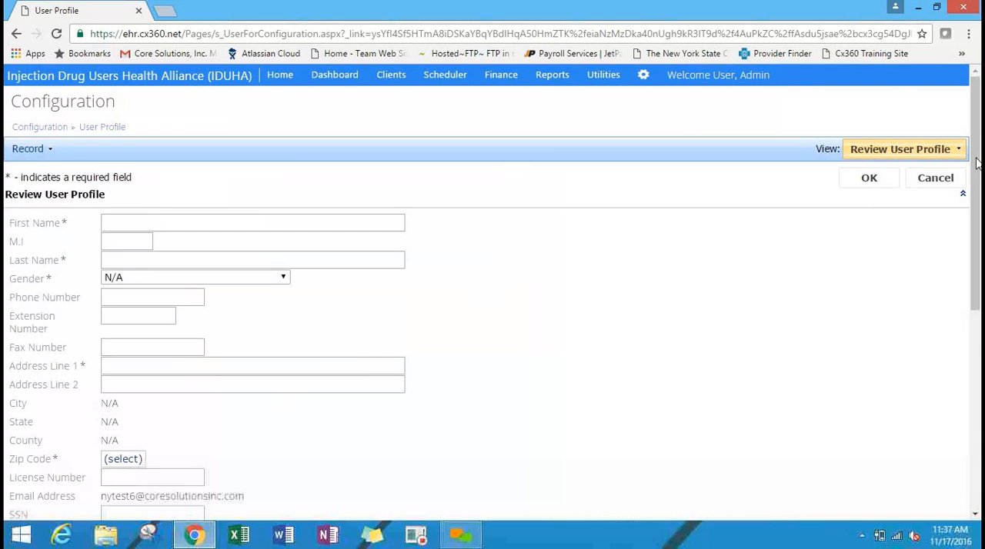
Fill in the user profile's first and last name and set the gender to Female.
{"action": "left_click_drag", "start_coordinate": [977, 164], "coordinate": [979, 204]}
{"action": "type", "text": "T"}
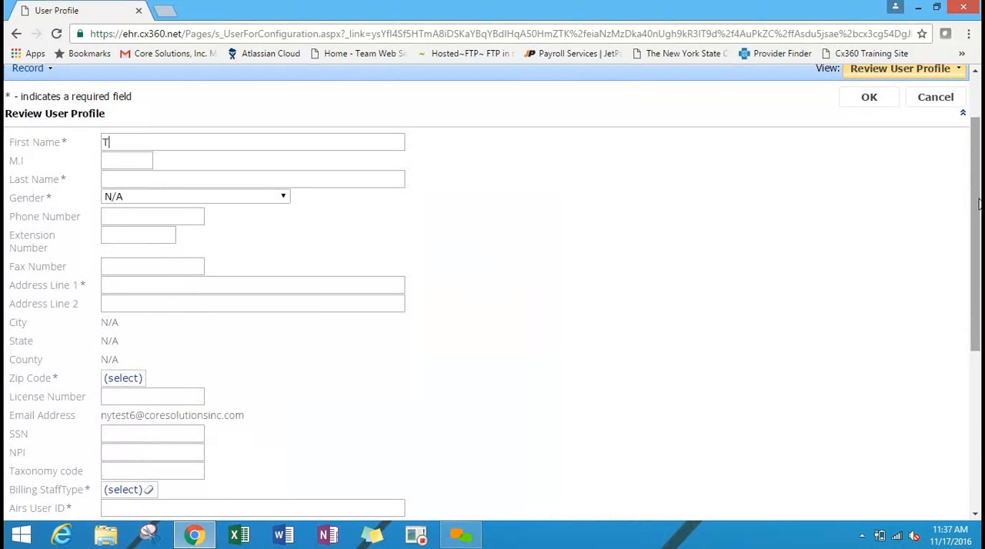
{"action": "key", "text": "BackSpace"}
{"action": "type", "text": "NY Test"}
{"action": "left_click", "coordinate": [362, 176]}
{"action": "type", "text": "6"}
{"action": "key", "text": "BackSpace"}
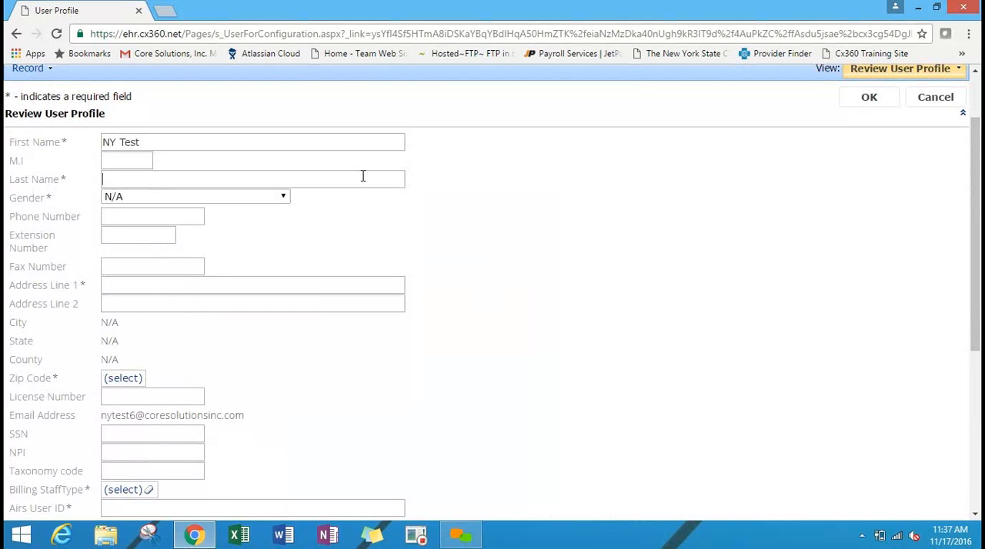
{"action": "type", "text": "Six"}
{"action": "left_click", "coordinate": [240, 201]}
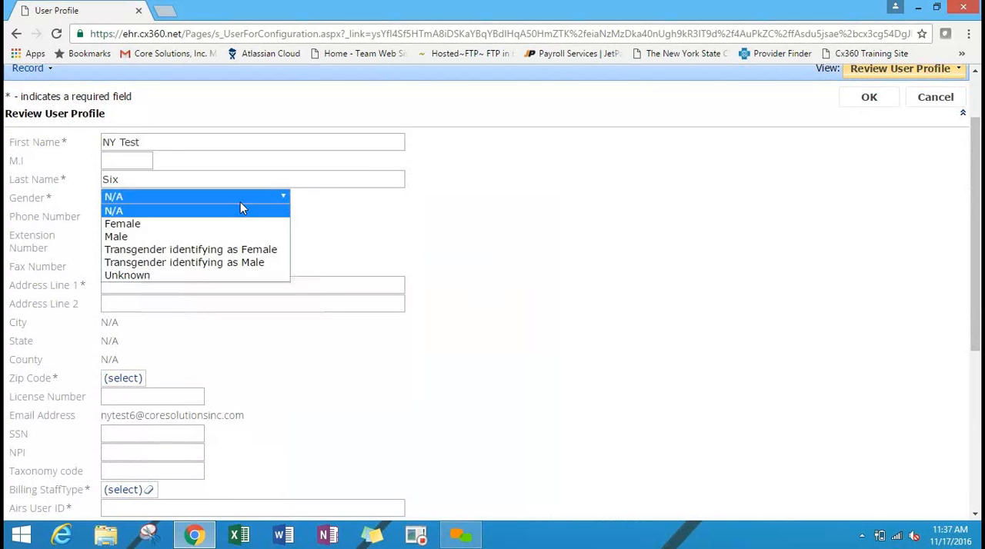
{"action": "left_click", "coordinate": [241, 223]}
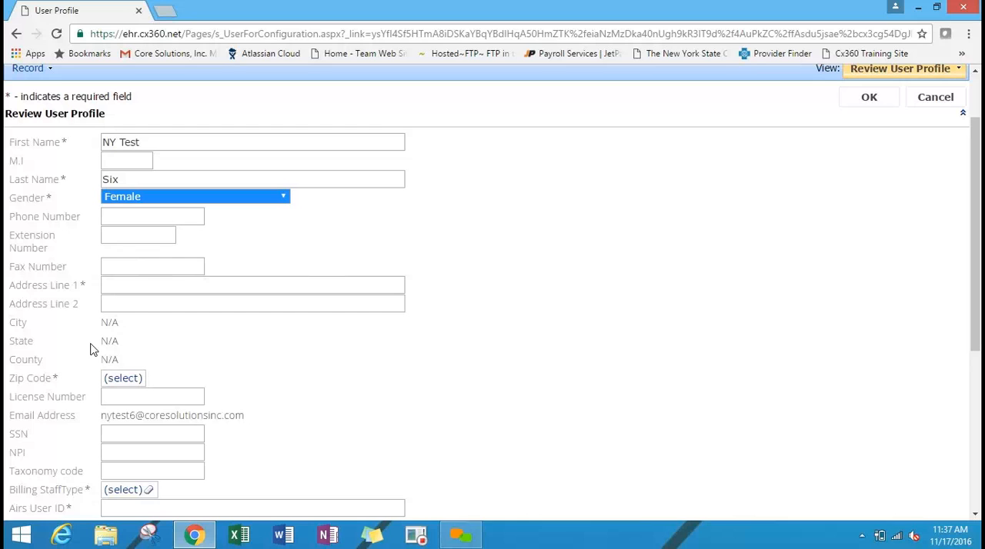
Enter the profile's first address line, choose a zip code from the lookup, and re-enter the address line.
{"action": "left_click", "coordinate": [167, 291]}
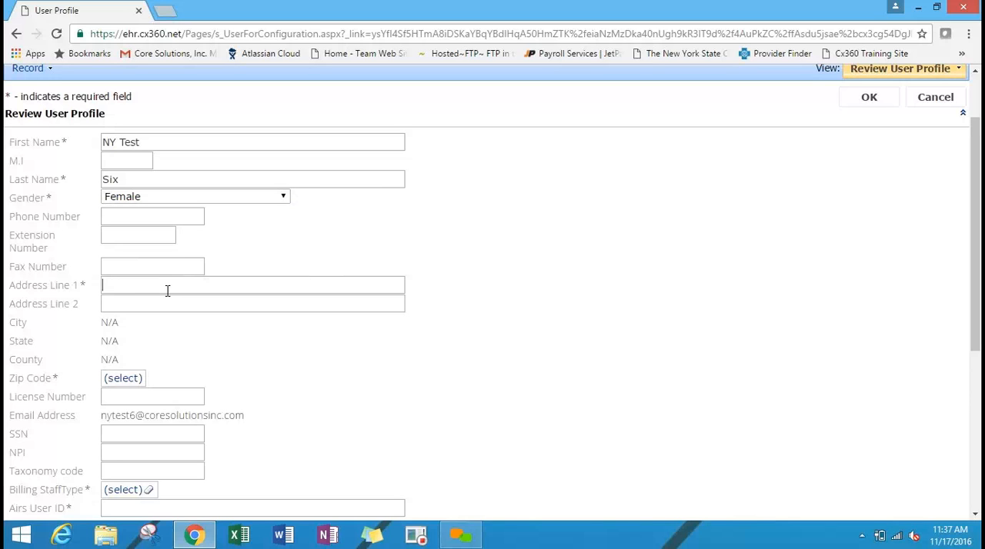
{"action": "type", "text": "123 Test"}
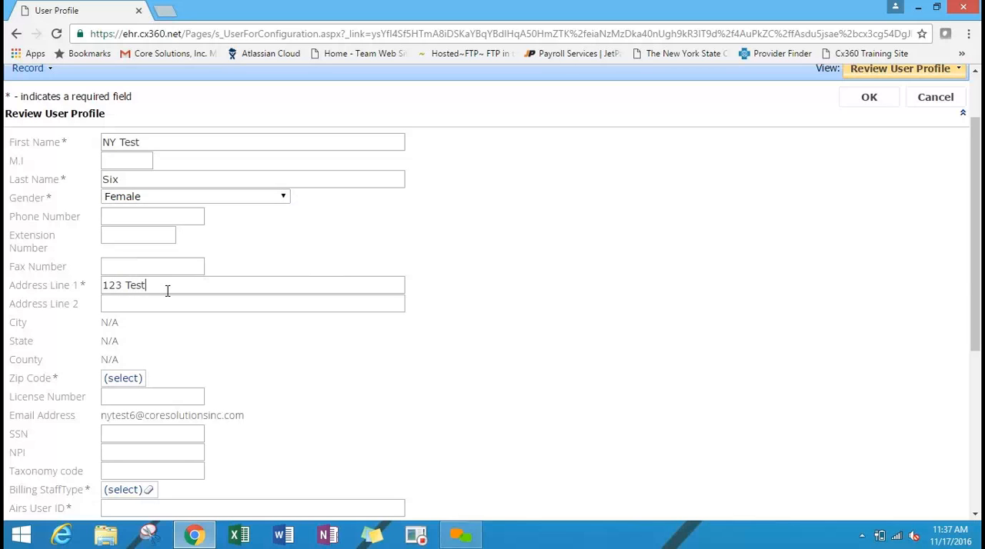
{"action": "left_click", "coordinate": [122, 378]}
{"action": "left_click", "coordinate": [254, 287]}
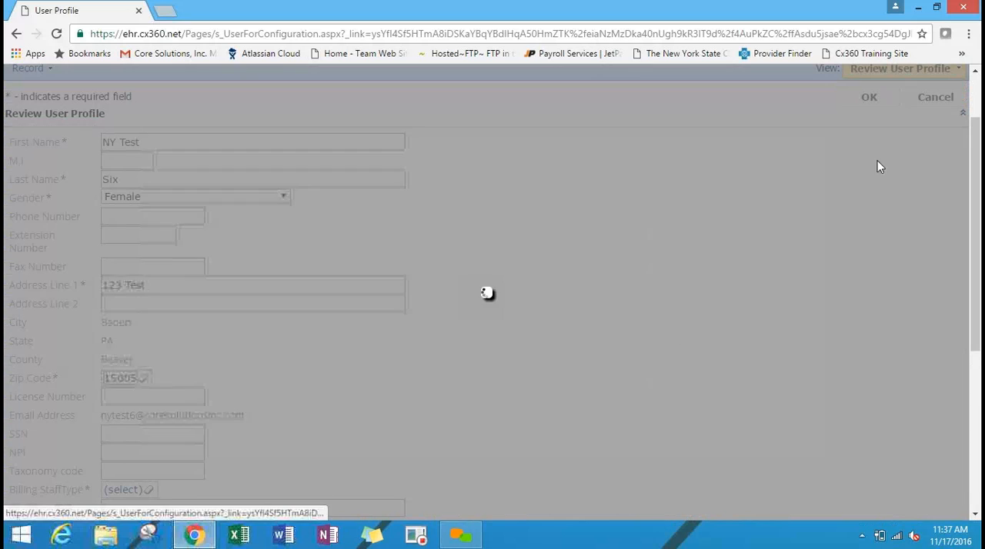
{"action": "key", "text": "BackSpace"}
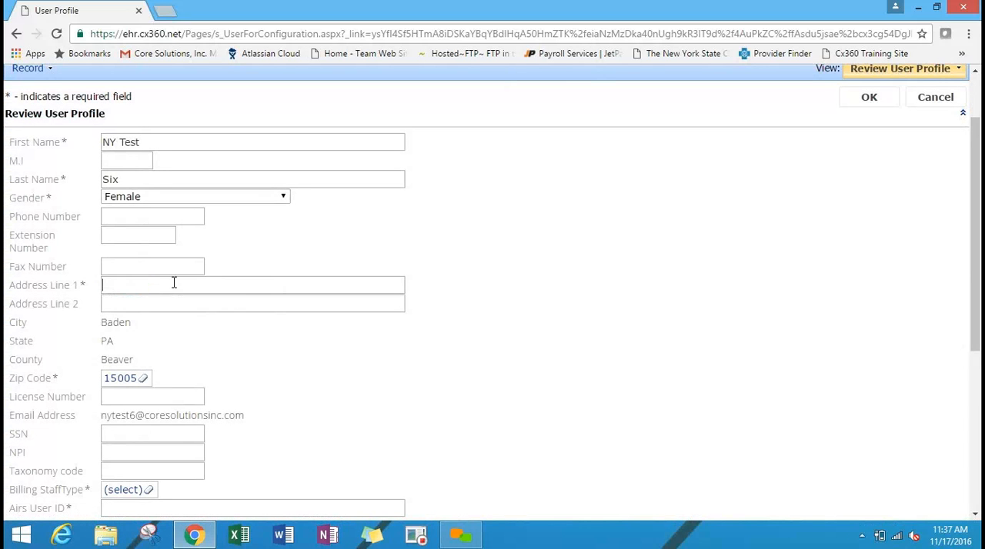
{"action": "type", "text": "FILL IN"}
Set the Billing StaffType to Clinical and fill in the Airs User ID.
{"action": "scroll", "coordinate": [678, 154], "scroll_direction": "down", "scroll_amount": 3}
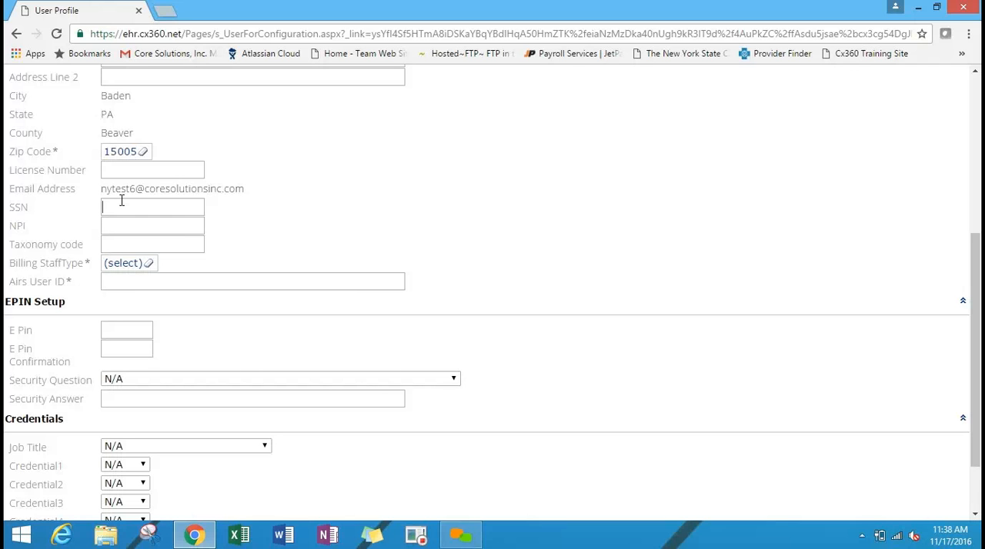
{"action": "left_click", "coordinate": [134, 264]}
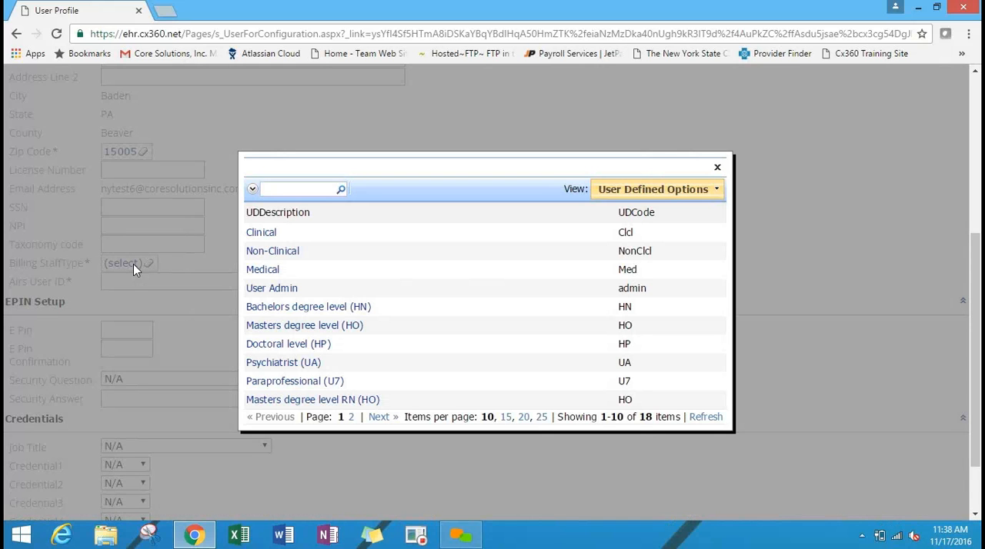
{"action": "left_click", "coordinate": [261, 233]}
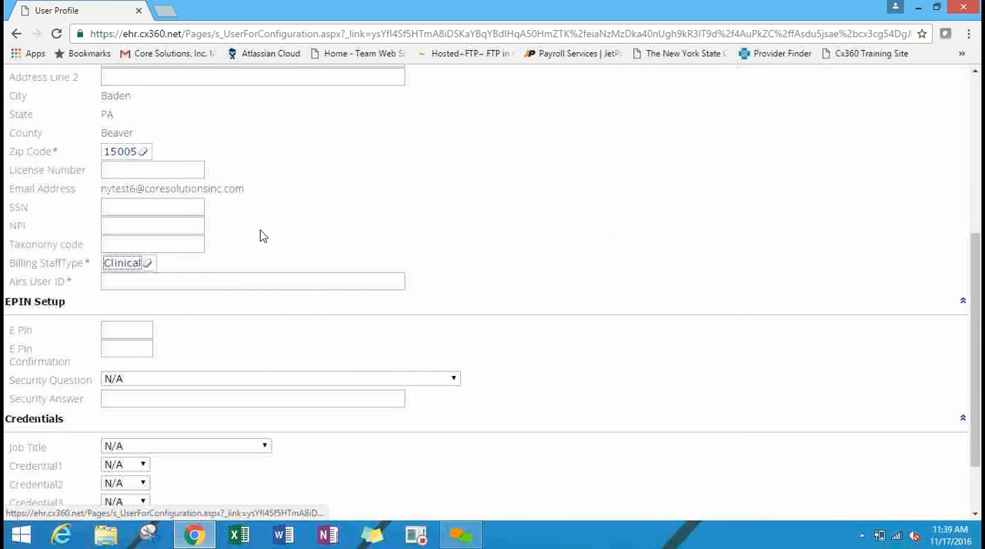
{"action": "left_click", "coordinate": [218, 281]}
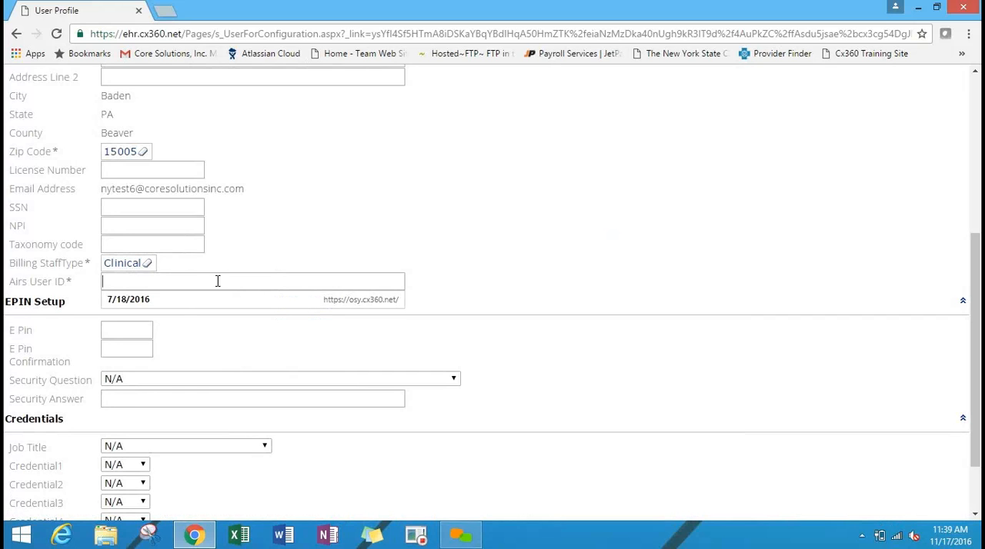
{"action": "type", "text": "1234"}
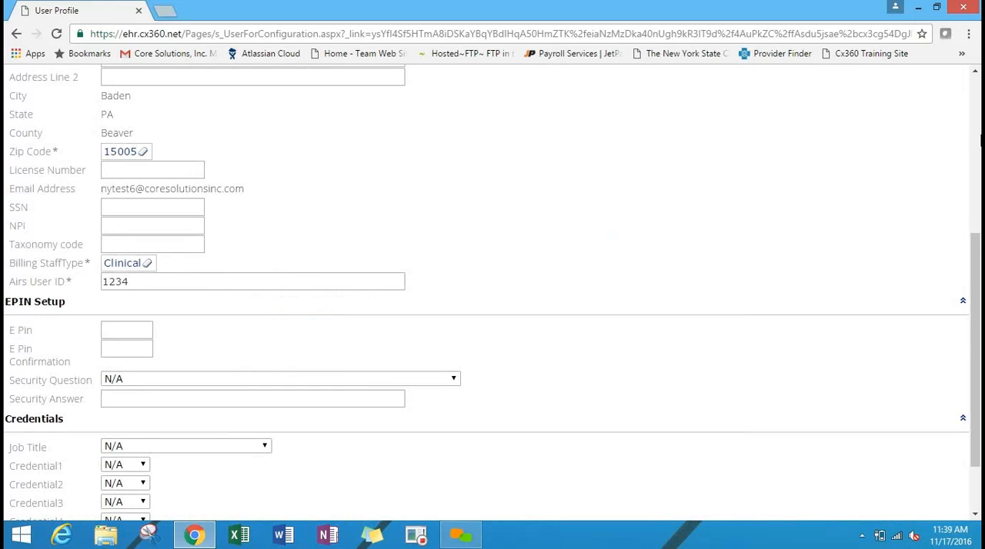
Enter and confirm the user's E Pin under EPIN Setup and save the user profile.
{"action": "left_click_drag", "start_coordinate": [976, 271], "coordinate": [979, 358]}
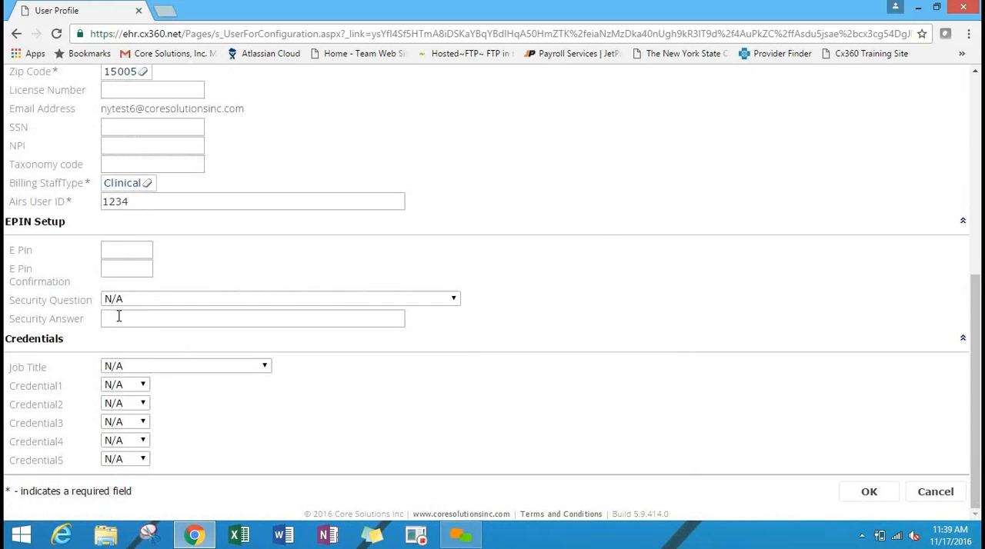
{"action": "left_click", "coordinate": [137, 255]}
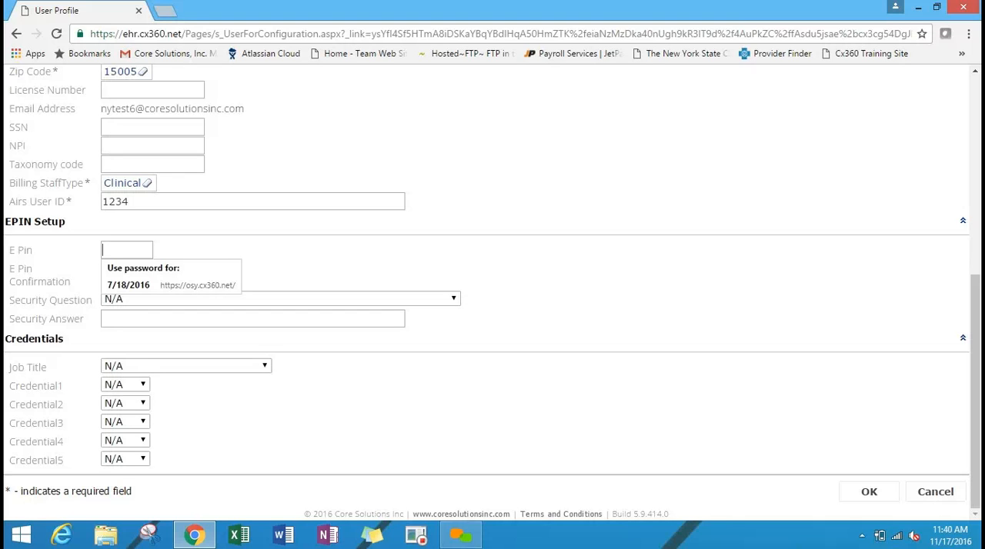
{"action": "type", "text": "1234"}
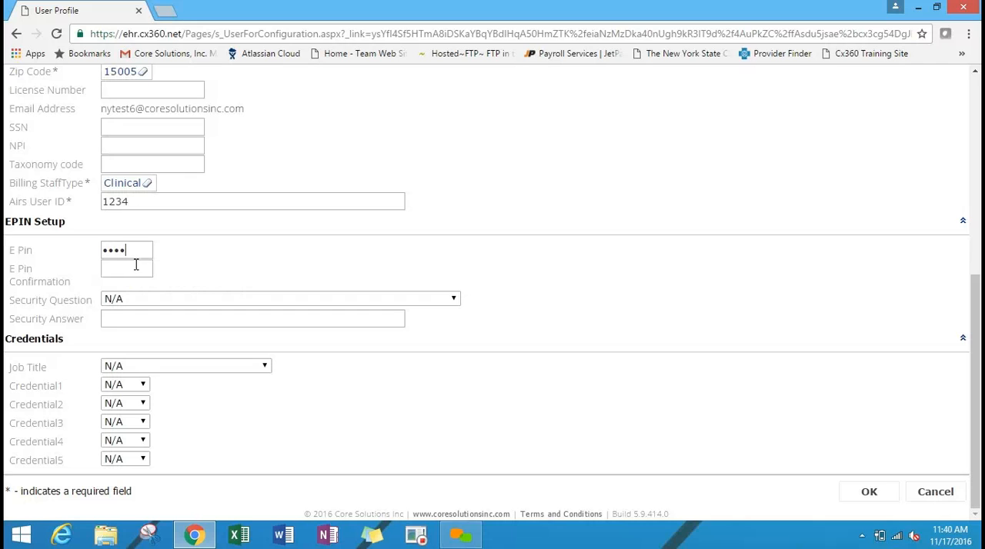
{"action": "left_click", "coordinate": [136, 265]}
{"action": "type", "text": "1234"}
{"action": "left_click", "coordinate": [161, 302]}
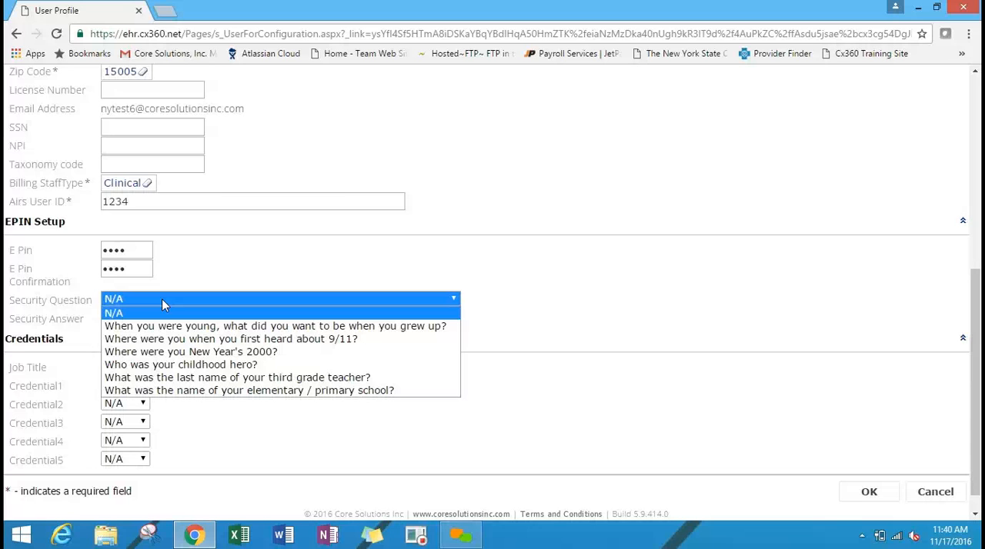
{"action": "left_click", "coordinate": [651, 225]}
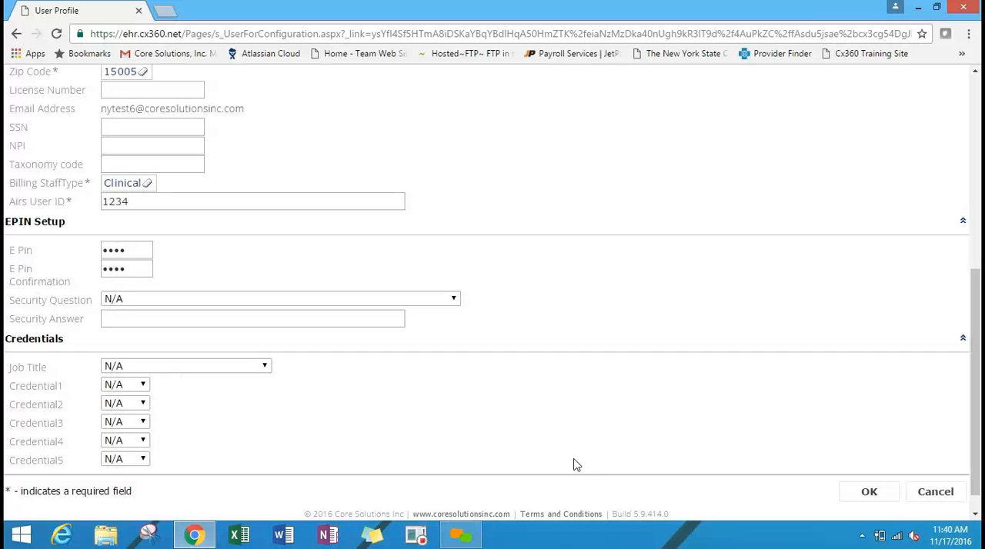
{"action": "left_click", "coordinate": [871, 492]}
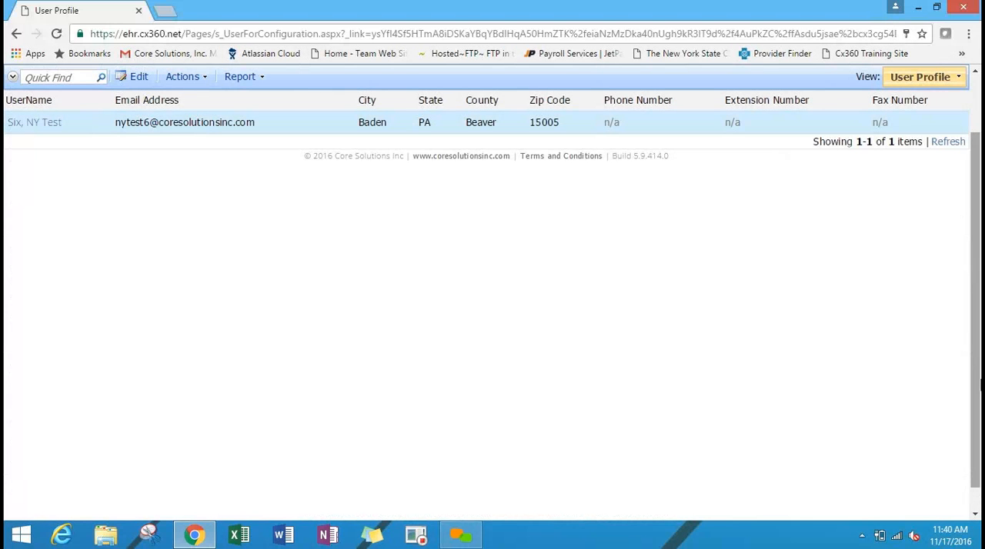
Return to Configuration and start a new password reset record in Password Reset under Configure Security.
{"action": "scroll", "coordinate": [831, 292], "scroll_direction": "up", "scroll_amount": 2}
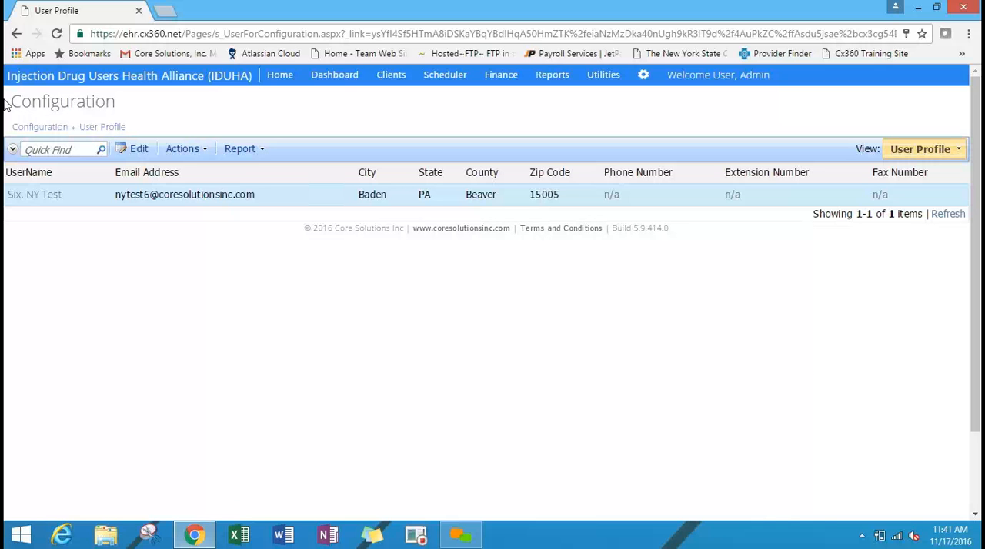
{"action": "left_click", "coordinate": [40, 131]}
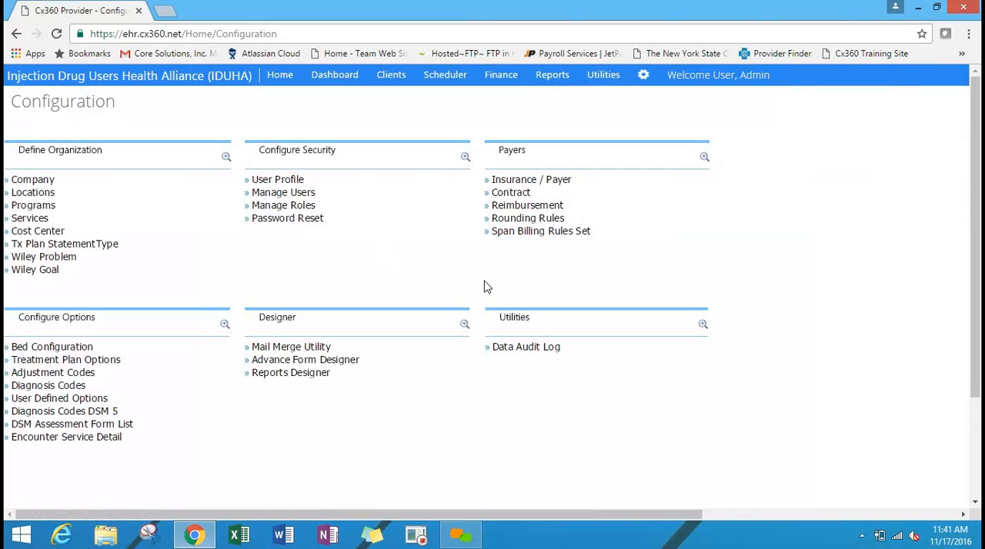
{"action": "left_click", "coordinate": [305, 222]}
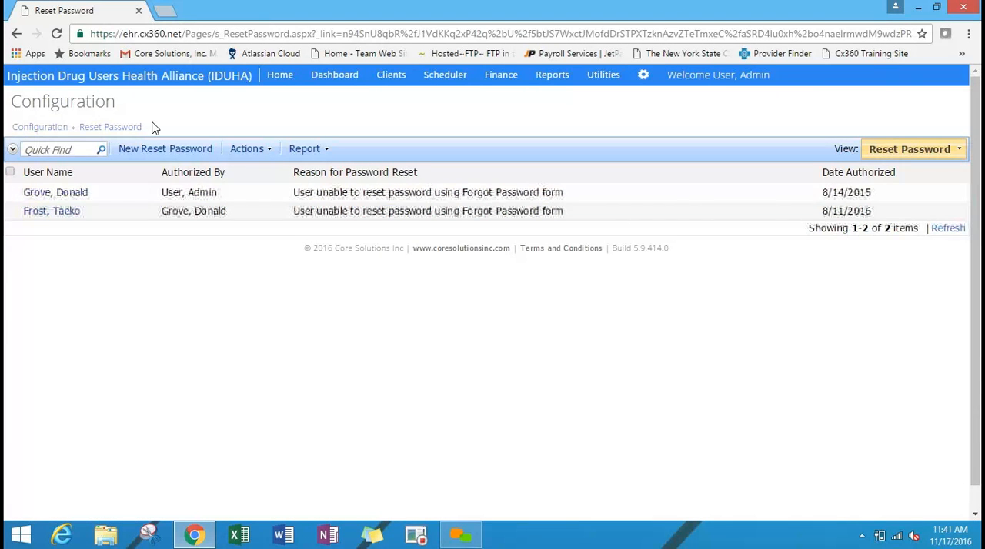
{"action": "left_click", "coordinate": [165, 157]}
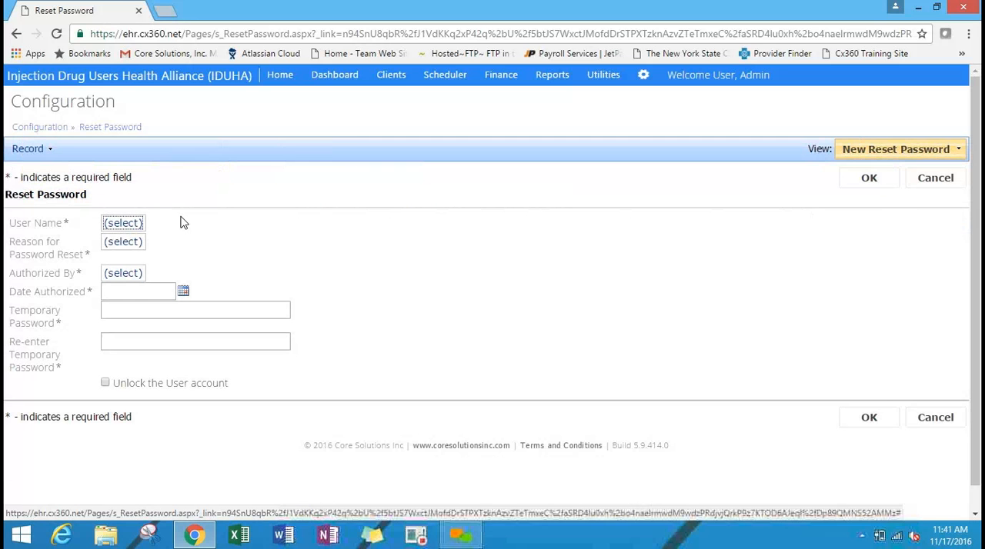
Look for the new account by last name in the user lookup, clear the filter, and choose an existing staff user for the reset.
{"action": "left_click", "coordinate": [129, 223]}
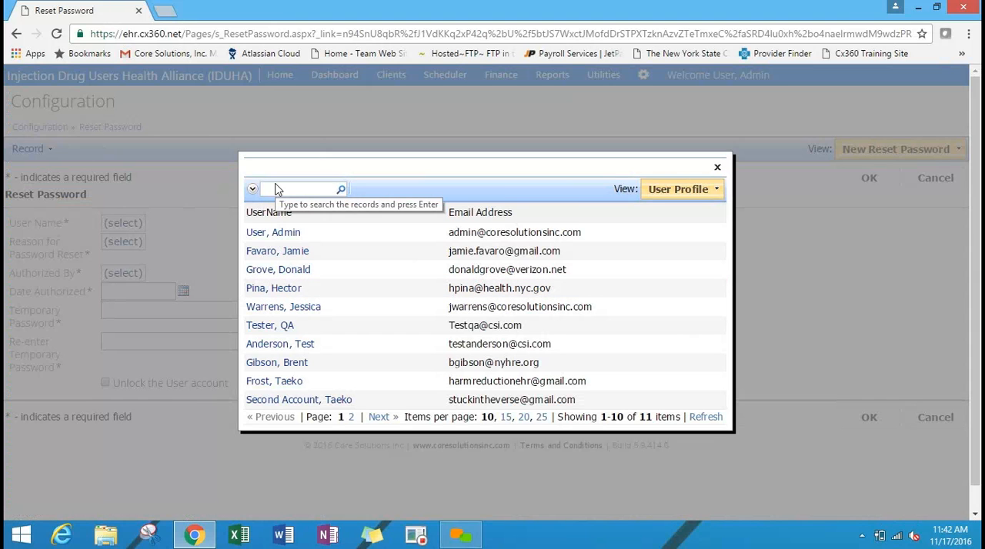
{"action": "type", "text": "six"}
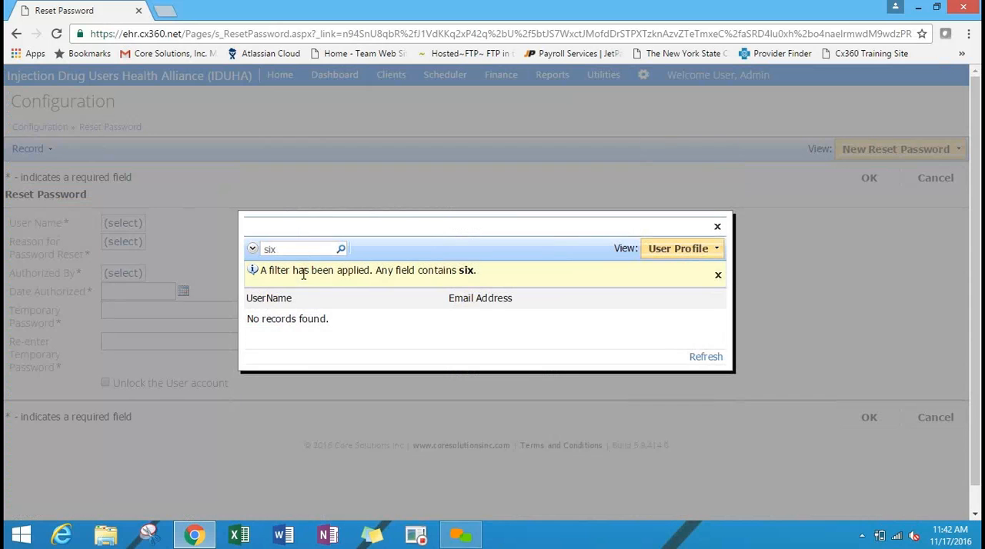
{"action": "left_click", "coordinate": [718, 277]}
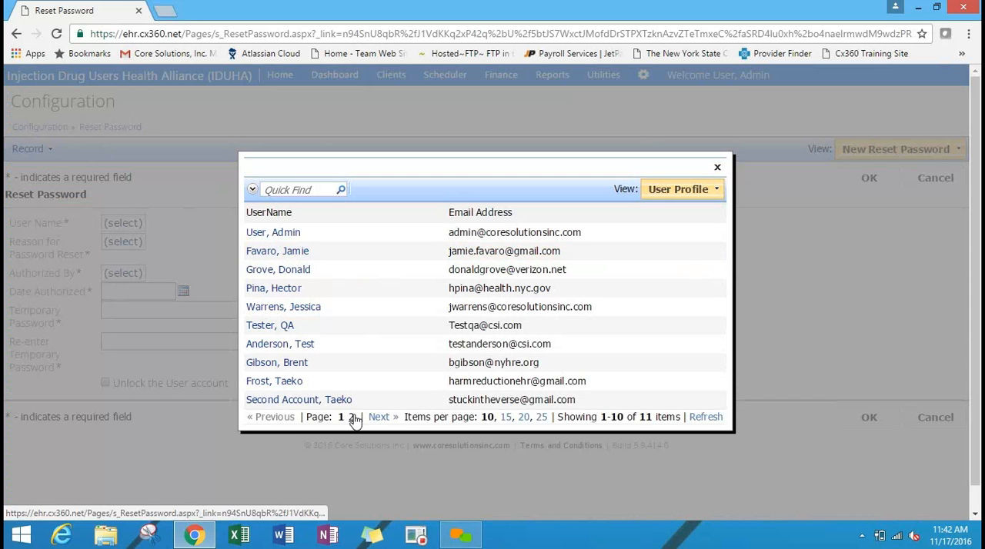
{"action": "left_click", "coordinate": [353, 416]}
{"action": "left_click", "coordinate": [335, 334]}
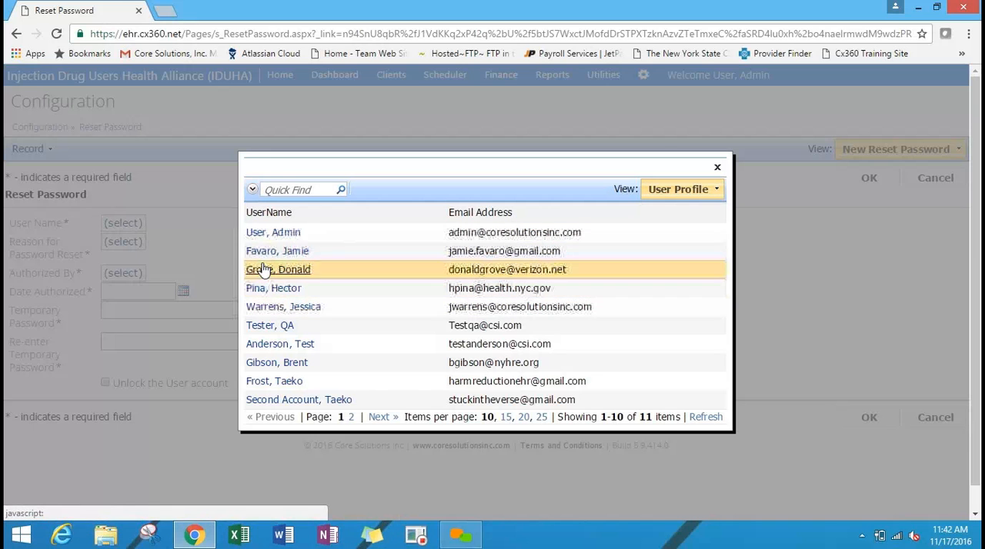
{"action": "left_click", "coordinate": [295, 307]}
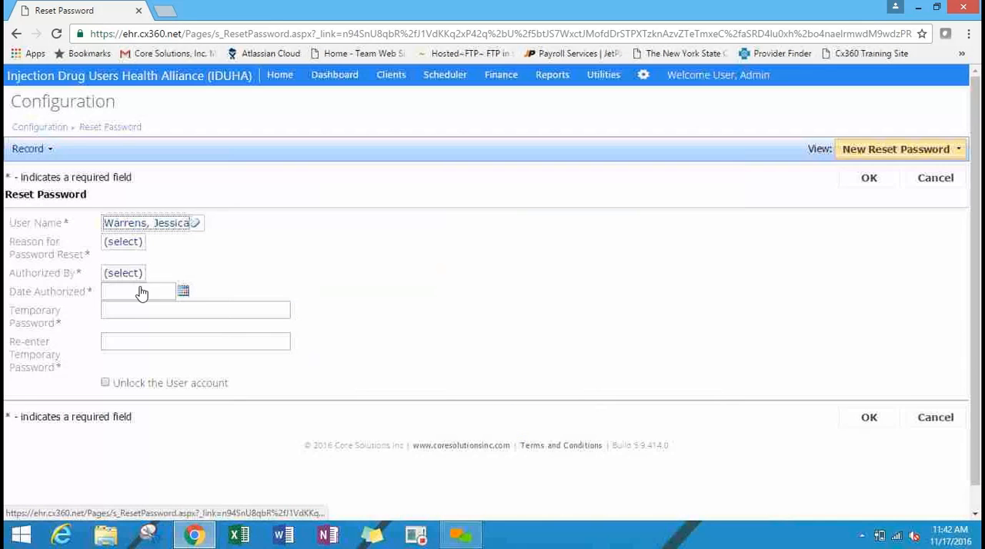
Set the reset reason to "User unable to reset password using Forgot Password form" and the admin user as the authorizer.
{"action": "left_click", "coordinate": [118, 241]}
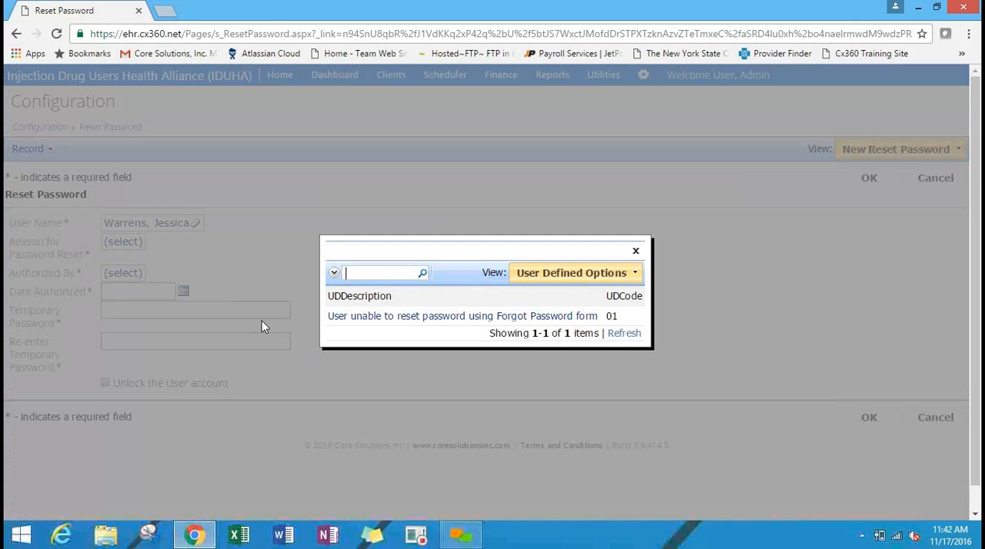
{"action": "left_click", "coordinate": [400, 320]}
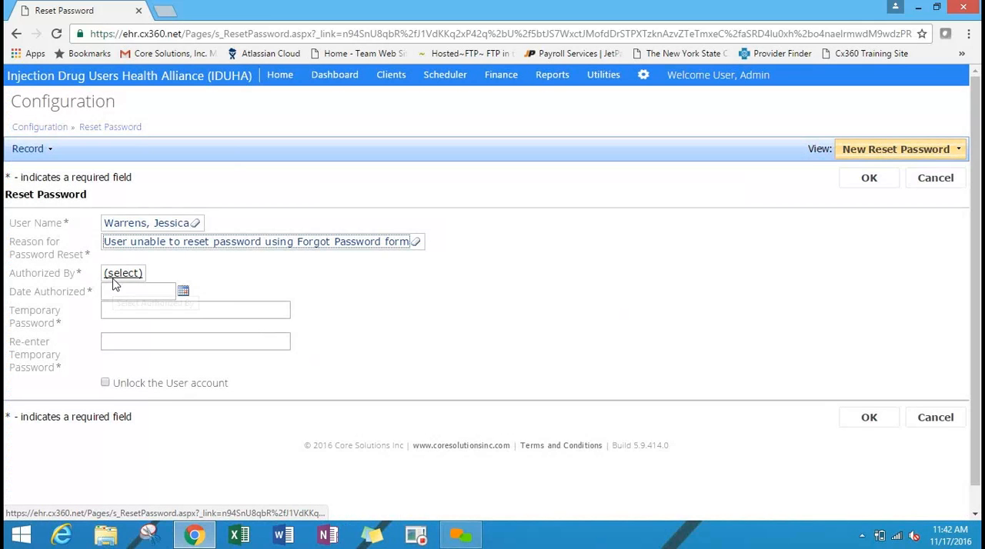
{"action": "left_click", "coordinate": [116, 277]}
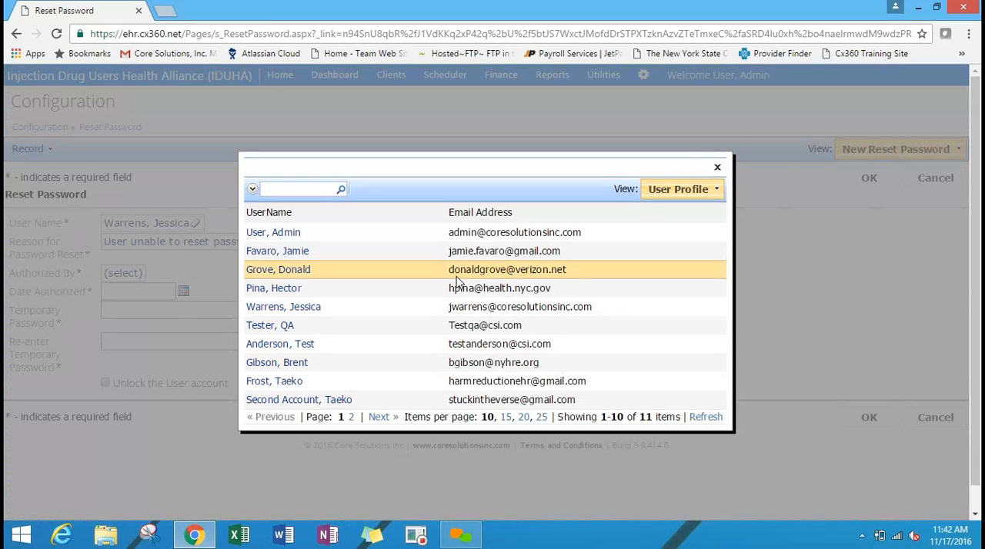
{"action": "left_click", "coordinate": [292, 231]}
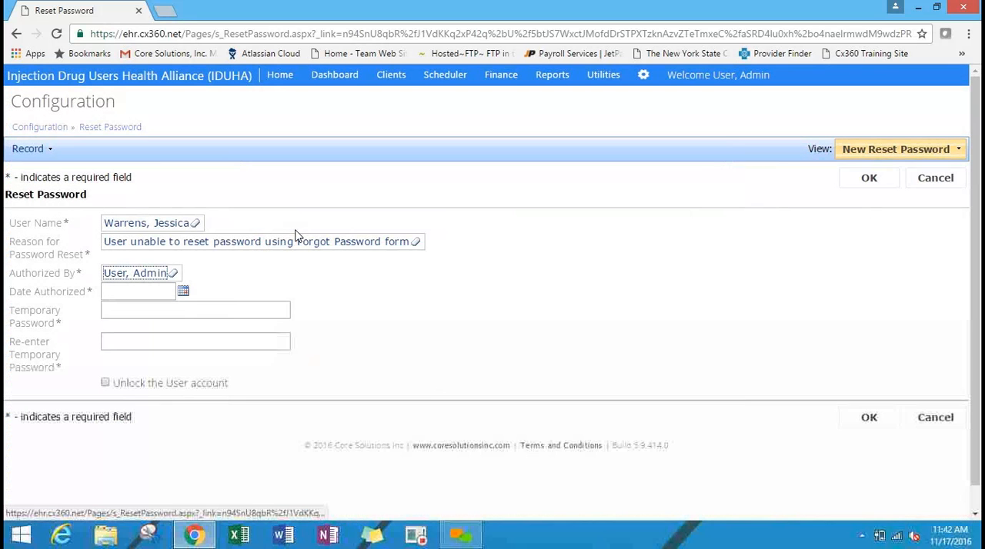
Set the authorization date to today, 11/17/2016, and enter and confirm the temporary password for the reset.
{"action": "left_click", "coordinate": [183, 292]}
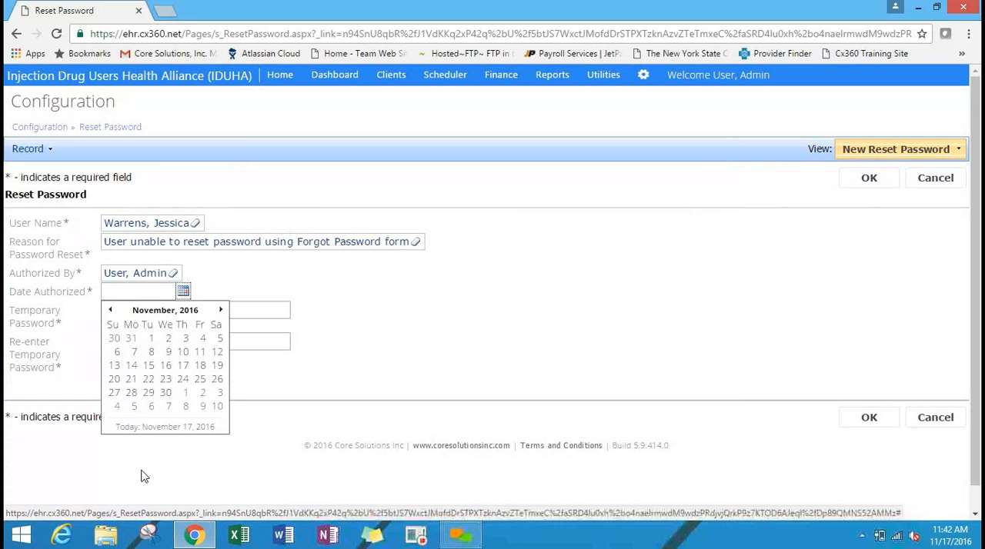
{"action": "left_click", "coordinate": [139, 427]}
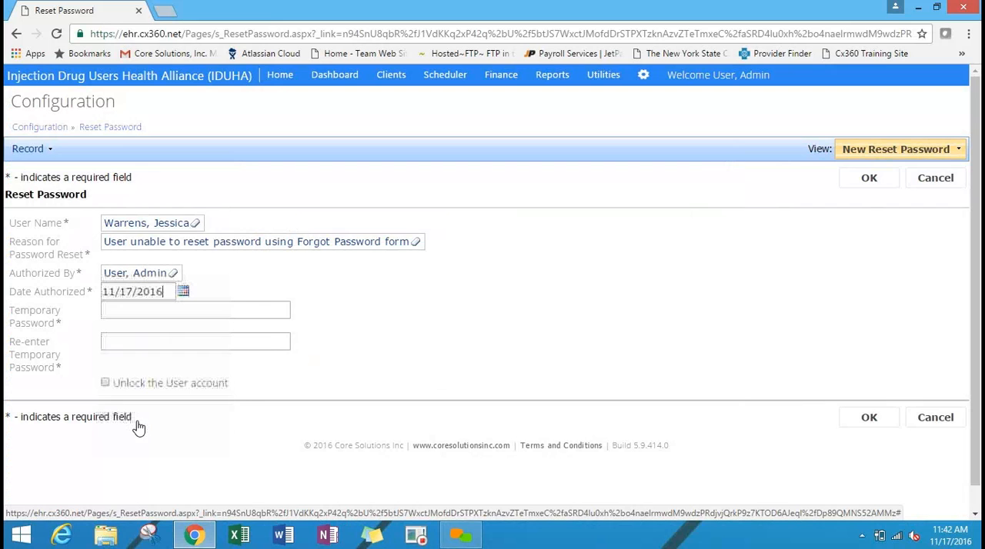
{"action": "left_click", "coordinate": [160, 316]}
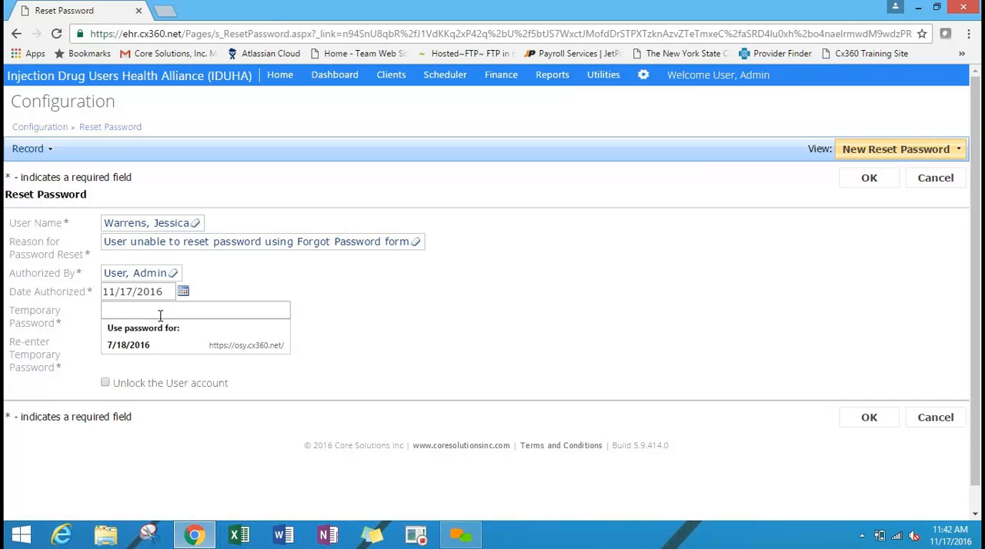
{"action": "type", "text": "*********"}
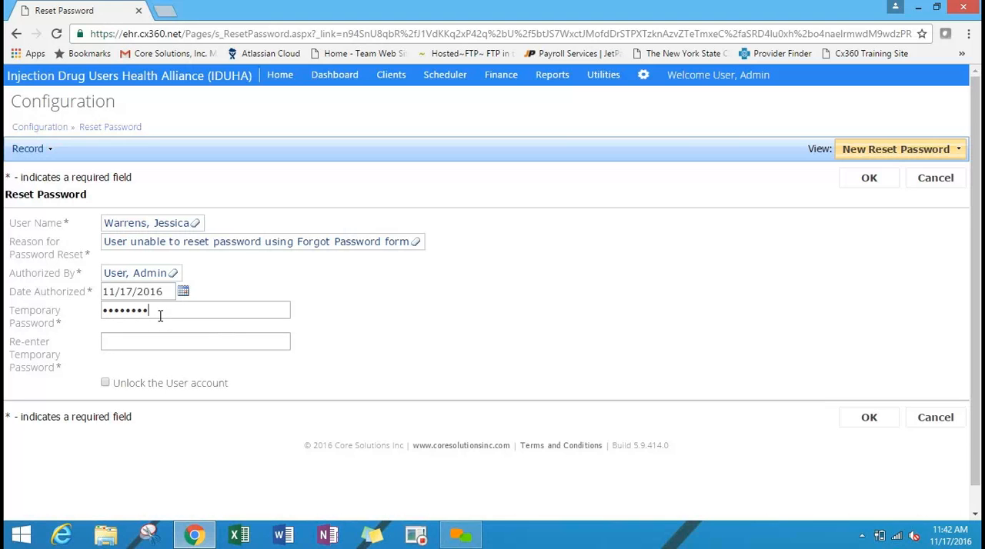
{"action": "type", "text": "*"}
{"action": "left_click", "coordinate": [159, 344]}
{"action": "type", "text": "**********"}
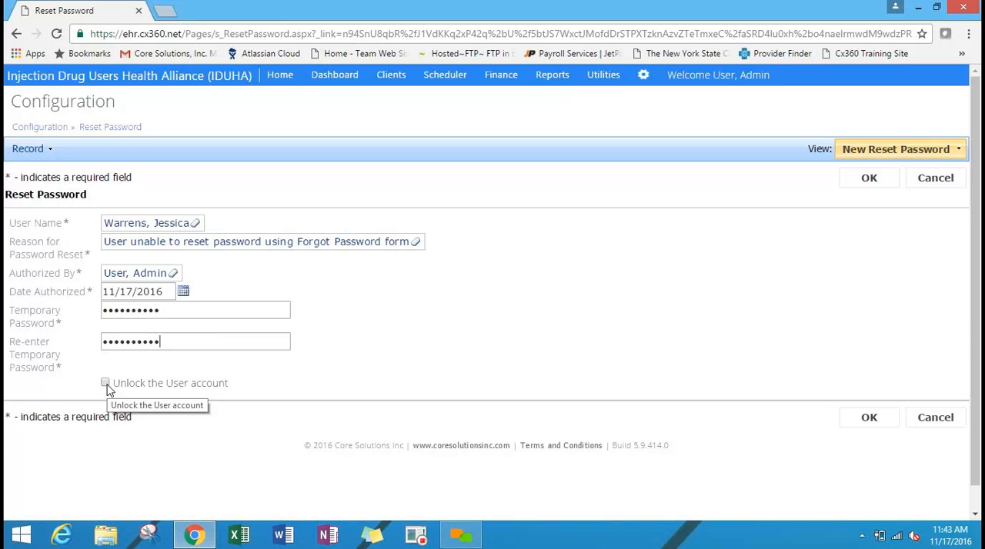
Enable "Unlock the User account", save the password reset, and close the saved record.
{"action": "left_click", "coordinate": [106, 384]}
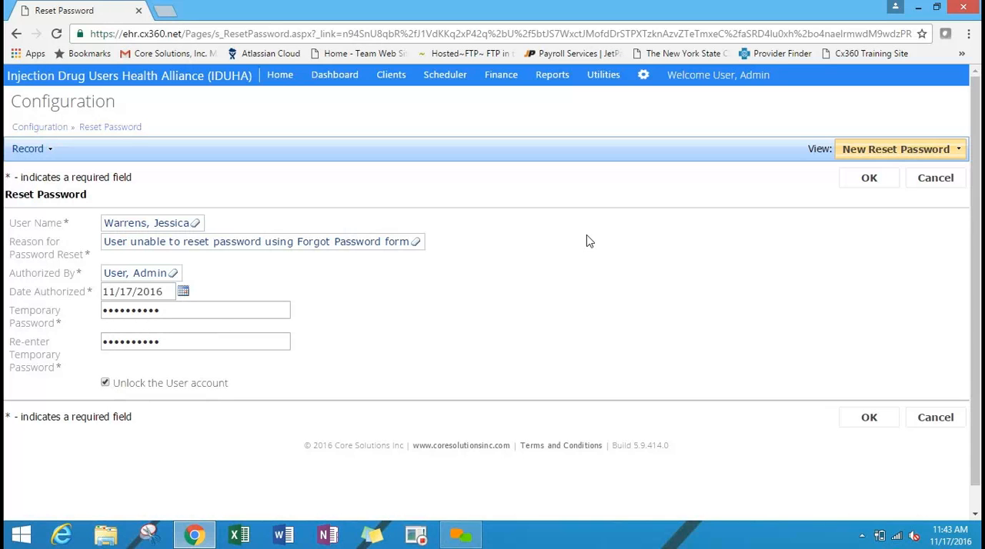
{"action": "left_click", "coordinate": [871, 187]}
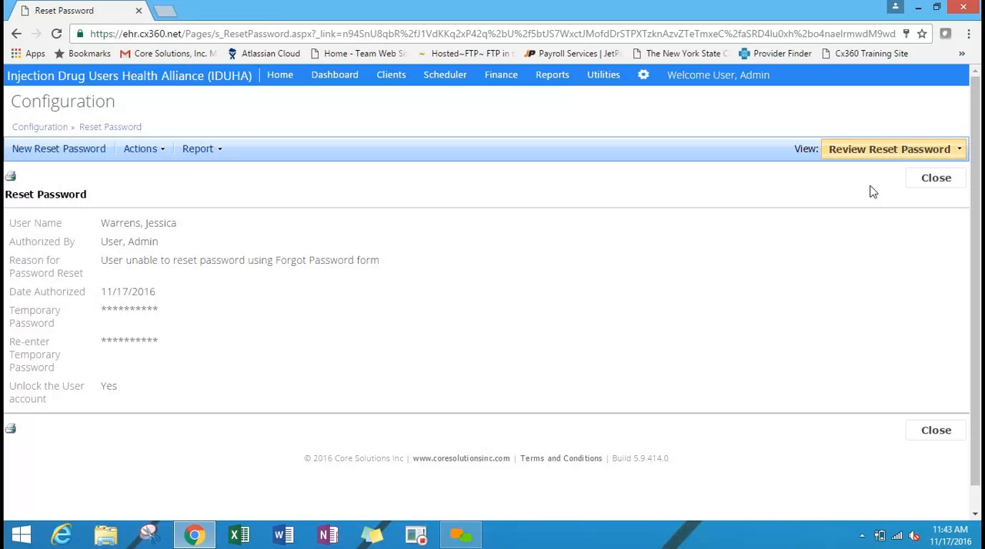
{"action": "left_click", "coordinate": [936, 177]}
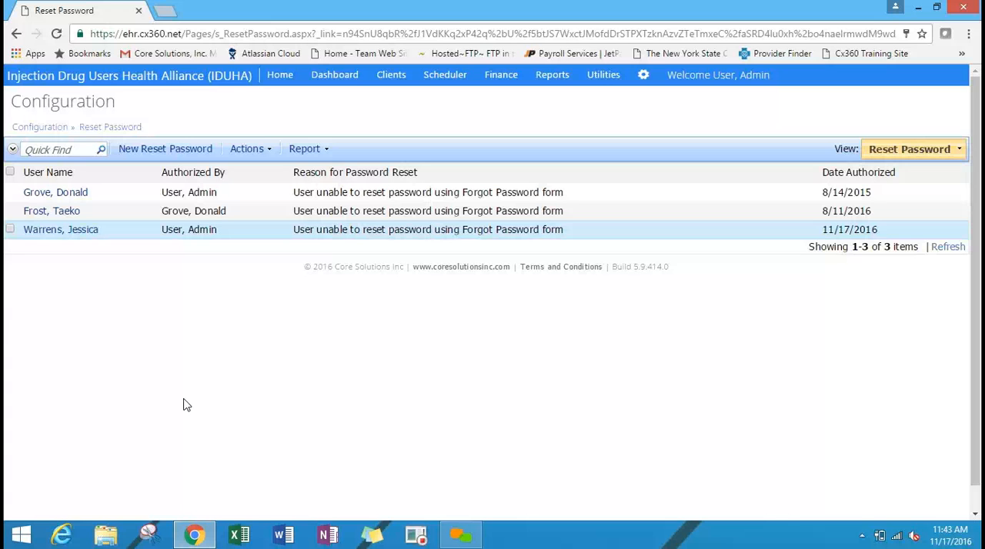
Return to Configuration and open the admin account's details in Manage Users to examine its role, feature rights and program assignment.
{"action": "left_click", "coordinate": [37, 129]}
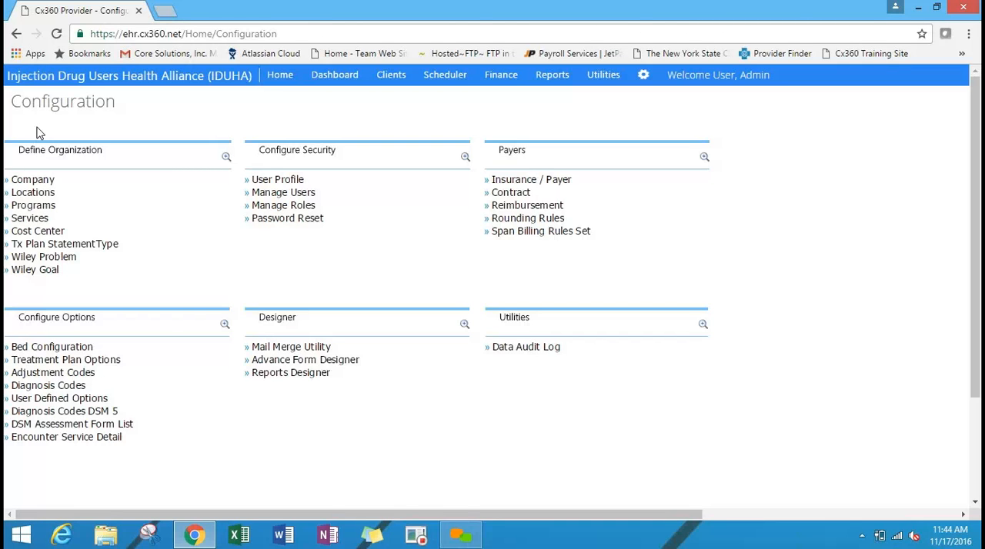
{"action": "left_click", "coordinate": [311, 196]}
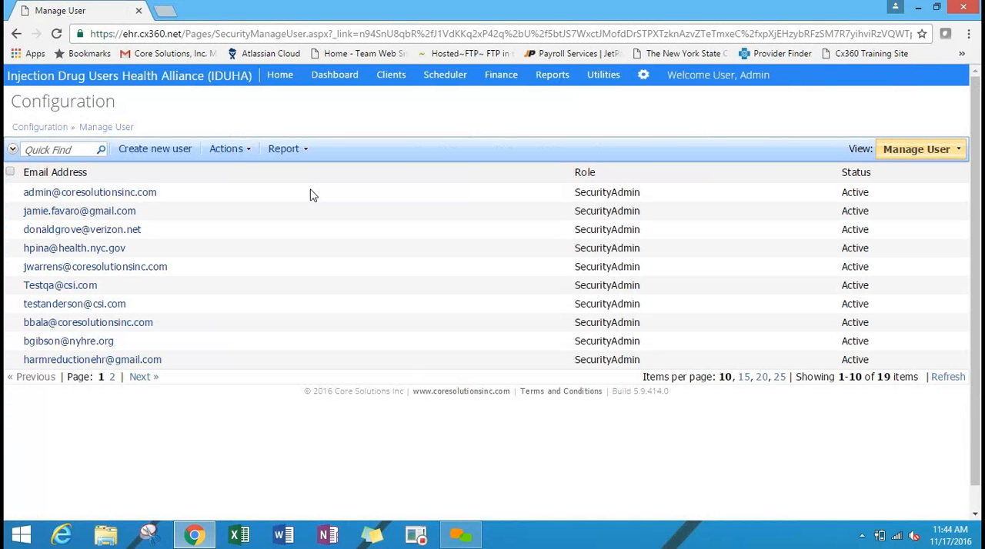
{"action": "left_click", "coordinate": [77, 192]}
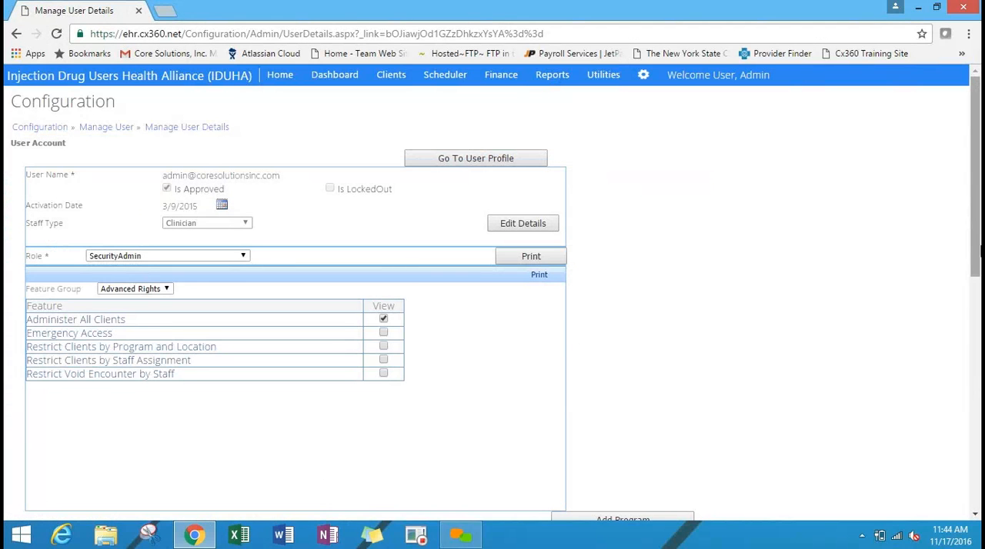
{"action": "left_click_drag", "start_coordinate": [980, 204], "coordinate": [979, 233]}
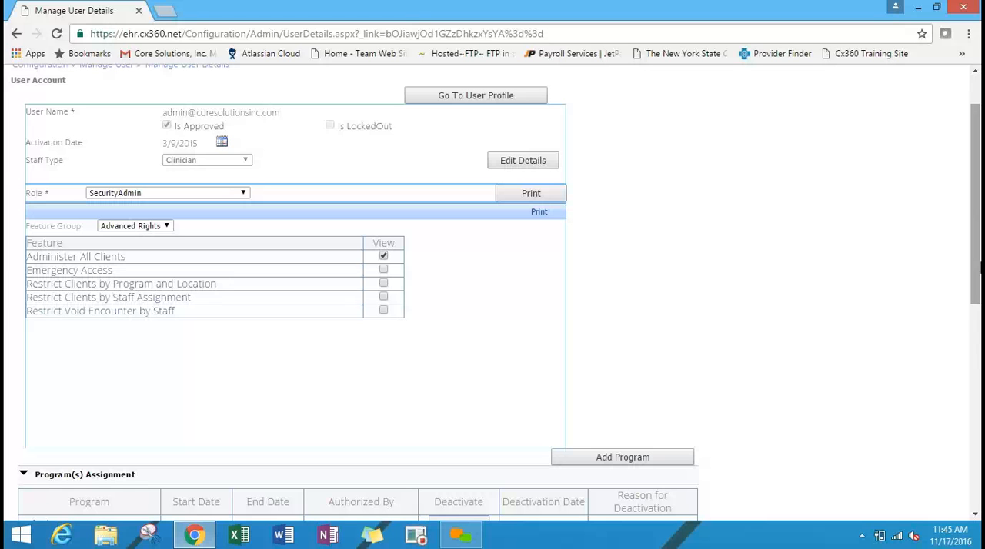
{"action": "left_click_drag", "start_coordinate": [979, 286], "coordinate": [978, 254]}
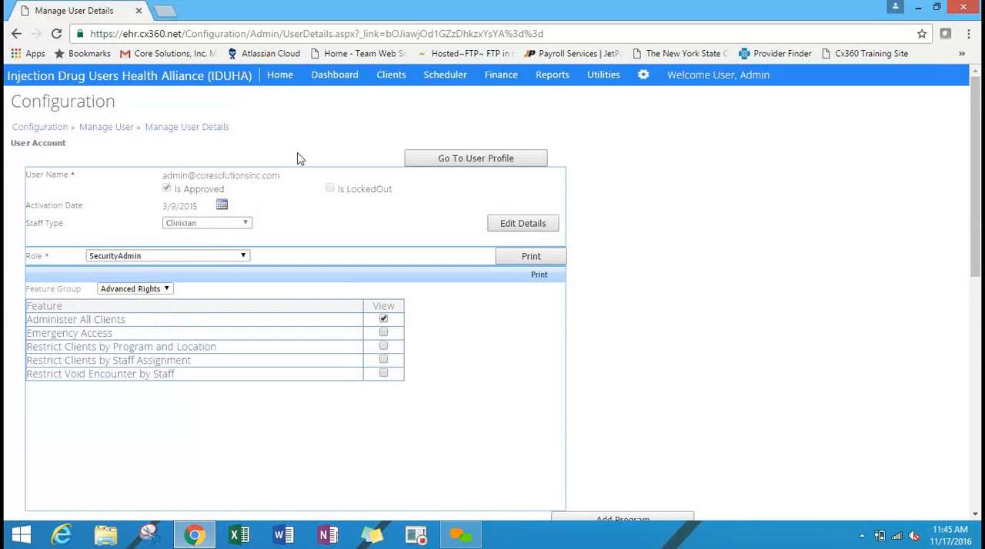
Return to Configuration and open the Care Team role's details from Manage Roles under Configure Security.
{"action": "left_click", "coordinate": [44, 128]}
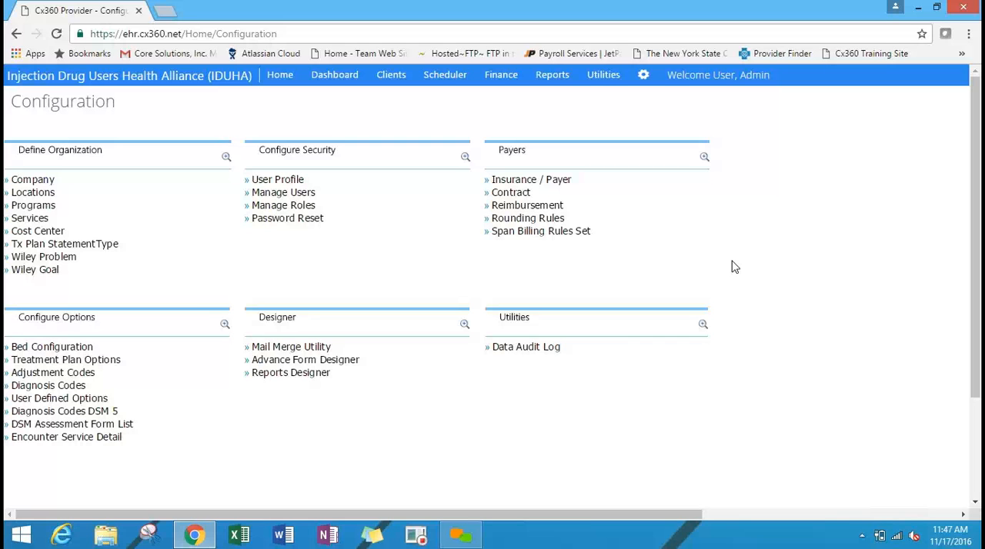
{"action": "left_click", "coordinate": [292, 208]}
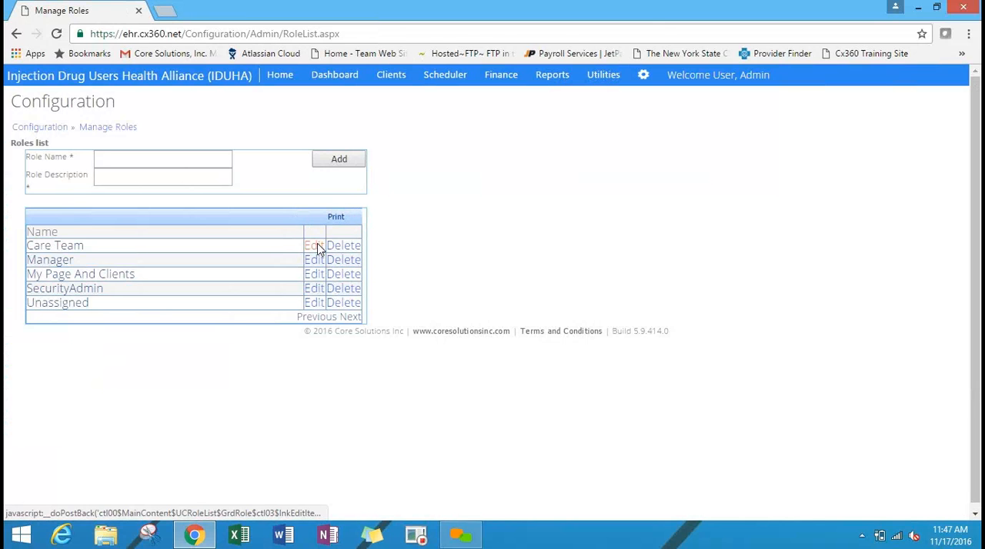
{"action": "left_click", "coordinate": [318, 248]}
{"action": "scroll", "coordinate": [972, 196], "scroll_direction": "down", "scroll_amount": 1}
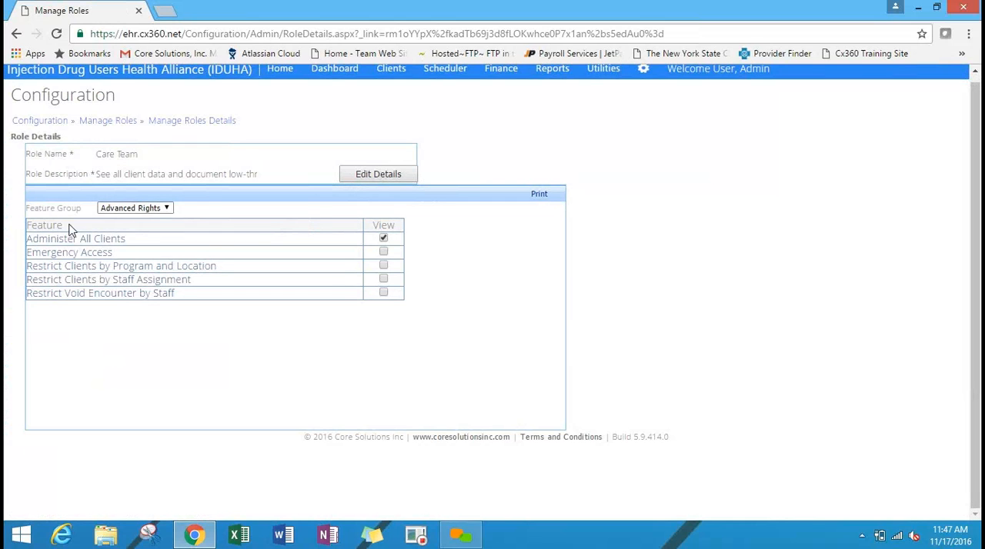
Look through the feature groups available for the Care Team role, keeping Advanced Rights selected.
{"action": "left_click", "coordinate": [123, 209]}
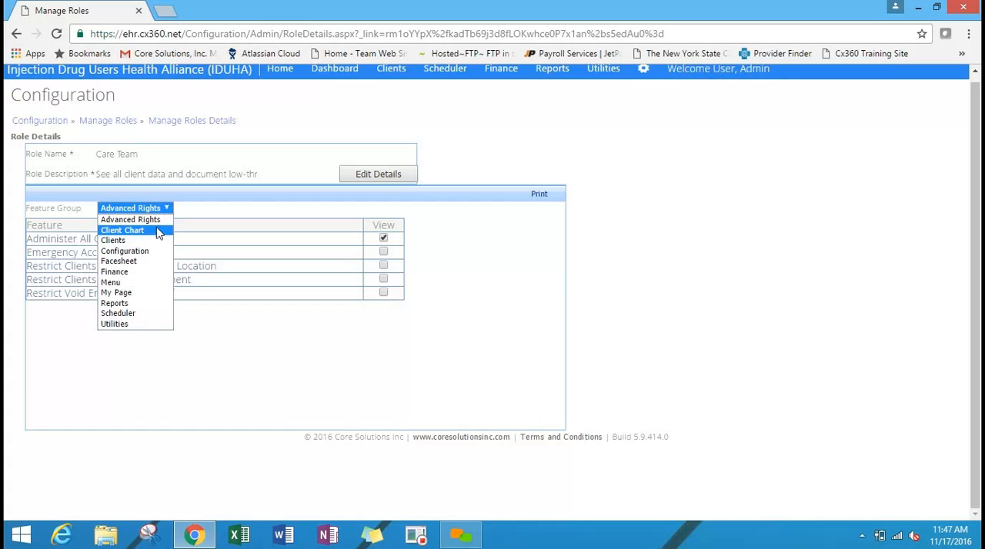
{"action": "key", "text": "Down"}
{"action": "key", "text": "Down"}
{"action": "key", "text": "Down"}
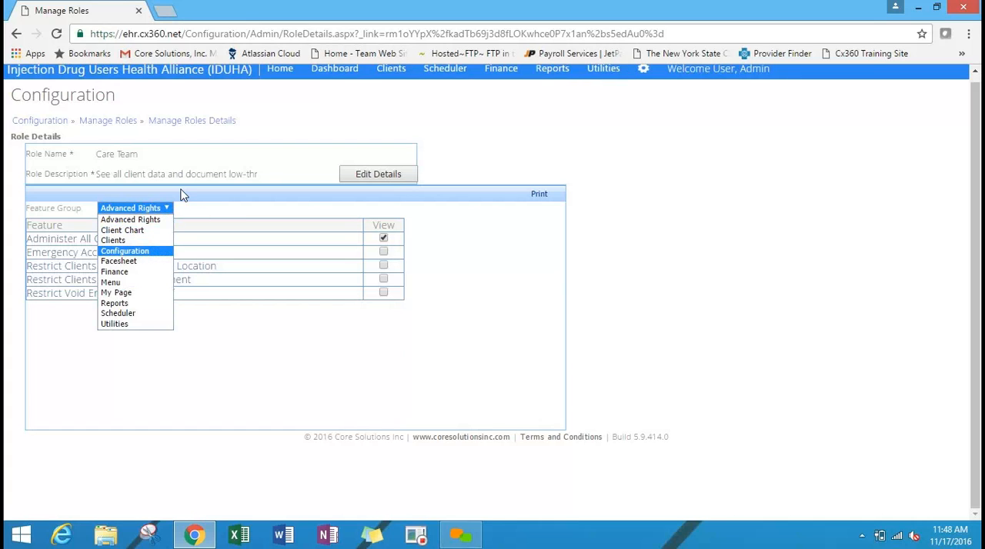
{"action": "left_click", "coordinate": [319, 218]}
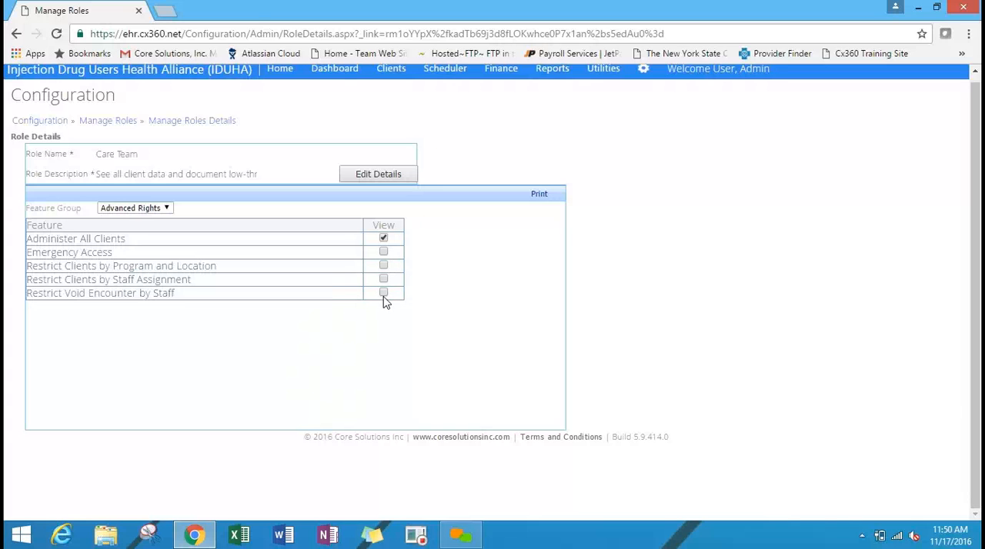
Give the Care Team role View access to Restrict Void Encounter by Staff, and examine its Client Chart and Clients feature groups.
{"action": "left_click", "coordinate": [384, 294]}
{"action": "left_click", "coordinate": [158, 210]}
{"action": "left_click", "coordinate": [154, 232]}
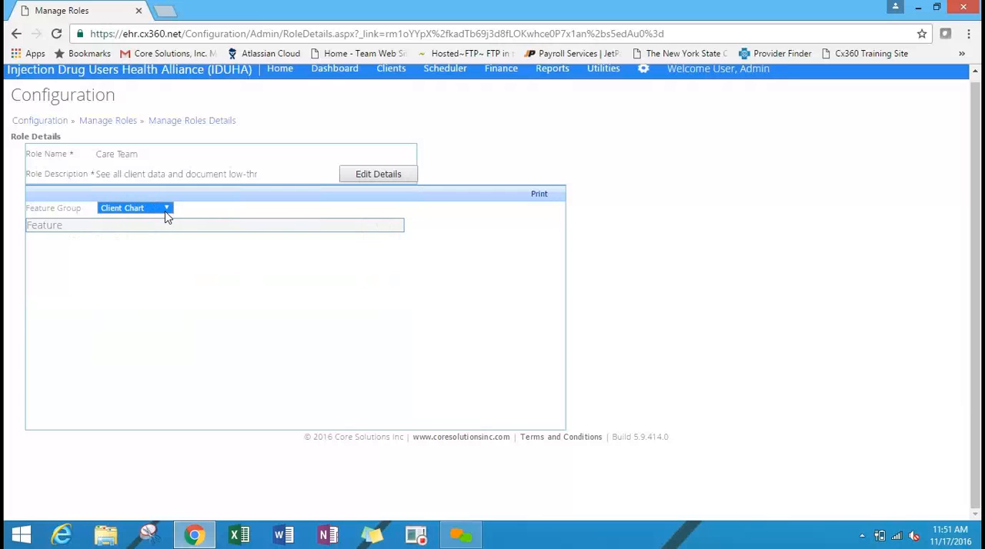
{"action": "left_click", "coordinate": [165, 212]}
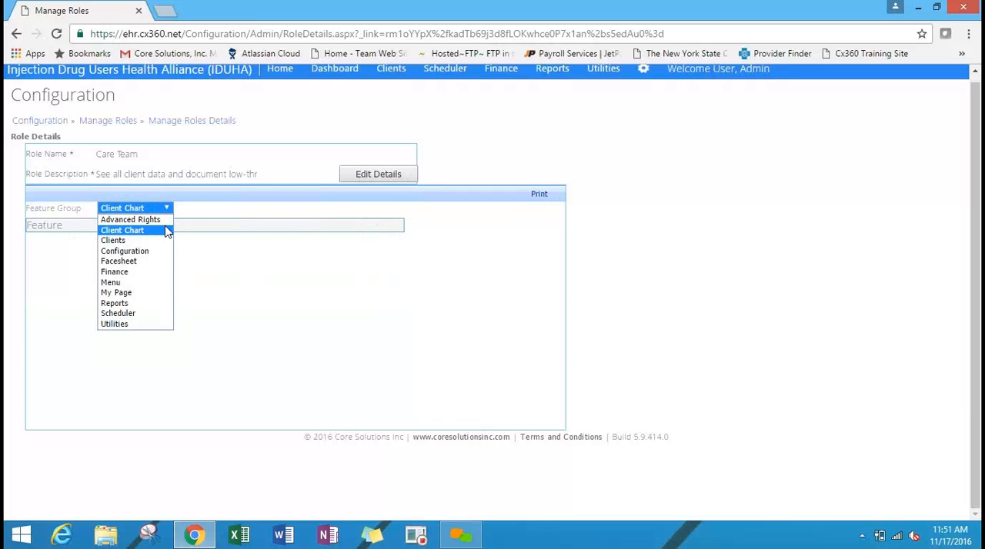
{"action": "left_click", "coordinate": [167, 240]}
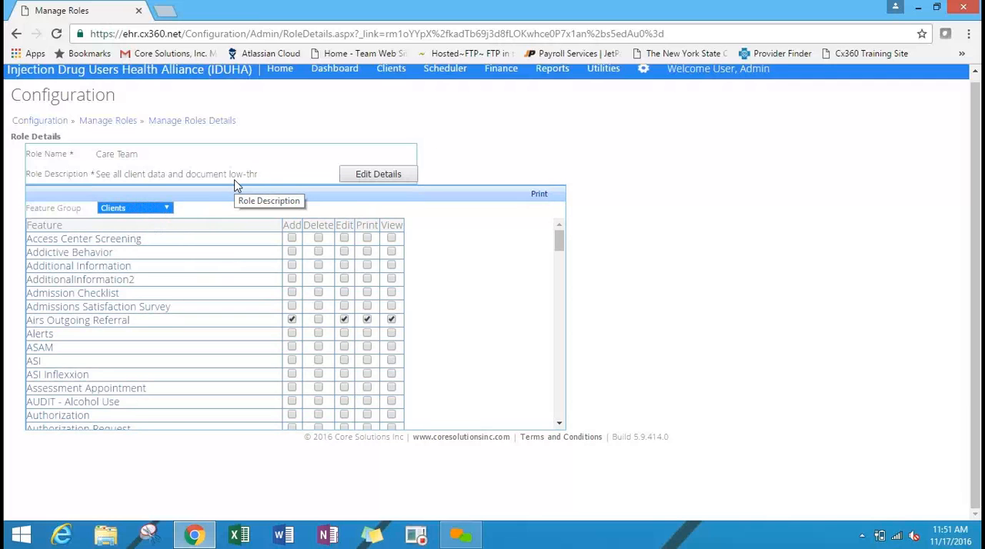
{"action": "left_click", "coordinate": [424, 346]}
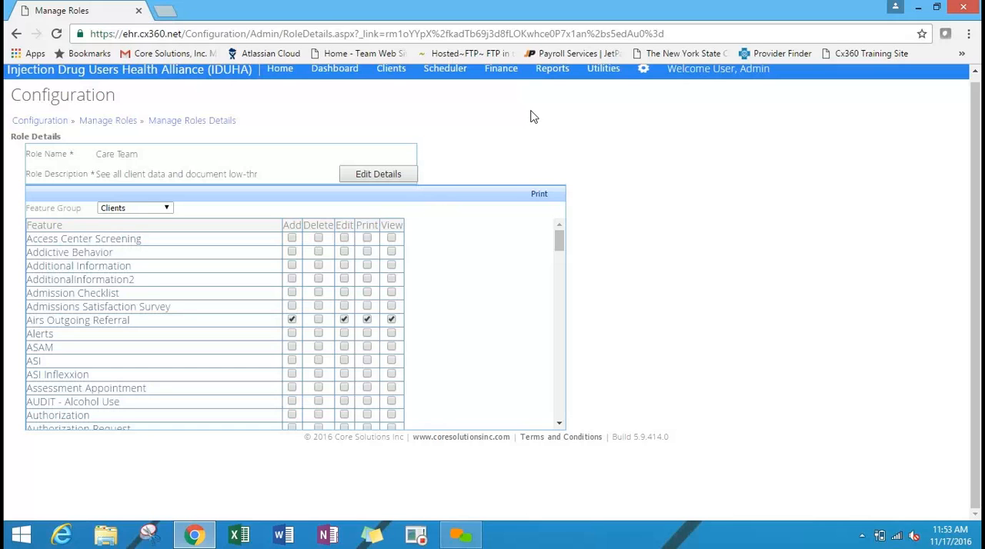
Examine the Care Team role's rights in the Configuration, Finance and Facesheet feature groups.
{"action": "left_click", "coordinate": [145, 213]}
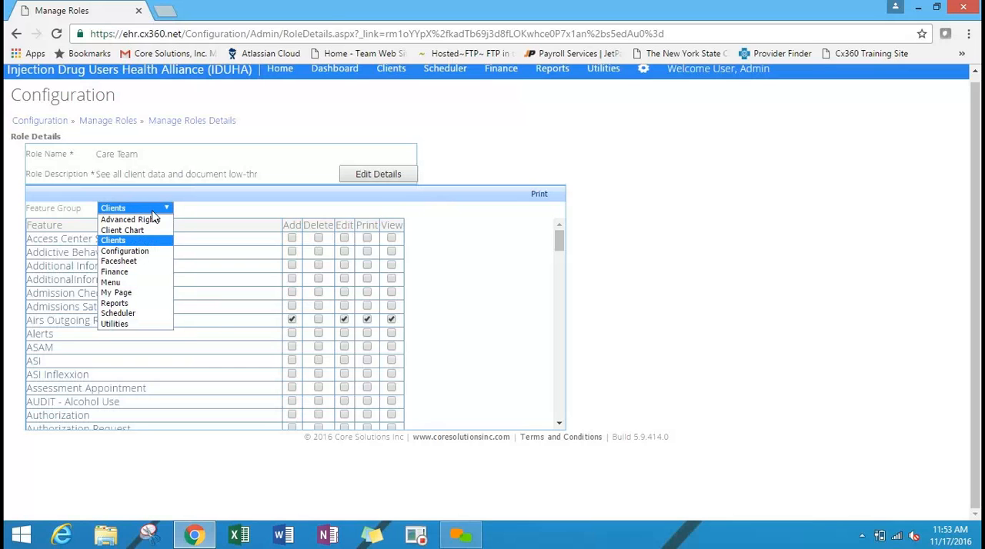
{"action": "left_click", "coordinate": [151, 254]}
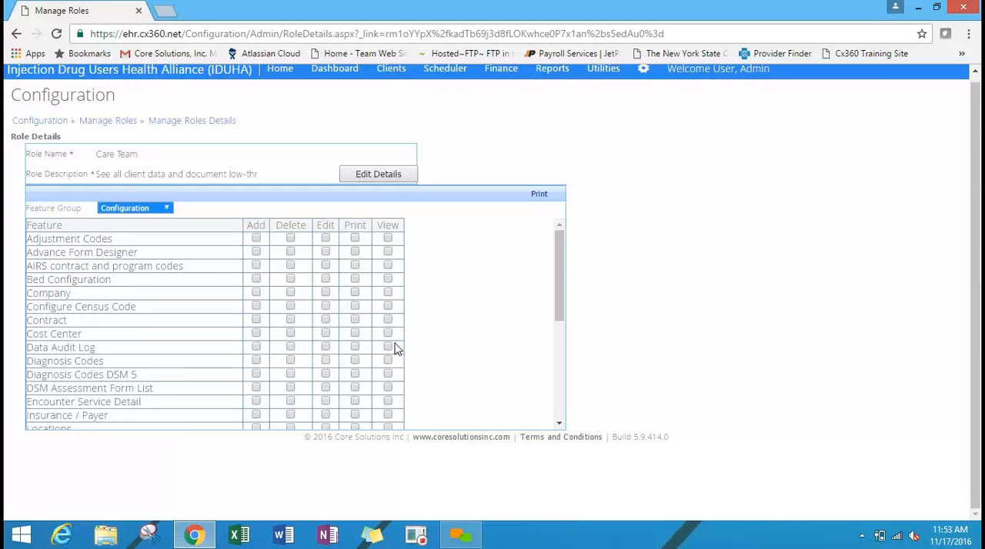
{"action": "left_click", "coordinate": [125, 211]}
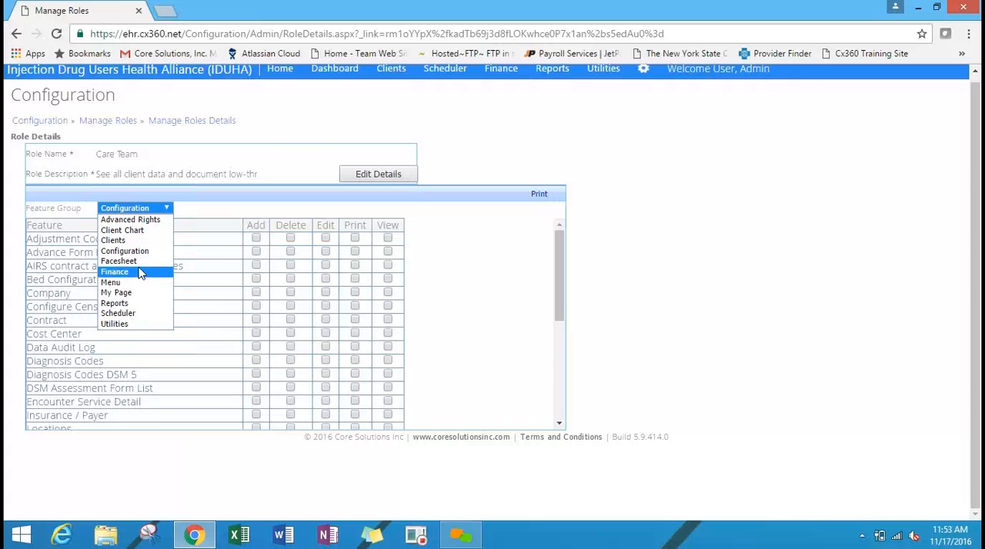
{"action": "left_click", "coordinate": [119, 272]}
{"action": "left_click", "coordinate": [164, 210]}
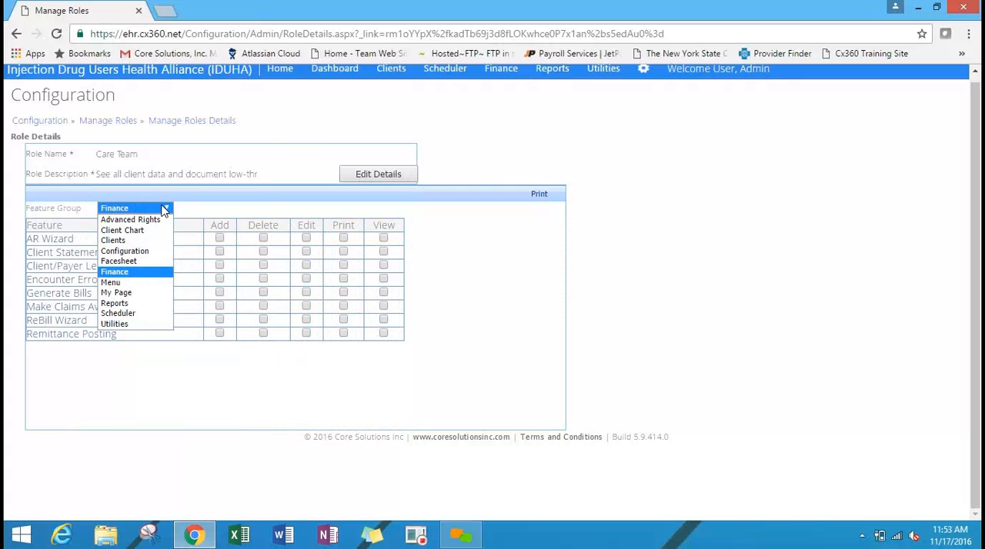
{"action": "left_click", "coordinate": [163, 262]}
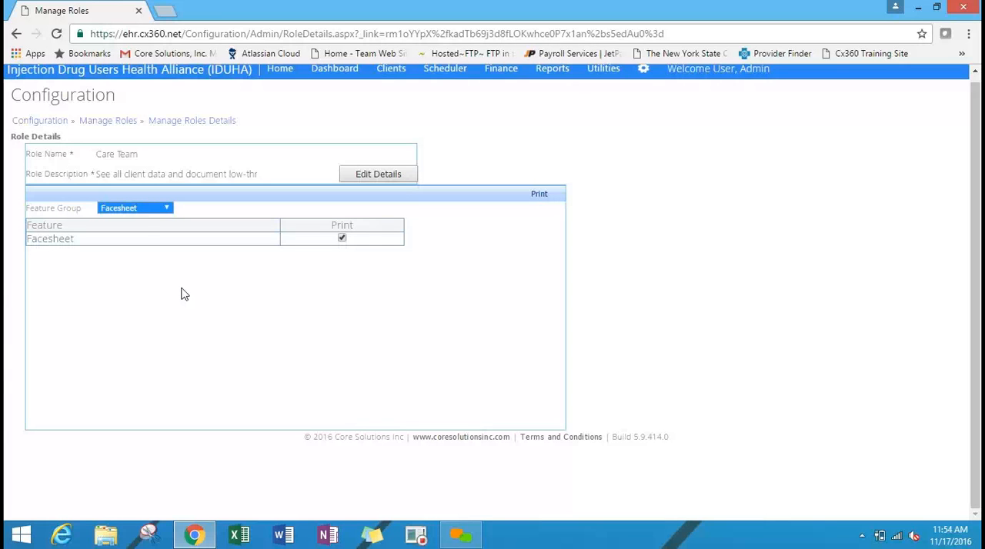
Examine the Care Team role's rights in the Menu, Reports and Scheduler feature groups, and return to Advanced Rights.
{"action": "left_click", "coordinate": [140, 212]}
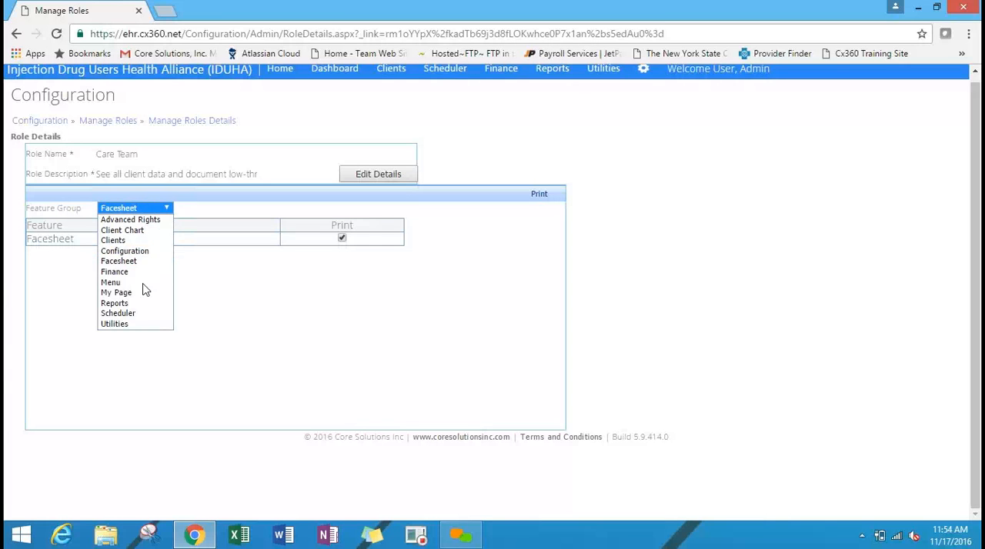
{"action": "left_click", "coordinate": [144, 284]}
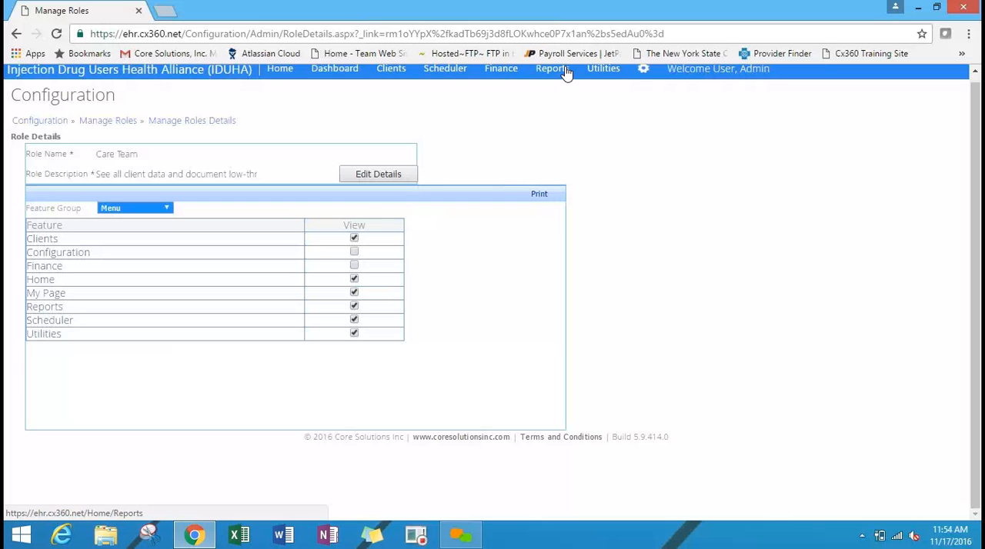
{"action": "left_click", "coordinate": [144, 210]}
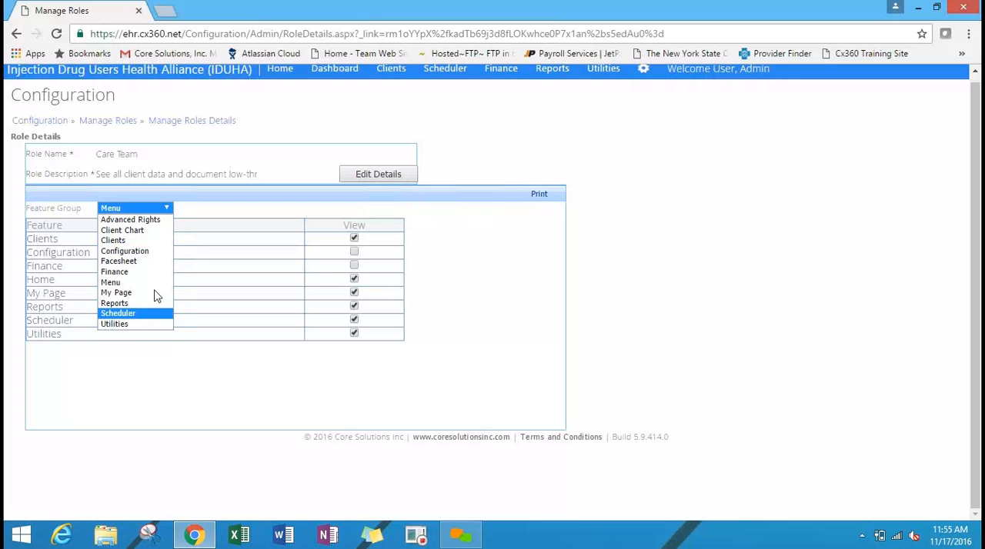
{"action": "left_click", "coordinate": [154, 303]}
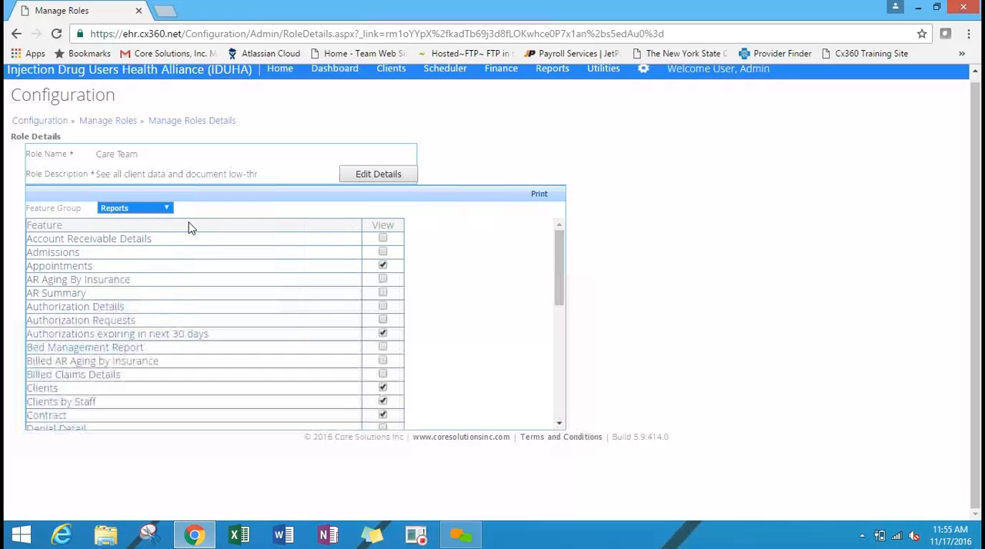
{"action": "left_click", "coordinate": [166, 208]}
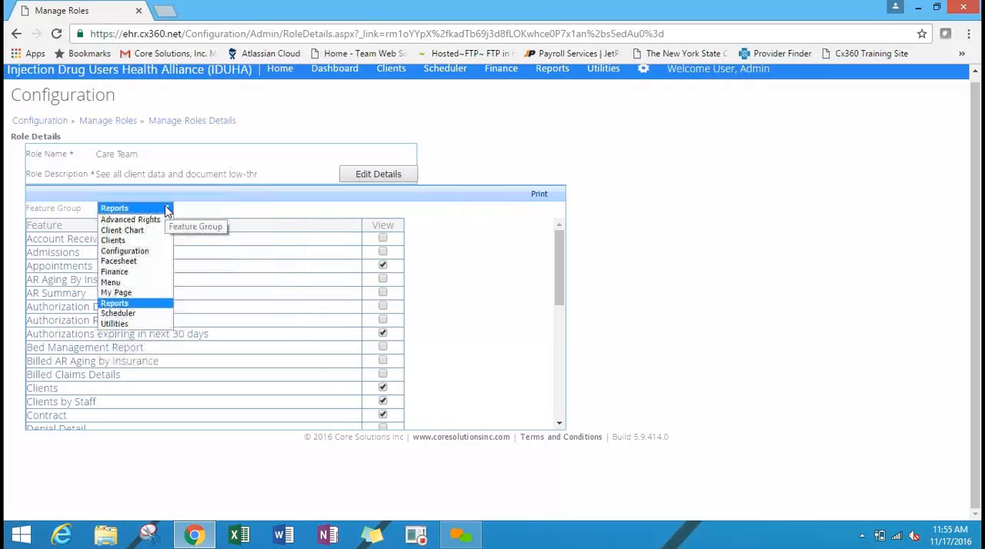
{"action": "left_click", "coordinate": [131, 315]}
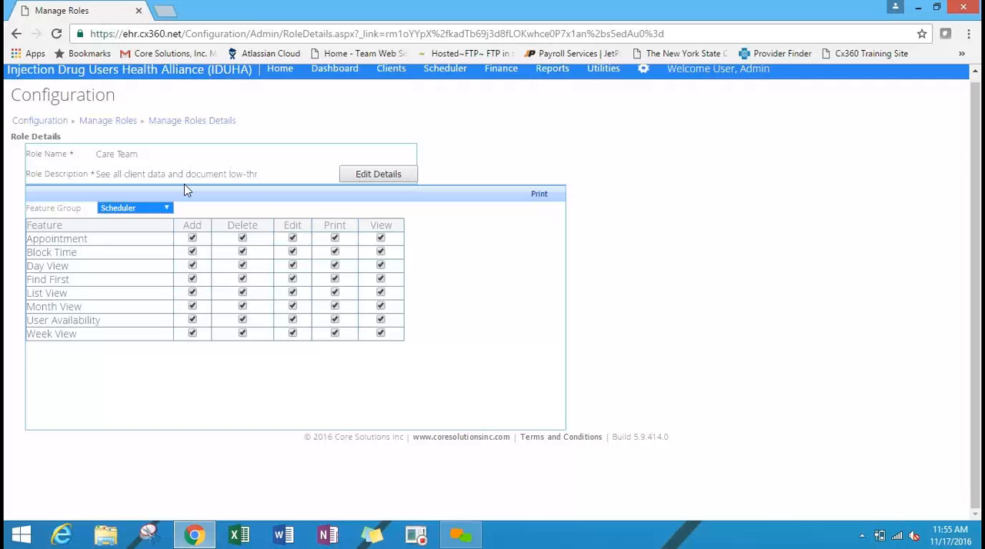
{"action": "left_click", "coordinate": [135, 210]}
{"action": "left_click", "coordinate": [139, 221]}
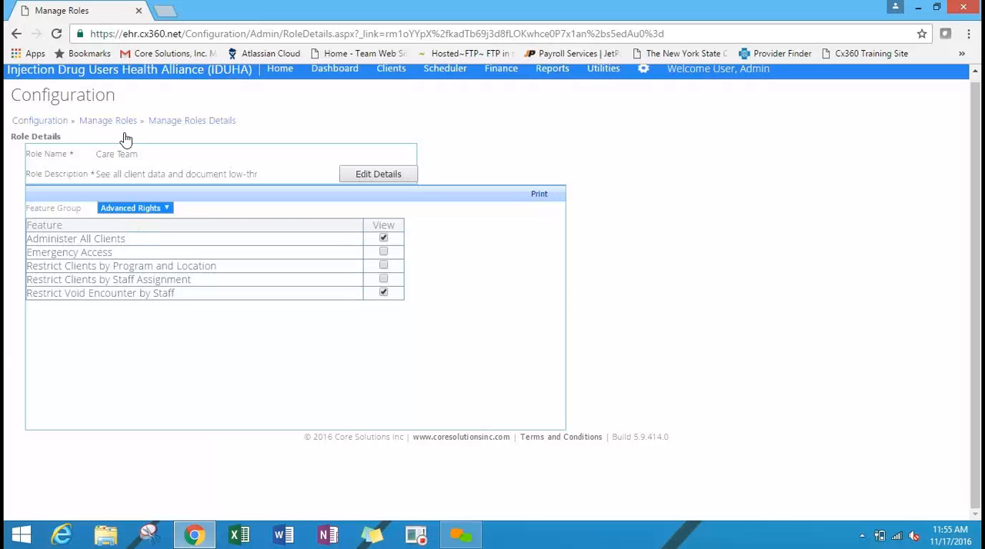
Return to Configuration, open the admin account's details in Manage Users, and look through the available roles, keeping SecurityAdmin.
{"action": "left_click", "coordinate": [62, 126]}
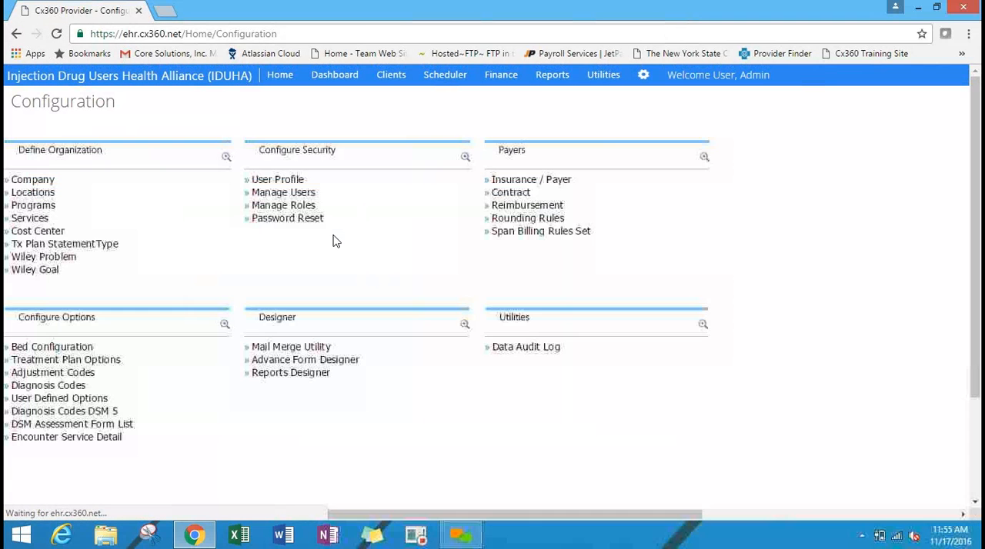
{"action": "left_click", "coordinate": [294, 193]}
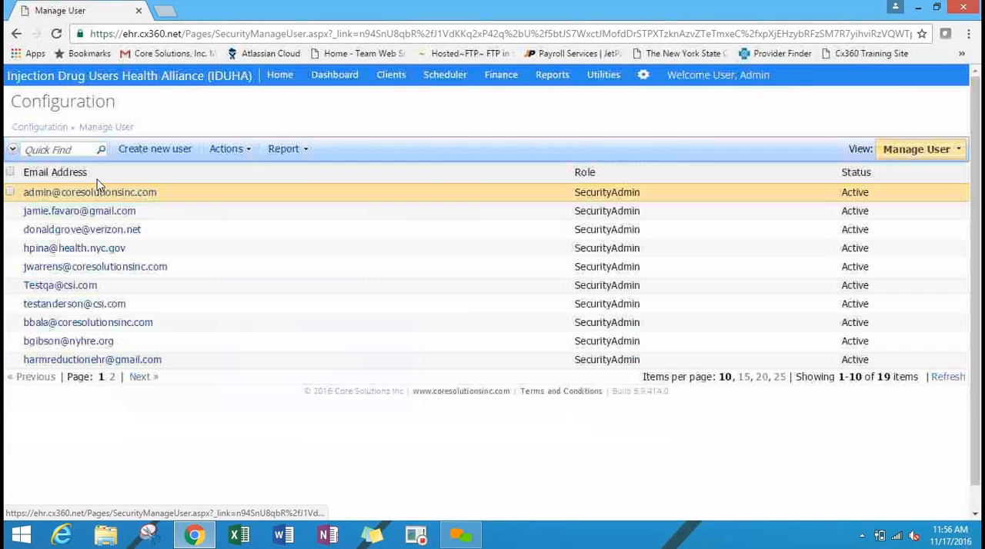
{"action": "left_click", "coordinate": [100, 193]}
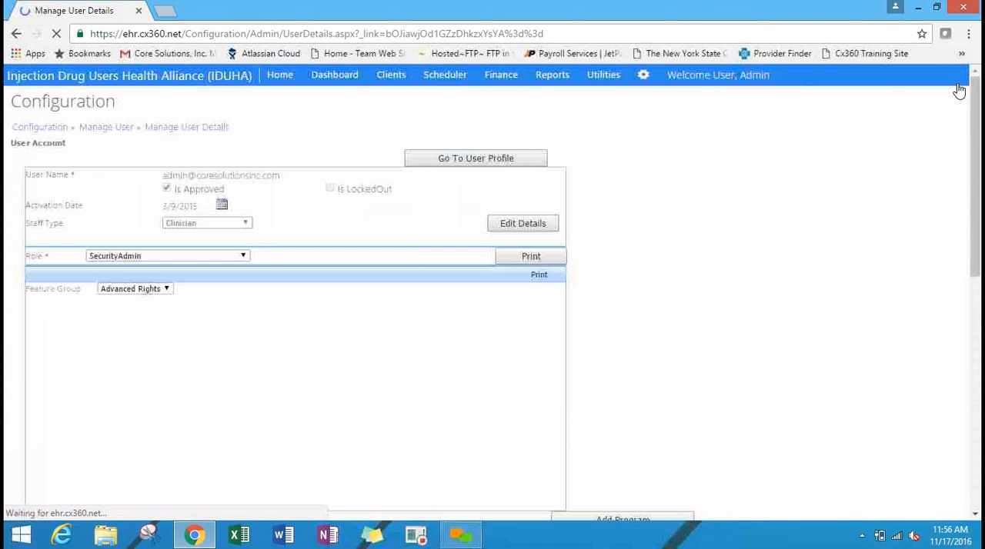
{"action": "left_click_drag", "start_coordinate": [976, 128], "coordinate": [980, 87]}
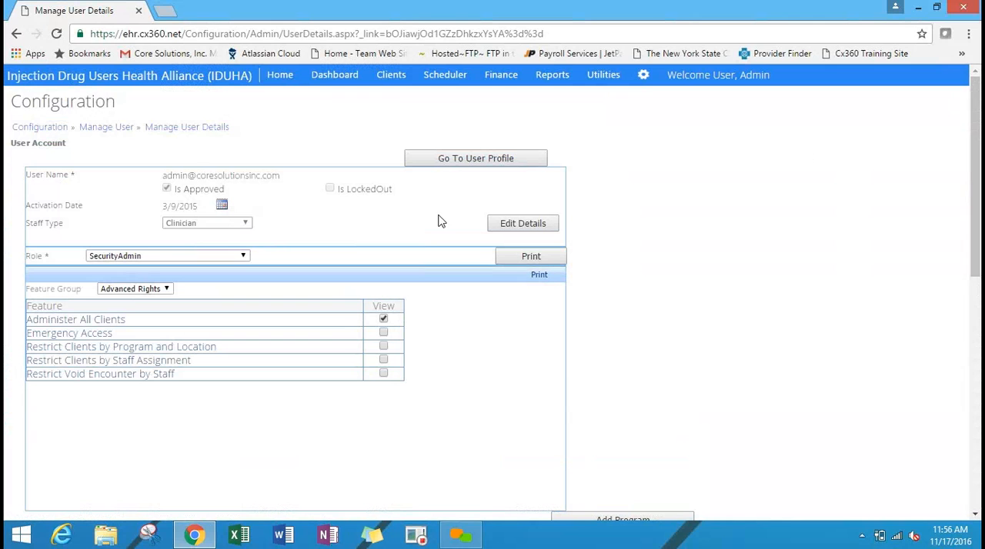
{"action": "left_click", "coordinate": [147, 260]}
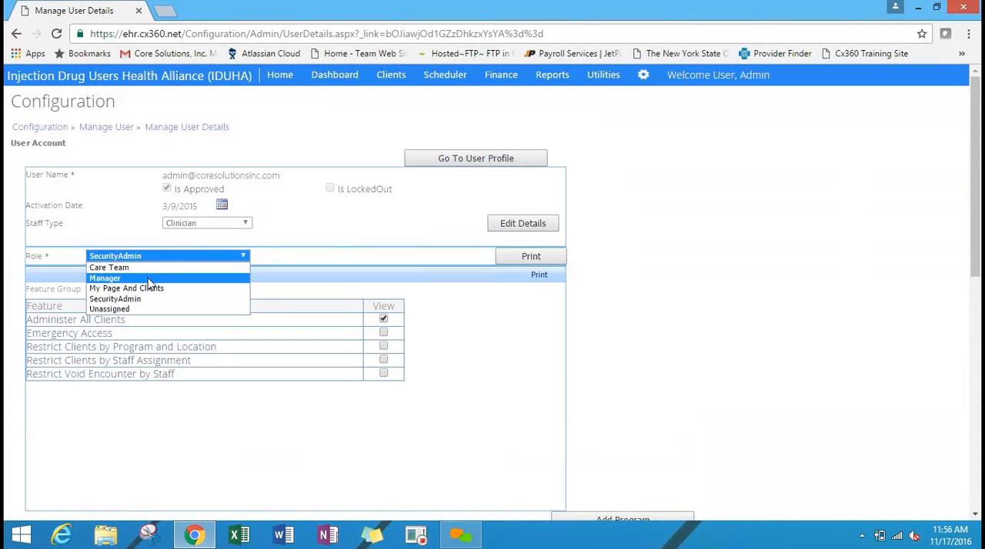
{"action": "left_click", "coordinate": [305, 252]}
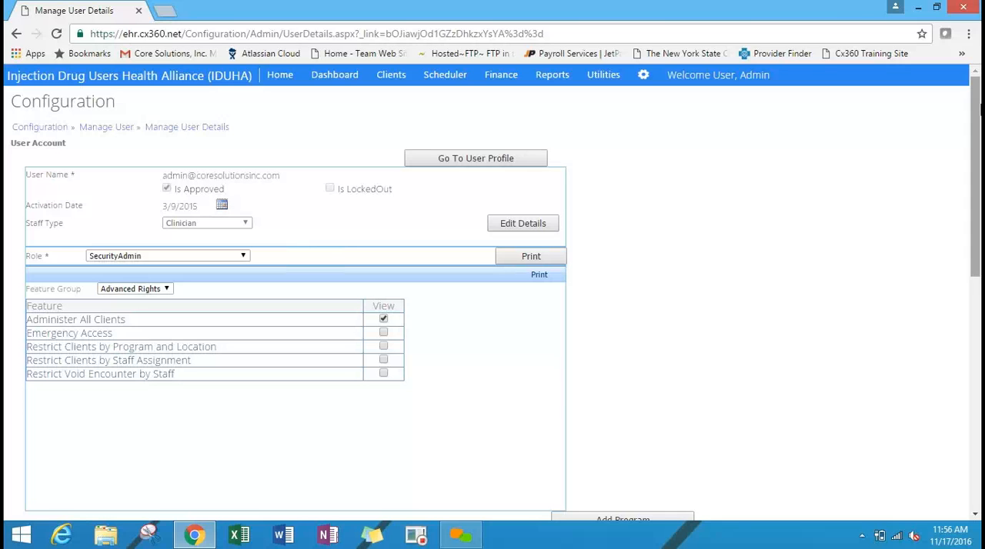
Examine the admin account's program and location assignments, including the deactivated entries.
{"action": "left_click_drag", "start_coordinate": [980, 111], "coordinate": [979, 163]}
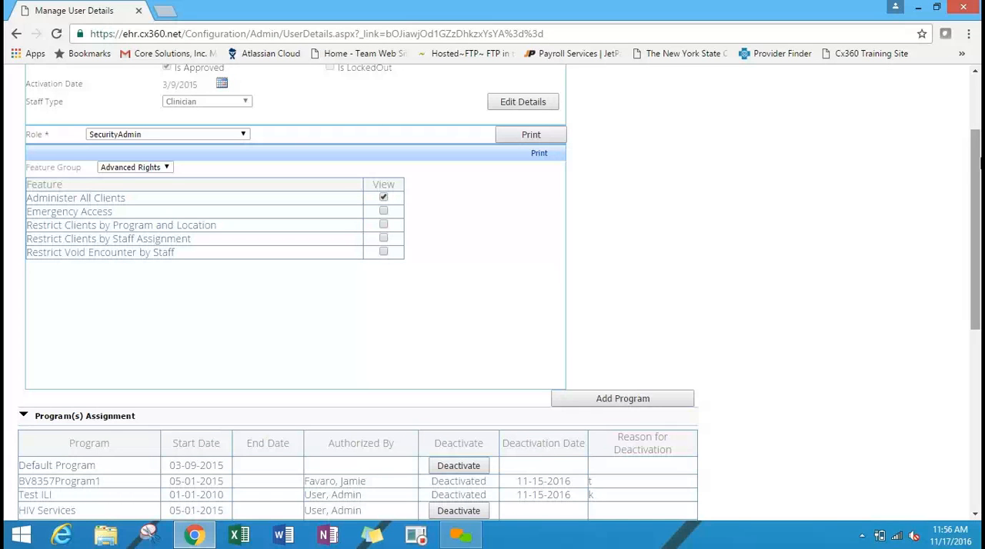
{"action": "left_click_drag", "start_coordinate": [979, 163], "coordinate": [979, 291]}
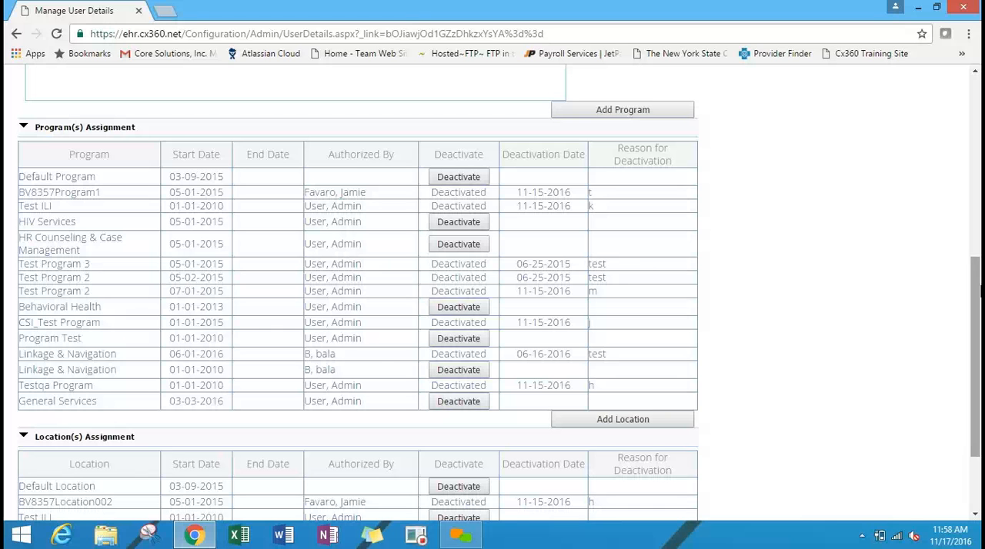
{"action": "left_click_drag", "start_coordinate": [978, 300], "coordinate": [979, 401]}
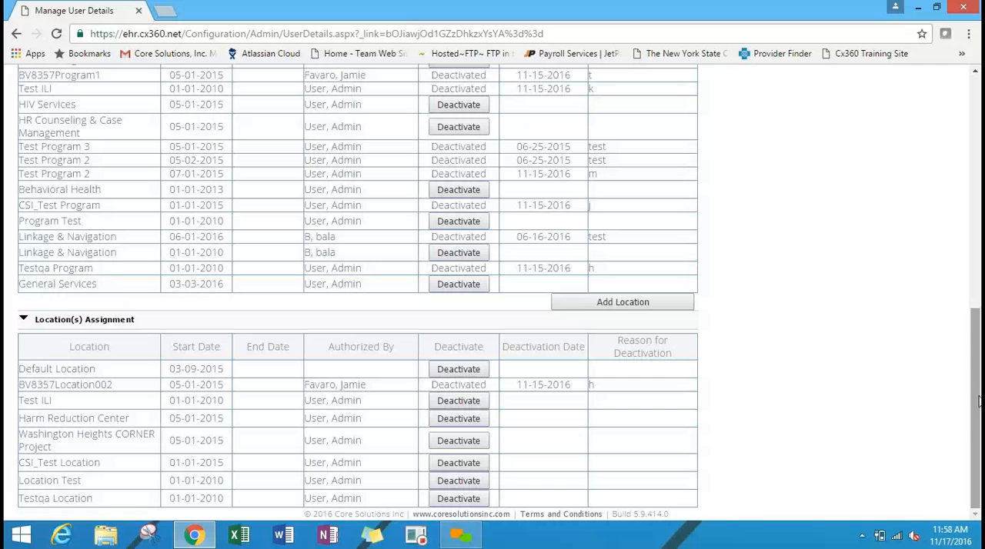
{"action": "left_click_drag", "start_coordinate": [978, 397], "coordinate": [977, 222]}
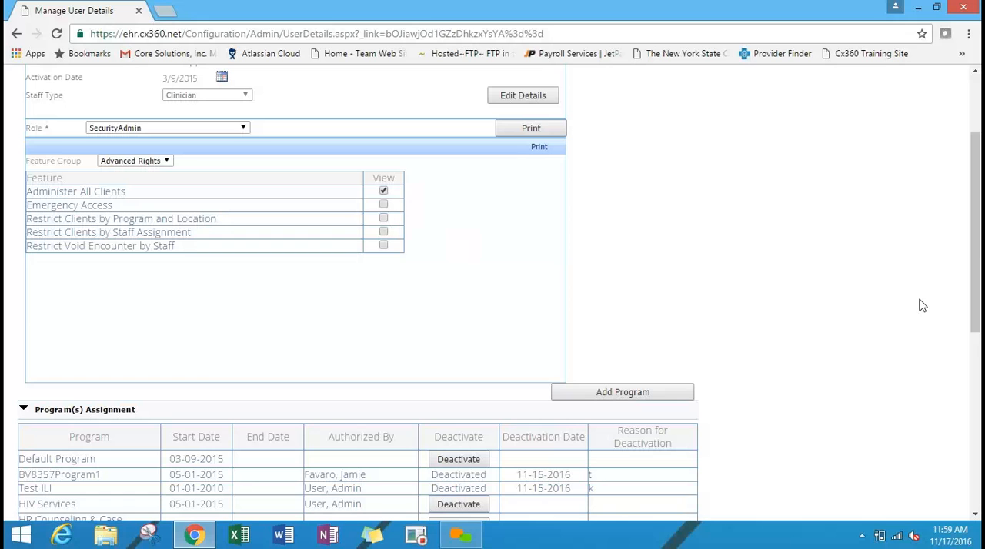
{"action": "scroll", "coordinate": [977, 230], "scroll_direction": "up", "scroll_amount": 2}
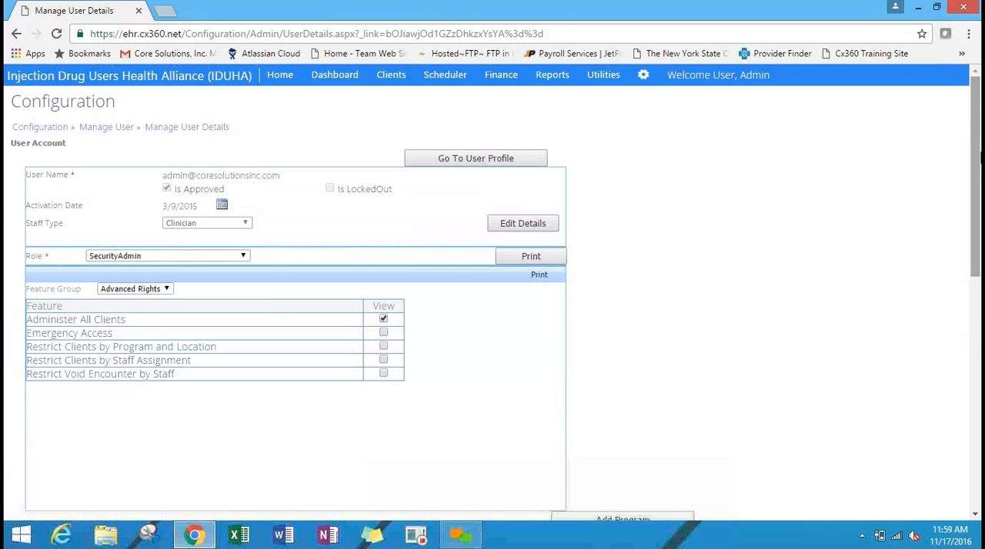
Return to Configuration and start a new template named "Test" in the Mail Merge Utility.
{"action": "left_click", "coordinate": [643, 75]}
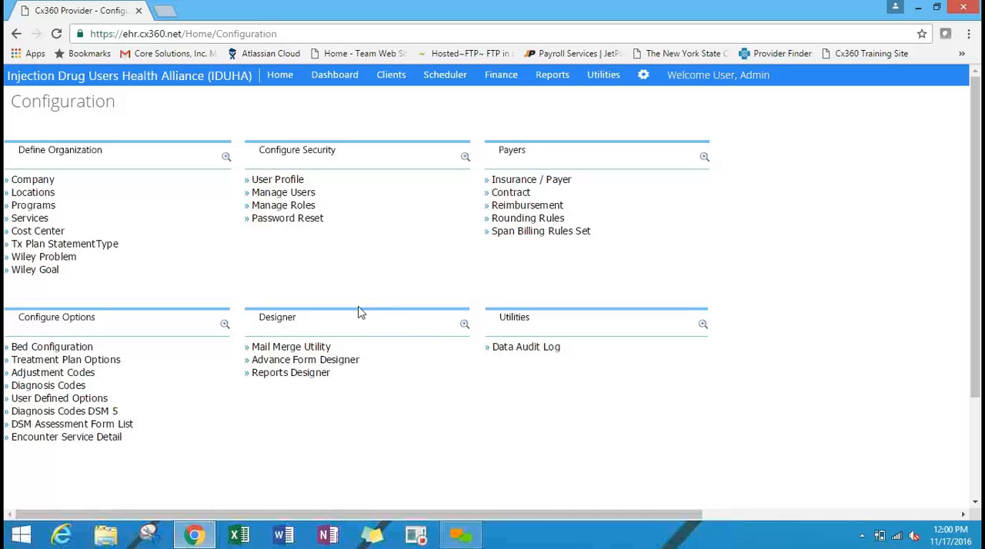
{"action": "left_click", "coordinate": [318, 348]}
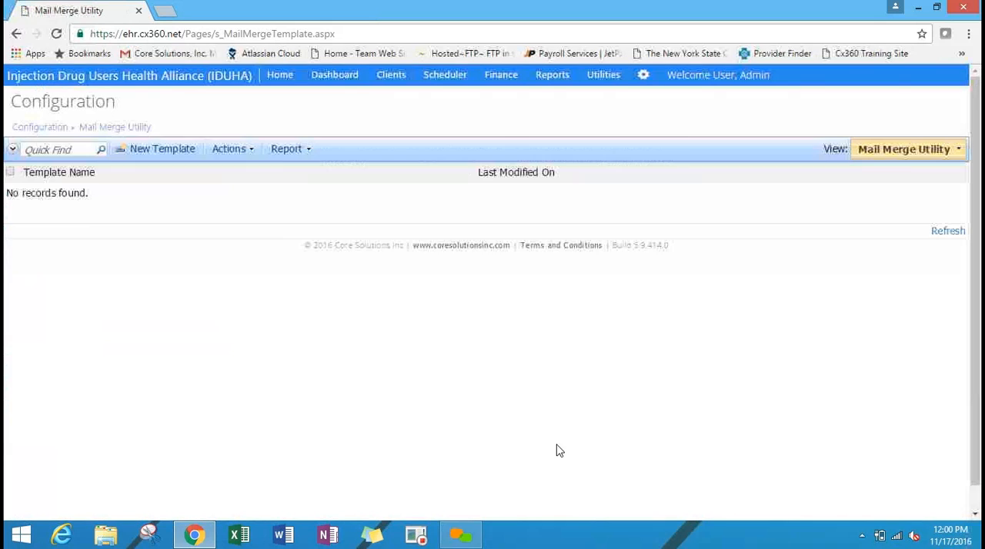
{"action": "left_click", "coordinate": [167, 158]}
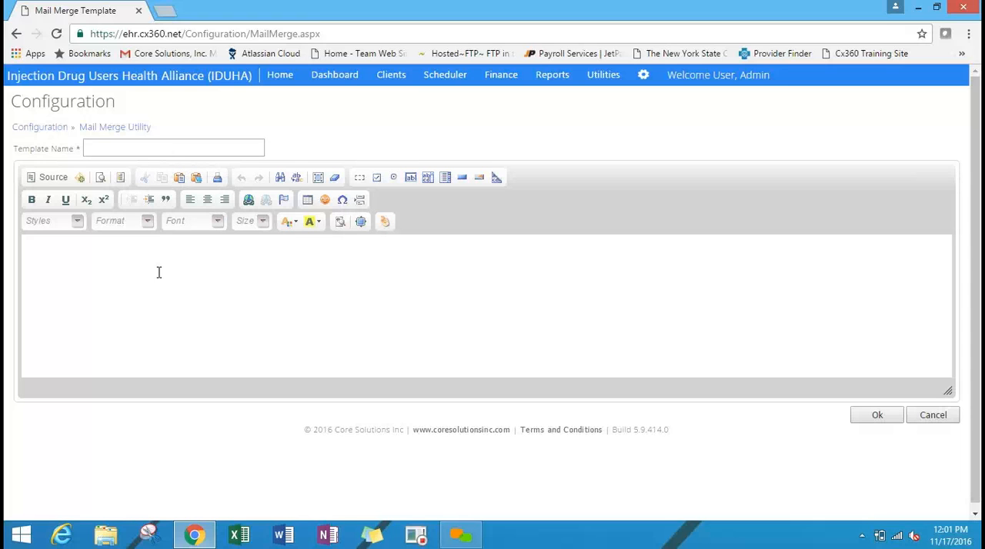
{"action": "left_click", "coordinate": [135, 146]}
{"action": "type", "text": "Te"}
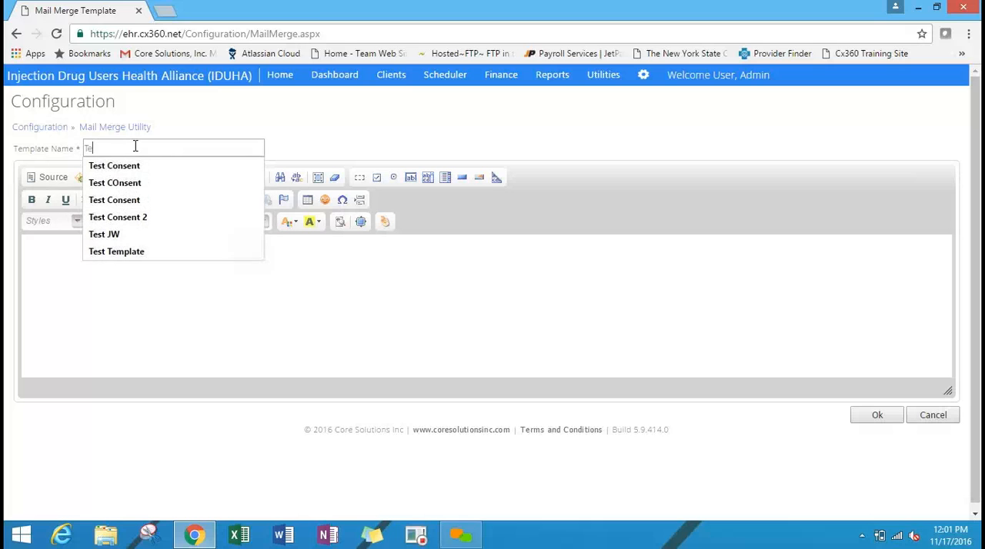
{"action": "type", "text": "st"}
Enter the sample text "ahf weh fw" in the template body, followed by a blank line and "sss".
{"action": "left_click", "coordinate": [308, 331]}
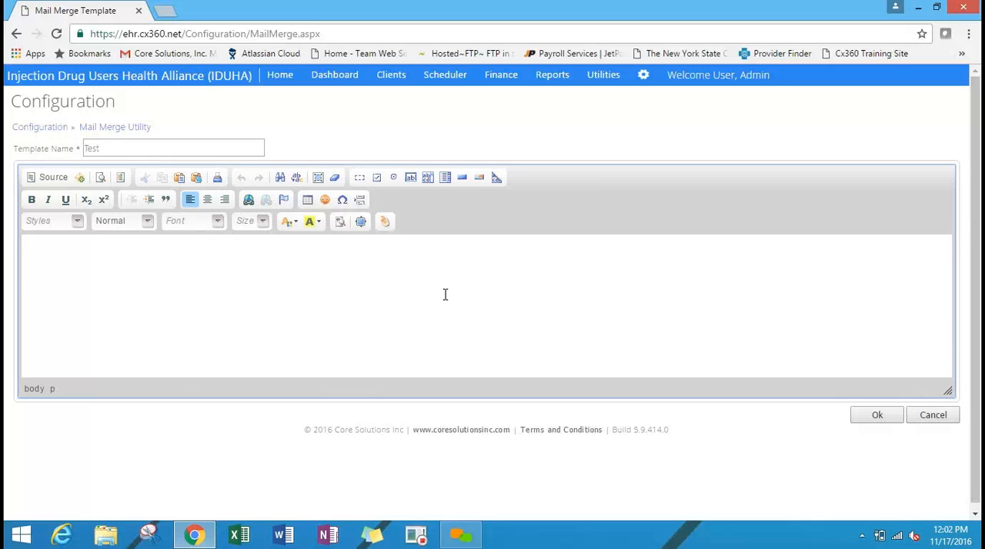
{"action": "type", "text": "ahf weh fw"}
{"action": "key", "text": "Return"}
{"action": "key", "text": "Return"}
{"action": "type", "text": "sss"}
Replace the body contents with the two-column Strange Template from the content templates.
{"action": "left_click", "coordinate": [120, 178]}
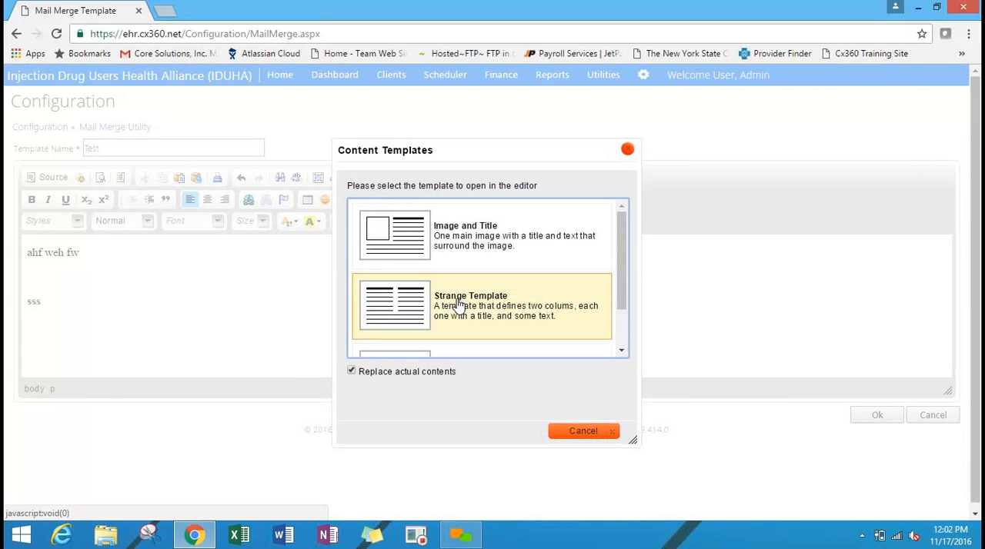
{"action": "left_click", "coordinate": [404, 305]}
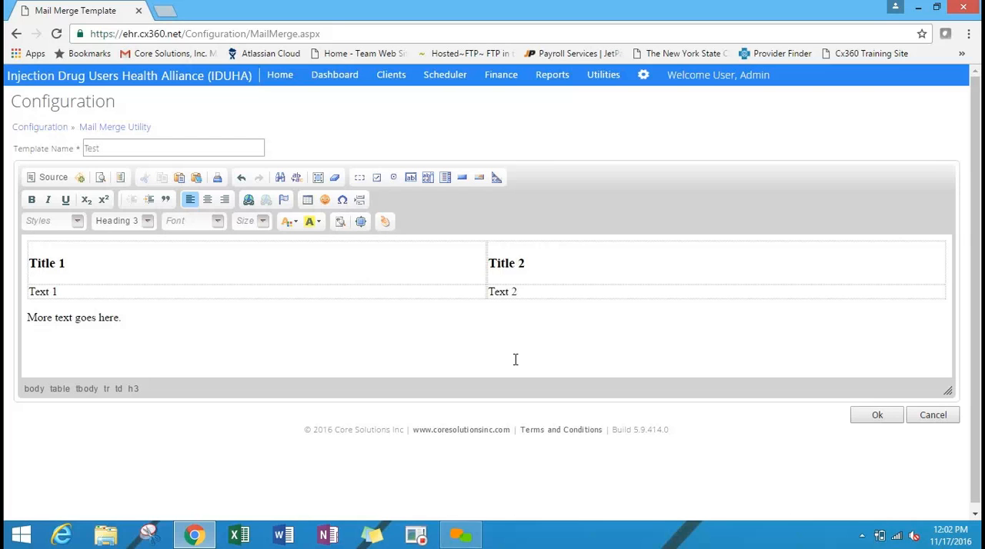
View the template's HTML source and return to the formatted view.
{"action": "left_click", "coordinate": [48, 178]}
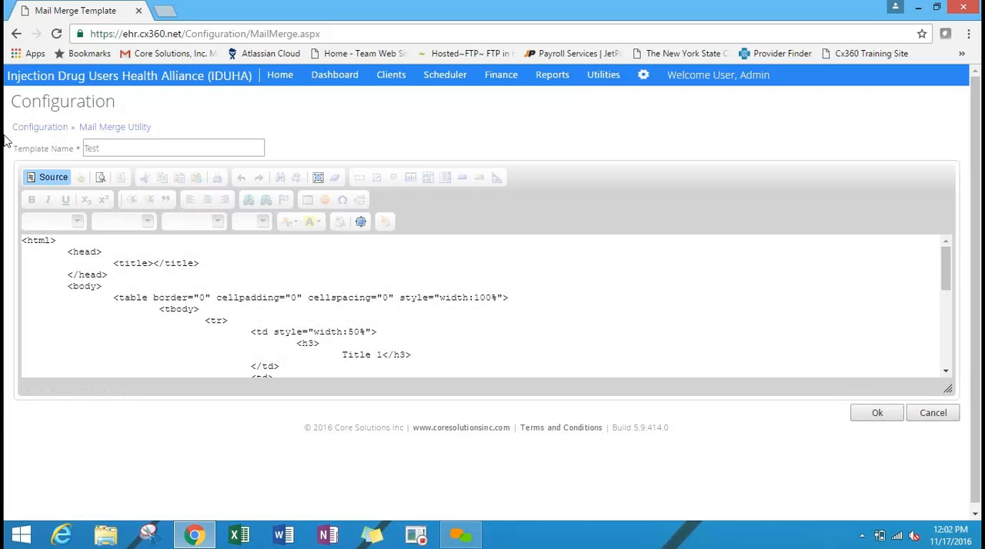
{"action": "left_click", "coordinate": [56, 177]}
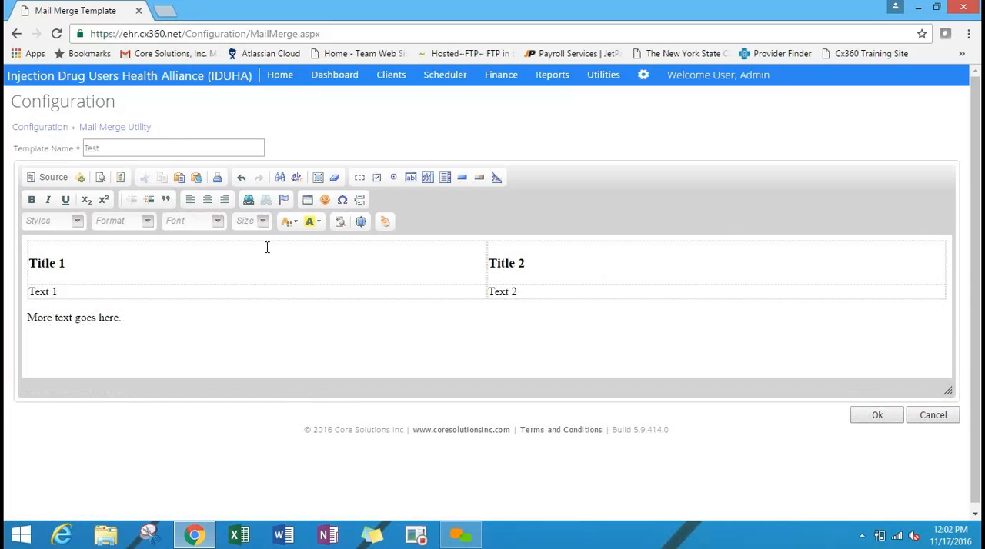
Delete the "Title 2" heading from the second column of the table.
{"action": "left_click", "coordinate": [528, 273]}
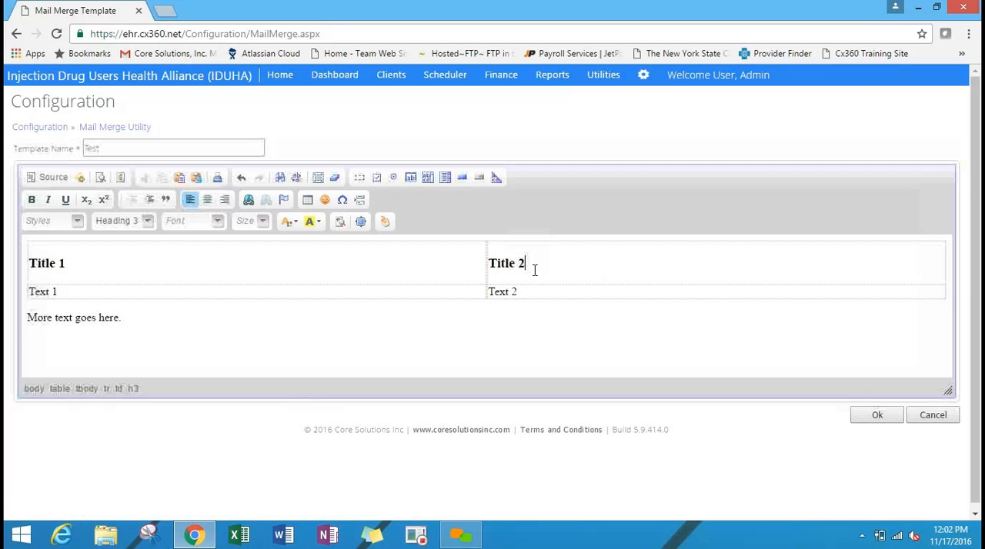
{"action": "key", "text": "BackSpace"}
{"action": "key", "text": "BackSpace"}
{"action": "key", "text": "BackSpace"}
{"action": "key", "text": "BackSpace"}
{"action": "key", "text": "BackSpace"}
{"action": "key", "text": "BackSpace"}
{"action": "key", "text": "BackSpace"}
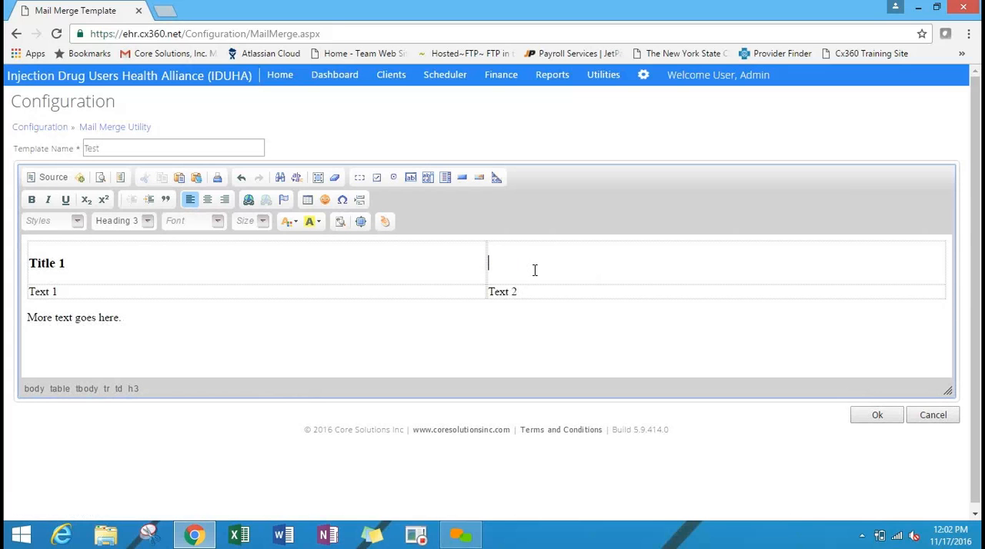
Review the available merge tags for the emptied heading cell without inserting any.
{"action": "left_click", "coordinate": [386, 224]}
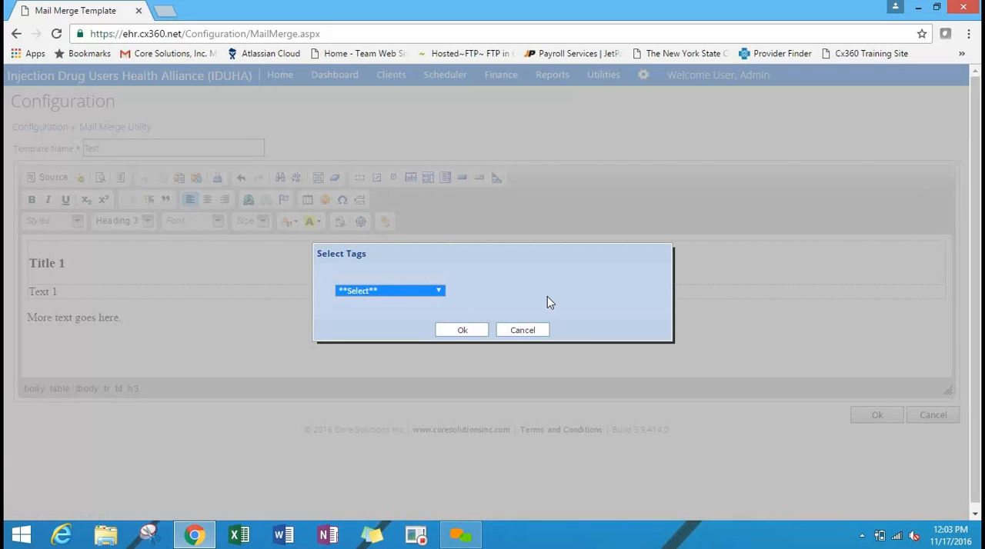
{"action": "left_click", "coordinate": [420, 285]}
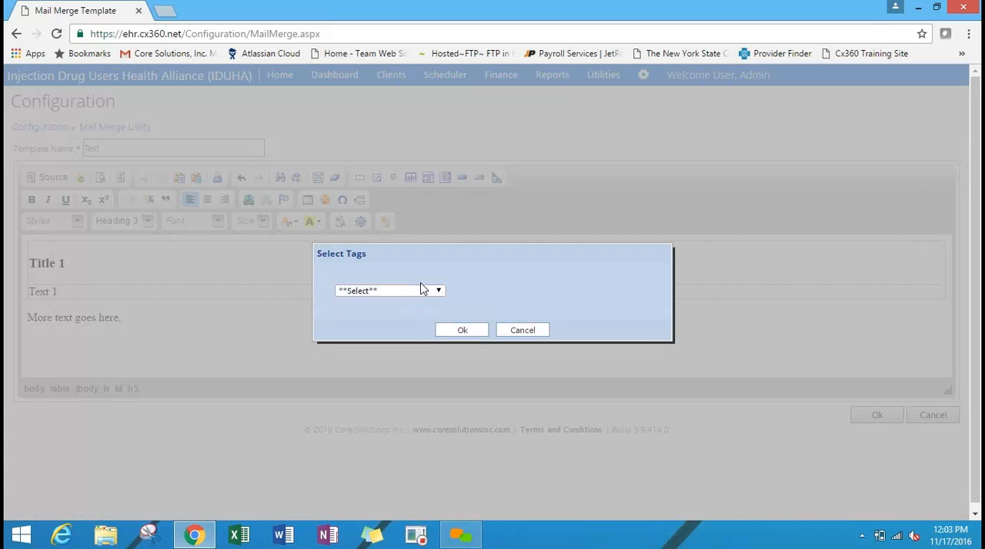
{"action": "left_click", "coordinate": [423, 290]}
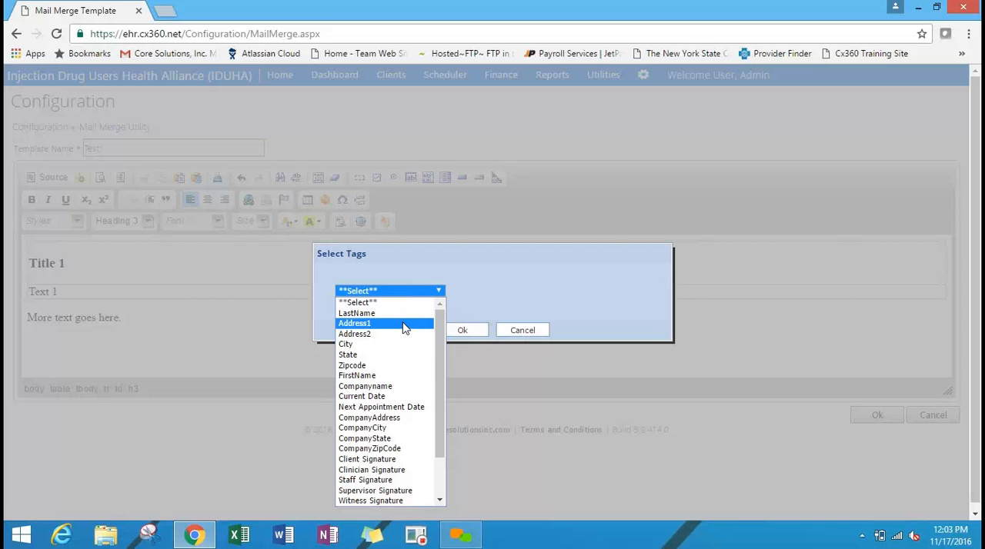
{"action": "left_click", "coordinate": [525, 332]}
{"action": "left_click", "coordinate": [525, 332]}
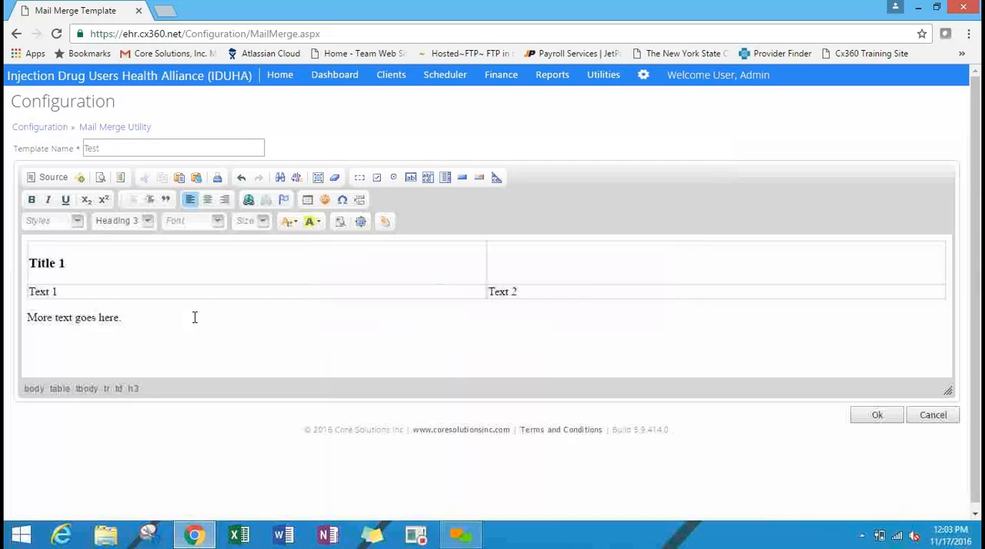
Delete the "More text goes here." paragraph and the "2" from the "Text 2" cell.
{"action": "left_click", "coordinate": [137, 321]}
{"action": "key", "text": "BackSpace"}
{"action": "key", "text": "BackSpace"}
{"action": "key", "text": "BackSpace"}
{"action": "key", "text": "BackSpace"}
{"action": "key", "text": "BackSpace"}
{"action": "key", "text": "BackSpace"}
{"action": "key", "text": "BackSpace"}
{"action": "key", "text": "BackSpace"}
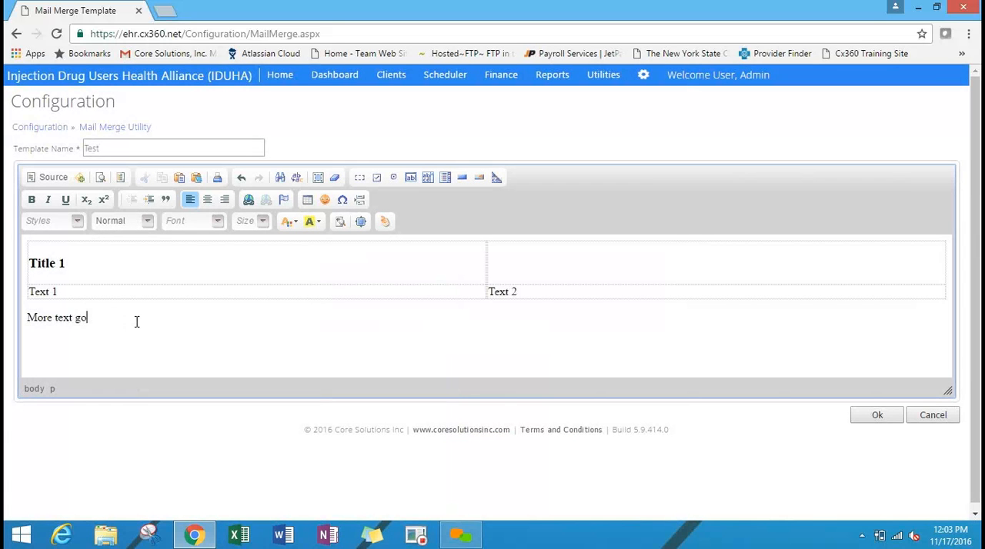
{"action": "key", "text": "BackSpace"}
{"action": "key", "text": "BackSpace"}
{"action": "key", "text": "BackSpace"}
{"action": "key", "text": "BackSpace"}
{"action": "key", "text": "BackSpace"}
{"action": "key", "text": "BackSpace"}
{"action": "key", "text": "BackSpace"}
{"action": "key", "text": "BackSpace"}
{"action": "key", "text": "BackSpace"}
{"action": "key", "text": "BackSpace"}
{"action": "key", "text": "BackSpace"}
{"action": "key", "text": "BackSpace"}
{"action": "key", "text": "BackSpace"}
{"action": "key", "text": "BackSpace"}
{"action": "key", "text": "BackSpace"}
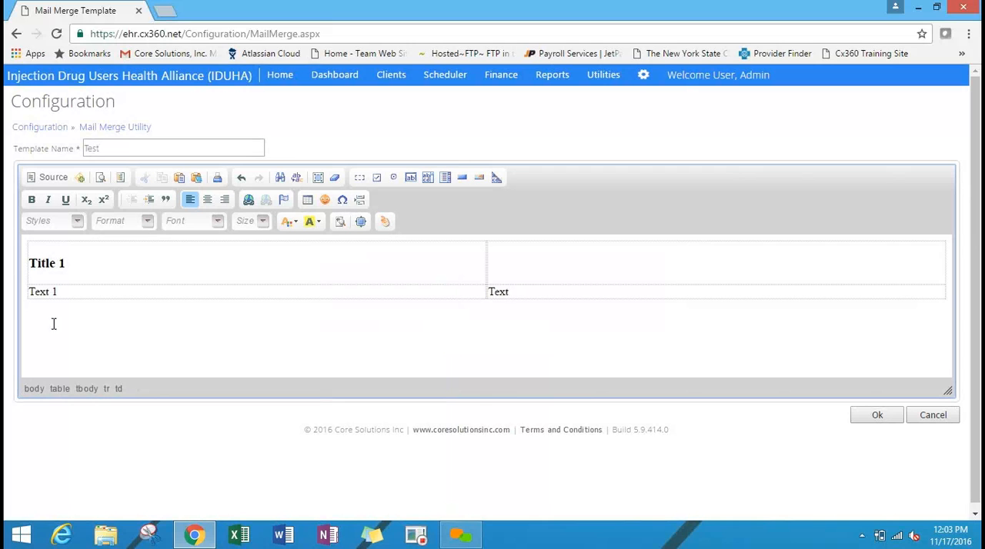
Begin a sentence below the table with "I" followed by the FirstName tag.
{"action": "left_click", "coordinate": [54, 326]}
{"action": "type", "text": "I"}
{"action": "left_click", "coordinate": [385, 221]}
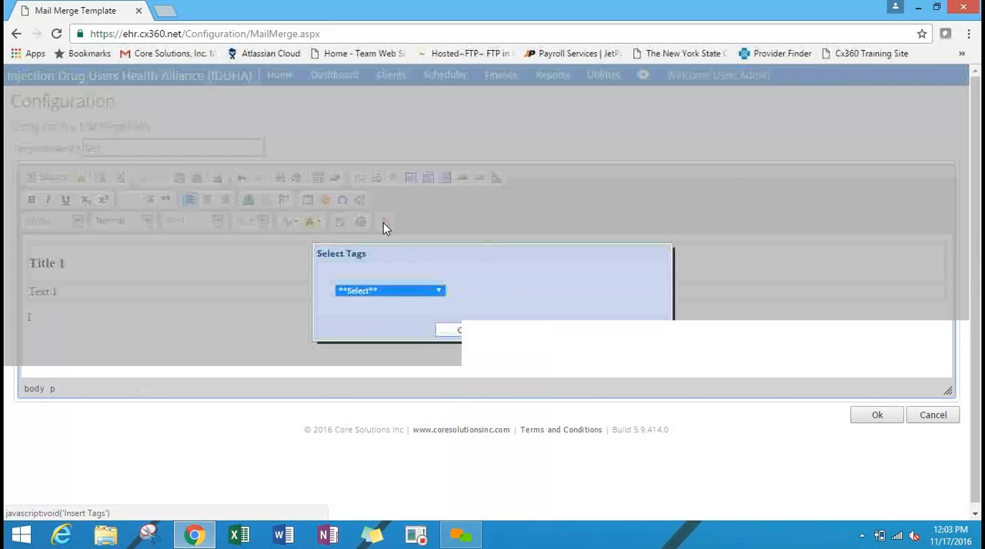
{"action": "left_click", "coordinate": [423, 293]}
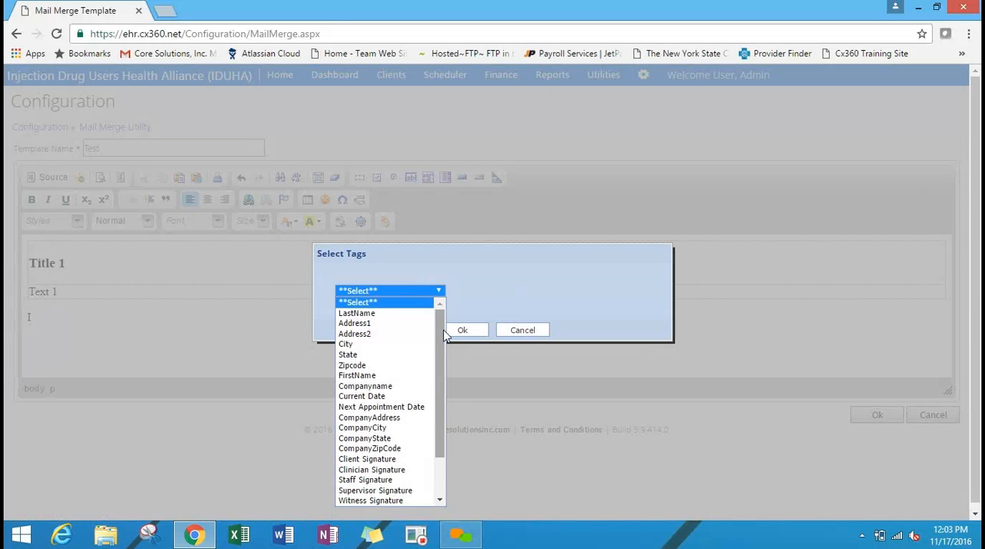
{"action": "left_click", "coordinate": [408, 375]}
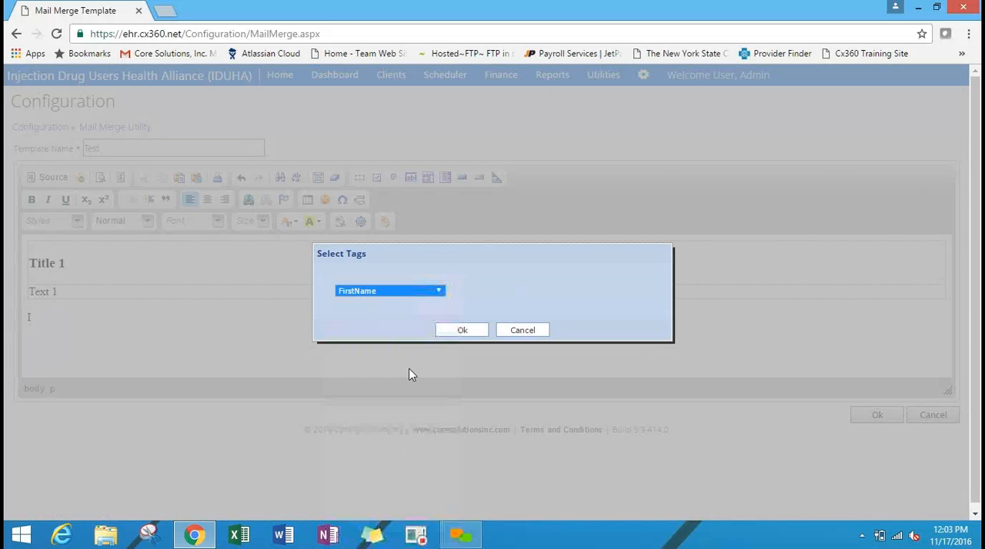
{"action": "left_click", "coordinate": [462, 333]}
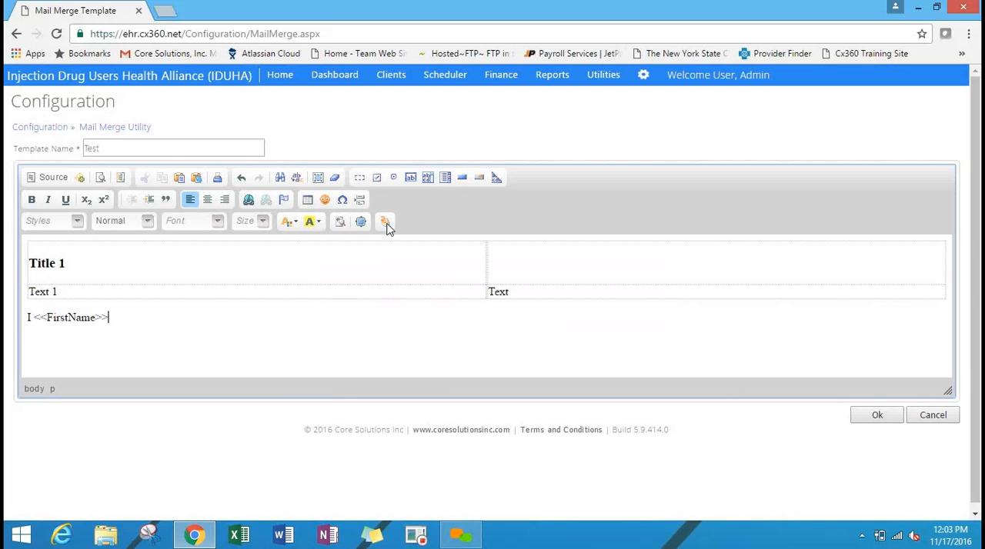
Complete the sentence with the LastName tag and the text "give consent.".
{"action": "left_click", "coordinate": [387, 223]}
{"action": "left_click", "coordinate": [422, 289]}
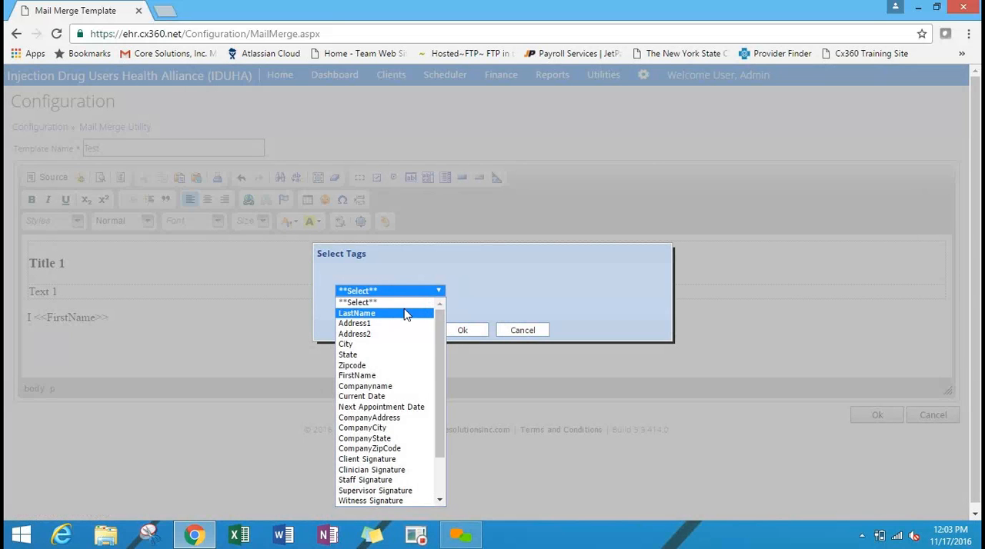
{"action": "left_click", "coordinate": [406, 314]}
{"action": "left_click", "coordinate": [455, 333]}
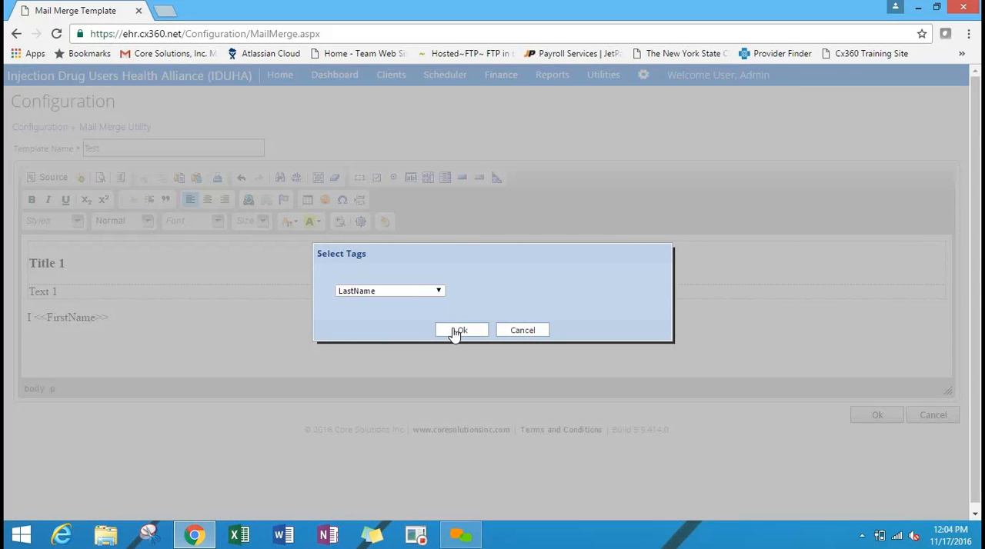
{"action": "type", "text": "give c"}
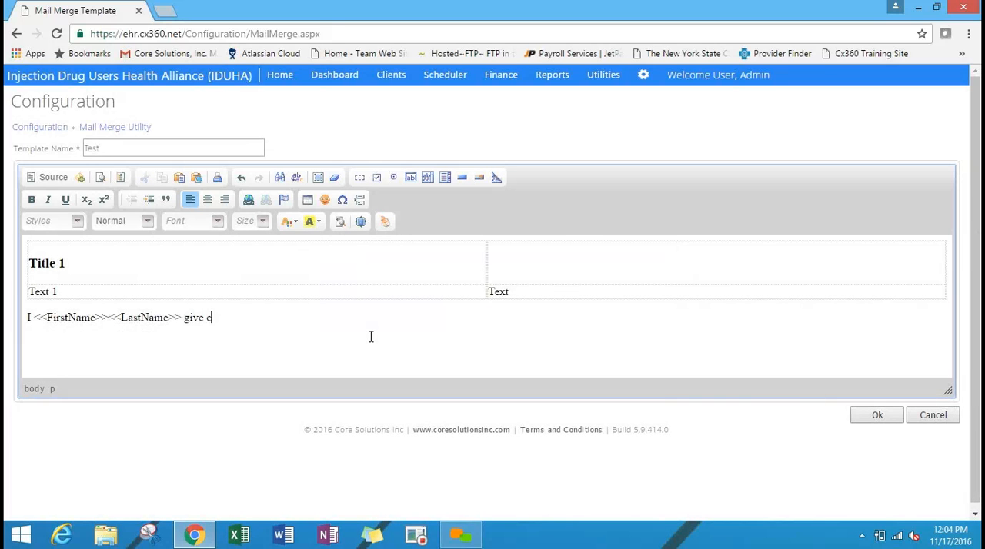
{"action": "type", "text": "onsent."}
Replace the table's title row with the Companyname tag.
{"action": "left_click_drag", "start_coordinate": [540, 264], "coordinate": [385, 216]}
{"action": "left_click", "coordinate": [385, 221]}
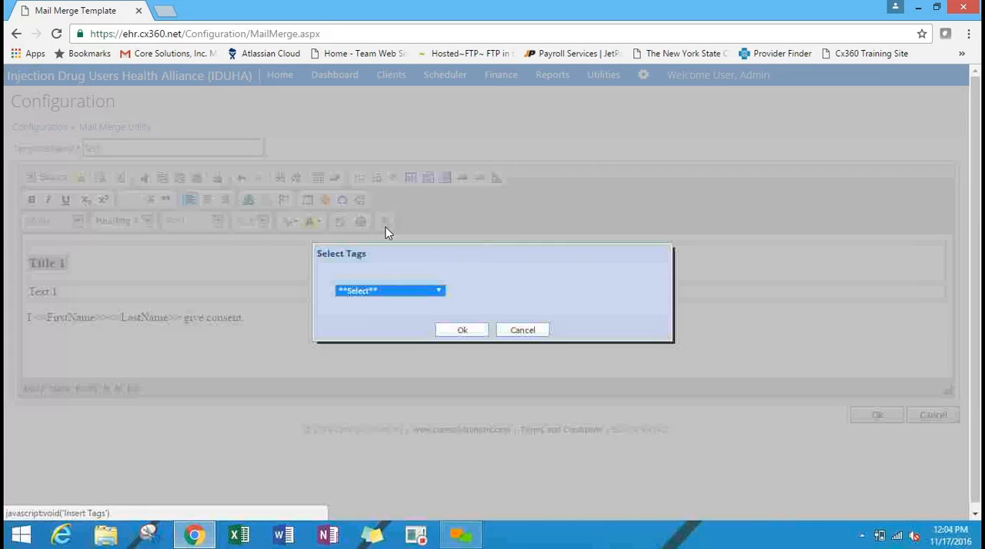
{"action": "left_click", "coordinate": [398, 290]}
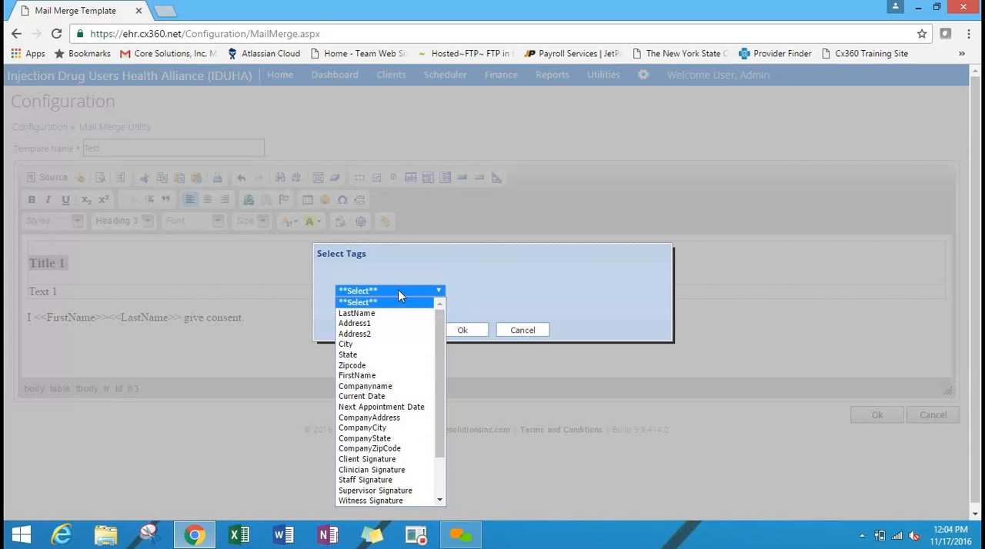
{"action": "left_click", "coordinate": [403, 386]}
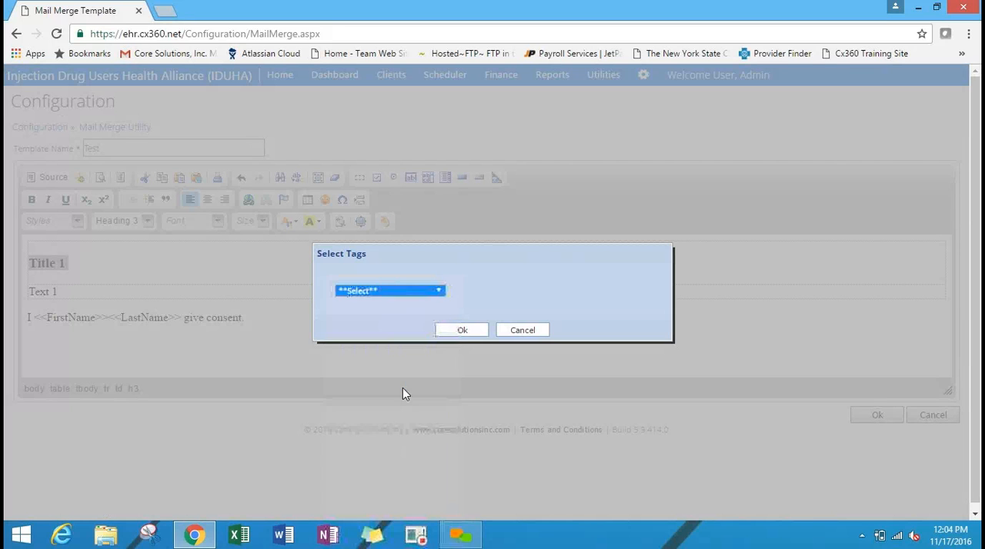
{"action": "left_click", "coordinate": [462, 332]}
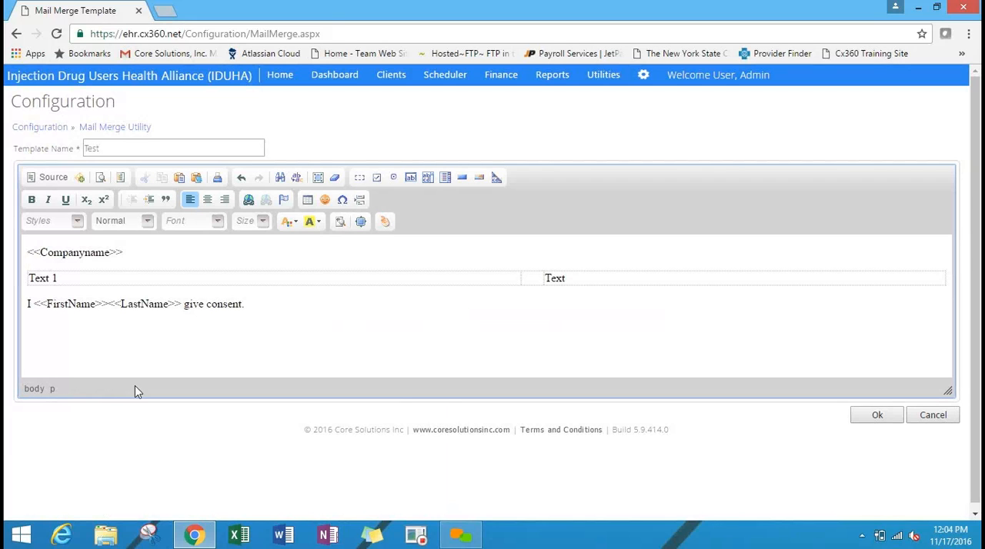
Add two new paragraphs below the consent sentence.
{"action": "left_click", "coordinate": [200, 346]}
{"action": "left_click", "coordinate": [336, 308]}
{"action": "key", "text": "Return"}
{"action": "key", "text": "Return"}
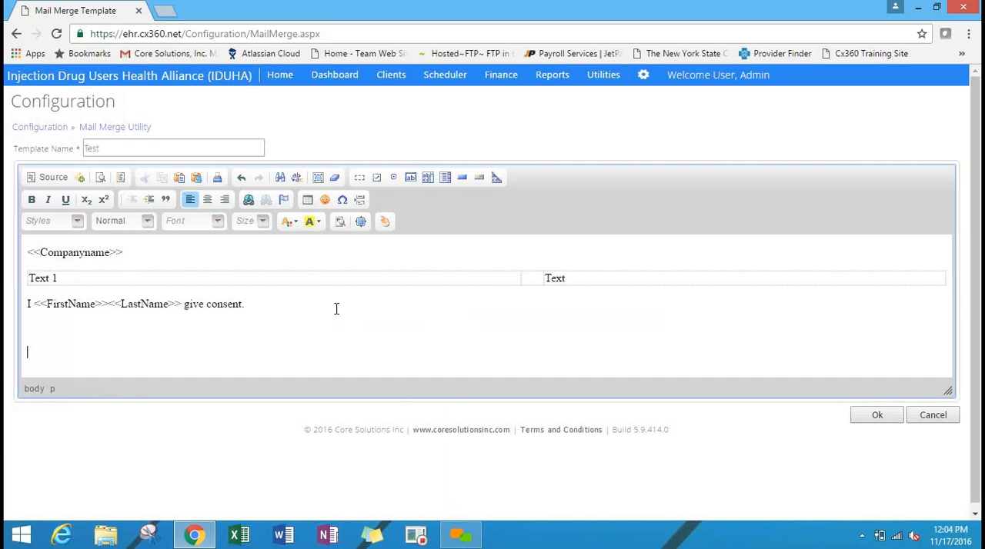
Examine the signature and signature date tags in the tag list, leaving it without a selection.
{"action": "left_click", "coordinate": [385, 223]}
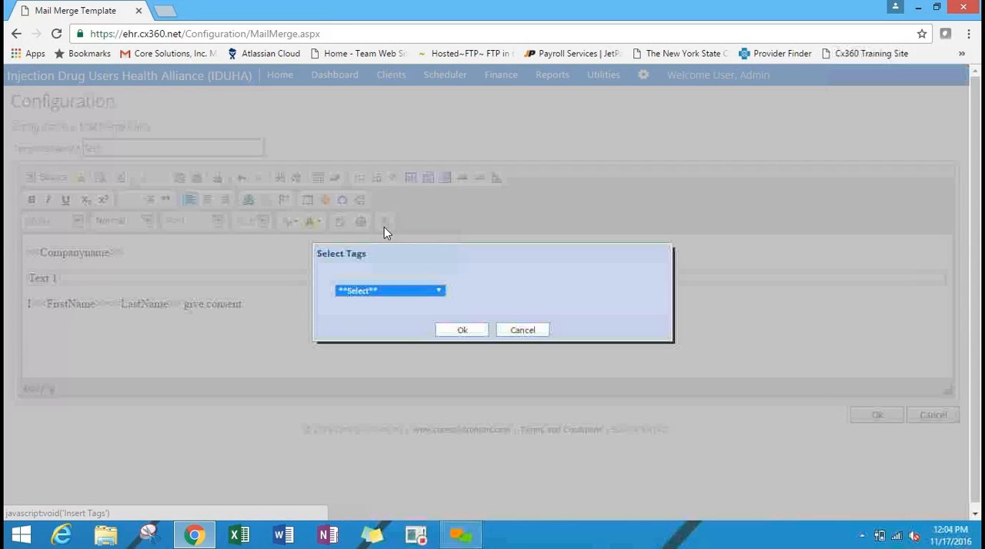
{"action": "left_click", "coordinate": [406, 297]}
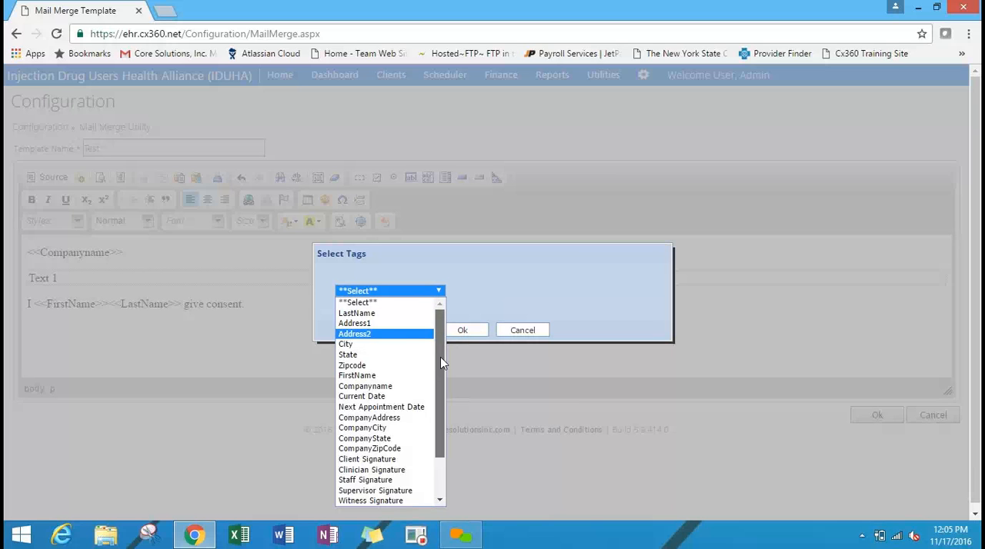
{"action": "left_click_drag", "start_coordinate": [440, 357], "coordinate": [445, 410]}
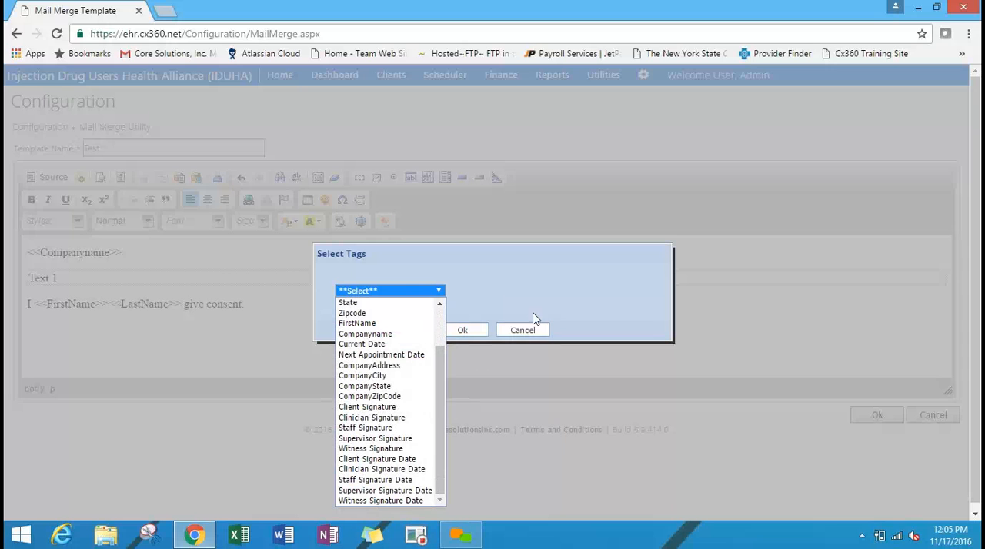
{"action": "left_click", "coordinate": [522, 330]}
Add the label "Client Signature" below the consent sentence, followed by the Client Signature tag.
{"action": "left_click", "coordinate": [64, 336]}
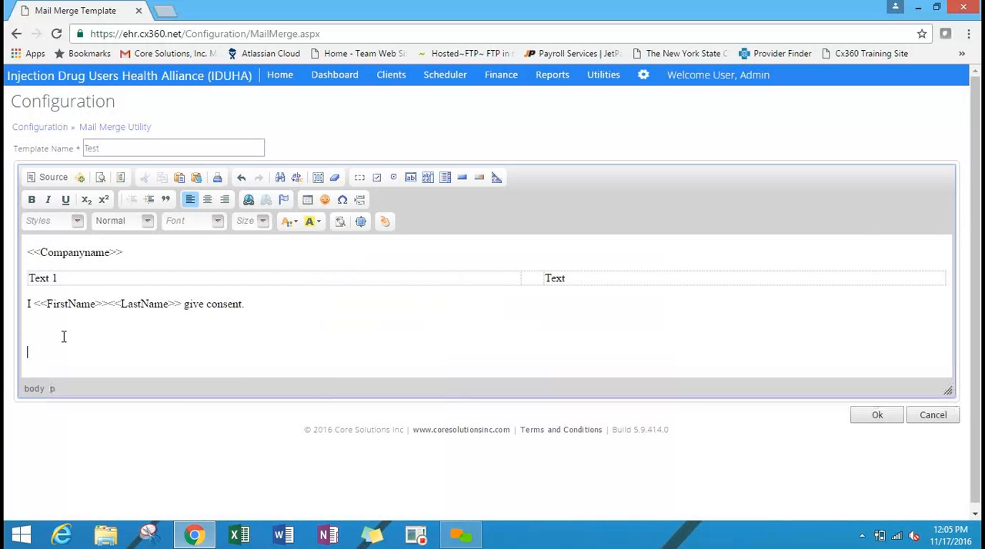
{"action": "type", "text": "Client Signature"}
{"action": "left_click", "coordinate": [385, 221]}
{"action": "left_click", "coordinate": [434, 291]}
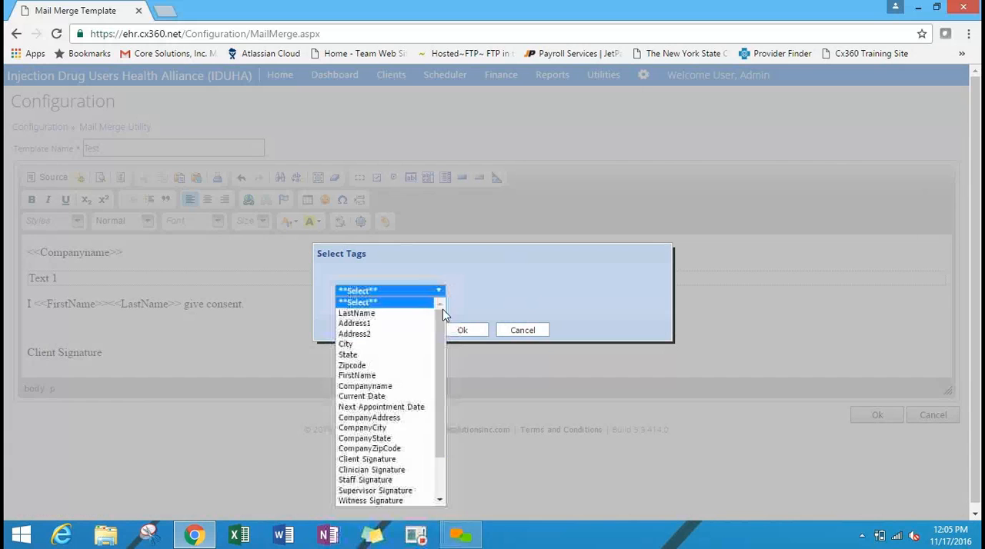
{"action": "left_click_drag", "start_coordinate": [441, 324], "coordinate": [442, 409]}
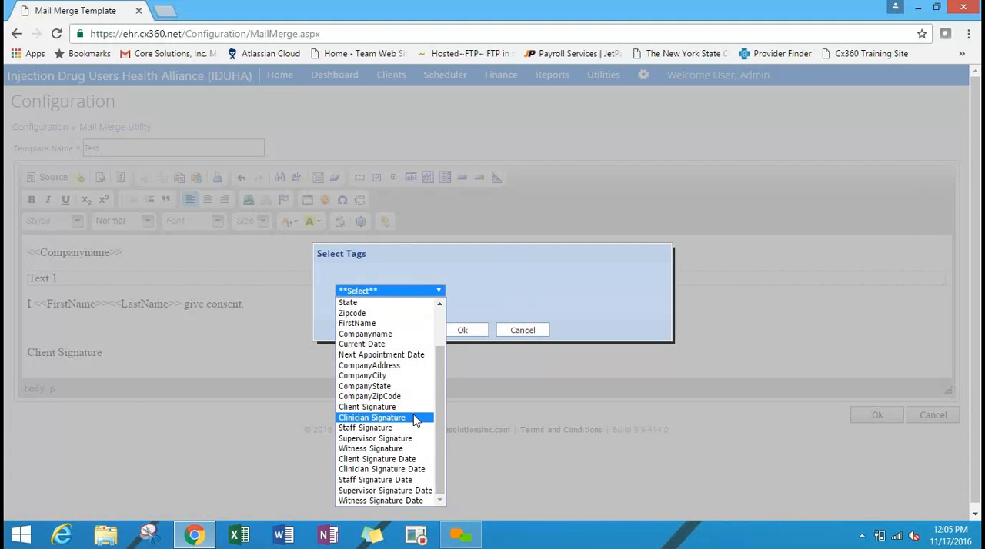
{"action": "left_click", "coordinate": [412, 414]}
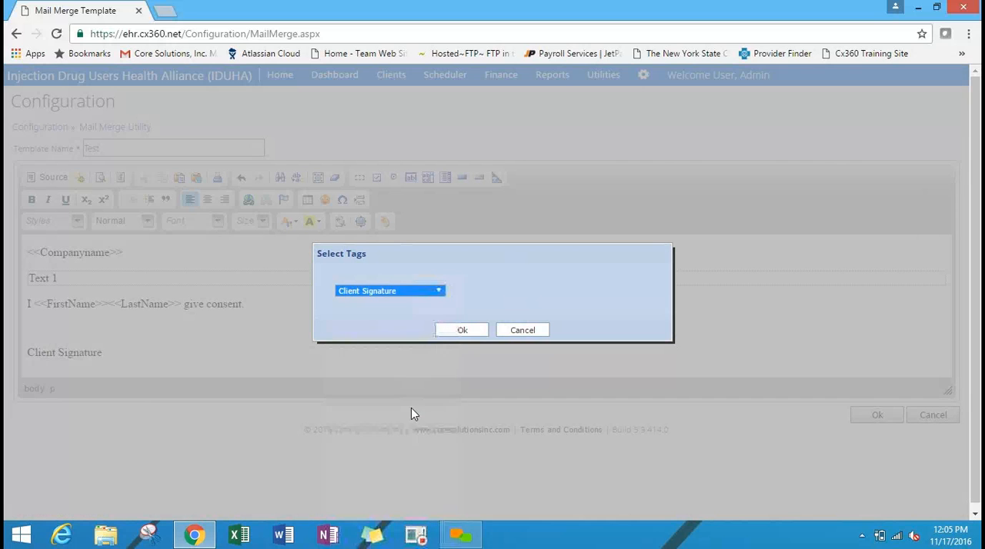
{"action": "left_click", "coordinate": [460, 332]}
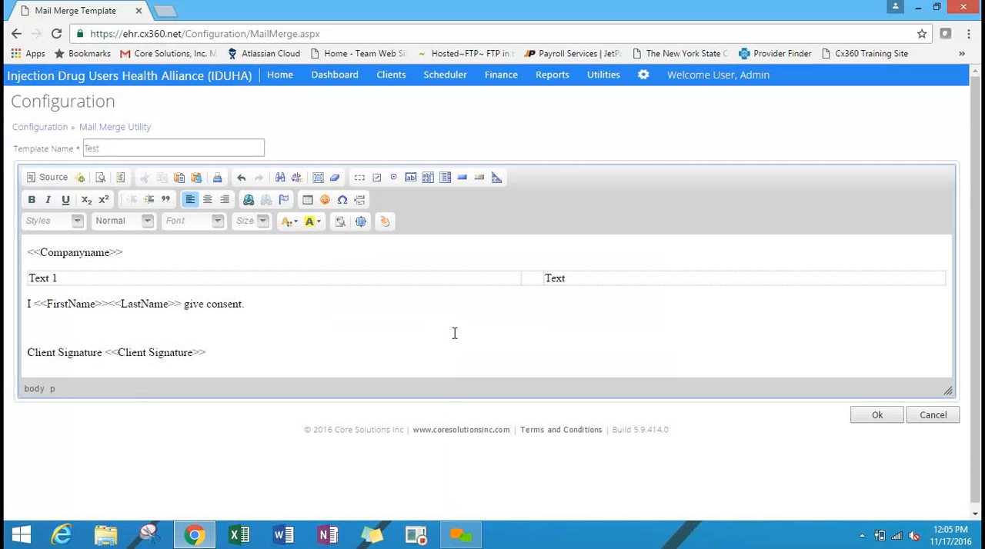
Insert the Client Signature Date tag after the Client Signature tag.
{"action": "left_click", "coordinate": [383, 222]}
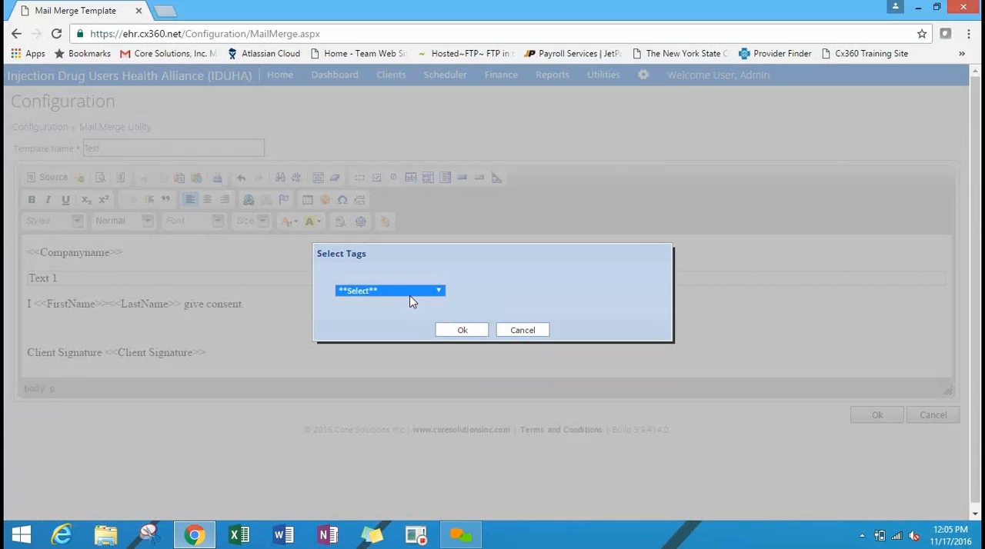
{"action": "left_click", "coordinate": [409, 299]}
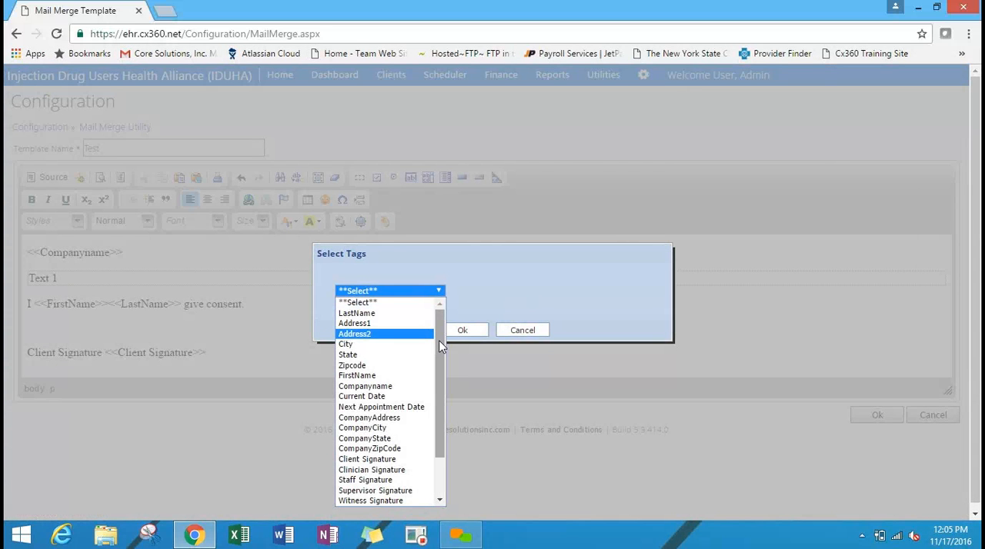
{"action": "left_click_drag", "start_coordinate": [441, 347], "coordinate": [449, 435]}
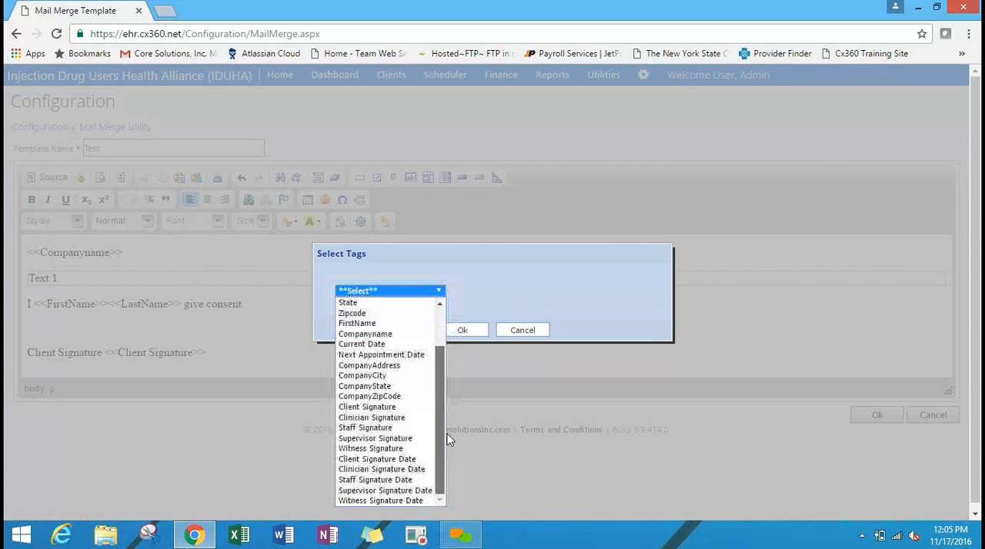
{"action": "left_click", "coordinate": [413, 461]}
{"action": "left_click", "coordinate": [463, 331]}
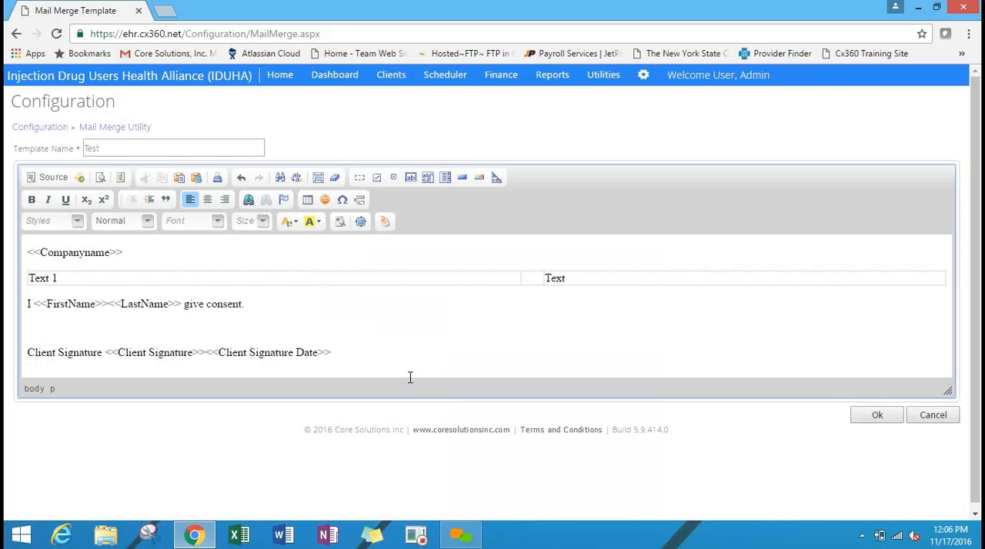
Add the label "Staff Signature" on a new line below the client signature, followed by the Staff Signature tag.
{"action": "key", "text": "Return"}
{"action": "type", "text": "Staff"}
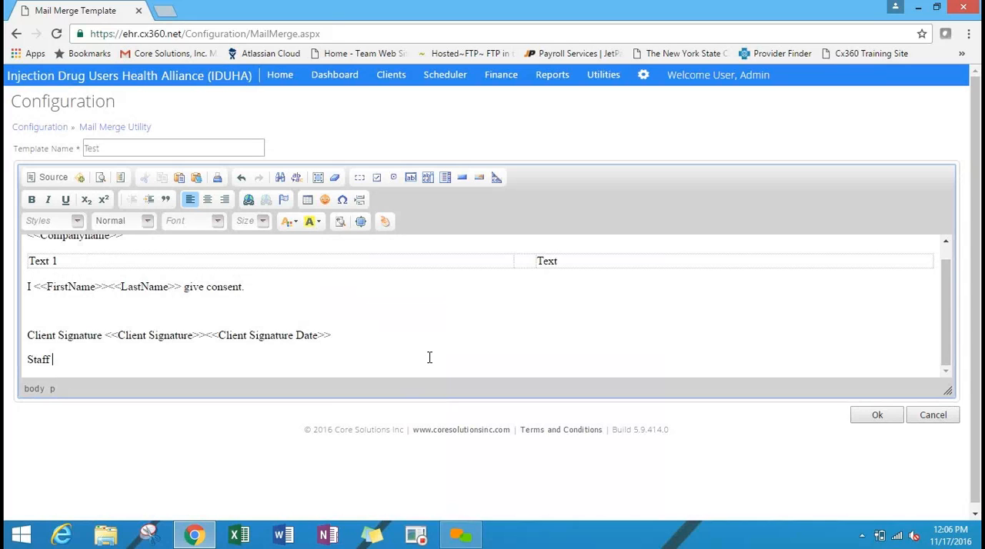
{"action": "type", "text": "Signature"}
{"action": "left_click", "coordinate": [385, 223]}
{"action": "left_click", "coordinate": [414, 289]}
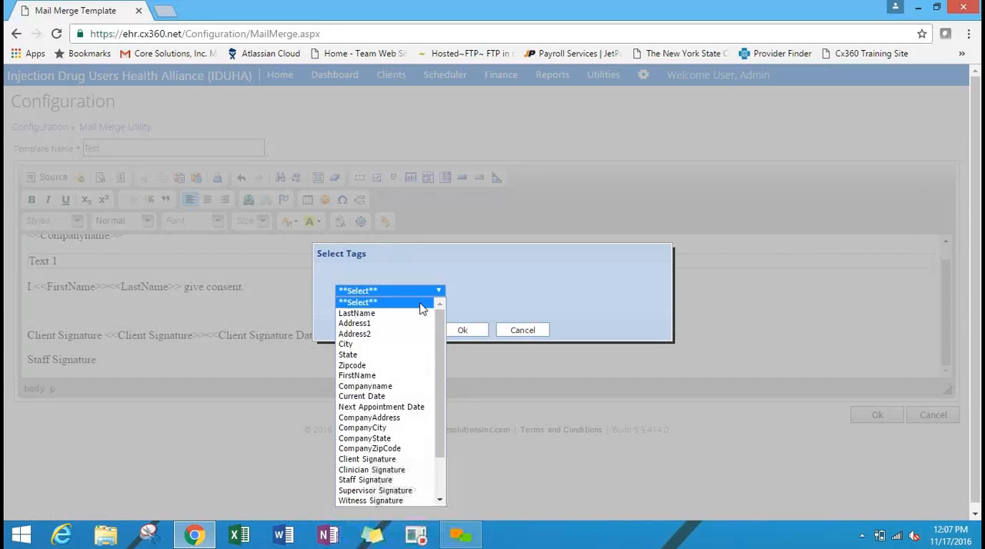
{"action": "left_click_drag", "start_coordinate": [441, 324], "coordinate": [443, 438]}
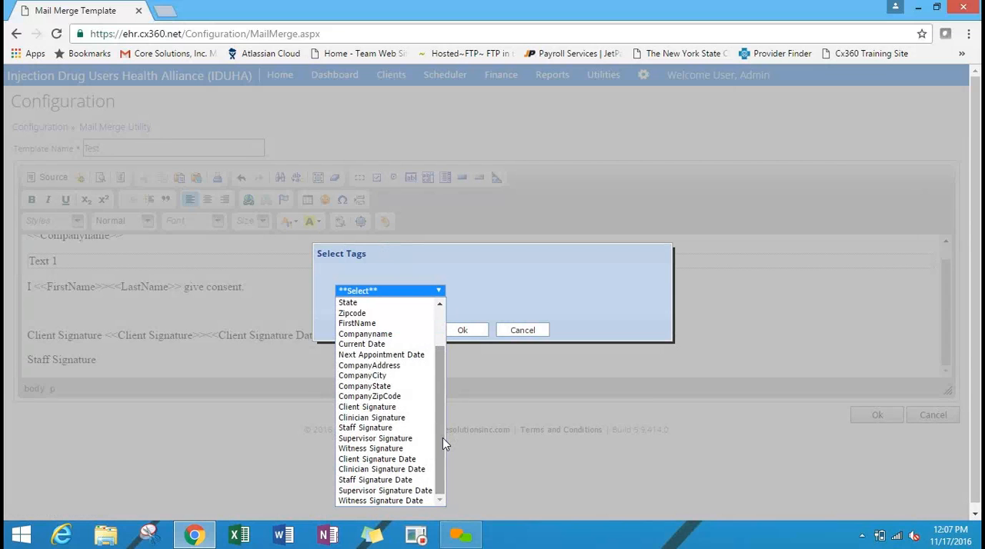
{"action": "left_click", "coordinate": [421, 473]}
{"action": "left_click", "coordinate": [420, 292]}
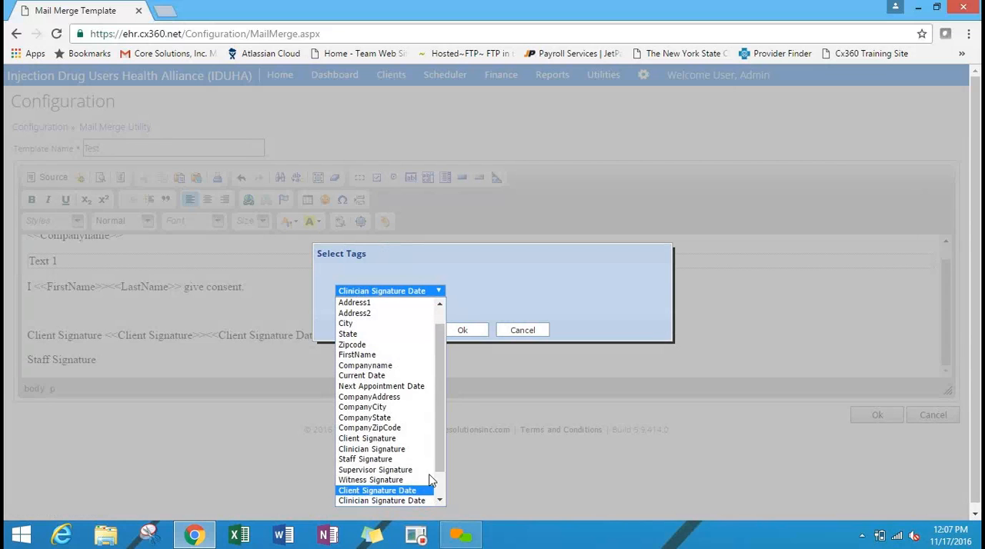
{"action": "scroll", "coordinate": [431, 477], "scroll_direction": "down", "scroll_amount": 1}
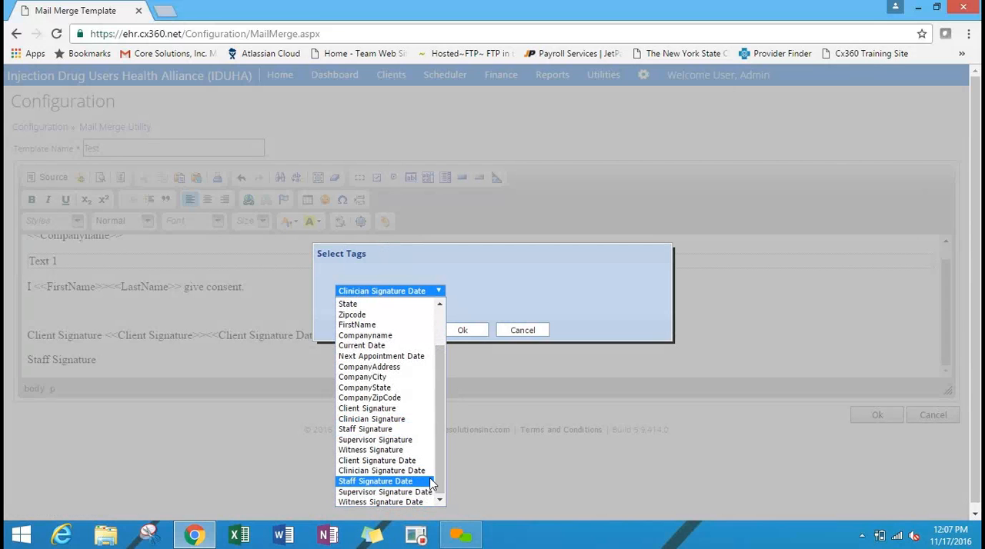
{"action": "left_click", "coordinate": [424, 429]}
{"action": "left_click", "coordinate": [461, 330]}
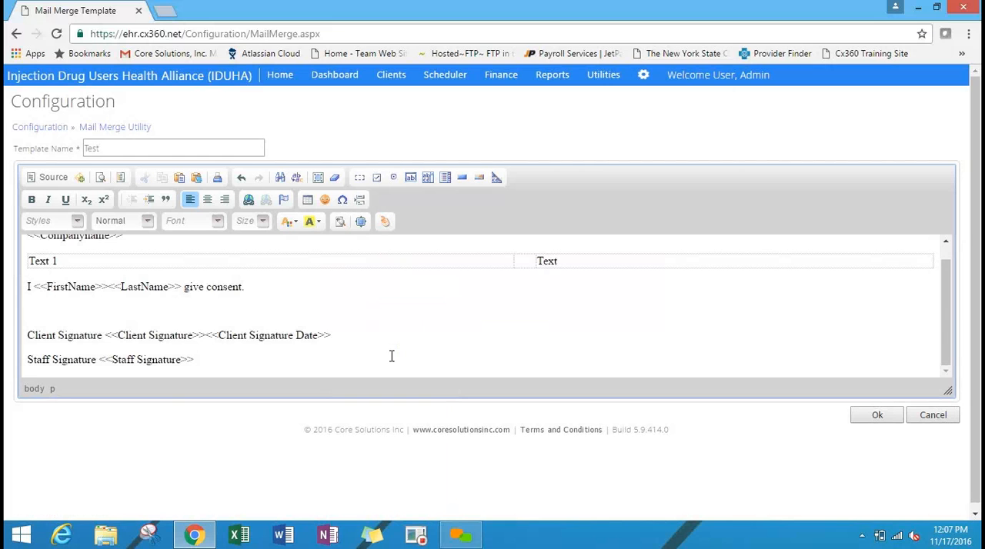
Insert the Staff Signature Date tag after the Staff Signature tag and save the template.
{"action": "left_click", "coordinate": [385, 221]}
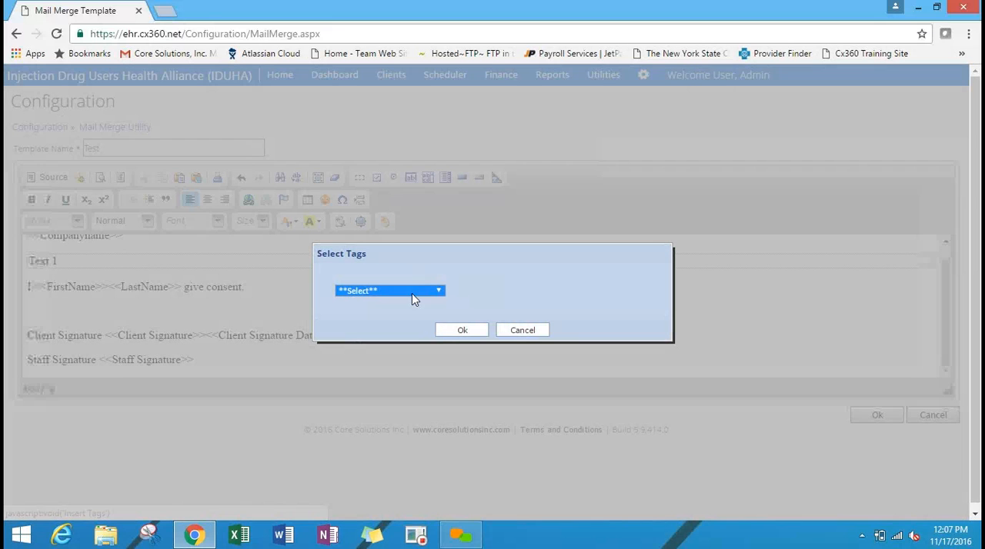
{"action": "left_click", "coordinate": [411, 293]}
{"action": "left_click_drag", "start_coordinate": [436, 340], "coordinate": [435, 440]}
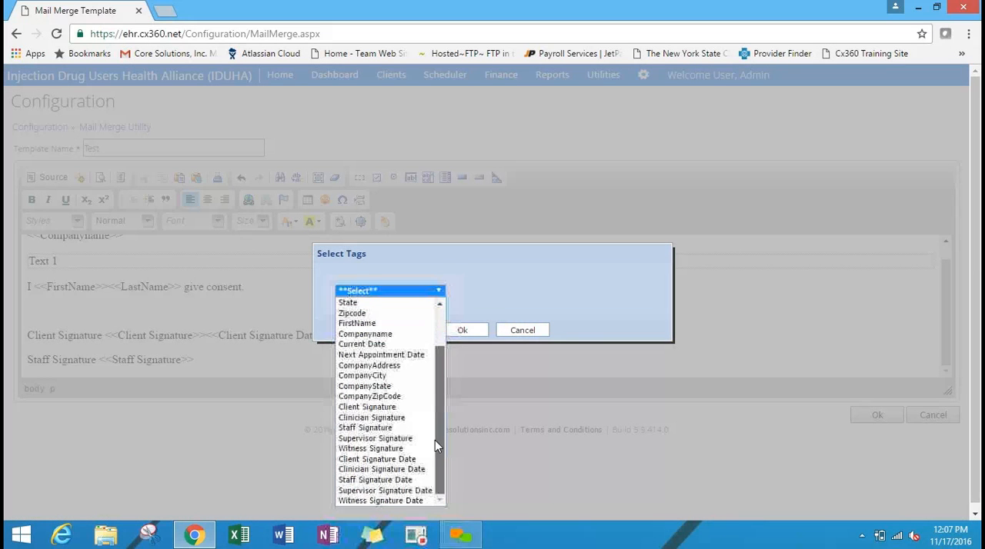
{"action": "left_click", "coordinate": [406, 480]}
{"action": "left_click", "coordinate": [471, 334]}
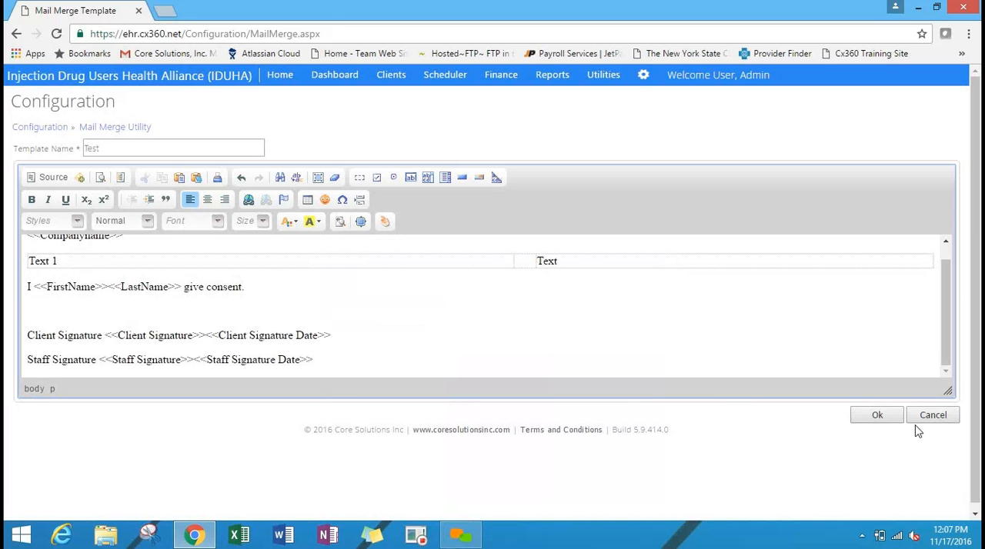
{"action": "left_click", "coordinate": [890, 422]}
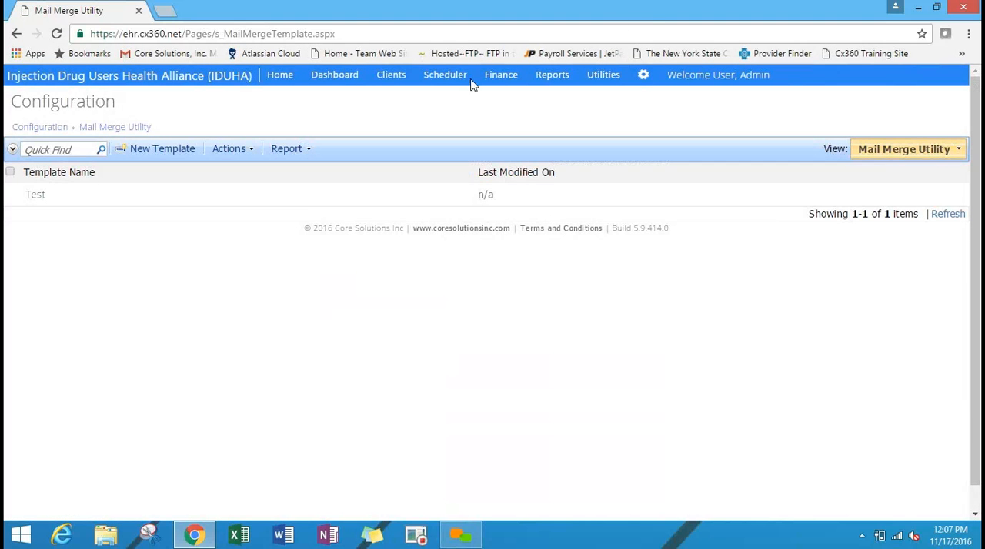
Look through the Client Management and Letters and Correspondence sections of the client chart for the mail merge letters feature.
{"action": "left_click", "coordinate": [391, 77]}
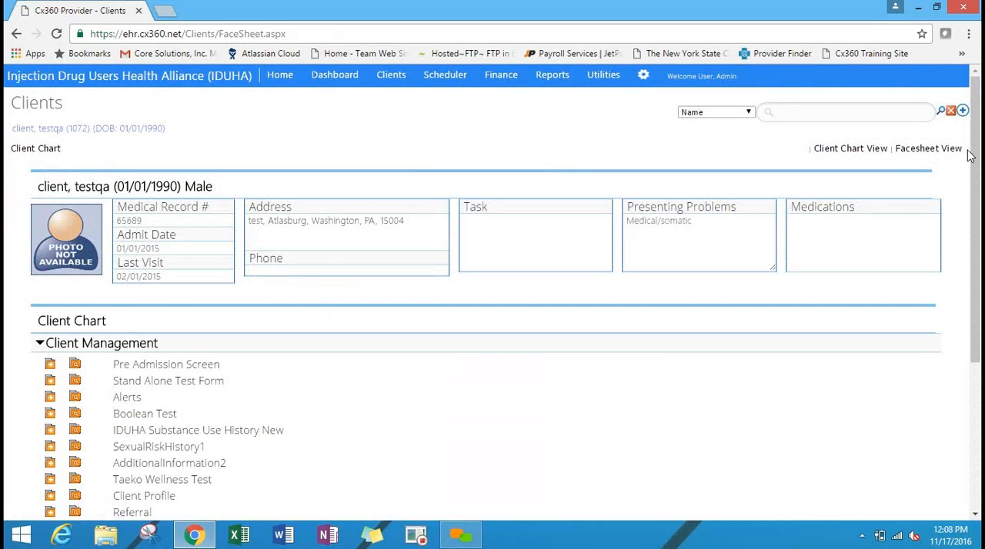
{"action": "key", "text": "ctrl+a"}
{"action": "left_click", "coordinate": [743, 136]}
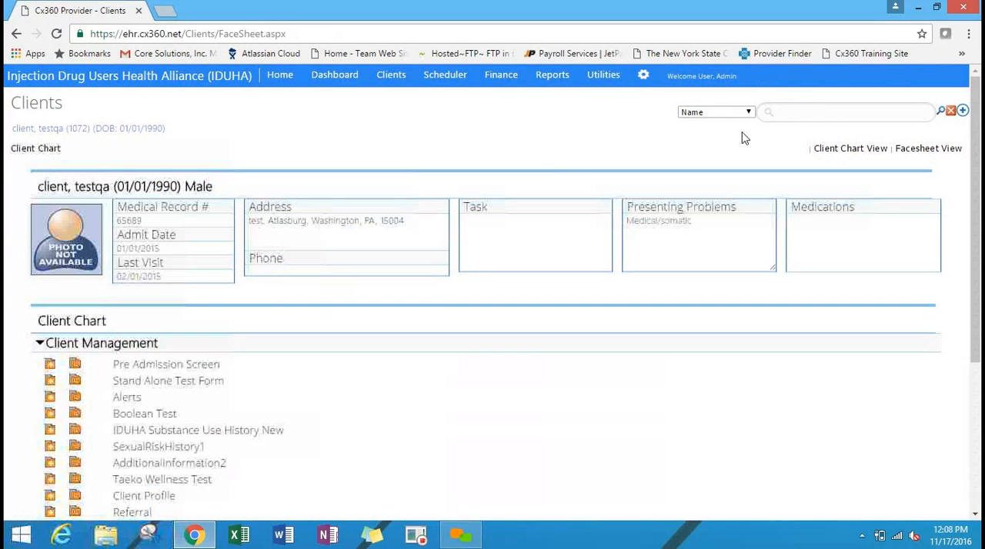
{"action": "scroll", "coordinate": [976, 220], "scroll_direction": "down", "scroll_amount": 1}
{"action": "scroll", "coordinate": [341, 280], "scroll_direction": "down", "scroll_amount": 2}
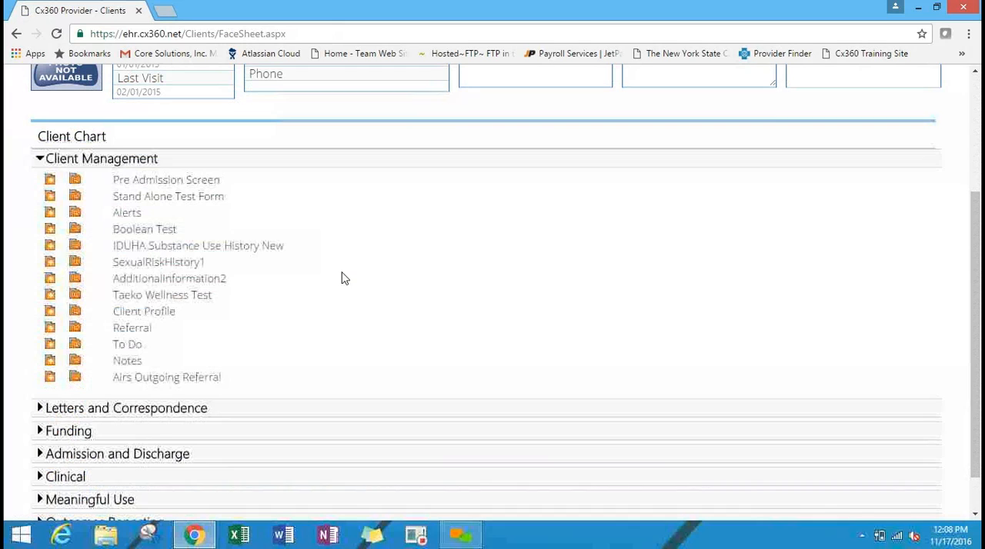
{"action": "left_click", "coordinate": [143, 411]}
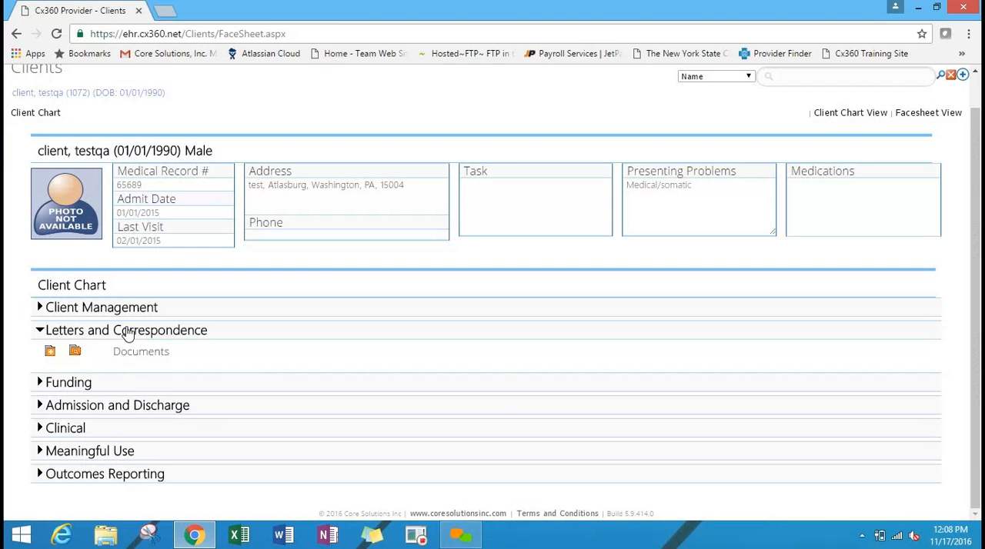
{"action": "left_click", "coordinate": [135, 311]}
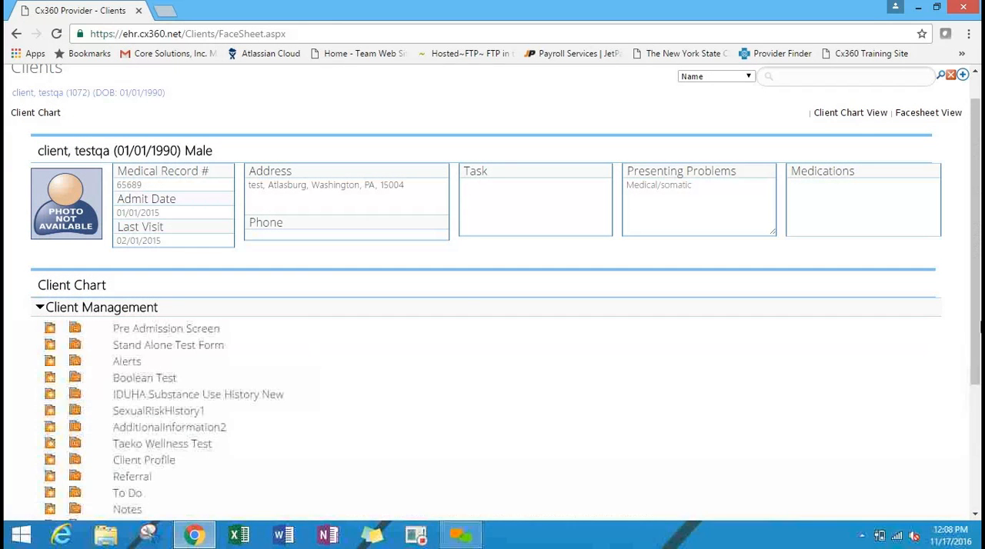
{"action": "left_click", "coordinate": [74, 311]}
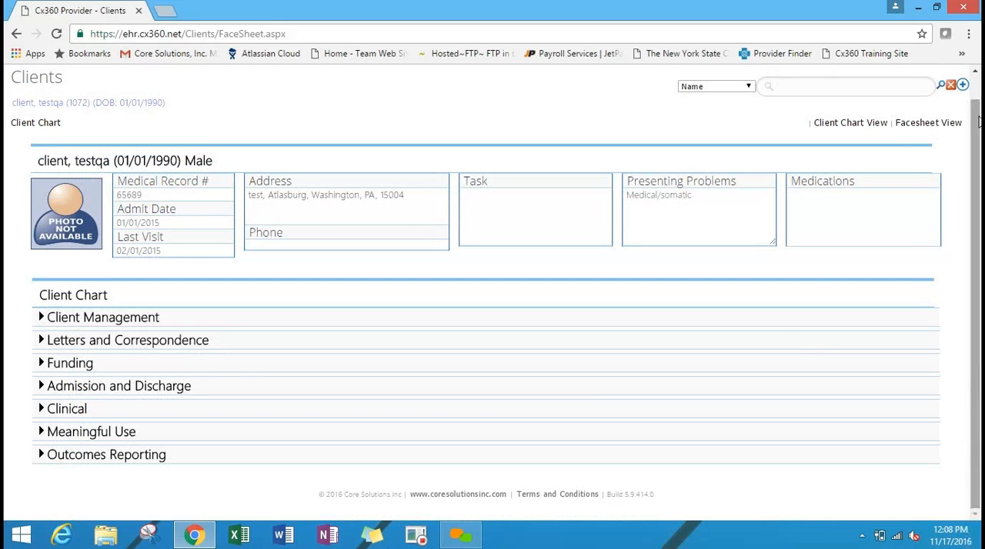
{"action": "left_click", "coordinate": [172, 346]}
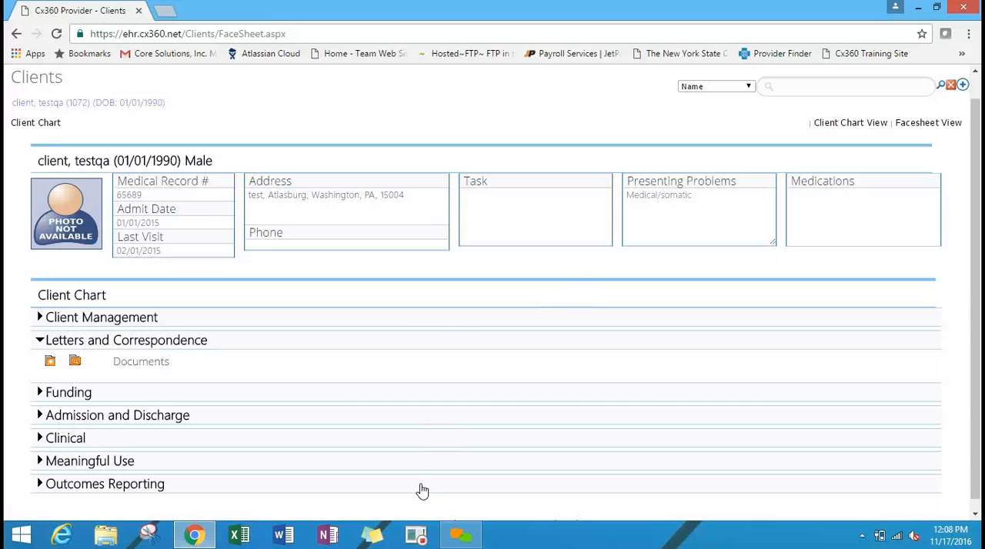
Return to the configuration and open the admin user's account details from Manage Users.
{"action": "scroll", "coordinate": [977, 323], "scroll_direction": "up", "scroll_amount": 1}
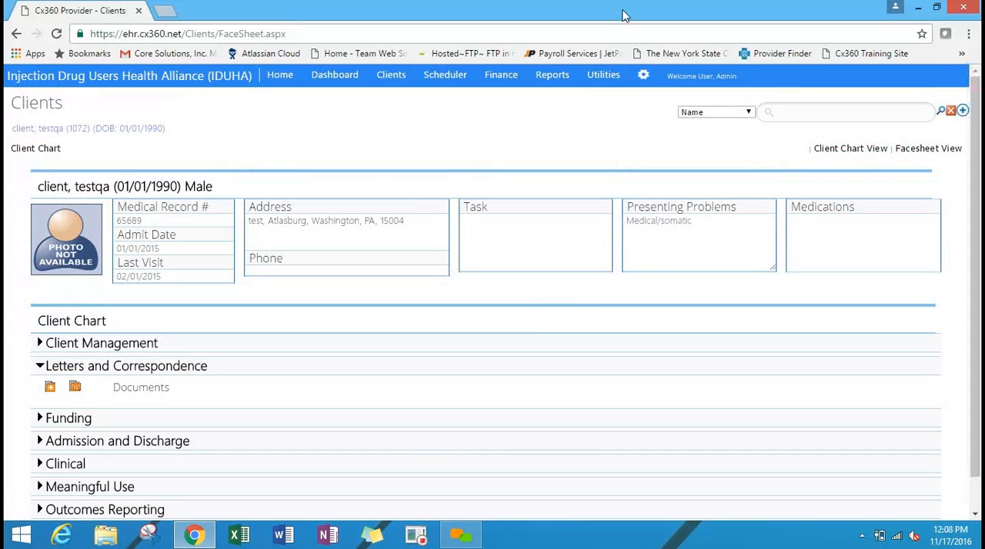
{"action": "left_click", "coordinate": [641, 80]}
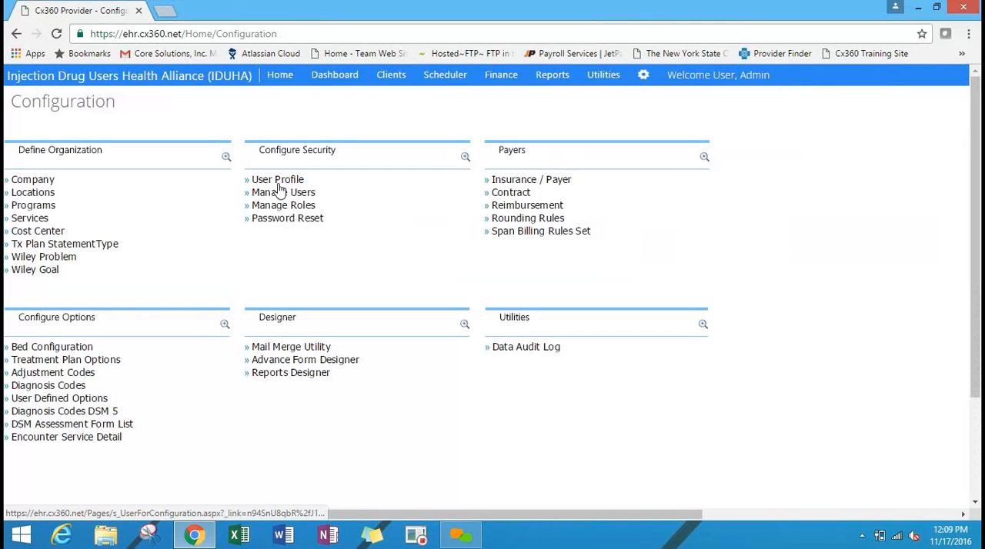
{"action": "left_click", "coordinate": [276, 192]}
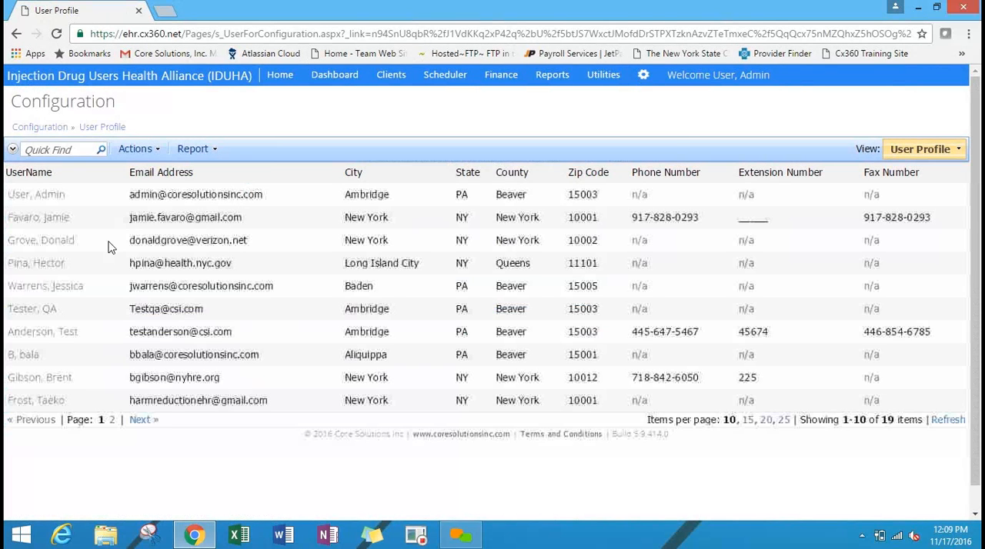
{"action": "left_click", "coordinate": [115, 194]}
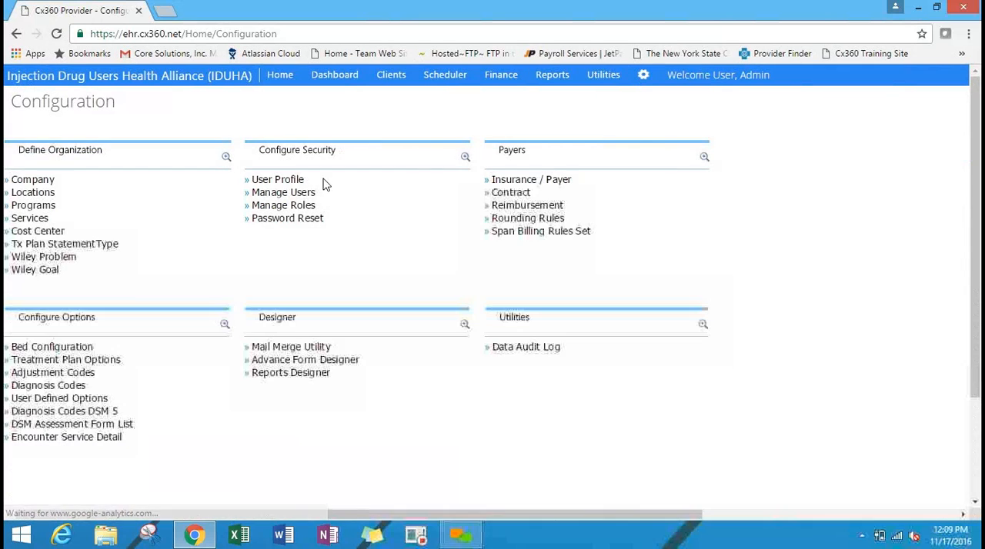
{"action": "left_click", "coordinate": [303, 193]}
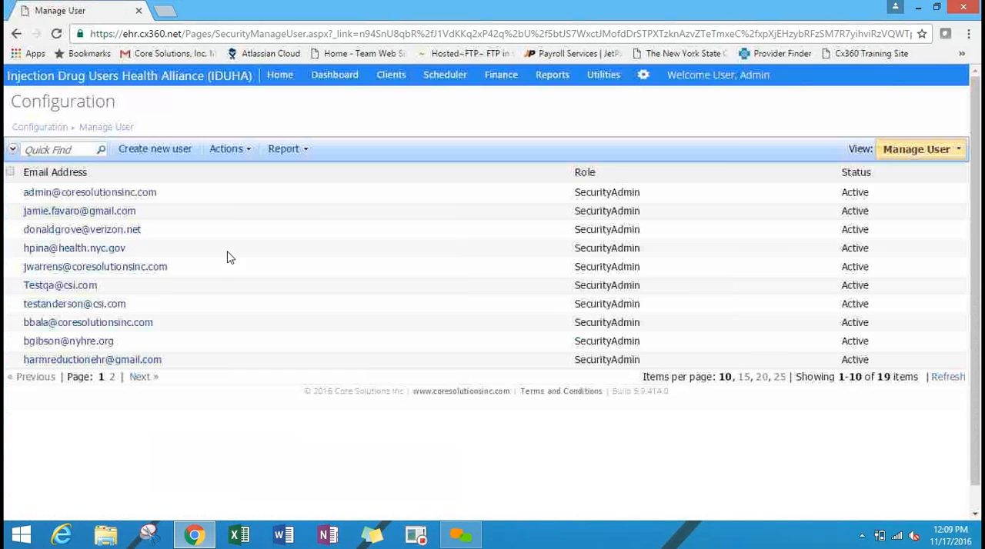
{"action": "left_click", "coordinate": [125, 193]}
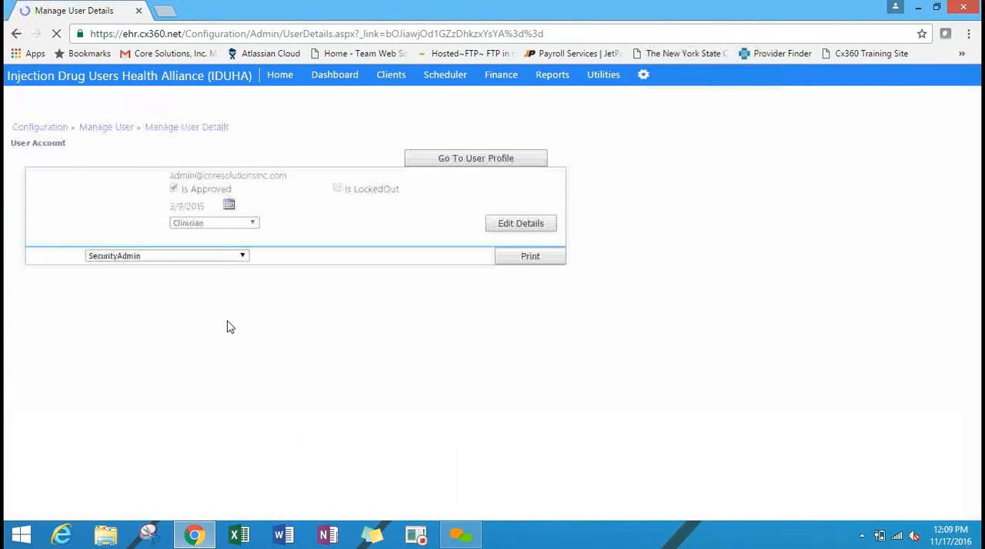
In the Clients feature group, grant Add, Delete, Edit, Print and View rights for Mail Merge Letters.
{"action": "left_click", "coordinate": [151, 291]}
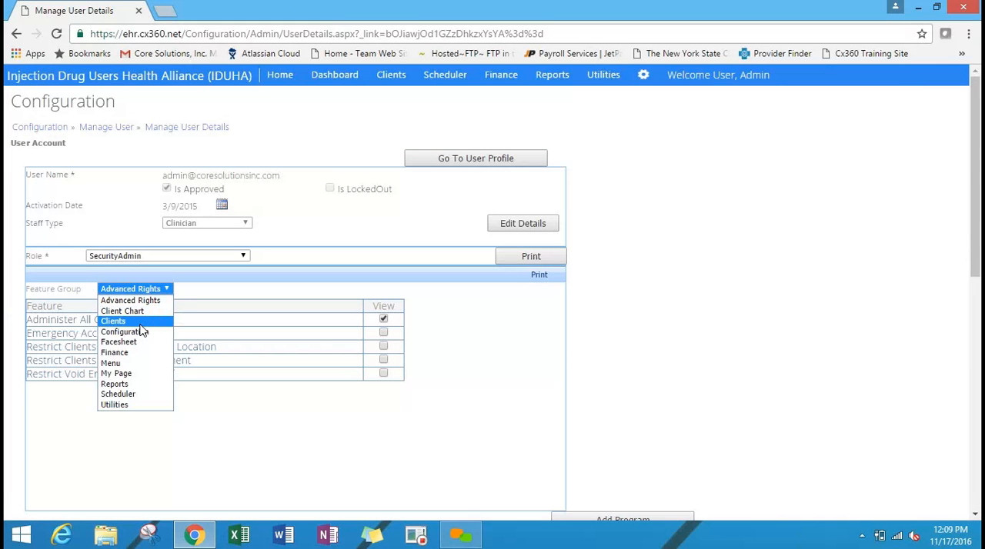
{"action": "left_click", "coordinate": [140, 324]}
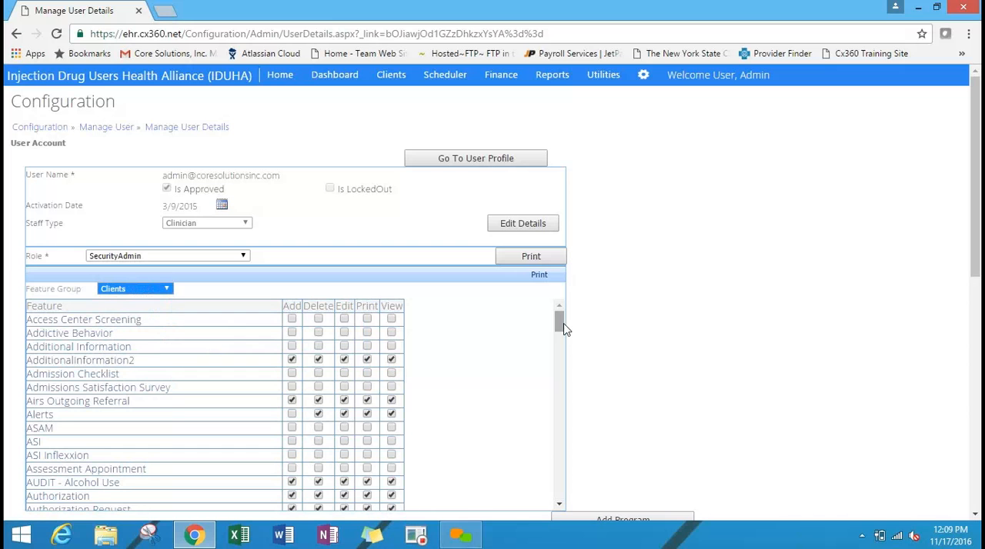
{"action": "left_click_drag", "start_coordinate": [563, 324], "coordinate": [562, 411]}
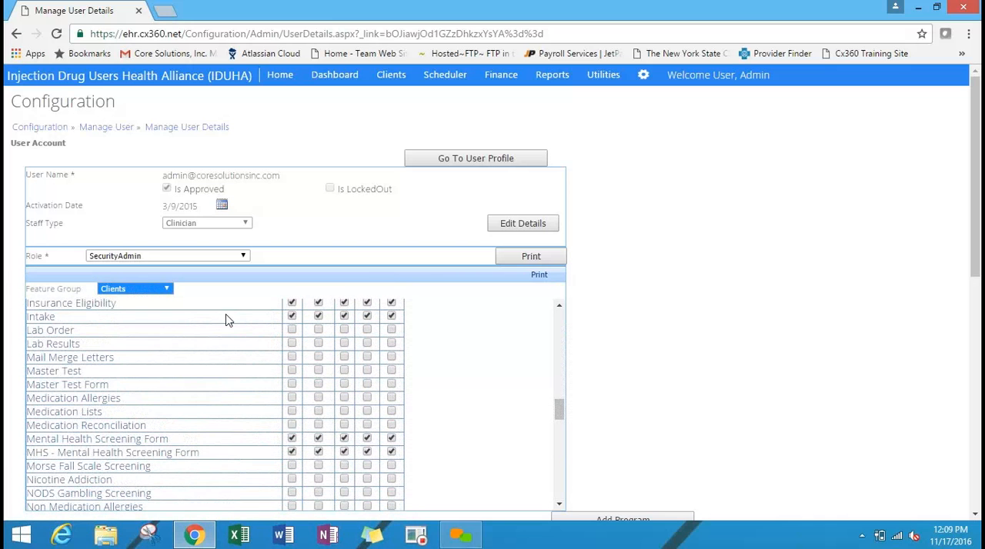
{"action": "left_click", "coordinate": [292, 359]}
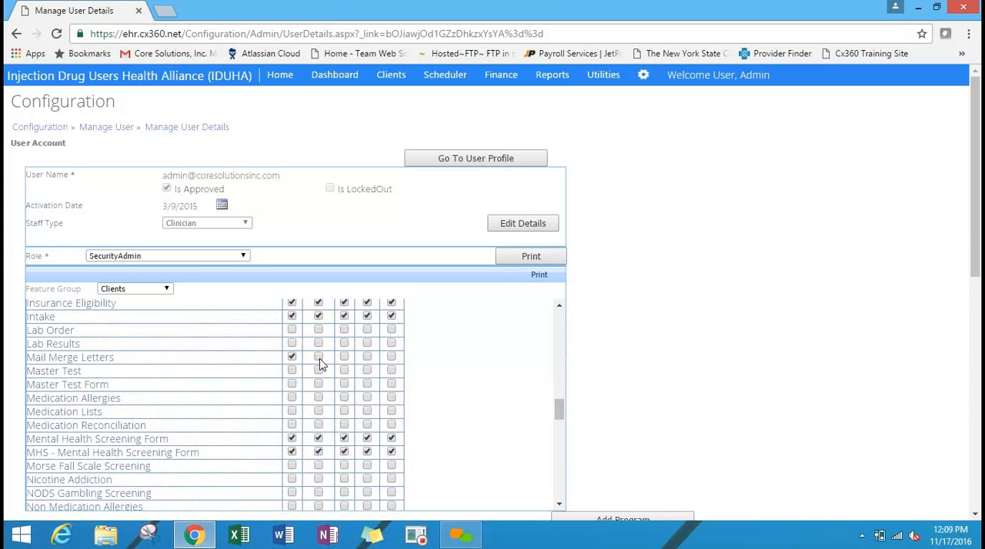
{"action": "left_click", "coordinate": [319, 359]}
{"action": "left_click", "coordinate": [345, 359]}
{"action": "left_click", "coordinate": [367, 357]}
{"action": "left_click", "coordinate": [391, 358]}
Go back to the client chart and start a new mail merge letter under Letters and Correspondence.
{"action": "left_click", "coordinate": [394, 87]}
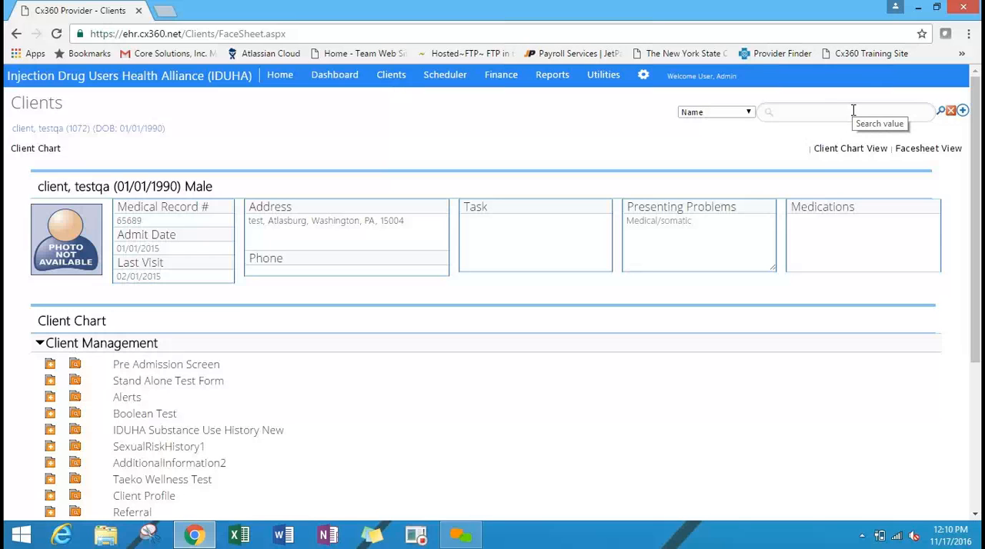
{"action": "left_click_drag", "start_coordinate": [976, 104], "coordinate": [975, 229]}
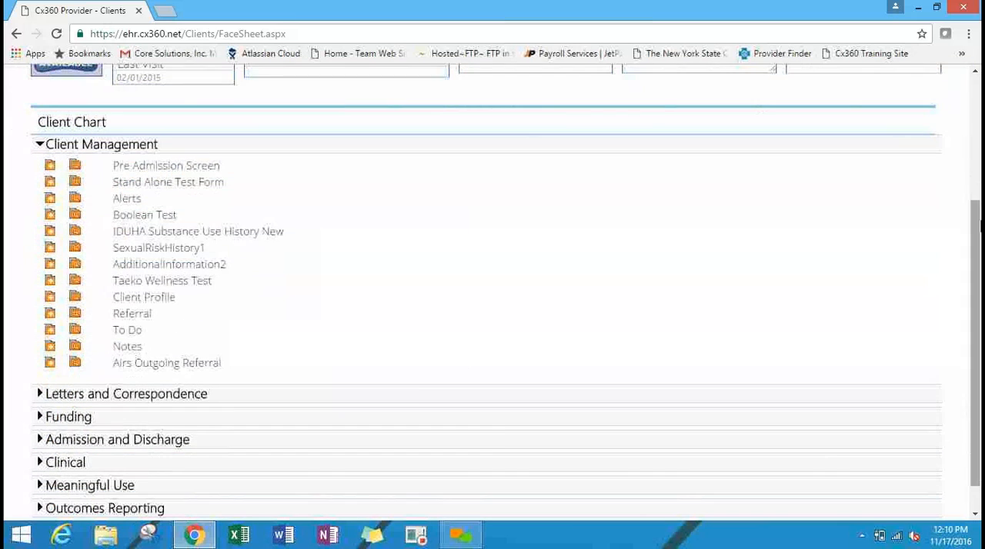
{"action": "left_click", "coordinate": [127, 402]}
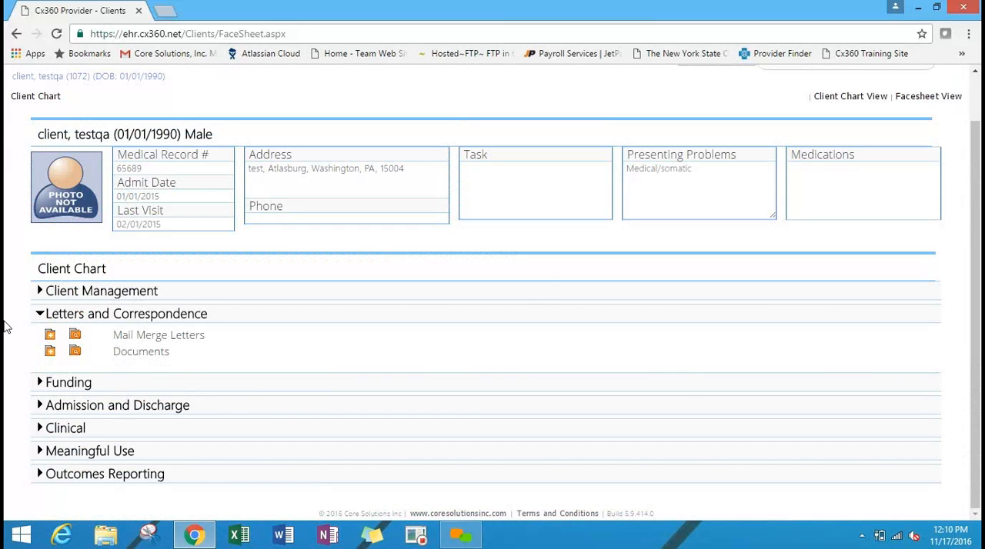
{"action": "left_click", "coordinate": [49, 336]}
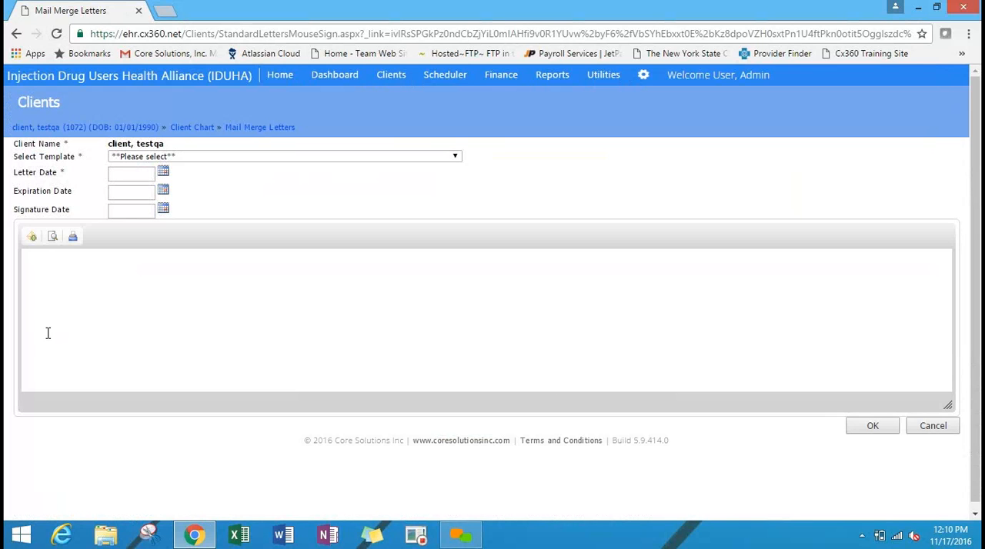
Base the letter on the Test template, set its letter date to 11/17/2016, and review the merged company name and consent sentence.
{"action": "left_click", "coordinate": [184, 158]}
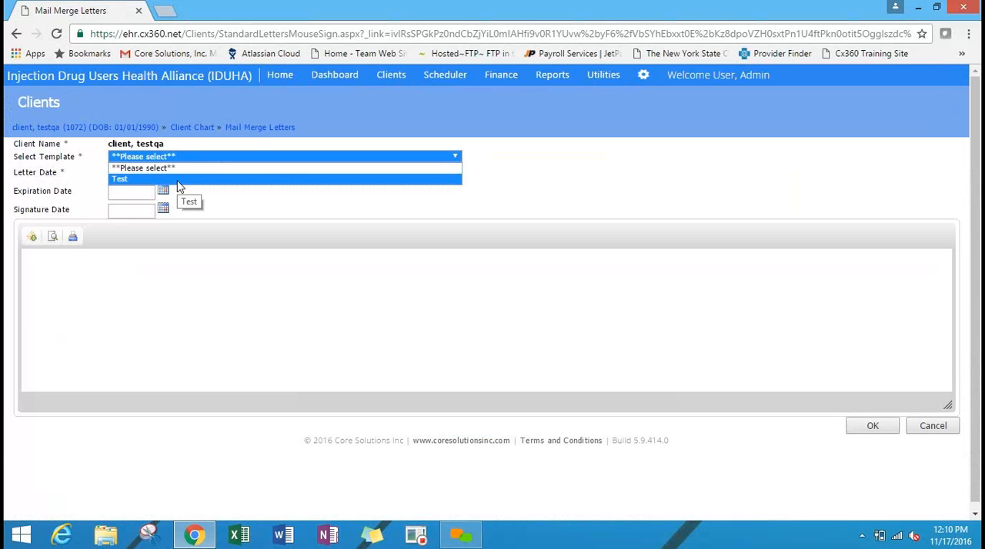
{"action": "left_click", "coordinate": [177, 182]}
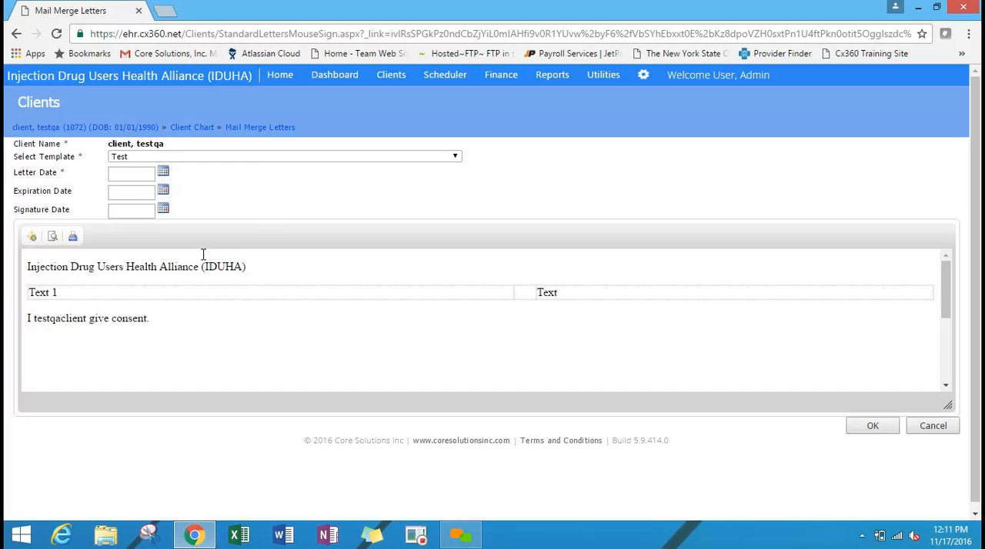
{"action": "left_click", "coordinate": [162, 174]}
{"action": "left_click", "coordinate": [192, 309]}
{"action": "left_click_drag", "start_coordinate": [251, 267], "coordinate": [11, 271]}
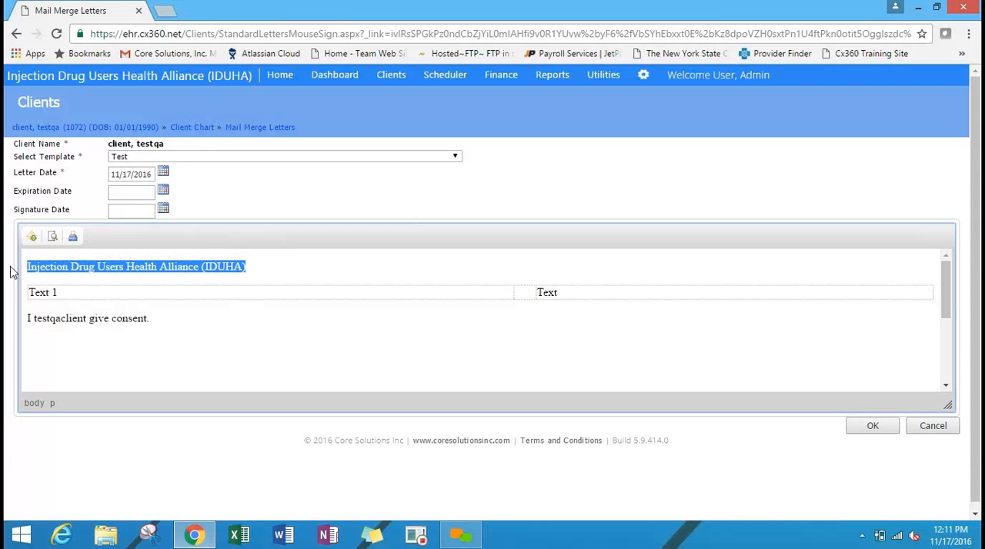
{"action": "left_click", "coordinate": [227, 321]}
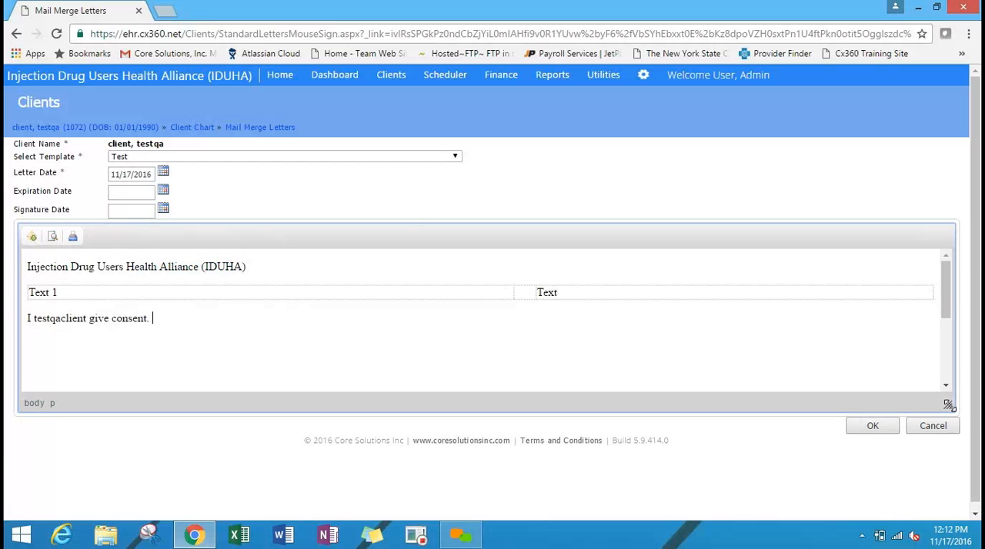
Enlarge the letter's text area and view the whole letter through Add Mail Data, closing it without saving.
{"action": "left_click_drag", "start_coordinate": [948, 406], "coordinate": [953, 480]}
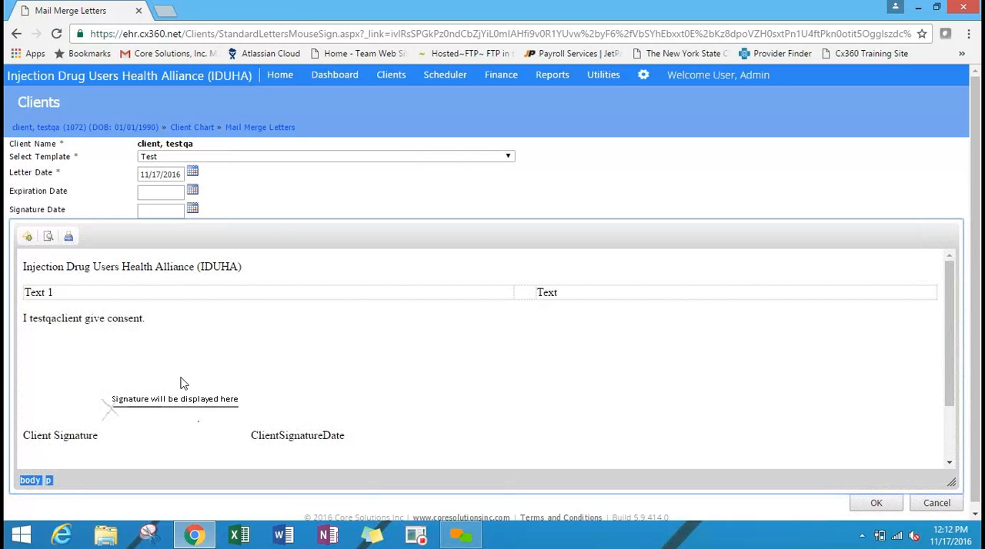
{"action": "left_click", "coordinate": [27, 238]}
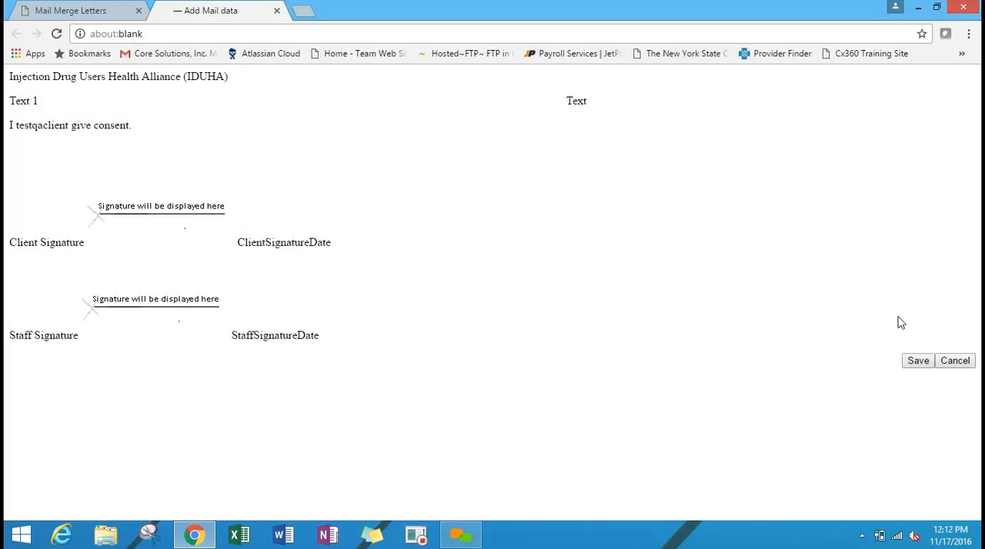
{"action": "left_click", "coordinate": [954, 361]}
Check the signature area of the letter body and submit the letter so it can be signed.
{"action": "left_click_drag", "start_coordinate": [977, 109], "coordinate": [977, 227]}
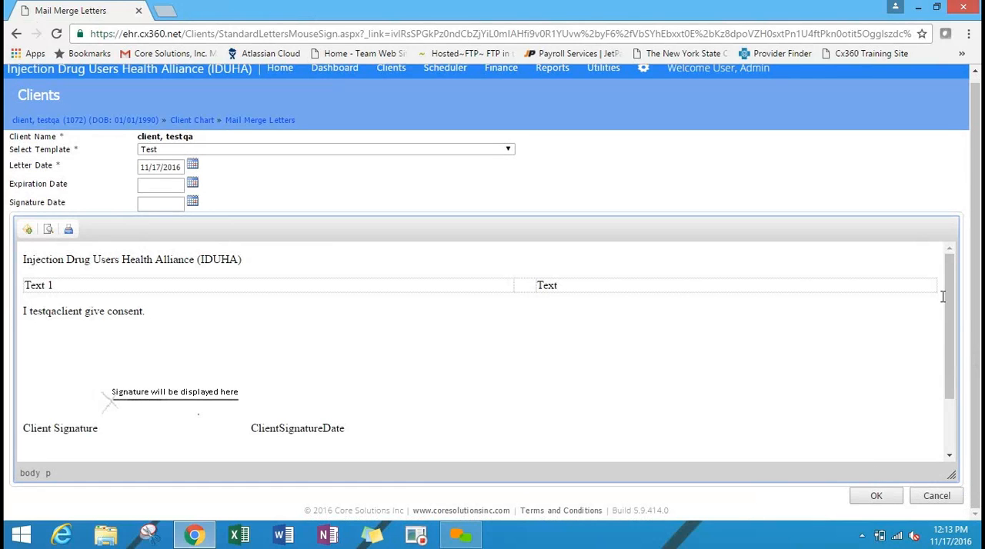
{"action": "scroll", "coordinate": [944, 307], "scroll_direction": "down", "scroll_amount": 1}
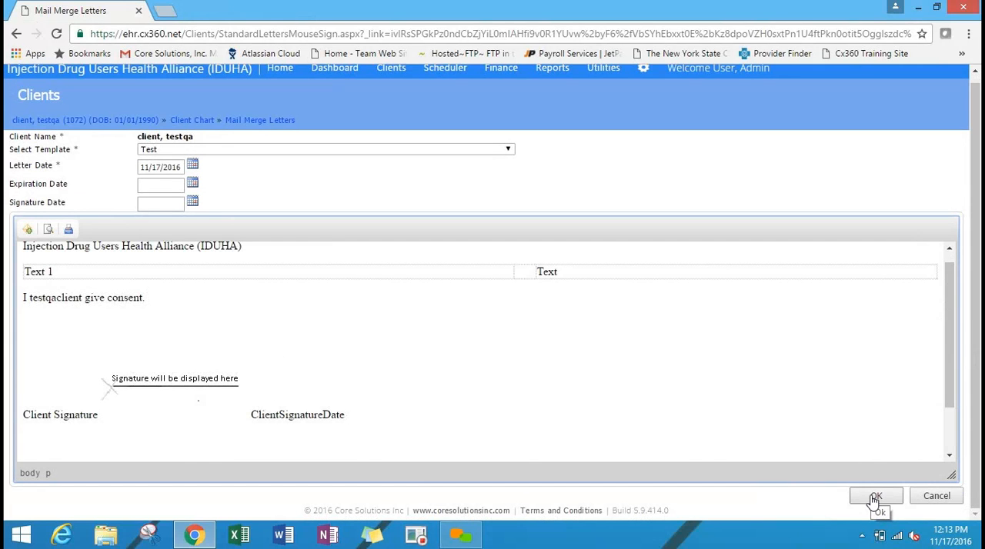
{"action": "left_click", "coordinate": [875, 498]}
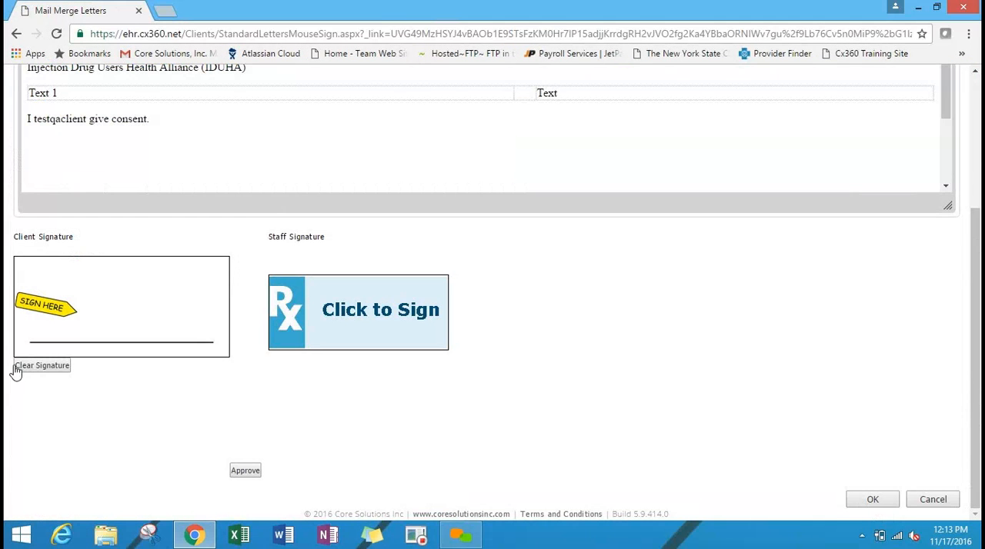
Draw a trial client signature, clear it, and sign again freehand on the client signature line.
{"action": "left_click_drag", "start_coordinate": [82, 339], "coordinate": [100, 300]}
{"action": "mouse_move", "coordinate": [115, 348]}
{"action": "left_mouse_down"}
{"action": "mouse_move", "coordinate": [167, 323]}
{"action": "mouse_move", "coordinate": [131, 332]}
{"action": "mouse_move", "coordinate": [75, 326]}
{"action": "left_mouse_up"}
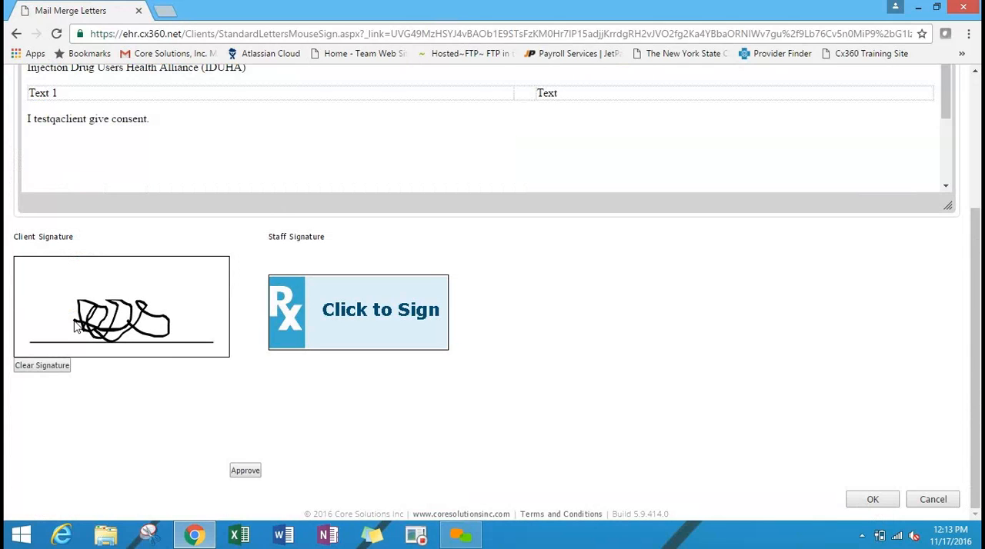
{"action": "left_click", "coordinate": [50, 368]}
{"action": "mouse_move", "coordinate": [98, 342]}
{"action": "left_mouse_down"}
{"action": "mouse_move", "coordinate": [97, 310]}
{"action": "mouse_move", "coordinate": [163, 325]}
{"action": "left_mouse_up"}
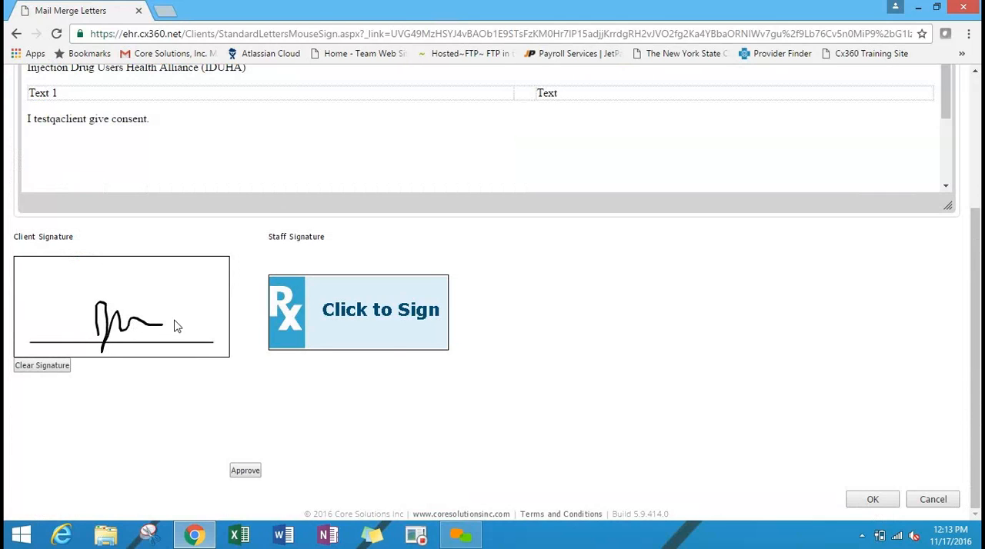
Sign the staff signature electronically with the EPIN option by entering the staff member's E-PIN.
{"action": "left_click", "coordinate": [408, 316]}
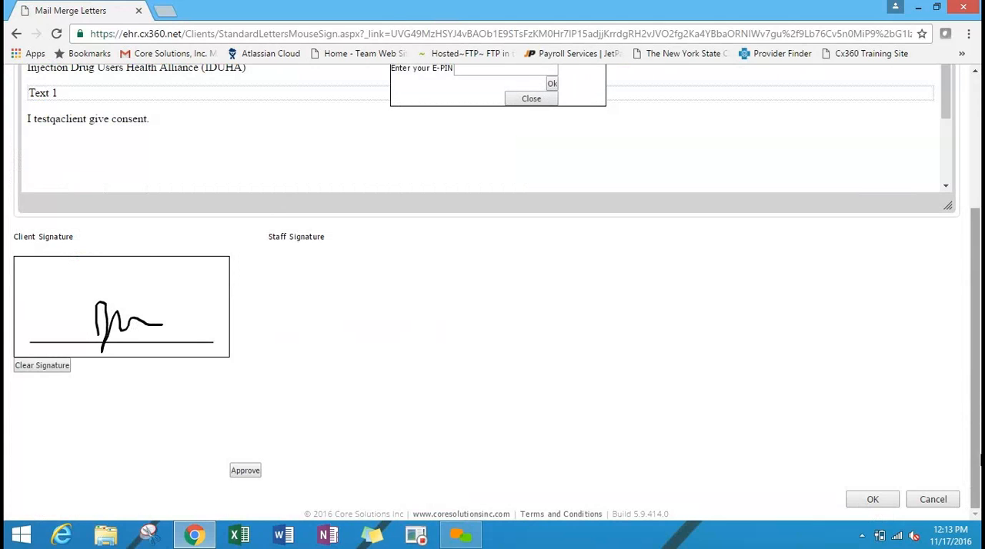
{"action": "scroll", "coordinate": [617, 252], "scroll_direction": "up", "scroll_amount": 2}
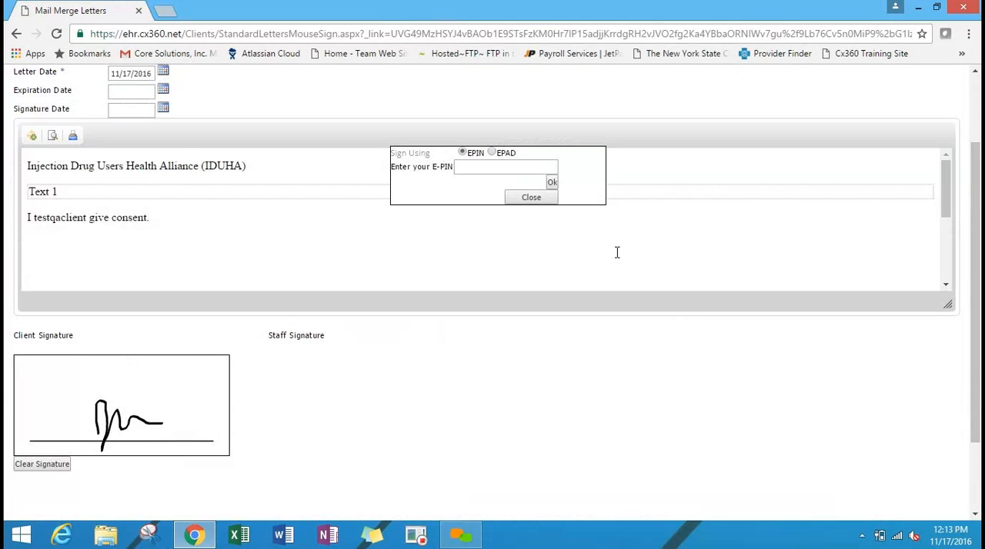
{"action": "left_click", "coordinate": [539, 170]}
{"action": "type", "text": "1234"}
{"action": "left_click", "coordinate": [552, 182]}
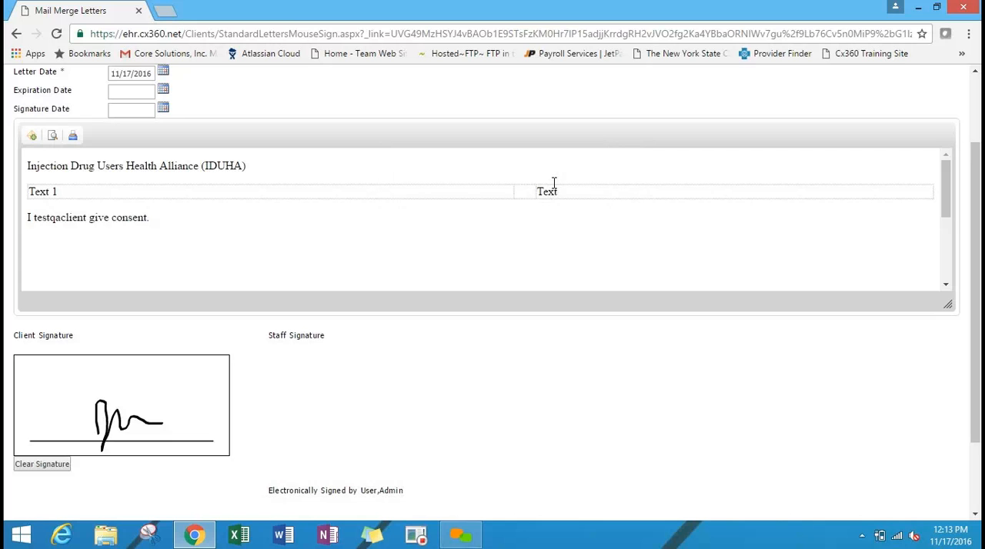
Check the signature placeholders in the letter body and approve the client and staff signatures.
{"action": "left_click_drag", "start_coordinate": [979, 212], "coordinate": [979, 248]}
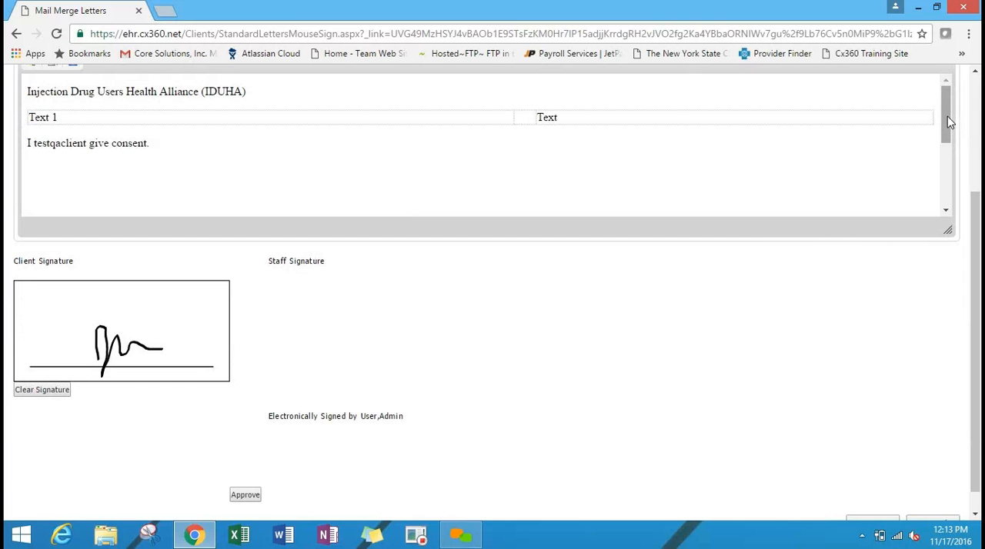
{"action": "mouse_move", "coordinate": [947, 117]}
{"action": "left_mouse_down"}
{"action": "mouse_move", "coordinate": [947, 176]}
{"action": "mouse_move", "coordinate": [946, 163]}
{"action": "left_mouse_up"}
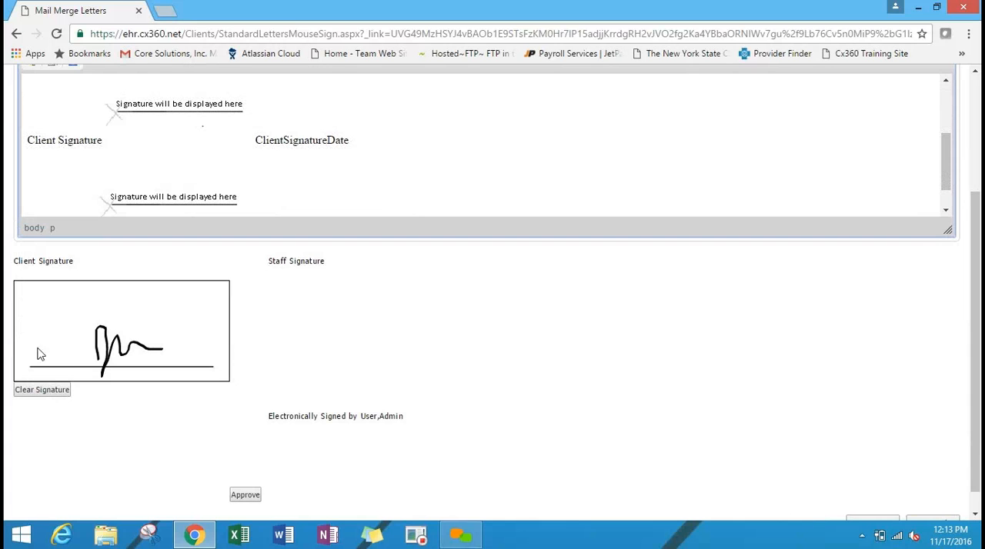
{"action": "left_click", "coordinate": [254, 496]}
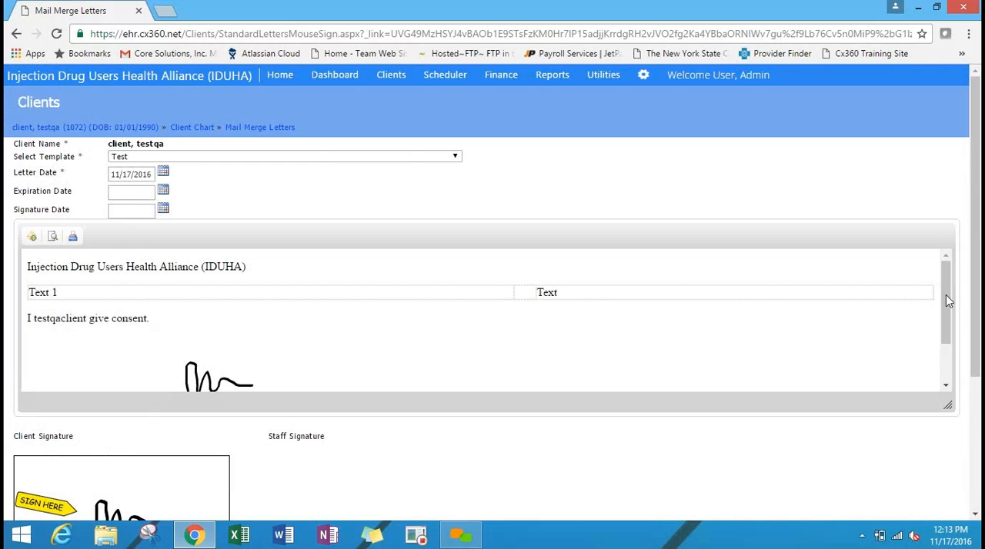
Review the merged client and staff signatures and their dates in the letter, and save the signed letter.
{"action": "left_click_drag", "start_coordinate": [945, 295], "coordinate": [953, 373]}
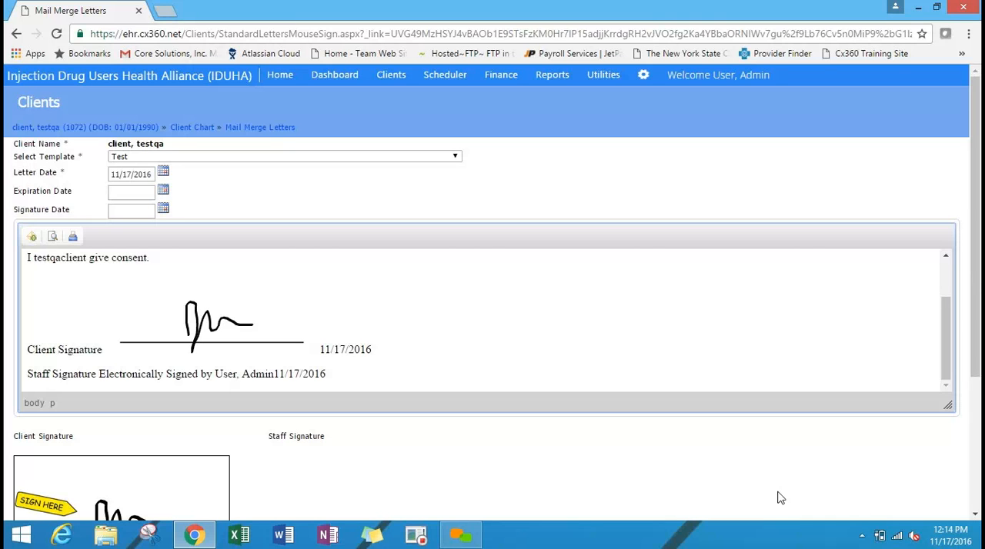
{"action": "scroll", "coordinate": [954, 375], "scroll_direction": "down", "scroll_amount": 3}
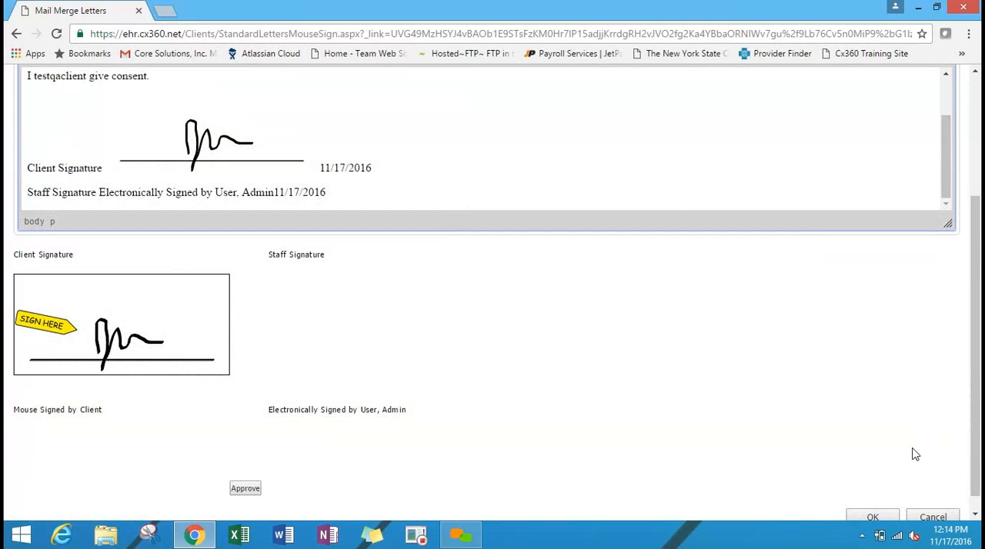
{"action": "left_click", "coordinate": [873, 517]}
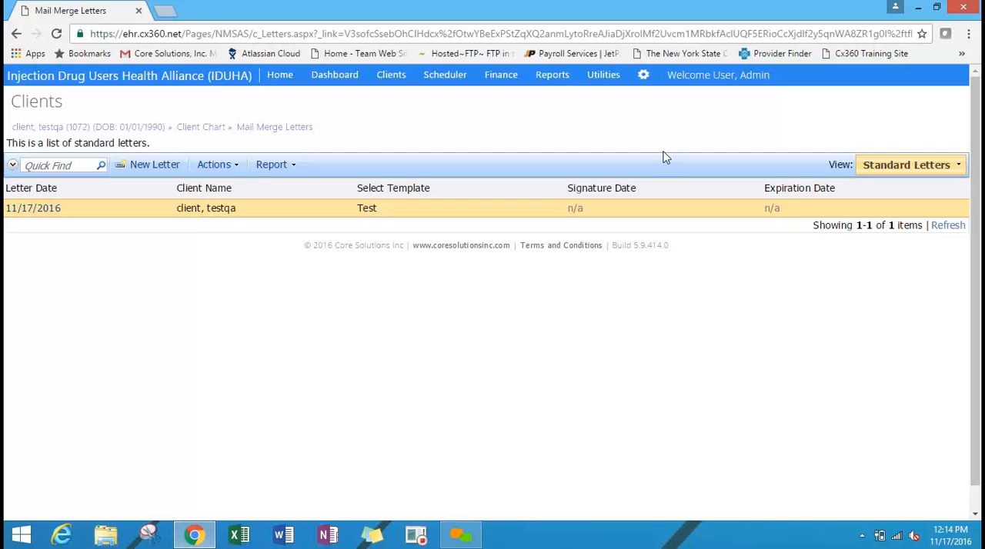
Open the Advance Form Designer from the configuration and start a new form.
{"action": "left_click", "coordinate": [644, 77]}
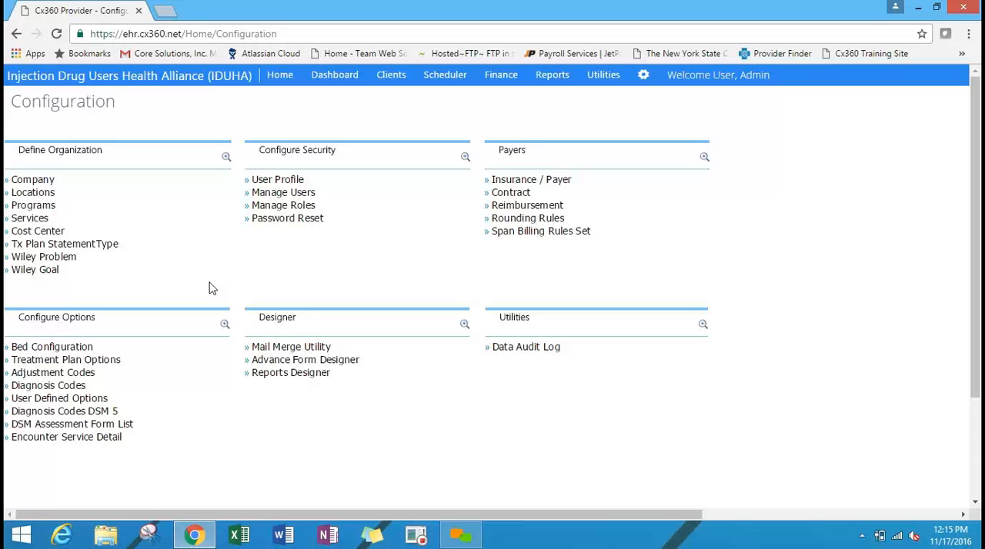
{"action": "left_click", "coordinate": [345, 363]}
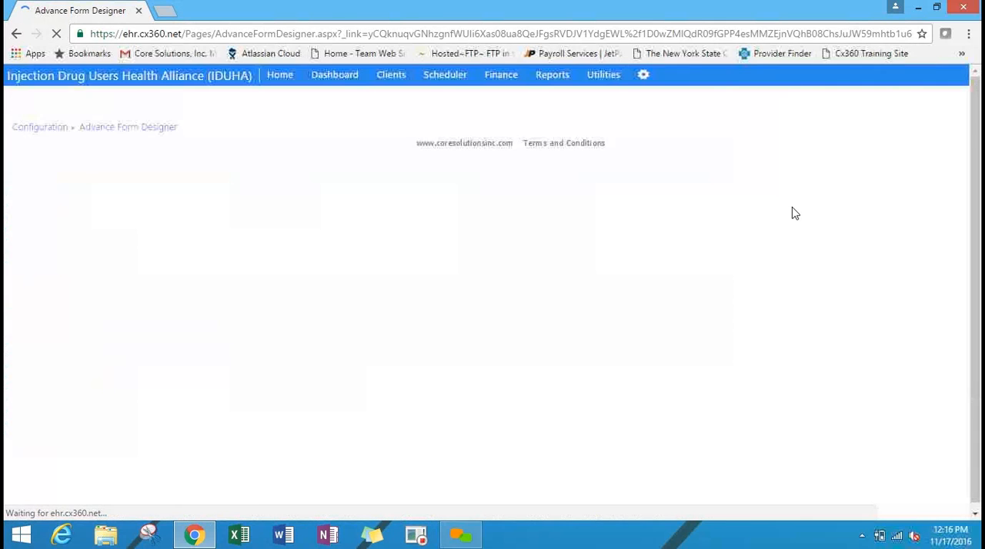
{"action": "left_click_drag", "start_coordinate": [979, 160], "coordinate": [978, 187]}
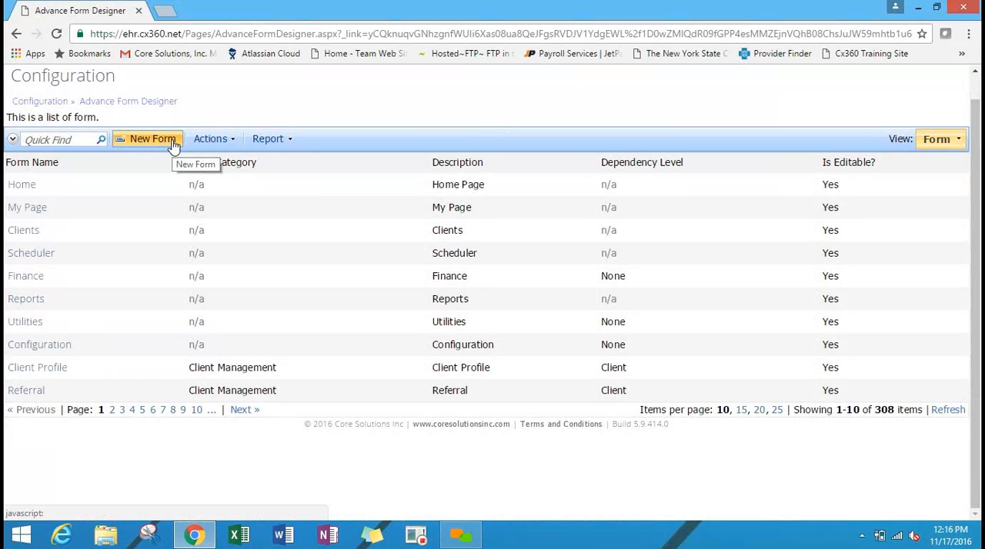
{"action": "left_click", "coordinate": [141, 148]}
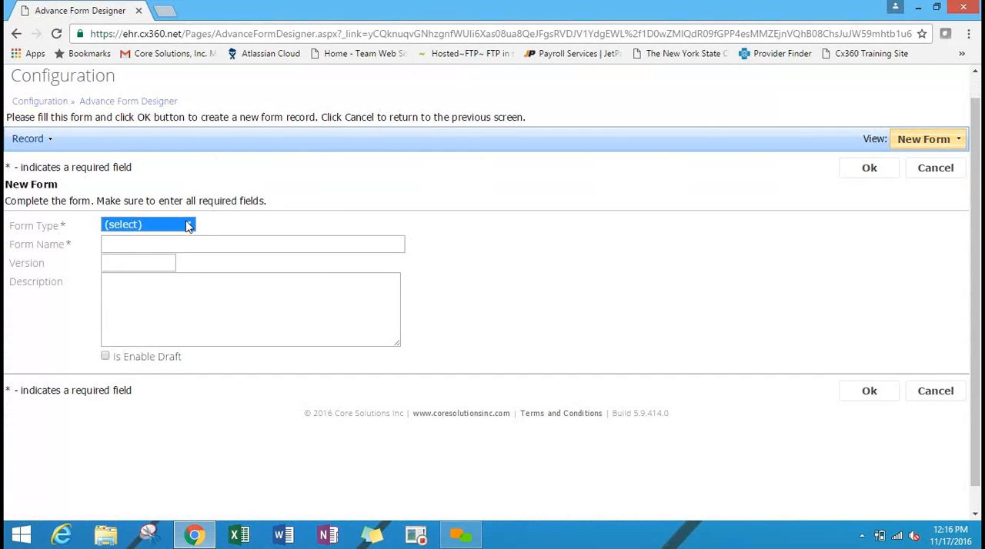
Set the new form's type to Stand-alone and open the choices for its form location.
{"action": "left_click", "coordinate": [188, 225]}
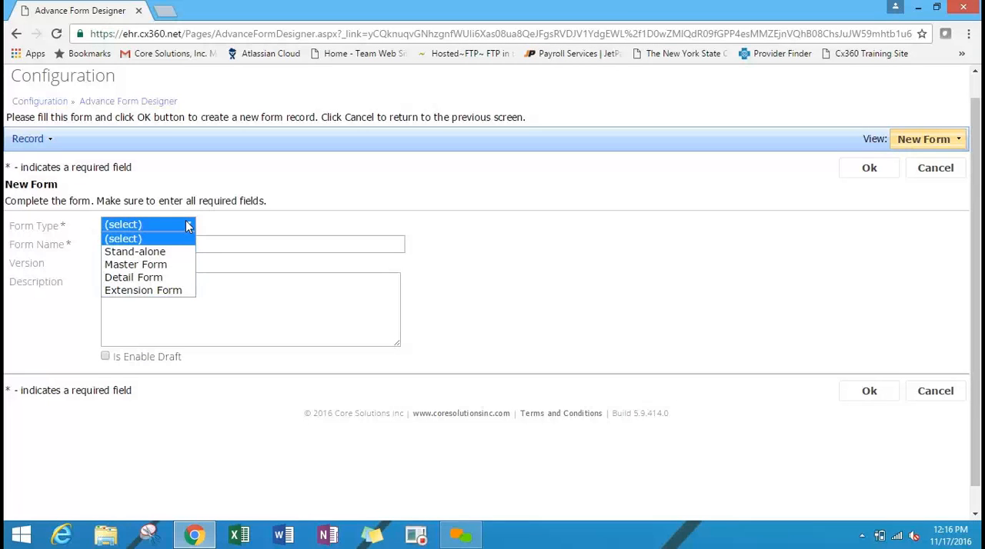
{"action": "left_click", "coordinate": [151, 255]}
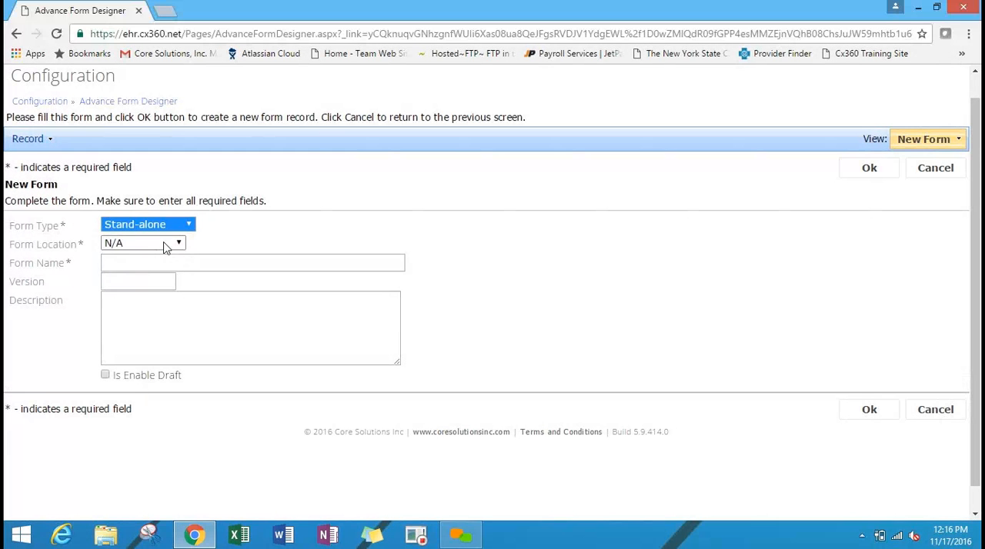
{"action": "left_click", "coordinate": [164, 242]}
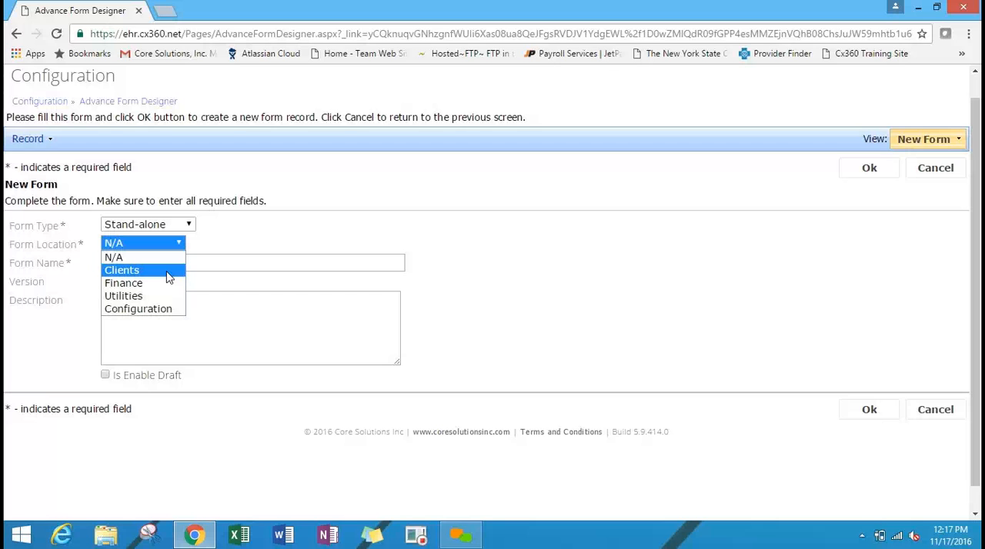
Set the new form's location to Clients, name it "test JW 2", and assign it the Clinical category.
{"action": "left_click", "coordinate": [167, 271]}
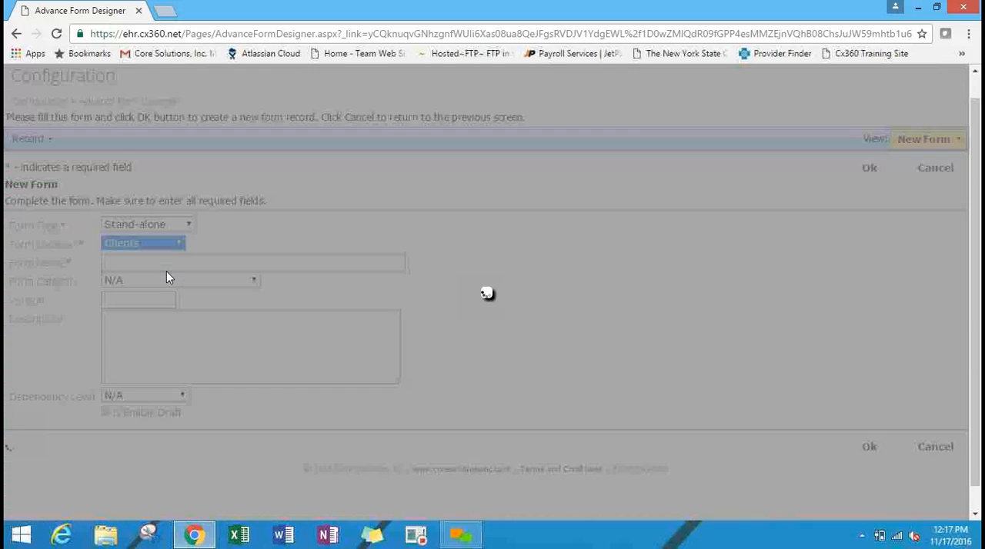
{"action": "left_click", "coordinate": [166, 267]}
{"action": "type", "text": "test "}
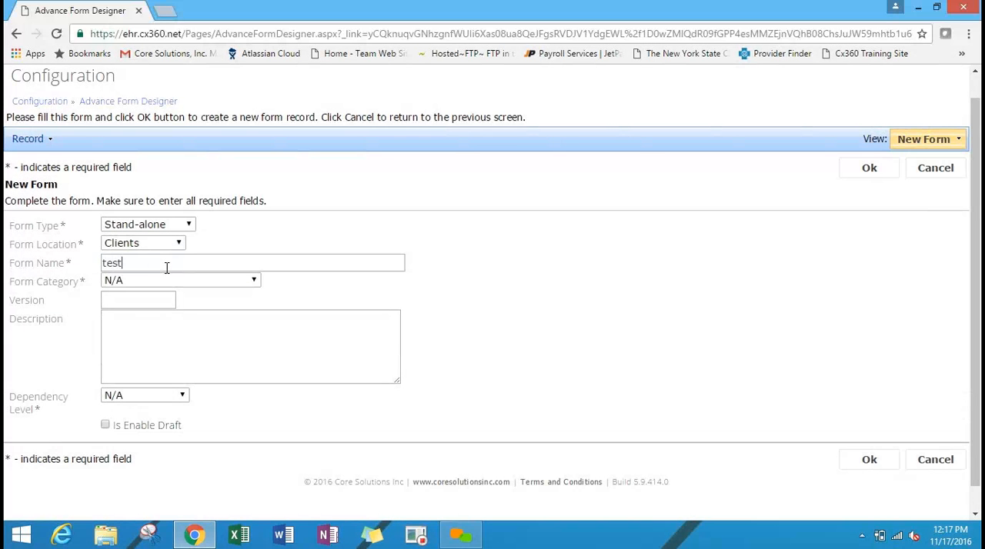
{"action": "type", "text": "JW 2"}
{"action": "left_click", "coordinate": [235, 284]}
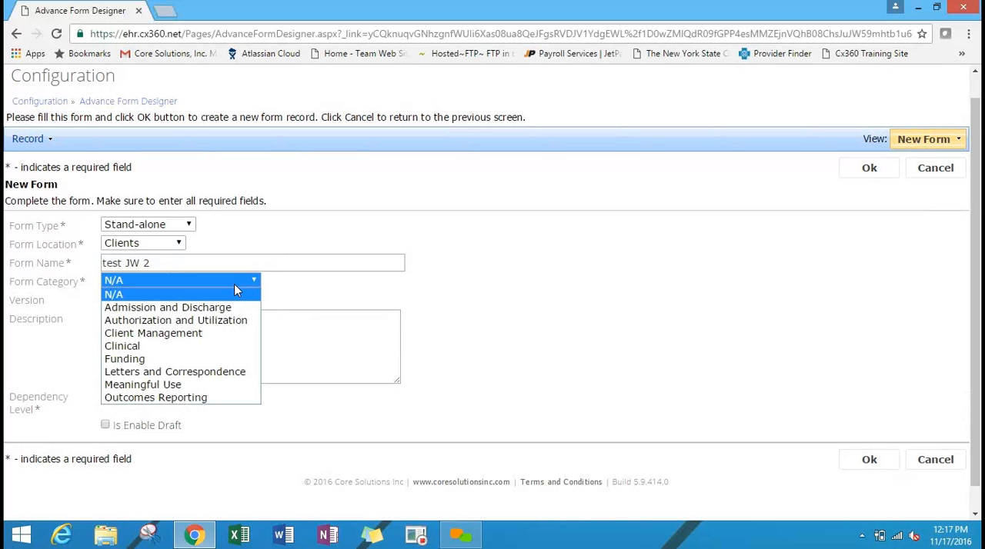
{"action": "left_click", "coordinate": [217, 352]}
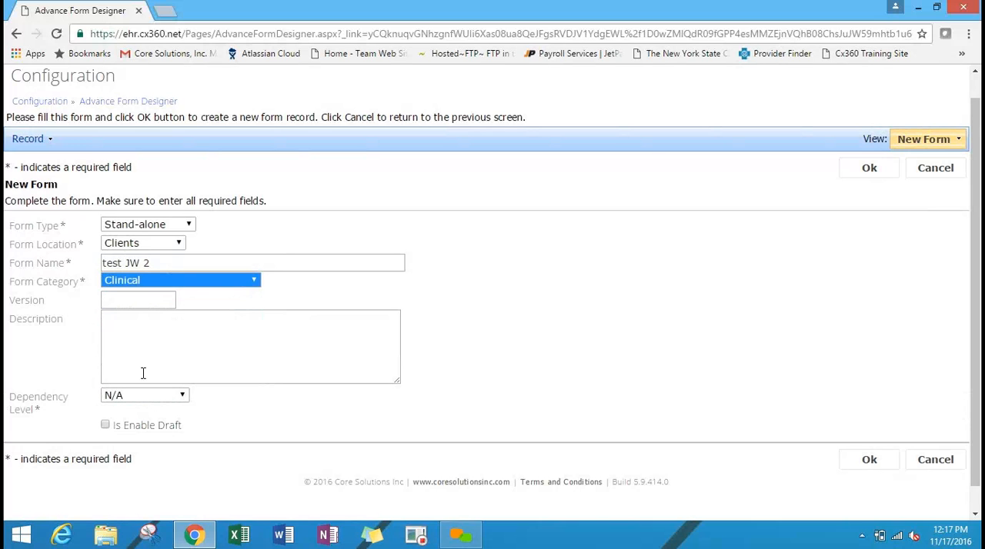
Set the form's dependency level to Client and save the new form.
{"action": "left_click", "coordinate": [154, 402]}
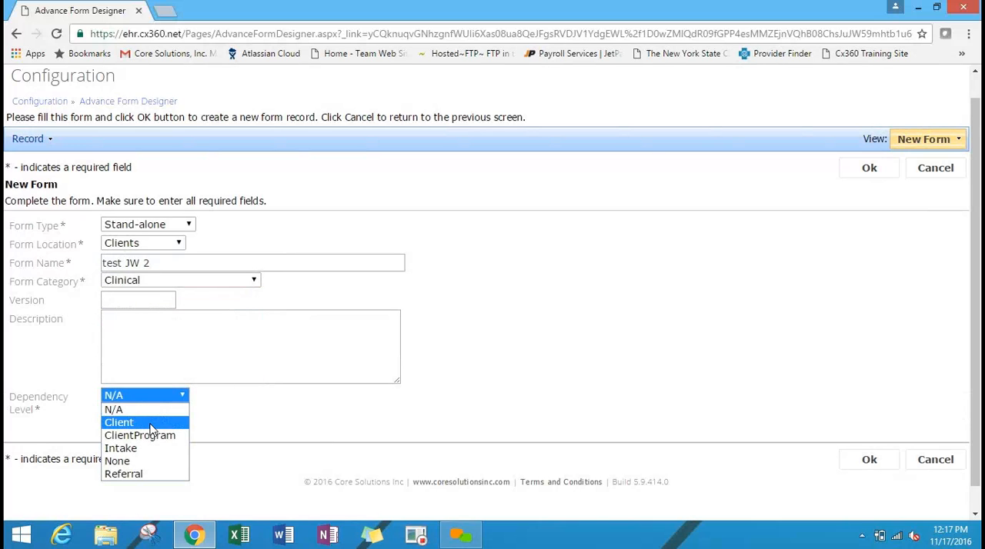
{"action": "left_click", "coordinate": [152, 429]}
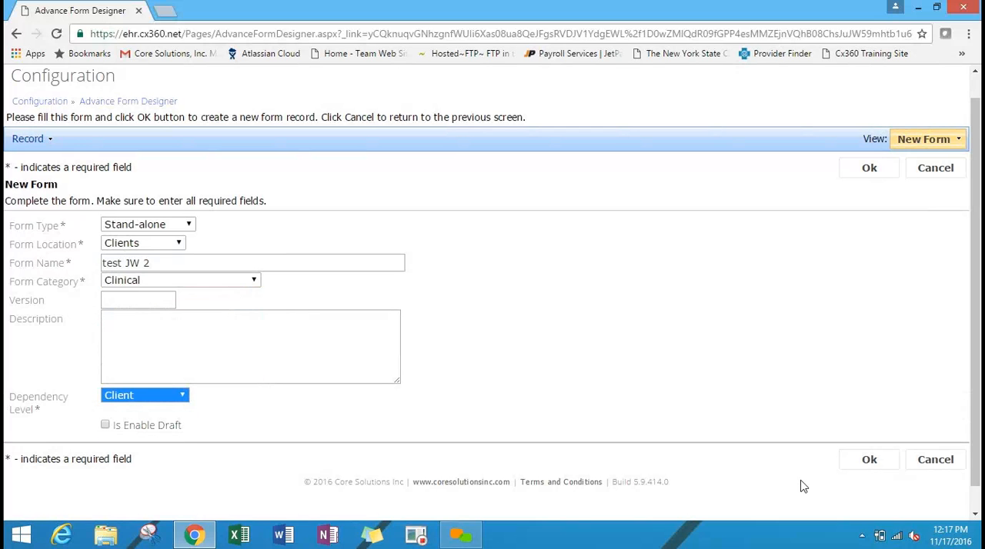
{"action": "left_click", "coordinate": [129, 409]}
{"action": "left_click", "coordinate": [161, 400]}
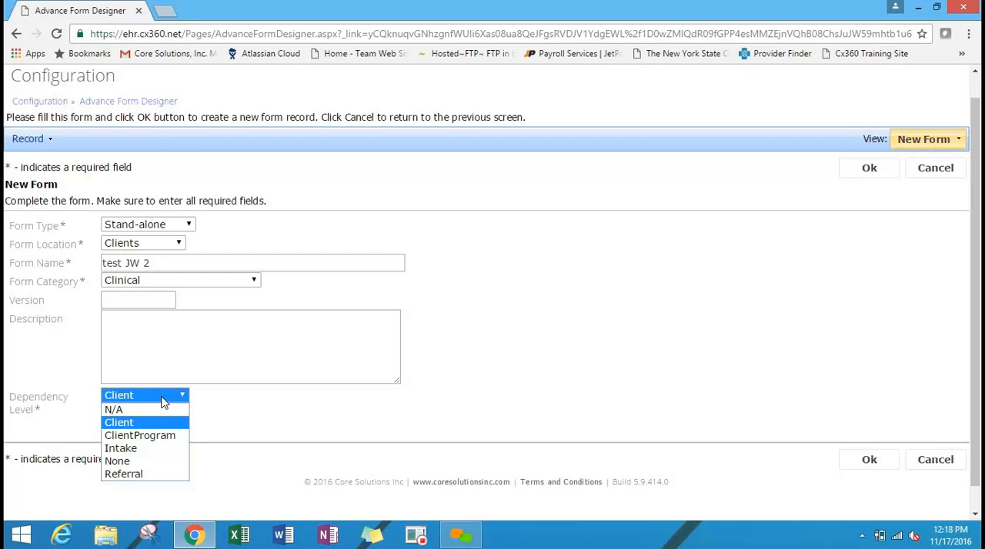
{"action": "left_click", "coordinate": [658, 311]}
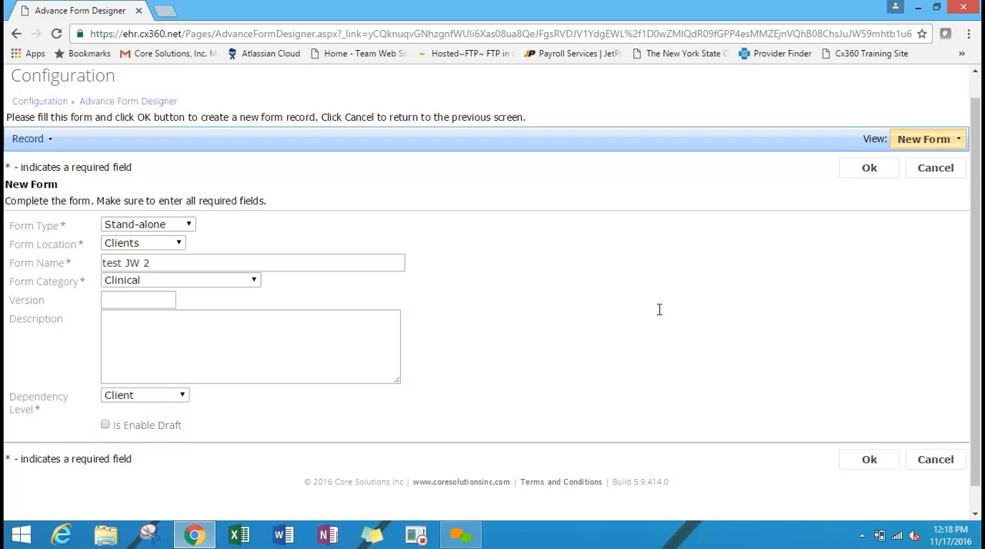
{"action": "left_click", "coordinate": [868, 174]}
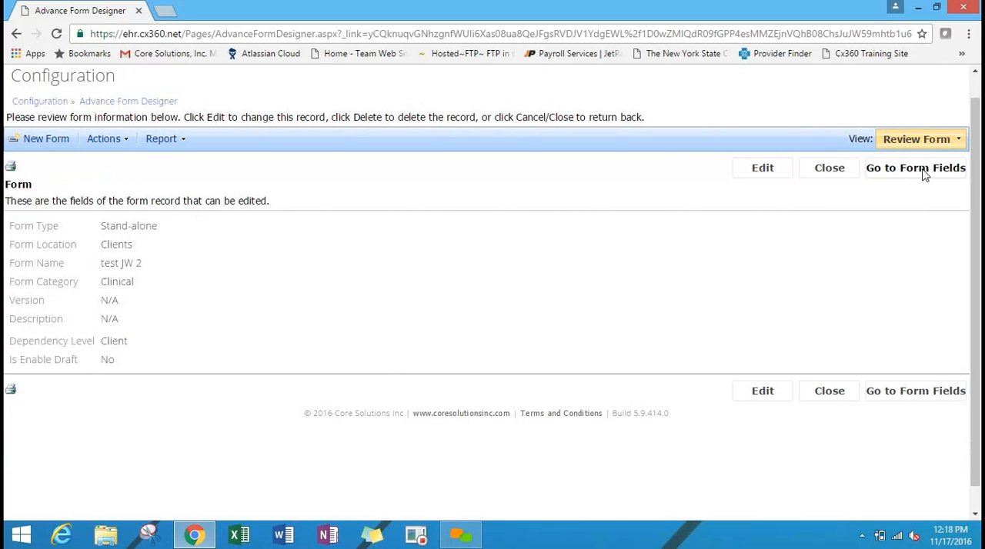
Go to the form's fields and start a new field named and labelled Date with the field type Date and Time.
{"action": "left_click", "coordinate": [921, 171]}
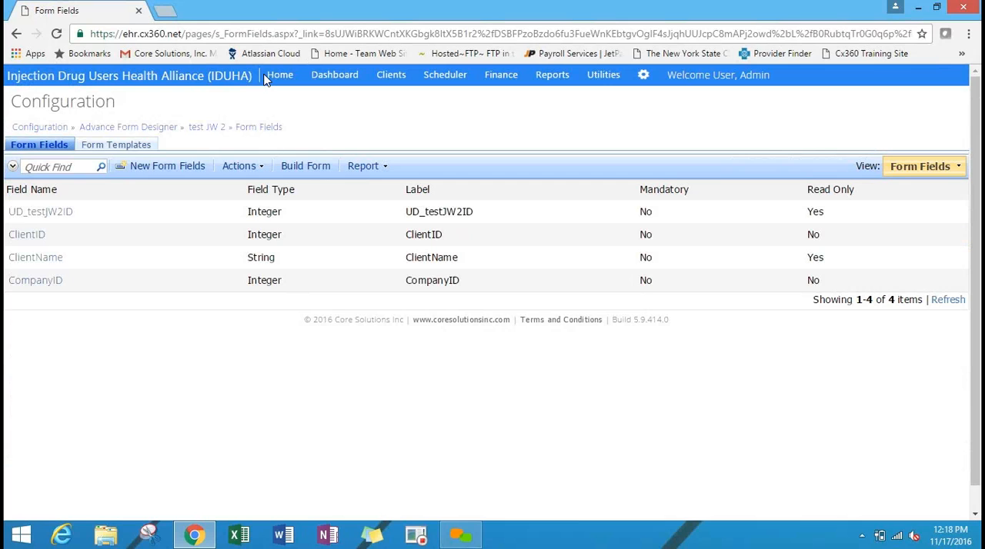
{"action": "left_click", "coordinate": [188, 169]}
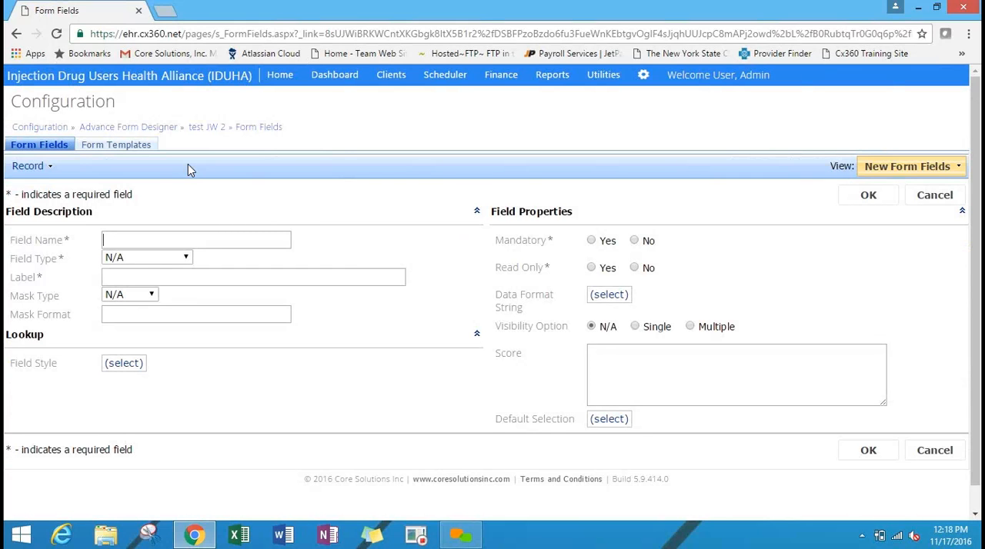
{"action": "type", "text": "Date"}
{"action": "left_click", "coordinate": [170, 278]}
{"action": "left_click", "coordinate": [168, 257]}
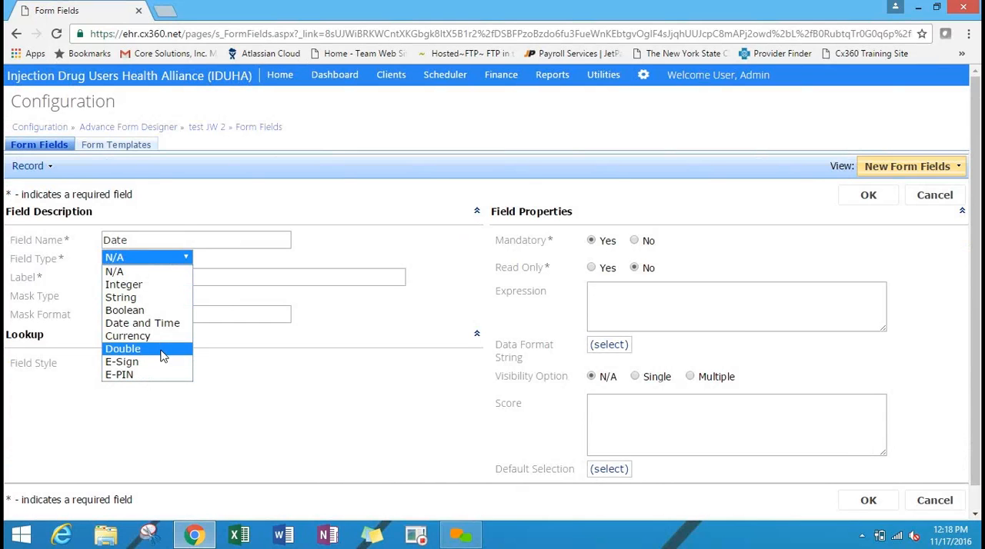
{"action": "left_click", "coordinate": [142, 323]}
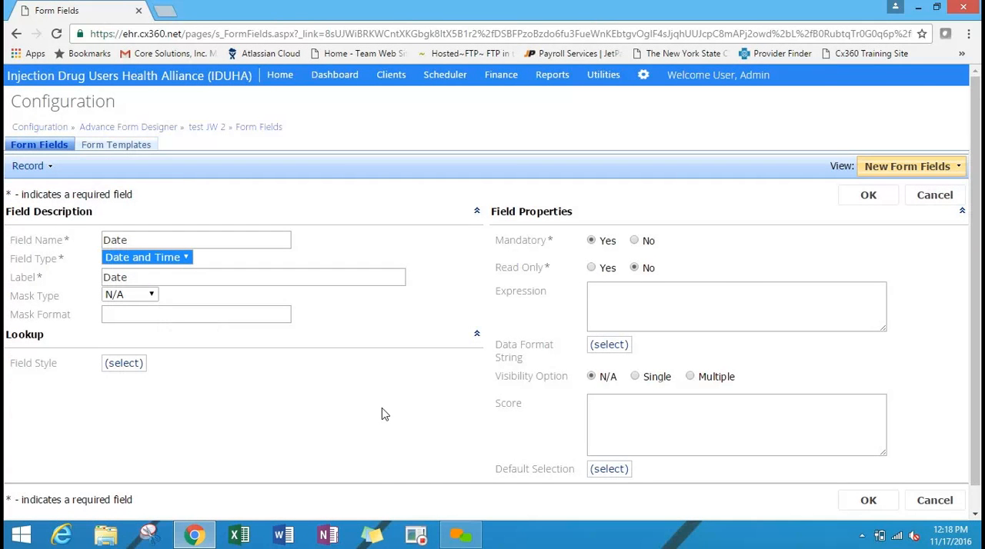
{"action": "left_click", "coordinate": [168, 258]}
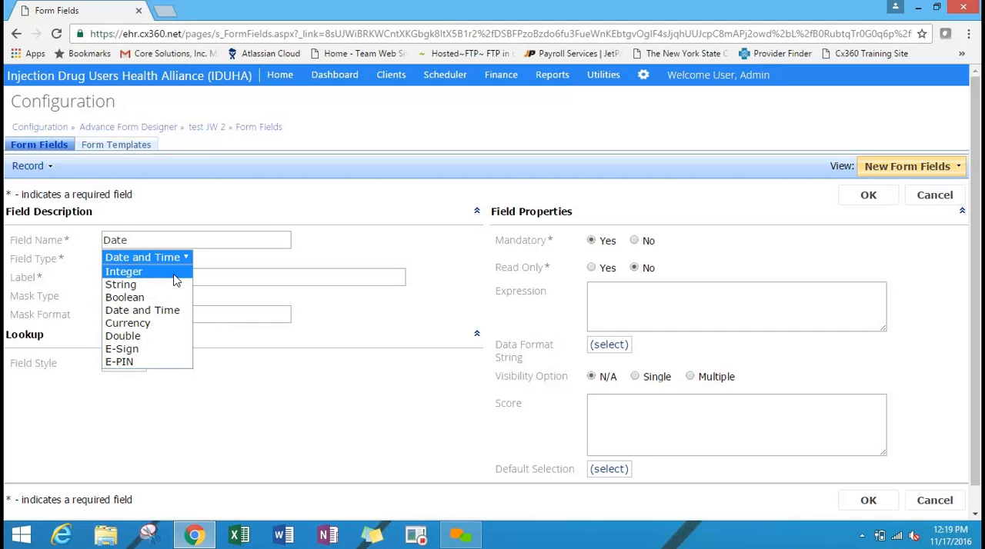
{"action": "left_click", "coordinate": [158, 310]}
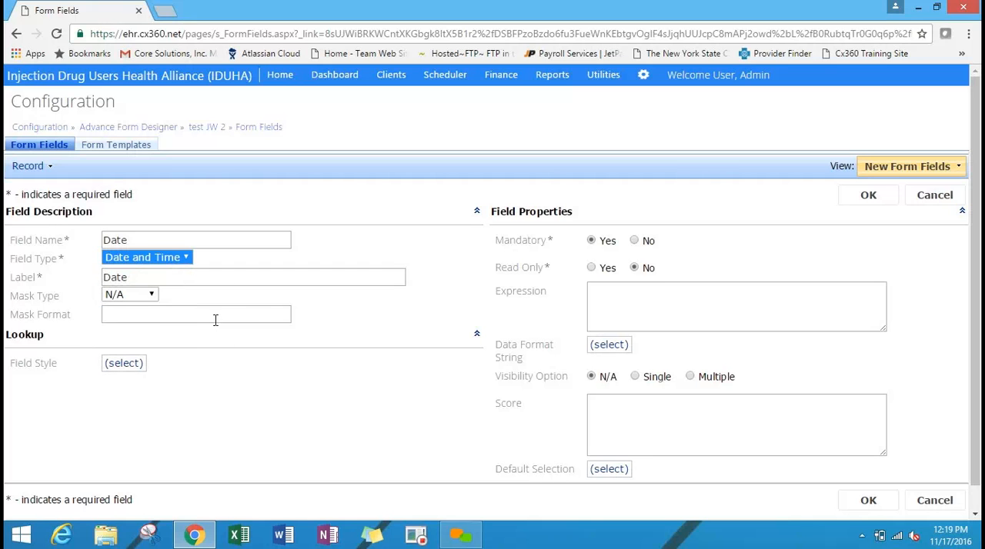
Give the Date field the mask type Date, make it not mandatory, and save it.
{"action": "left_click", "coordinate": [153, 295]}
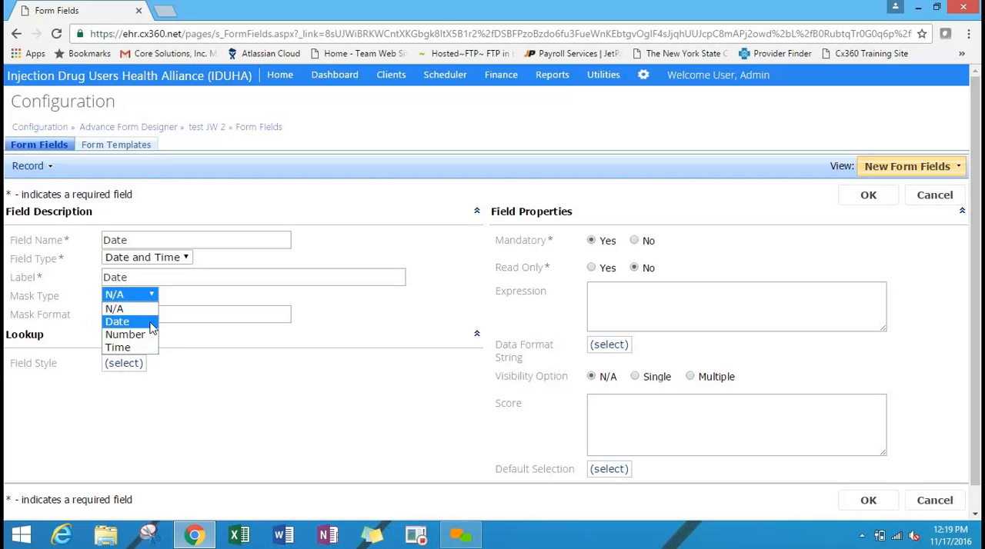
{"action": "left_click", "coordinate": [153, 327]}
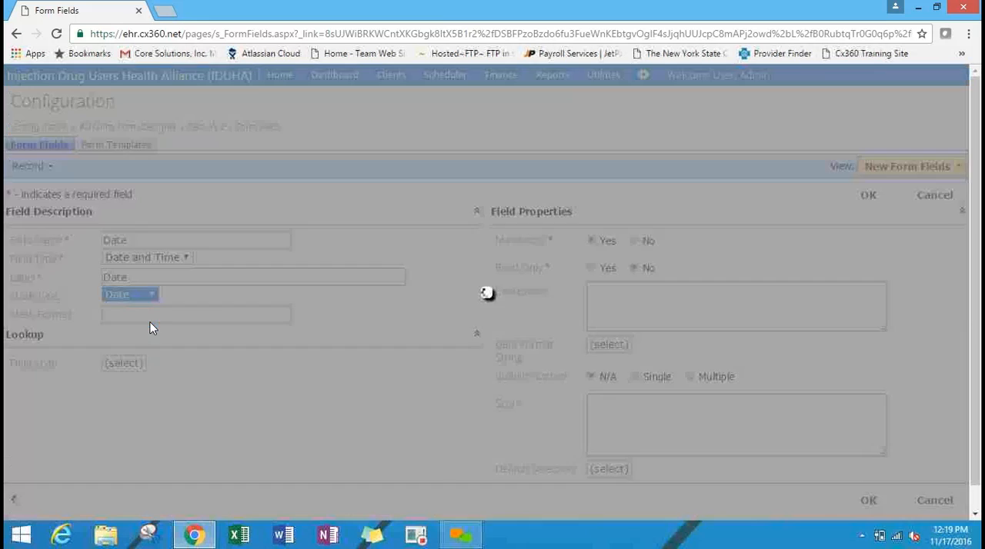
{"action": "left_click", "coordinate": [634, 241]}
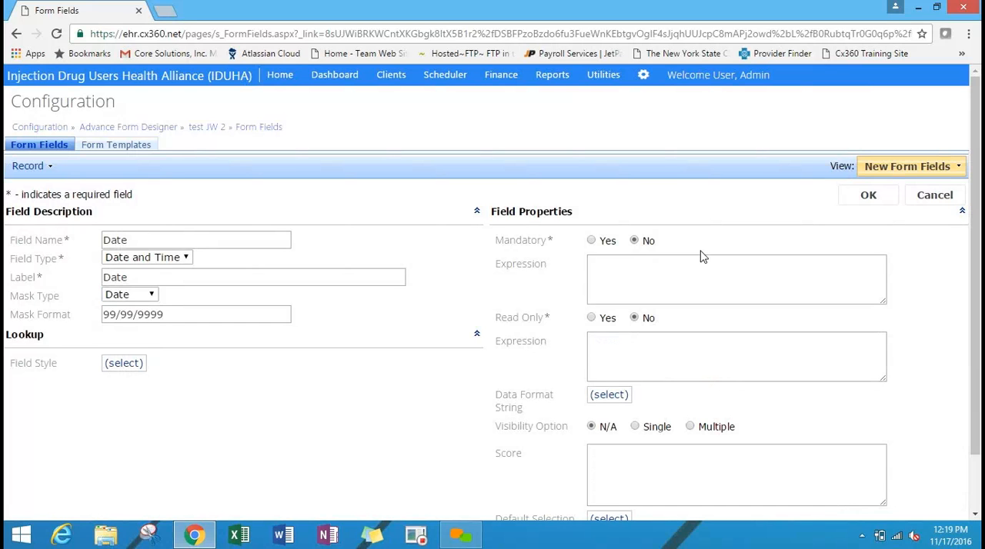
{"action": "left_click", "coordinate": [868, 195]}
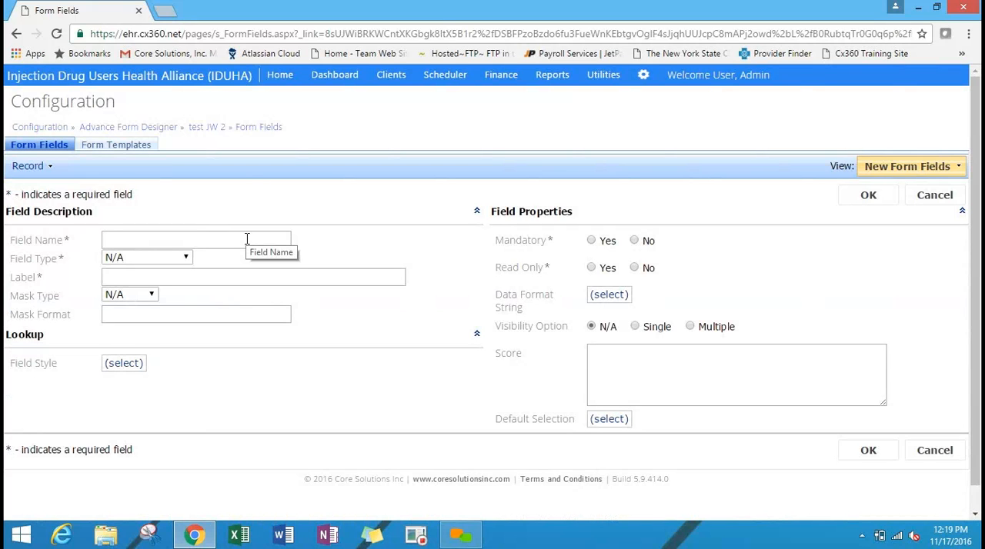
Name and label another new form field Staff and set its field type to Integer.
{"action": "type", "text": "Staff"}
{"action": "left_click", "coordinate": [230, 271]}
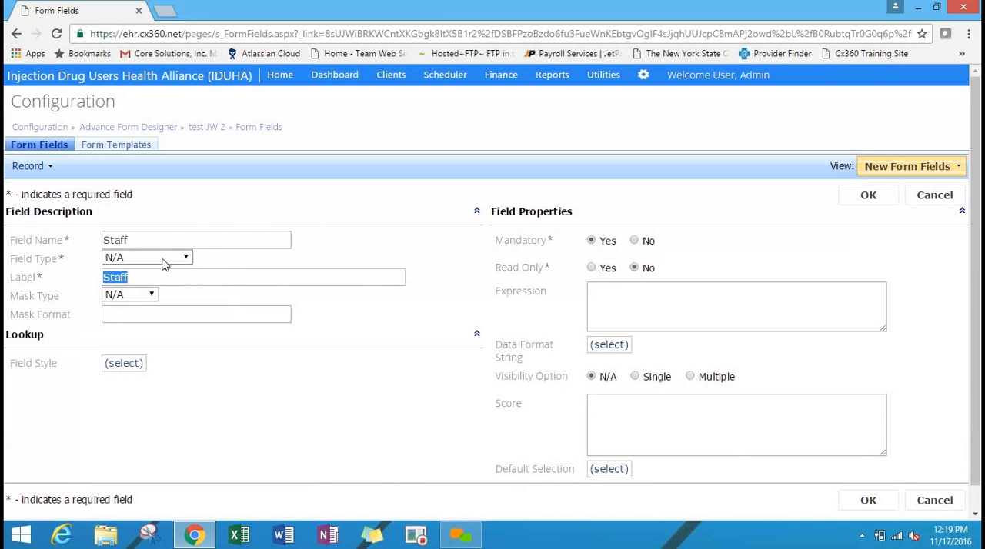
{"action": "left_click", "coordinate": [161, 260]}
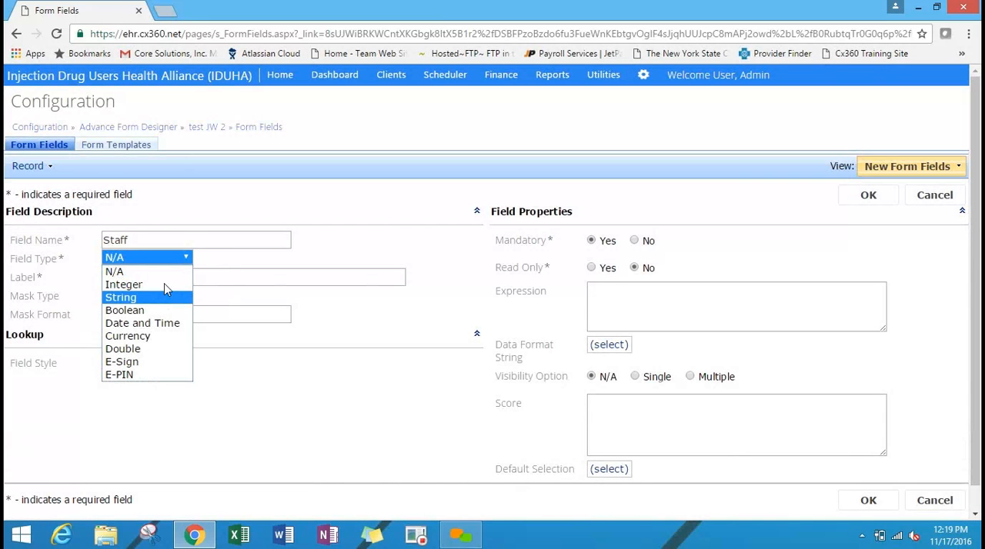
{"action": "left_click", "coordinate": [164, 285]}
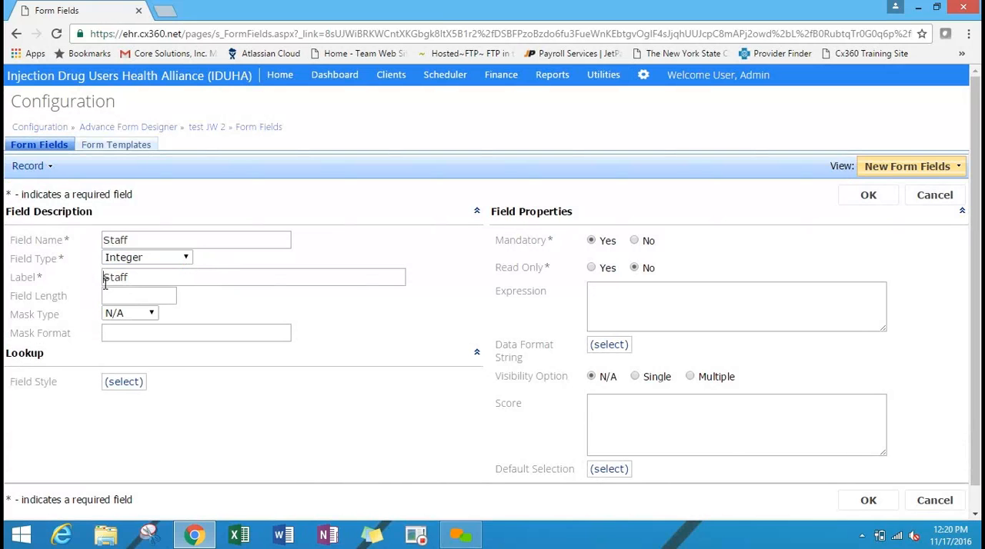
{"action": "left_click", "coordinate": [162, 262]}
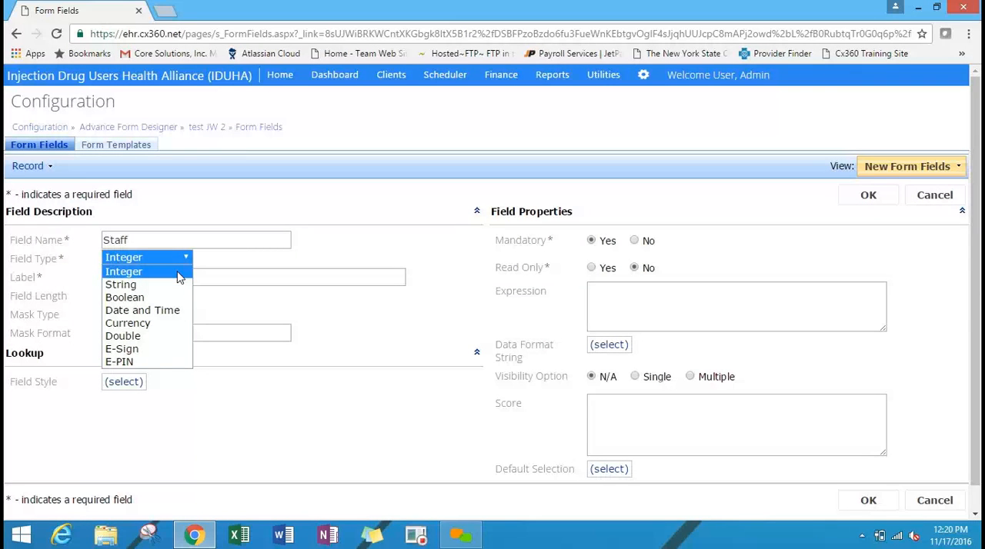
{"action": "left_click", "coordinate": [178, 274]}
Set the Staff field's lookup style to Dropdown List and its data category to the s_User table.
{"action": "left_click", "coordinate": [123, 382]}
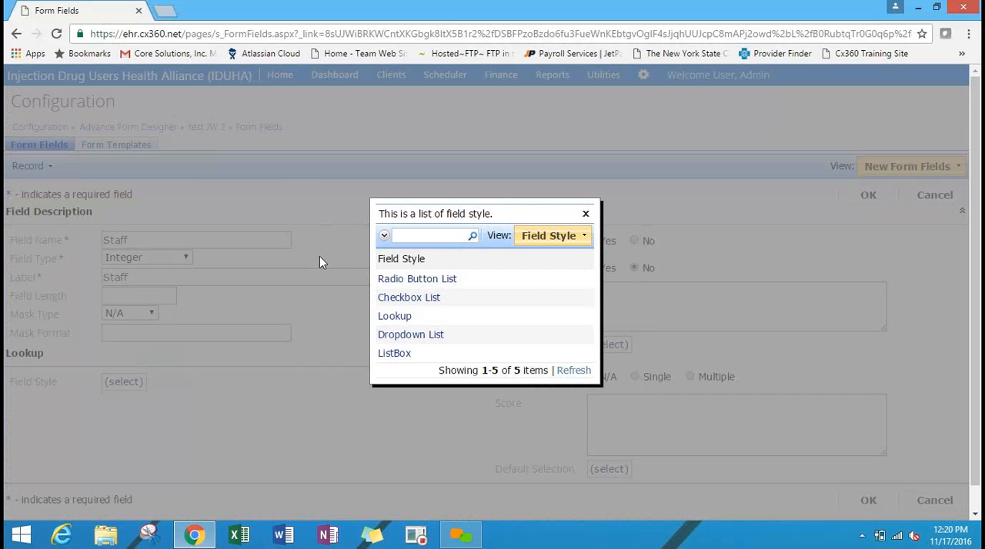
{"action": "left_click", "coordinate": [413, 341]}
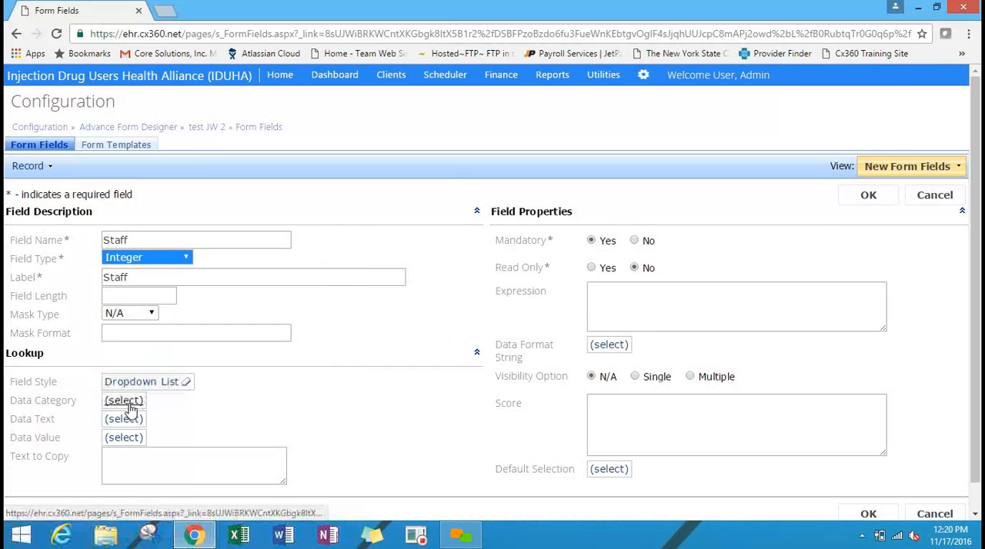
{"action": "left_click", "coordinate": [129, 406]}
{"action": "type", "text": "u"}
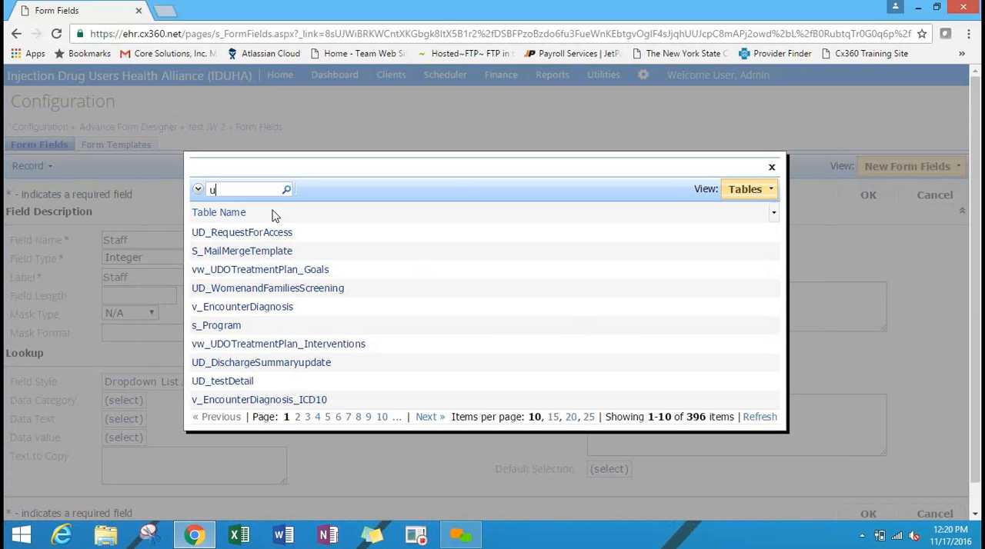
{"action": "type", "text": "ser"}
{"action": "key", "text": "Return"}
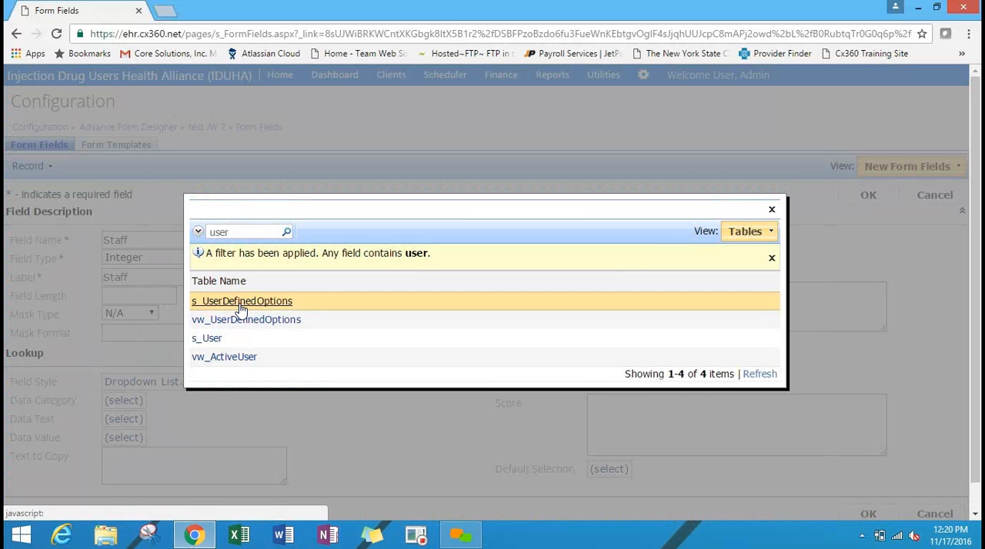
{"action": "left_click", "coordinate": [204, 339]}
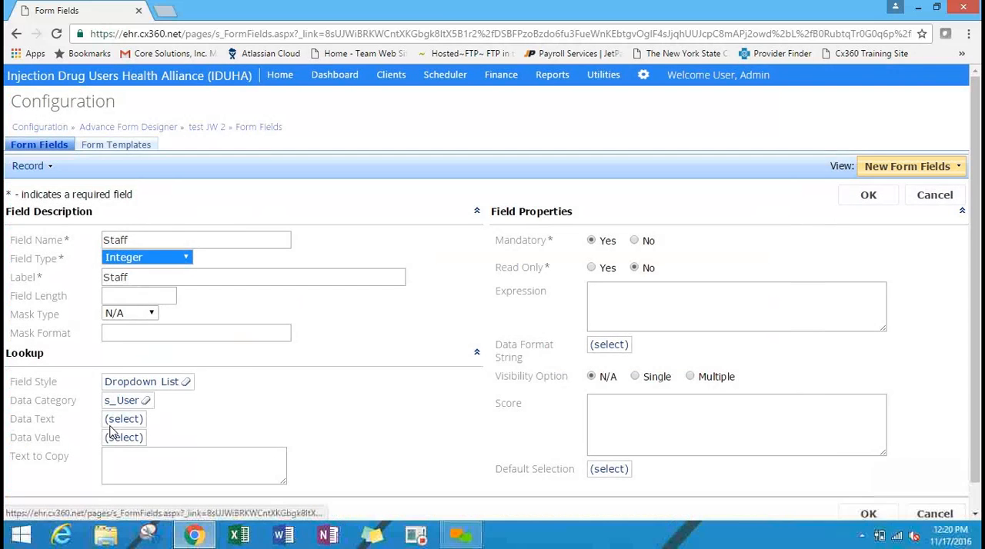
Set the Staff lookup's data text to FirstName and its data value to UserID.
{"action": "left_click", "coordinate": [120, 420]}
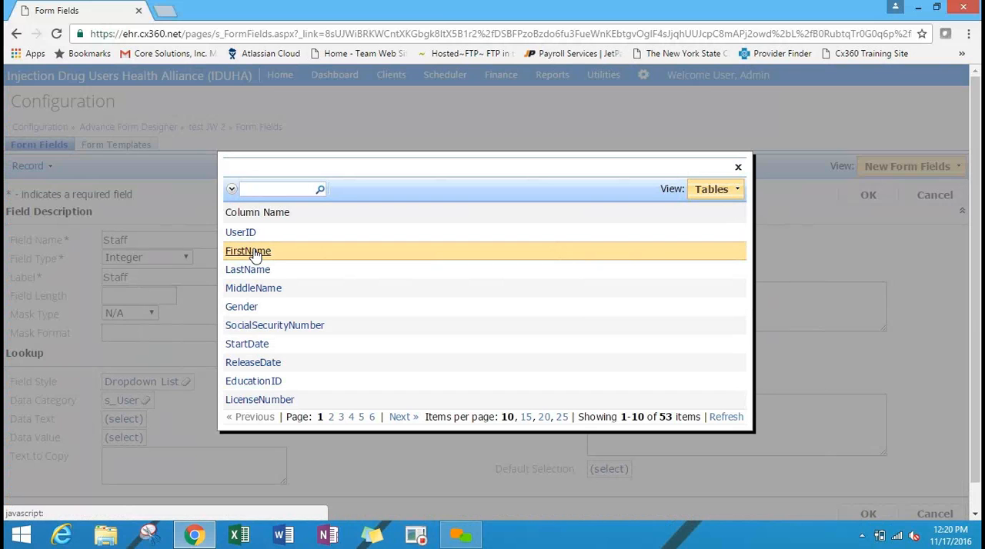
{"action": "left_click", "coordinate": [255, 252]}
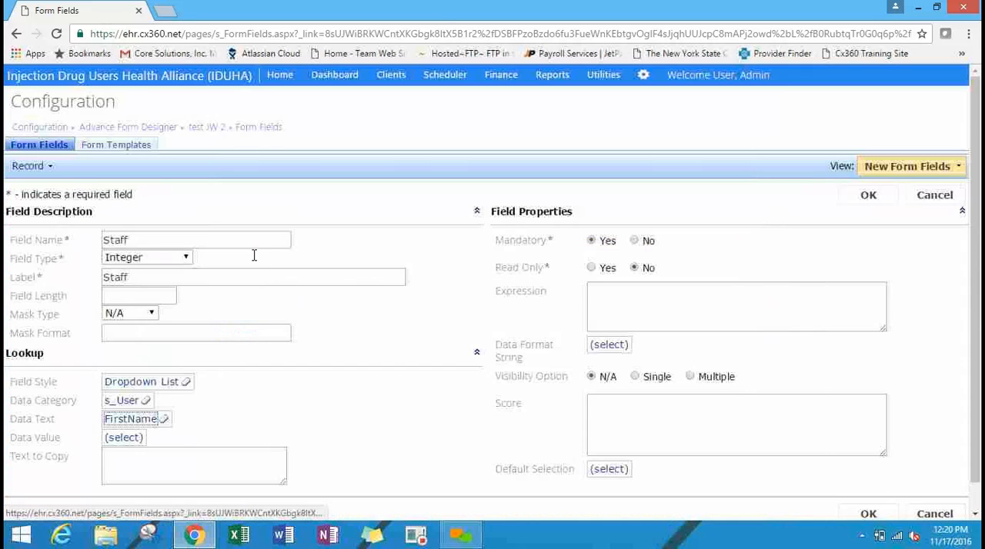
{"action": "left_click", "coordinate": [125, 440]}
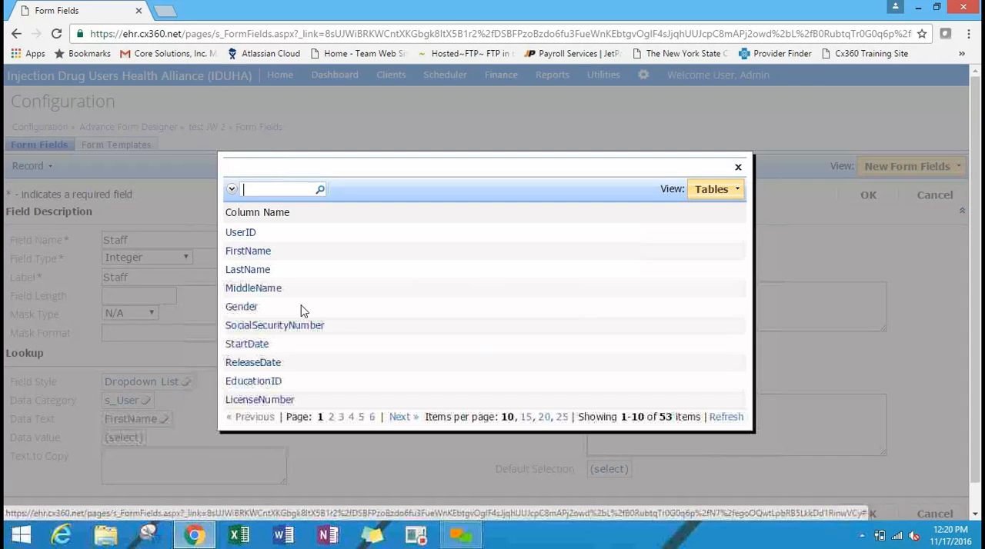
{"action": "left_click", "coordinate": [245, 235]}
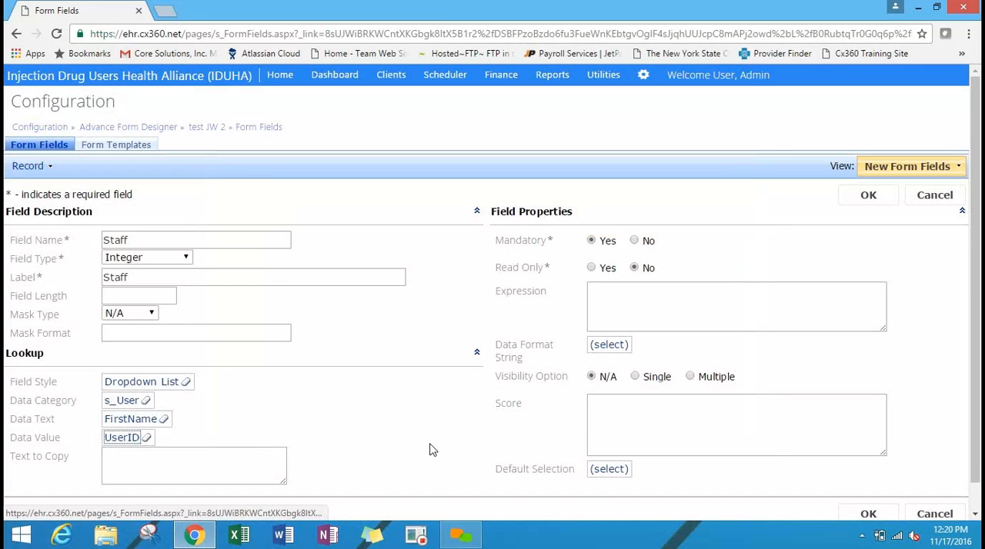
Save the Staff field as not mandatory and start another new form field.
{"action": "left_click", "coordinate": [634, 240]}
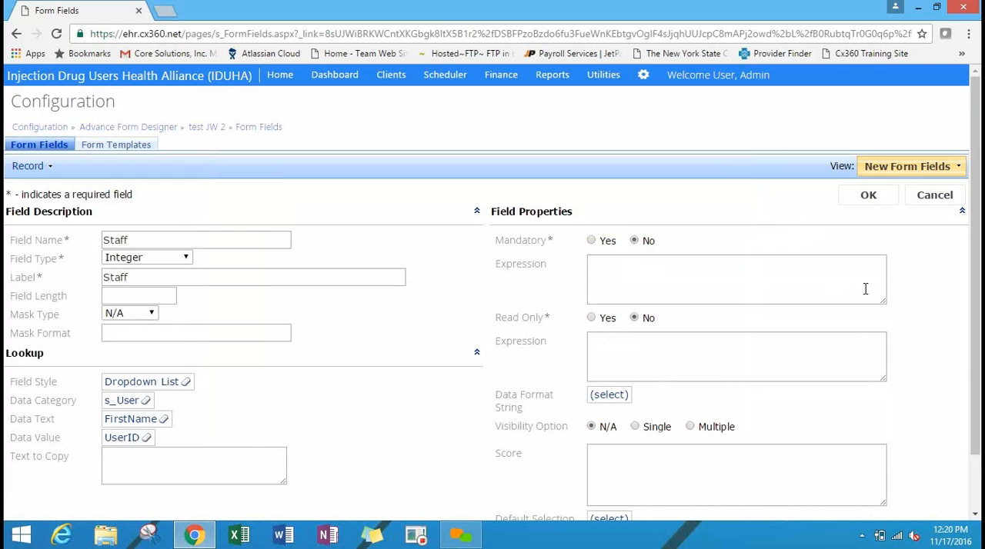
{"action": "left_click", "coordinate": [868, 197]}
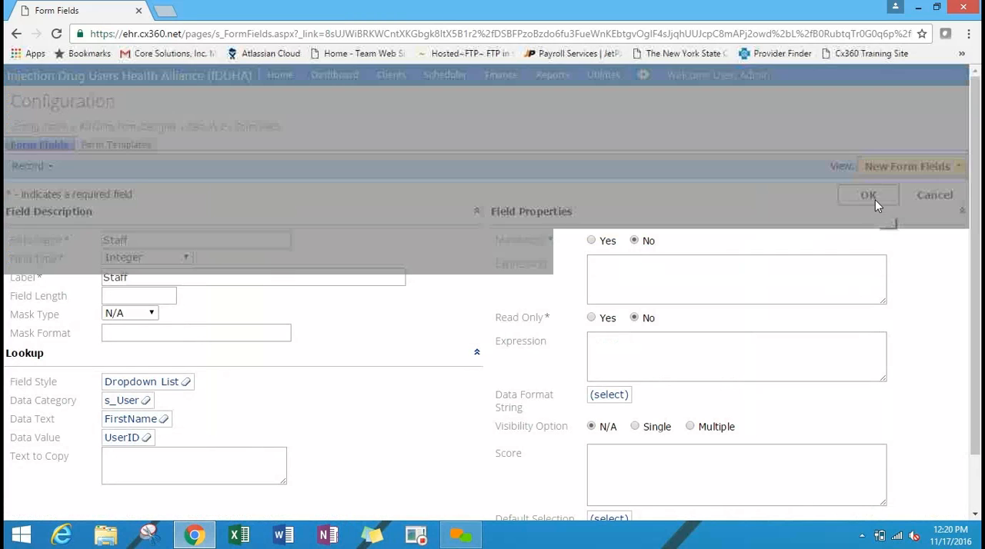
{"action": "left_click", "coordinate": [150, 168]}
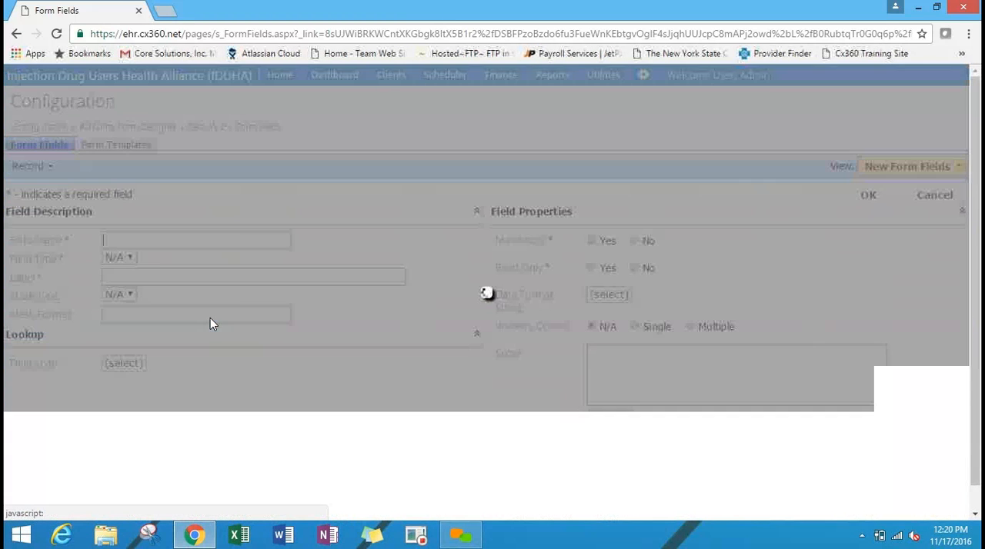
Name the new form field Comments, set its type to String, and label it "How do you feel today?".
{"action": "type", "text": "Comment"}
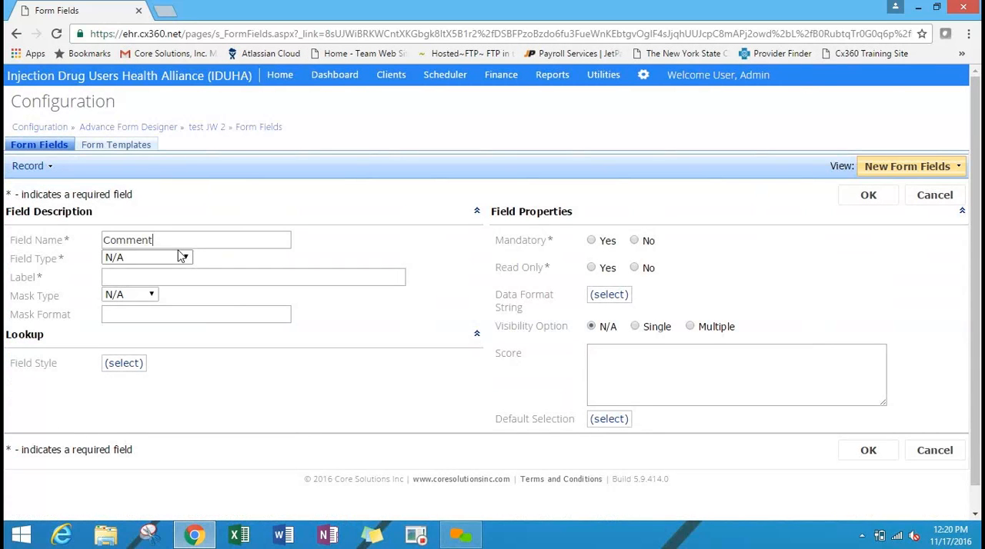
{"action": "type", "text": "s"}
{"action": "left_click", "coordinate": [177, 257]}
{"action": "left_click", "coordinate": [158, 262]}
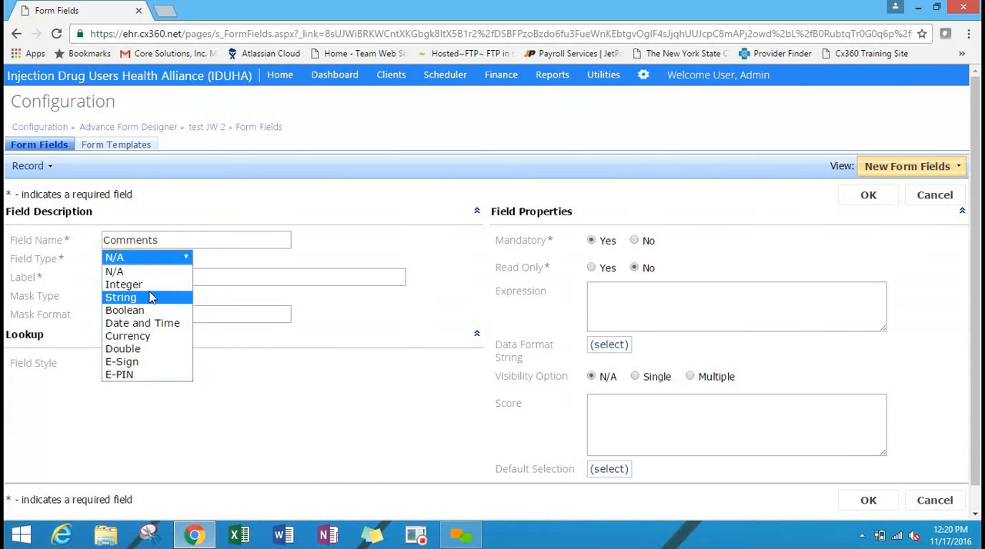
{"action": "left_click", "coordinate": [151, 298]}
{"action": "left_click_drag", "start_coordinate": [171, 279], "coordinate": [79, 277]}
{"action": "type", "text": "Ho"}
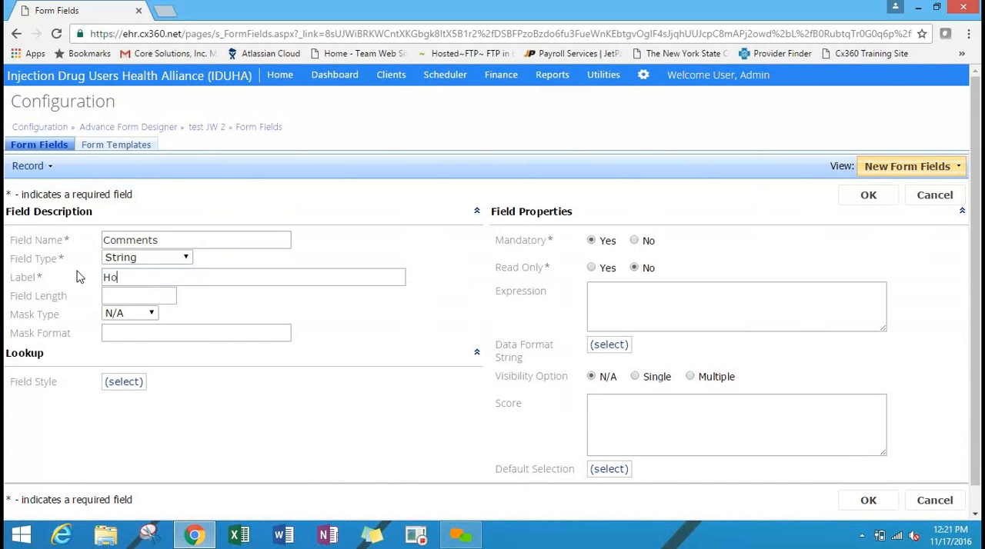
{"action": "type", "text": "w do you feel today?"}
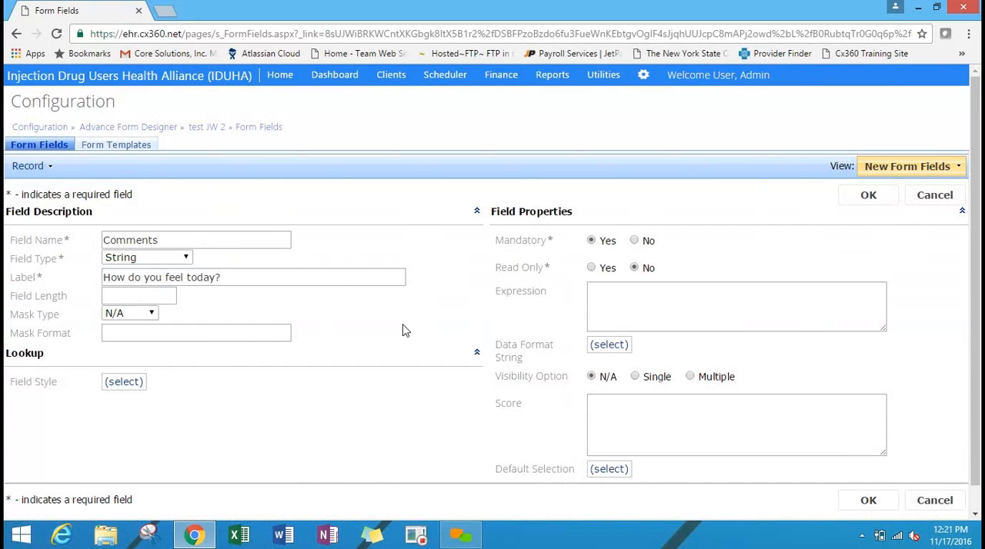
Make the Comments field not mandatory with a field length of 1000 and save it.
{"action": "left_click", "coordinate": [636, 241]}
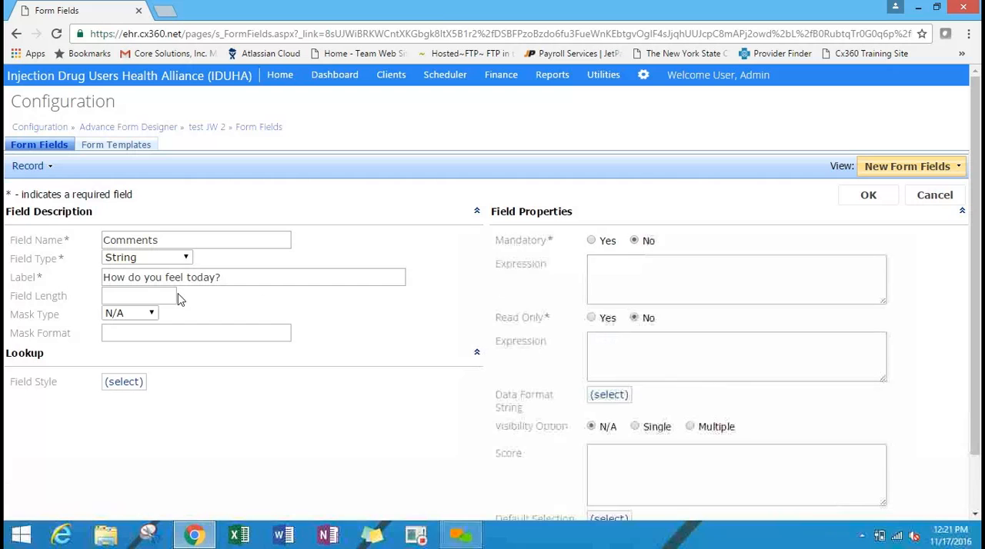
{"action": "type", "text": "1000"}
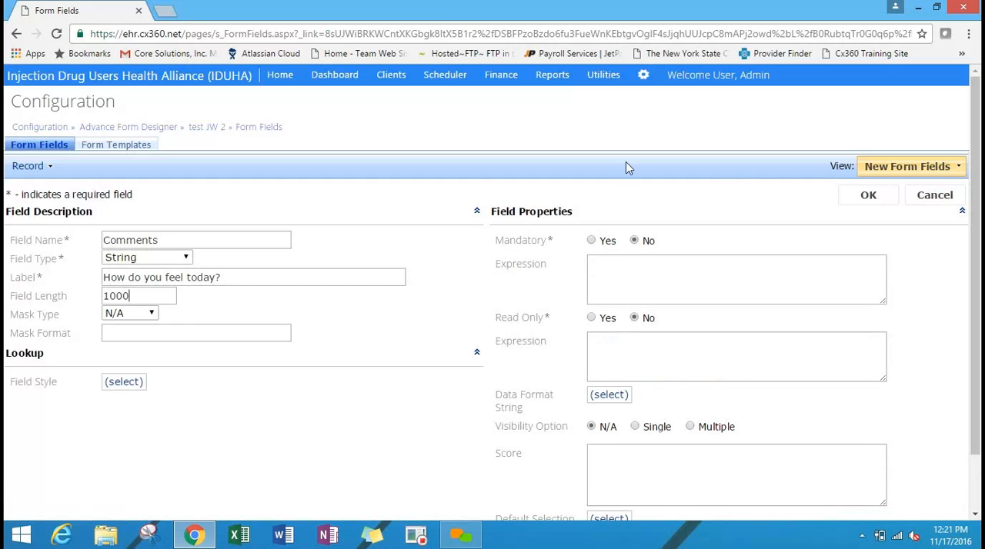
{"action": "left_click", "coordinate": [868, 196]}
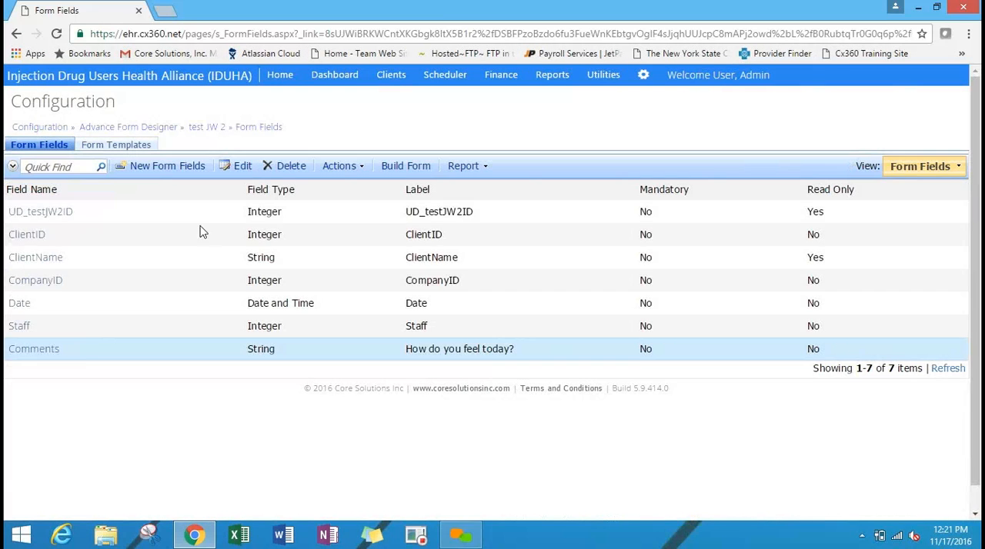
Add a new form field named Yes with the type Integer and the label "Do you like coffee?".
{"action": "left_click", "coordinate": [150, 174]}
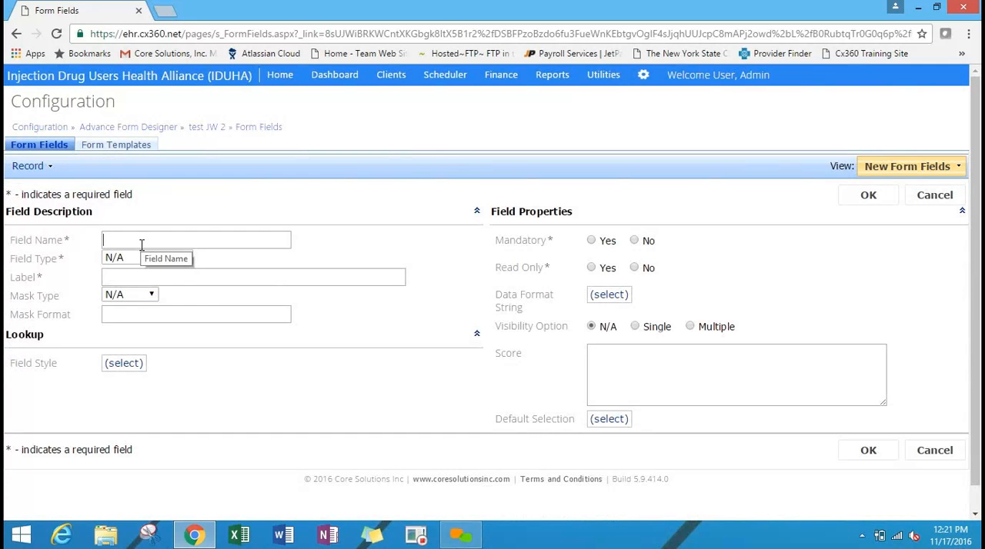
{"action": "type", "text": "Yes"}
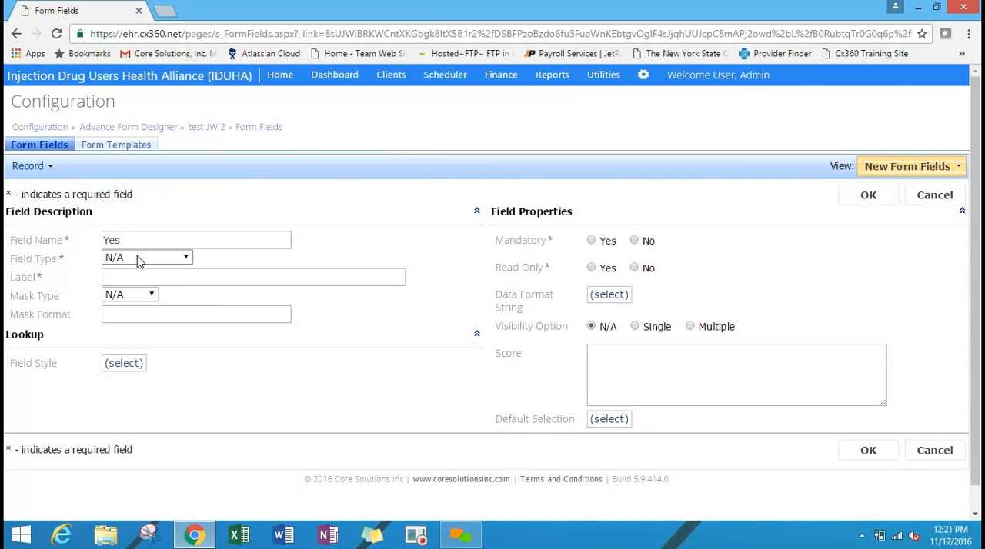
{"action": "left_click", "coordinate": [152, 260]}
{"action": "left_click", "coordinate": [150, 257]}
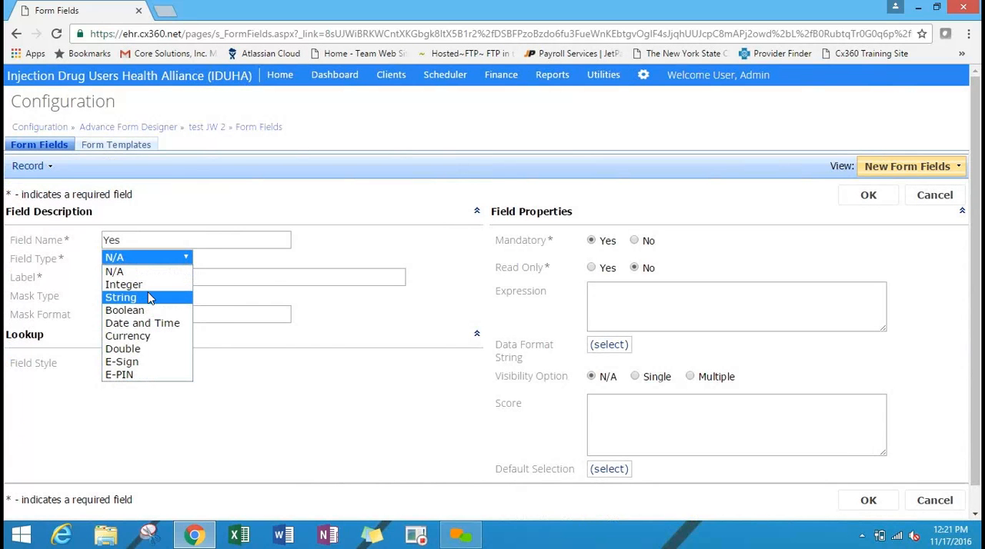
{"action": "left_click", "coordinate": [149, 285]}
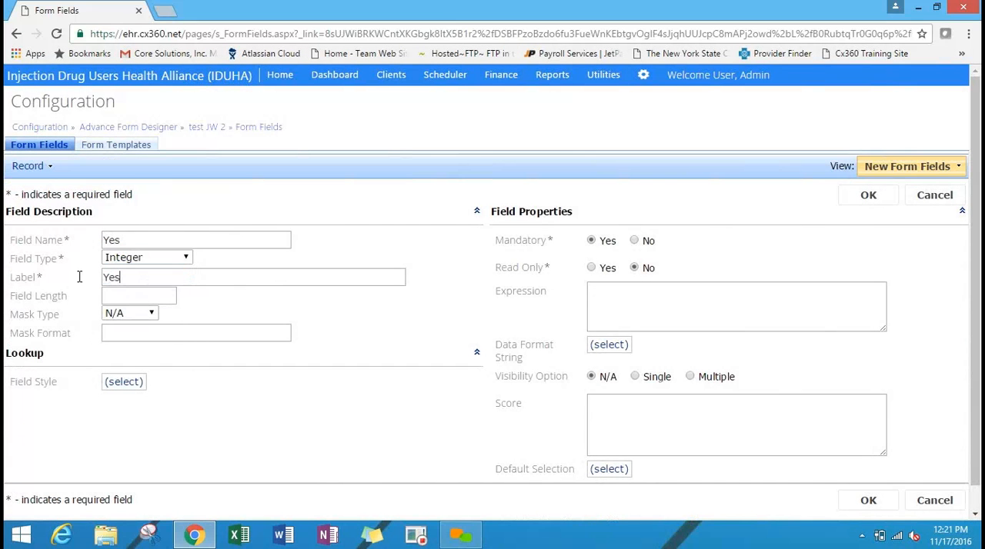
{"action": "left_click", "coordinate": [38, 283]}
{"action": "type", "text": "Do you like coffee?"}
Set the Yes field's lookup style to Radio Button List and its data category to s_UserDefinedOptions.
{"action": "left_click_drag", "start_coordinate": [272, 311], "coordinate": [138, 388]}
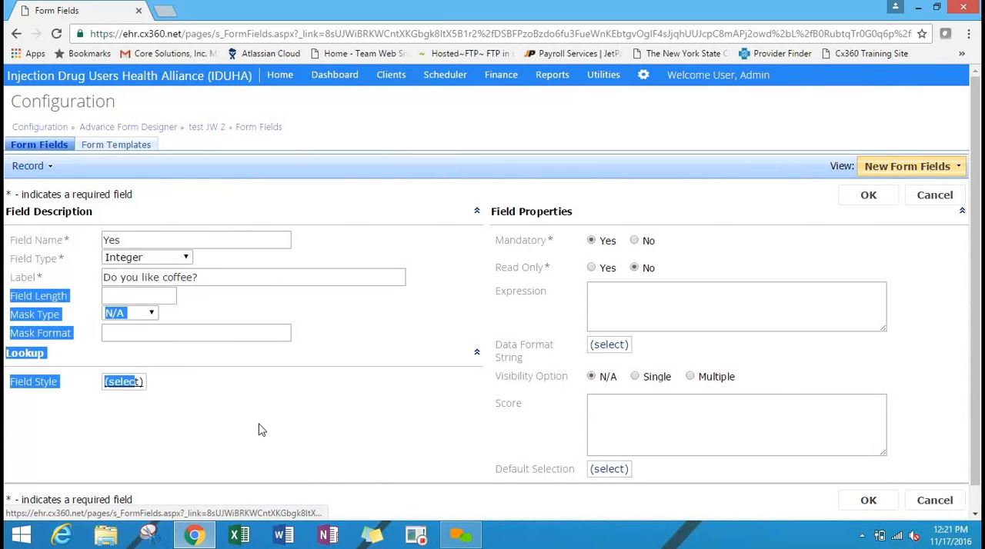
{"action": "left_click_drag", "start_coordinate": [260, 430], "coordinate": [133, 387]}
{"action": "left_click", "coordinate": [134, 385]}
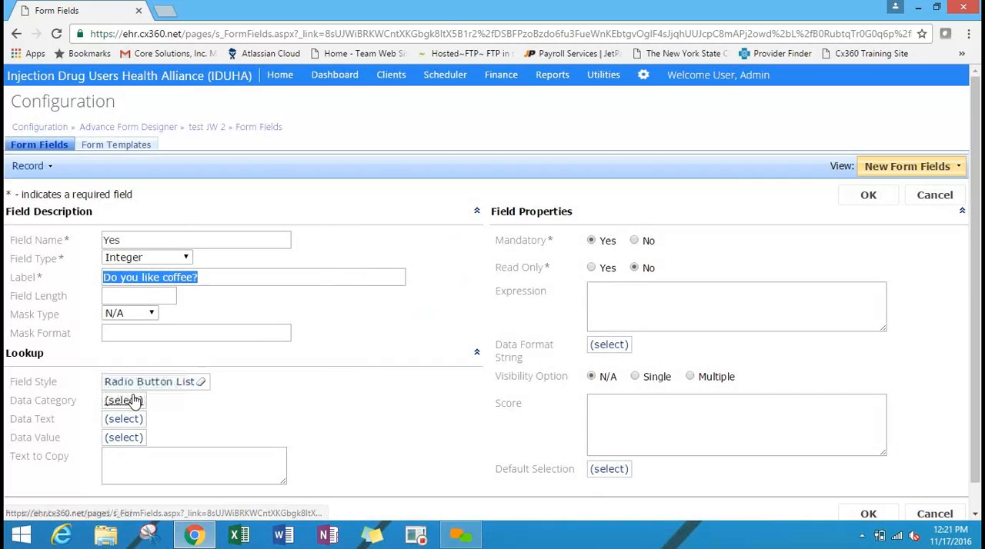
{"action": "left_click", "coordinate": [123, 401]}
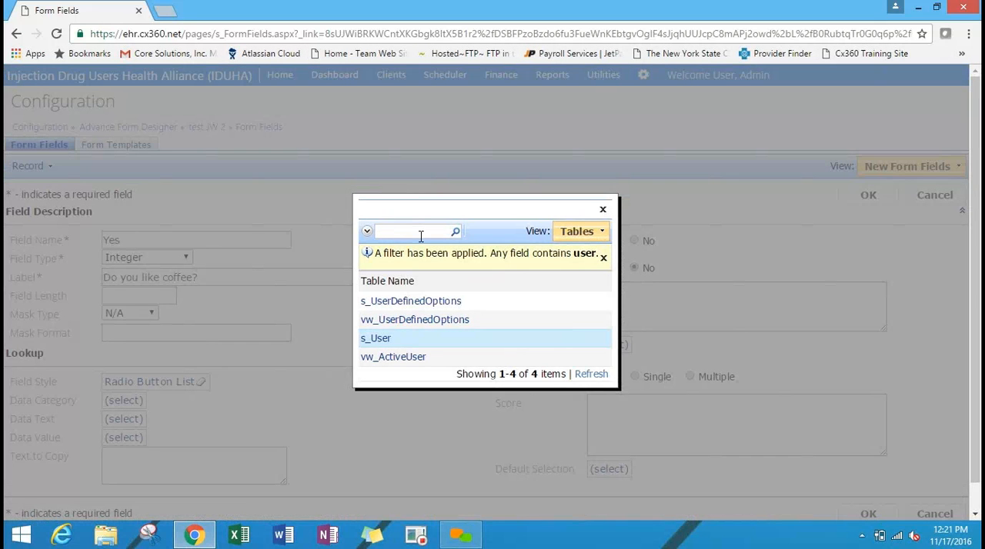
{"action": "left_click", "coordinate": [433, 302]}
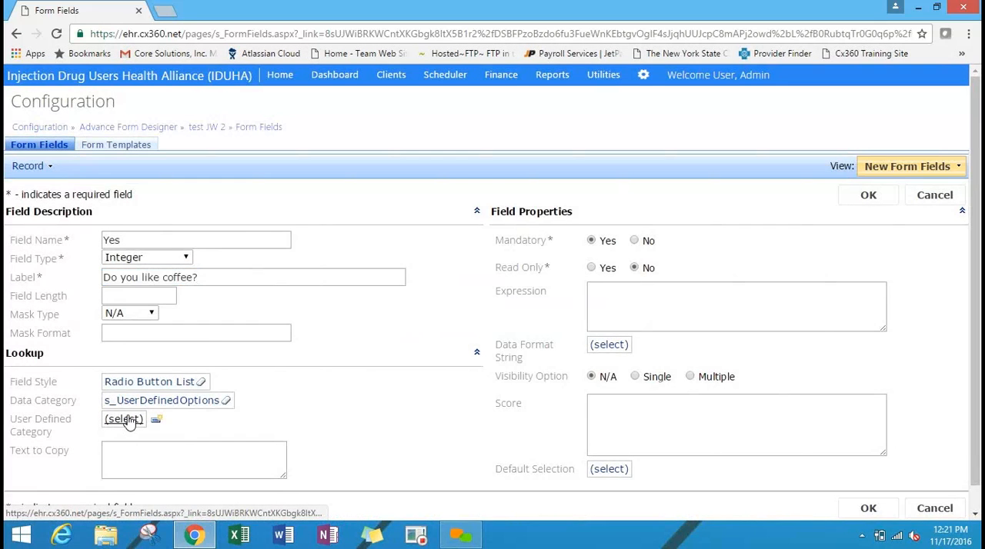
Search the user defined categories for "yes" and assign YesNo to the coffee question.
{"action": "left_click", "coordinate": [123, 419]}
{"action": "type", "text": "yes"}
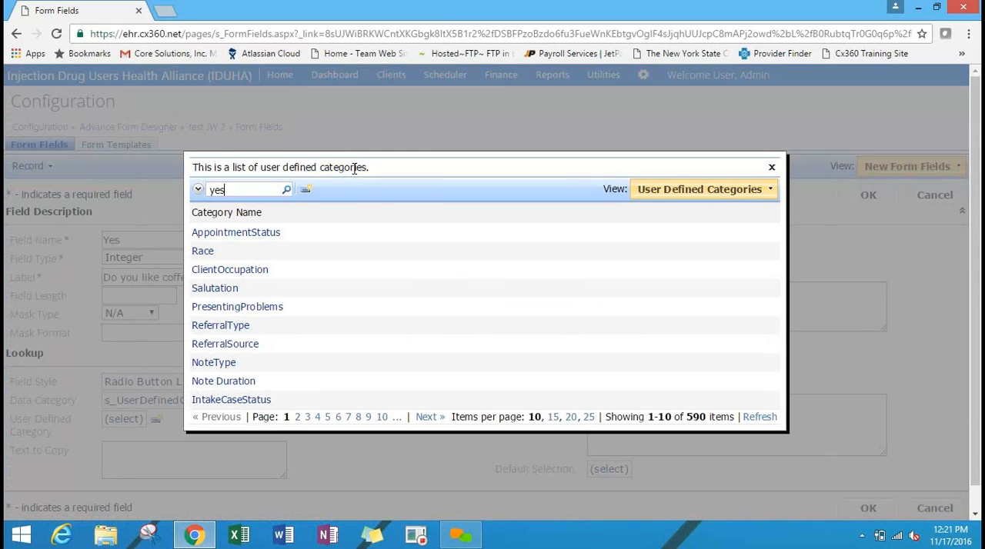
{"action": "key", "text": "Return"}
{"action": "left_click", "coordinate": [197, 257]}
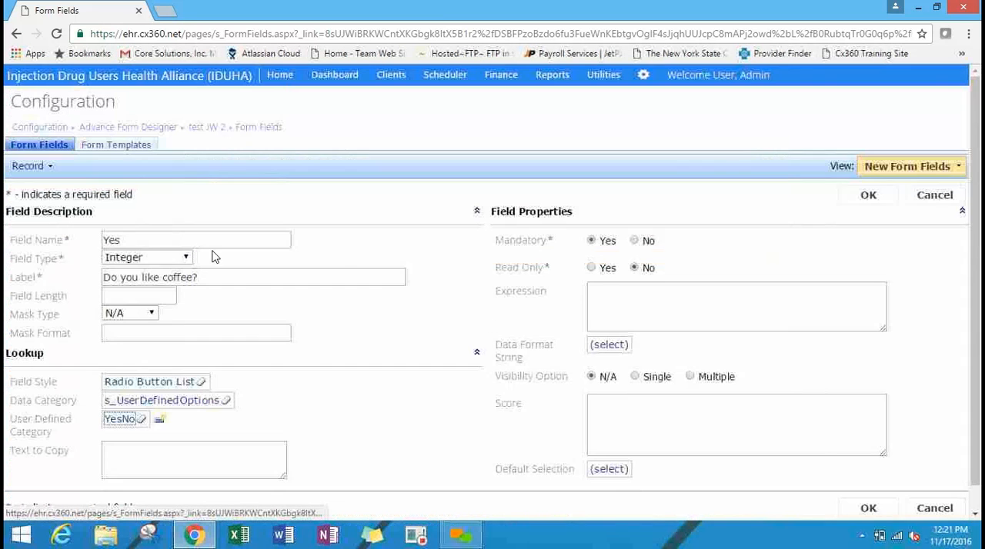
Save the Yes field as not mandatory and build the form.
{"action": "left_click", "coordinate": [633, 242]}
{"action": "left_click", "coordinate": [869, 197]}
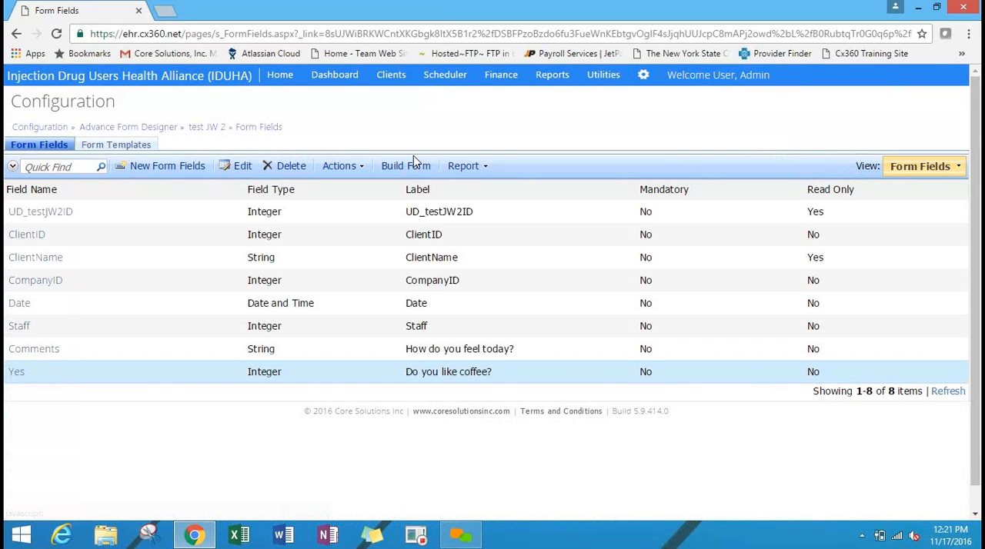
{"action": "left_click", "coordinate": [416, 166]}
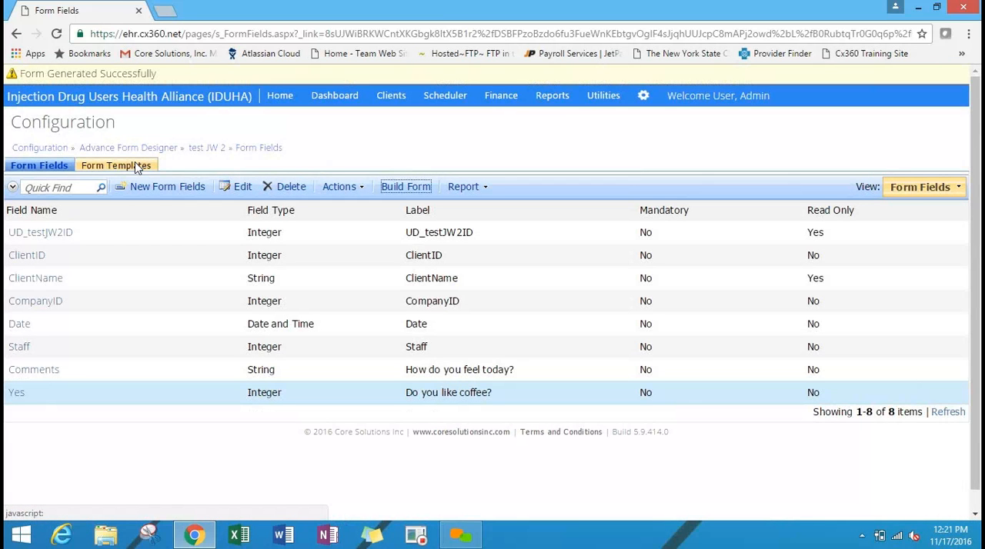
Open the admin account's details in user management and show the Clients feature group's rights.
{"action": "left_click", "coordinate": [644, 100]}
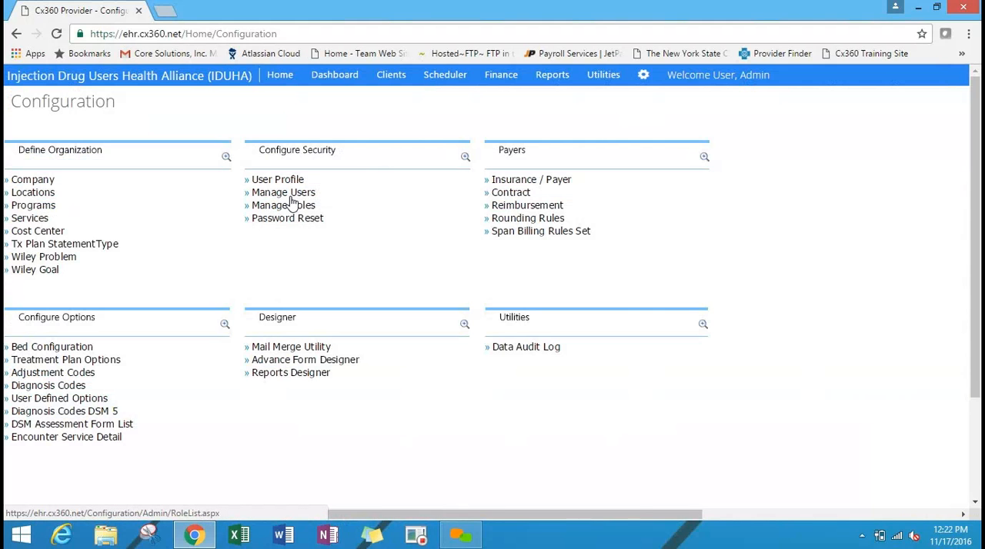
{"action": "left_click", "coordinate": [290, 195]}
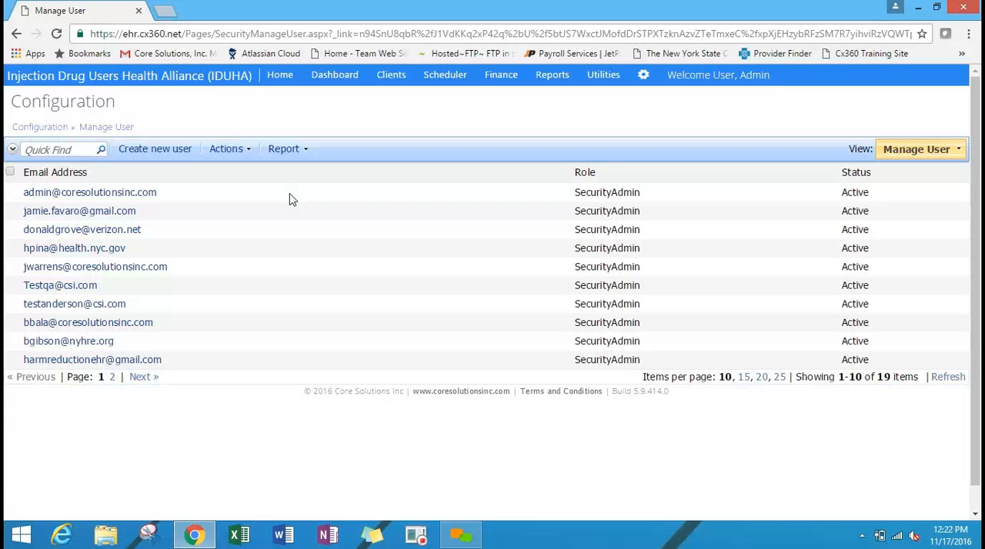
{"action": "left_click", "coordinate": [121, 193]}
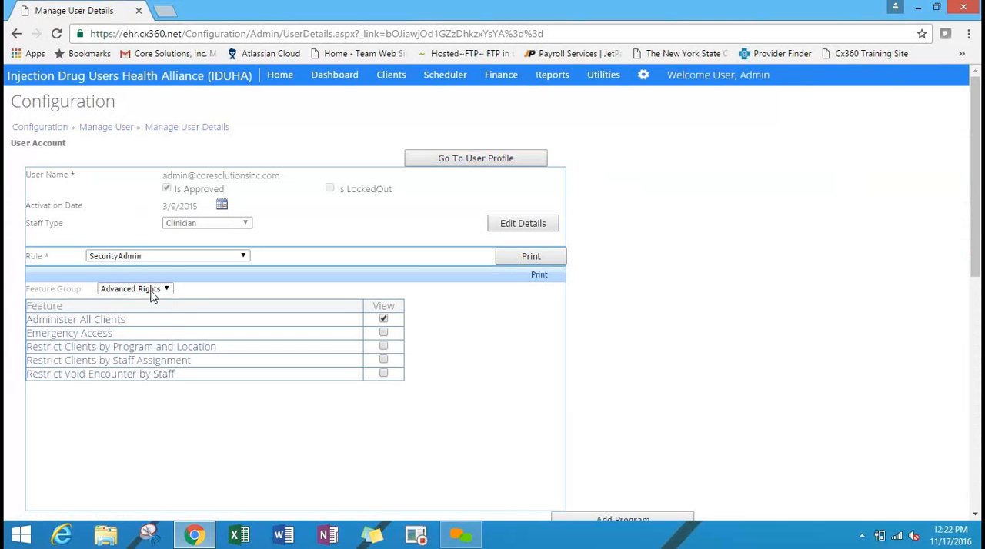
{"action": "left_click", "coordinate": [148, 296]}
{"action": "left_click", "coordinate": [146, 321]}
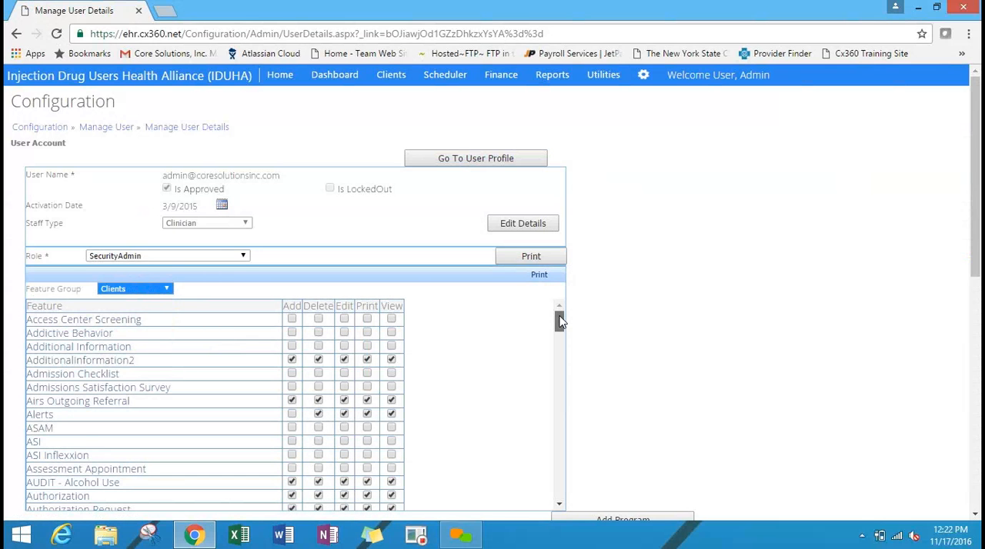
Grant the admin account Add, Delete, Edit, Print and View rights for the test JW 2 form.
{"action": "left_click_drag", "start_coordinate": [559, 322], "coordinate": [560, 469]}
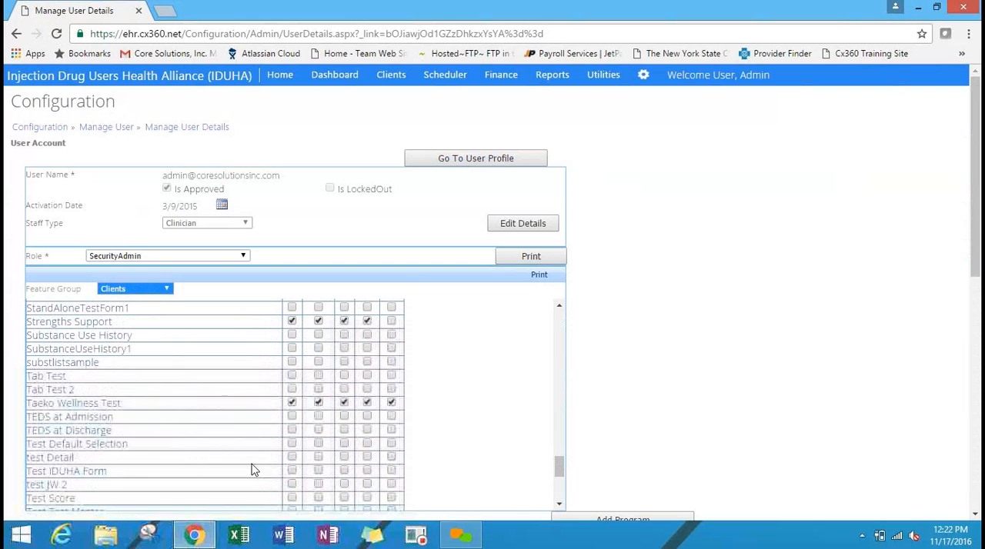
{"action": "left_click", "coordinate": [291, 484]}
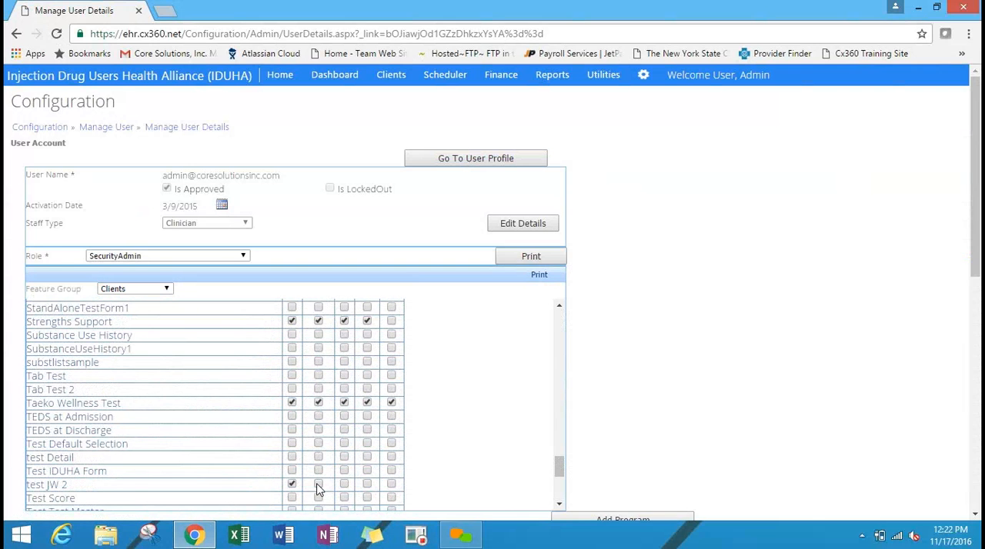
{"action": "left_click", "coordinate": [318, 487]}
{"action": "left_click", "coordinate": [345, 486]}
{"action": "left_click", "coordinate": [368, 485]}
{"action": "left_click", "coordinate": [392, 485]}
Look through the client chart's sections for the test JW 2 form, view a blank new record, and cancel it.
{"action": "left_click", "coordinate": [396, 76]}
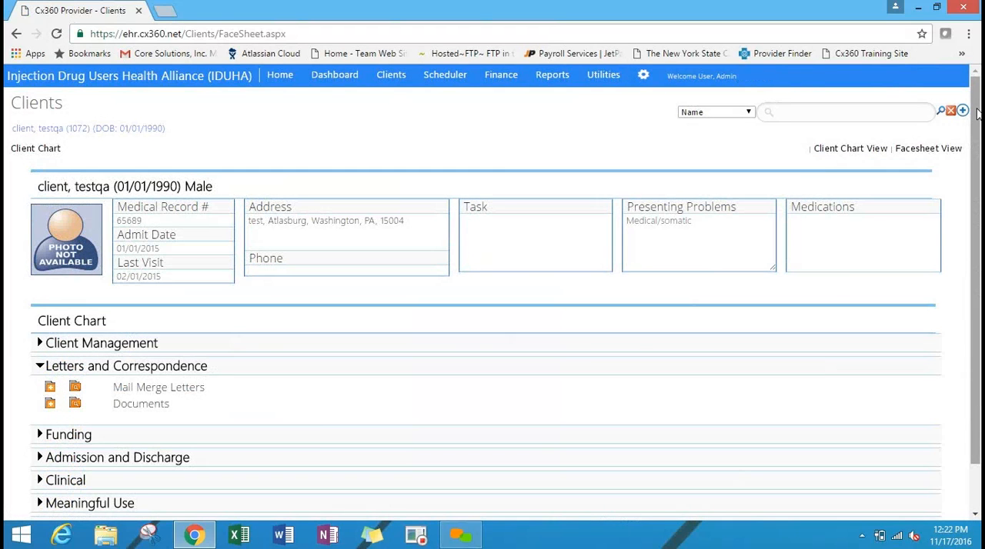
{"action": "scroll", "coordinate": [977, 114], "scroll_direction": "down", "scroll_amount": 1}
{"action": "left_click", "coordinate": [88, 292]}
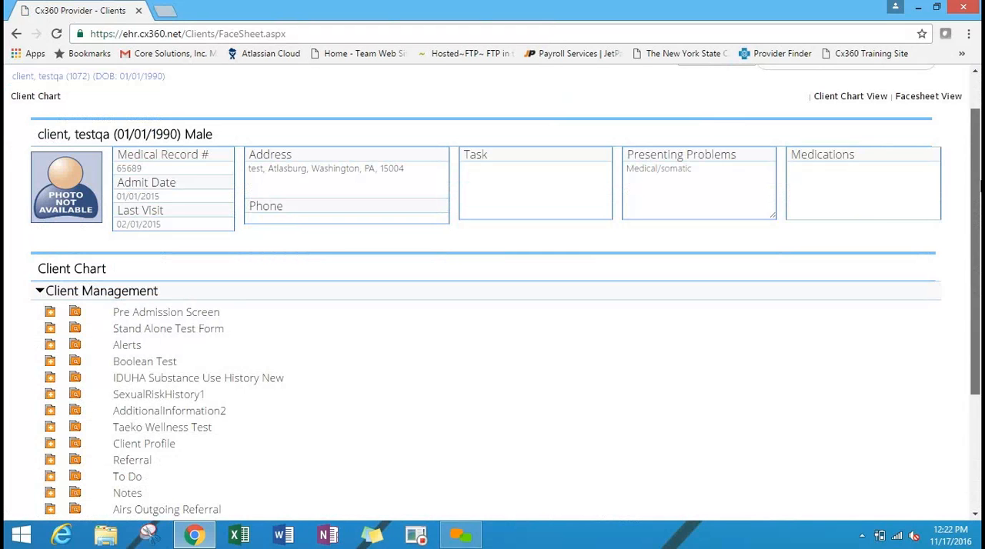
{"action": "scroll", "coordinate": [976, 185], "scroll_direction": "down", "scroll_amount": 2}
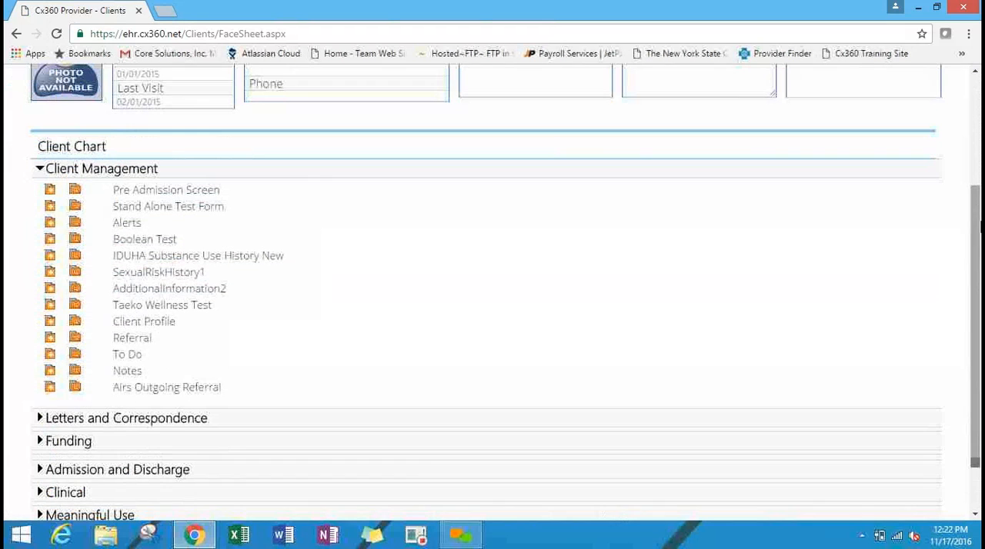
{"action": "left_click", "coordinate": [83, 445]}
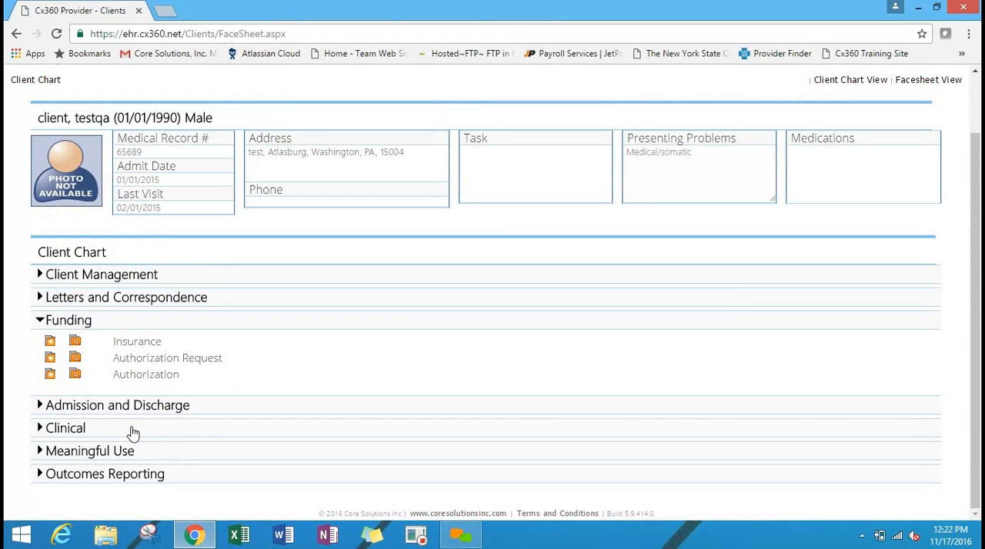
{"action": "left_click", "coordinate": [133, 434]}
{"action": "scroll", "coordinate": [979, 361], "scroll_direction": "down", "scroll_amount": 1}
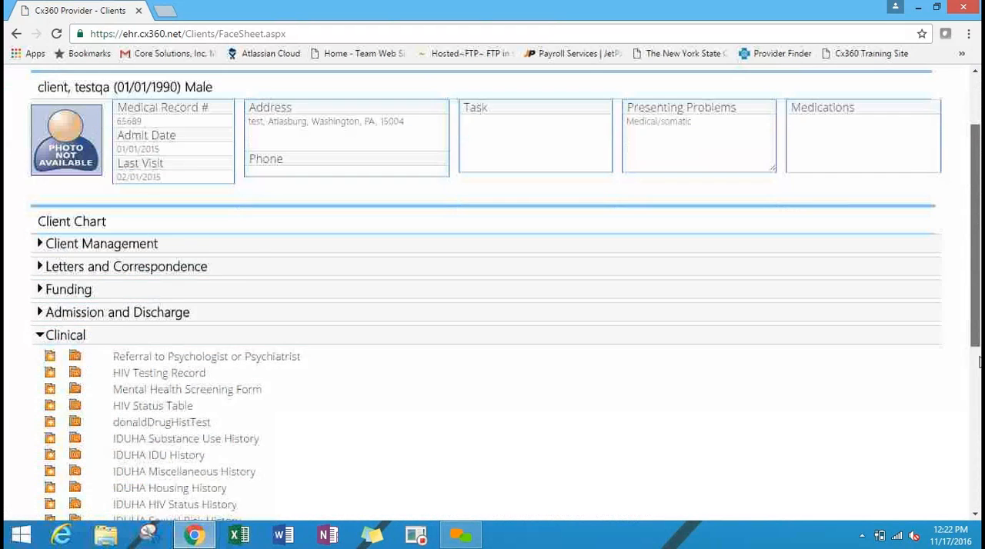
{"action": "scroll", "coordinate": [979, 362], "scroll_direction": "down", "scroll_amount": 4}
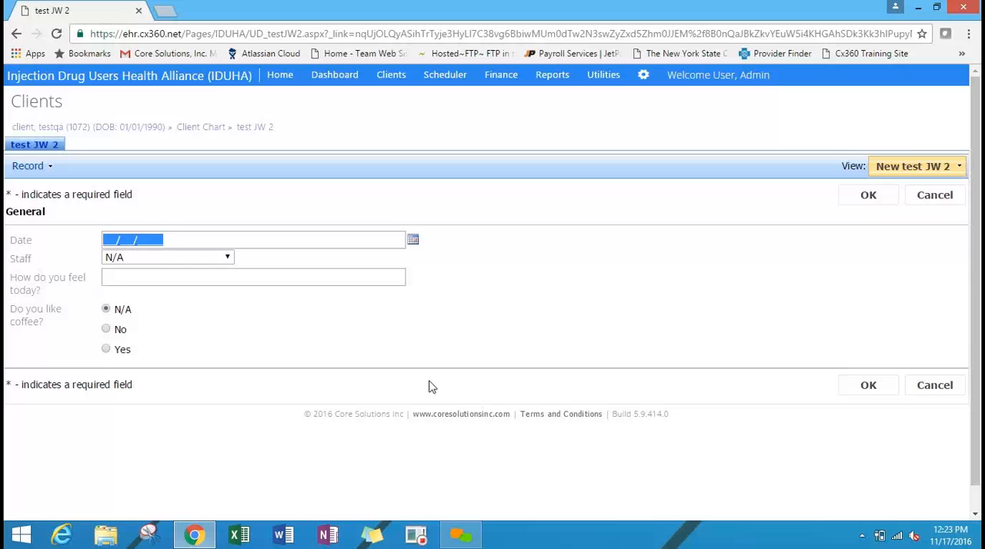
{"action": "left_click", "coordinate": [937, 206]}
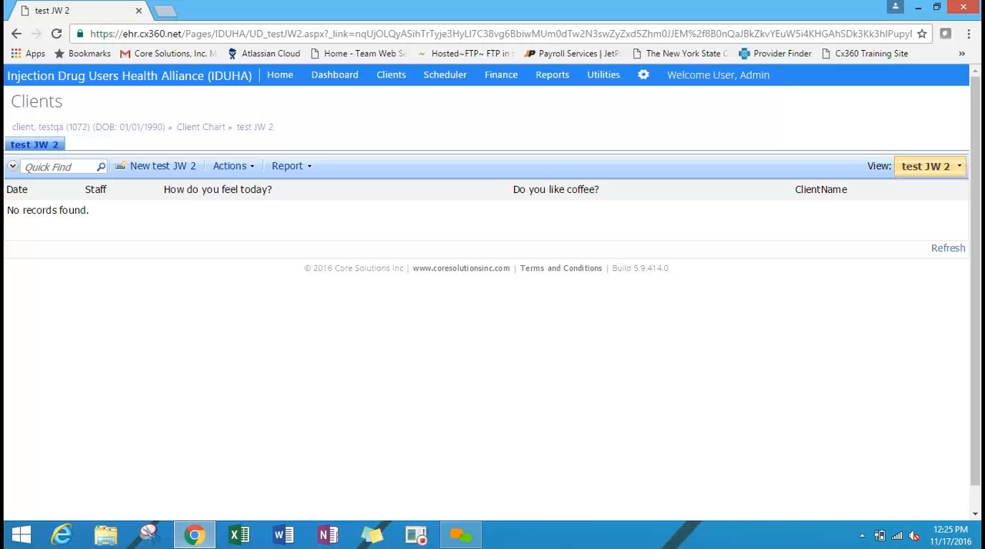
Return to the configuration page and open the Reports Designer.
{"action": "left_click", "coordinate": [643, 77]}
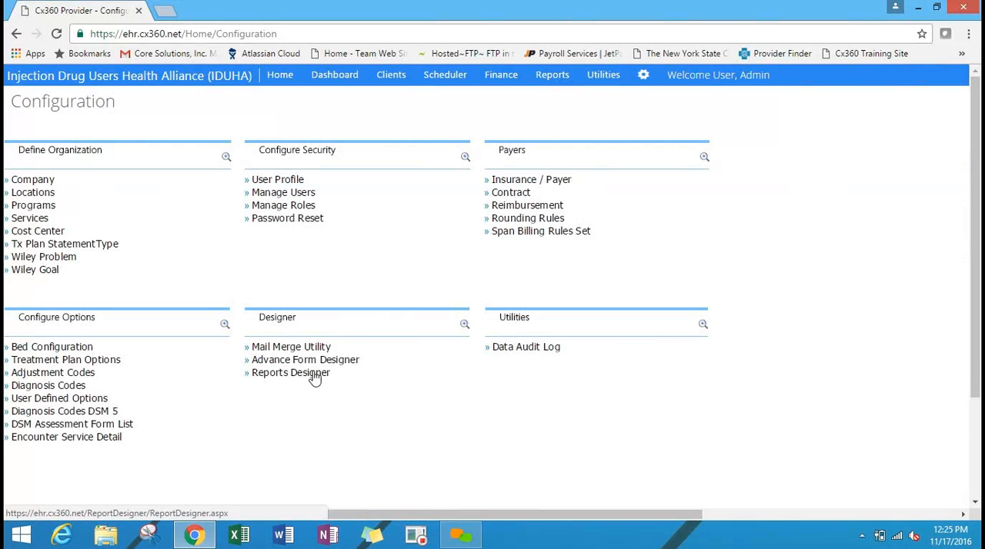
{"action": "left_click", "coordinate": [313, 375]}
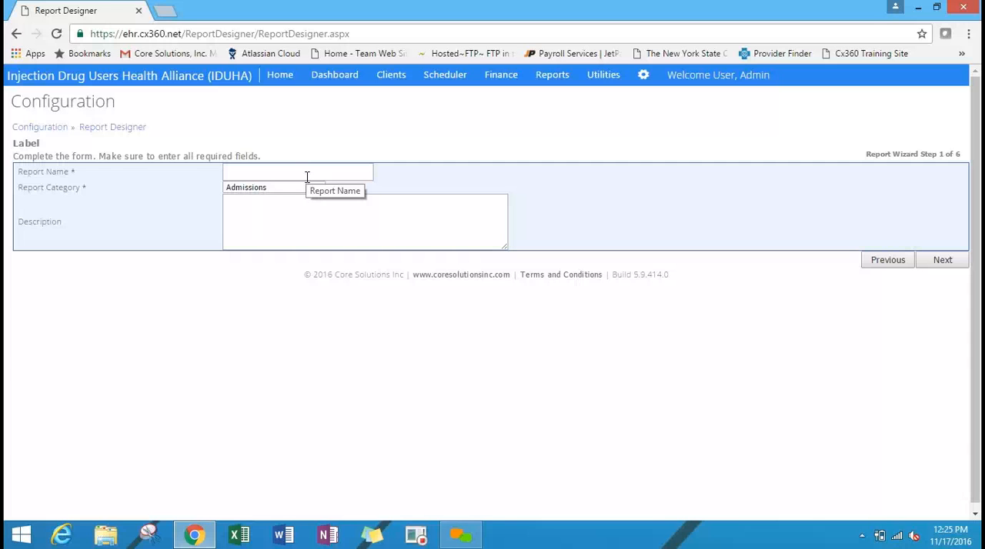
Name the new report Test JW, assign it to the Clients - 1 category, and continue to the column selection.
{"action": "scroll", "coordinate": [307, 179], "scroll_direction": "down", "scroll_amount": 1}
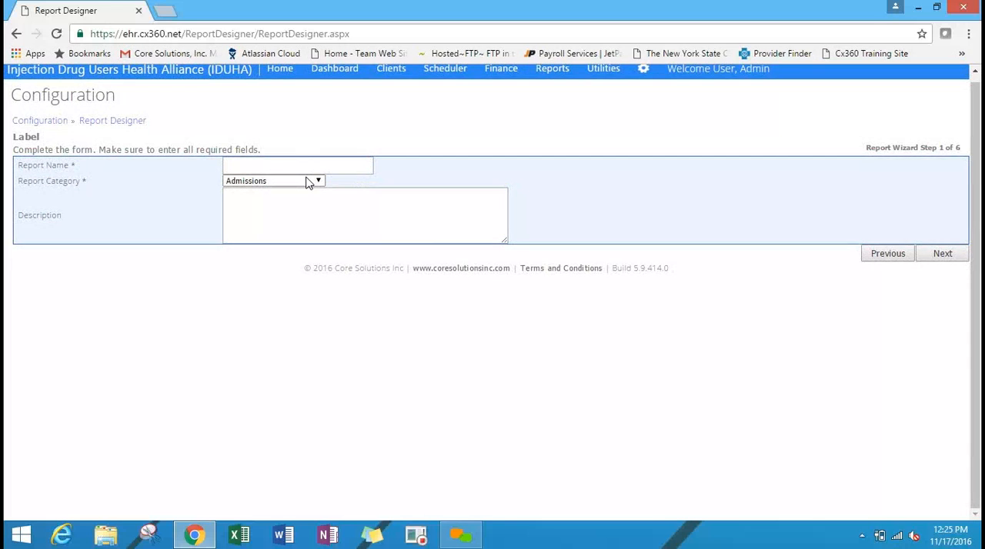
{"action": "left_click", "coordinate": [297, 164]}
{"action": "left_click", "coordinate": [297, 164]}
{"action": "type", "text": "Test "}
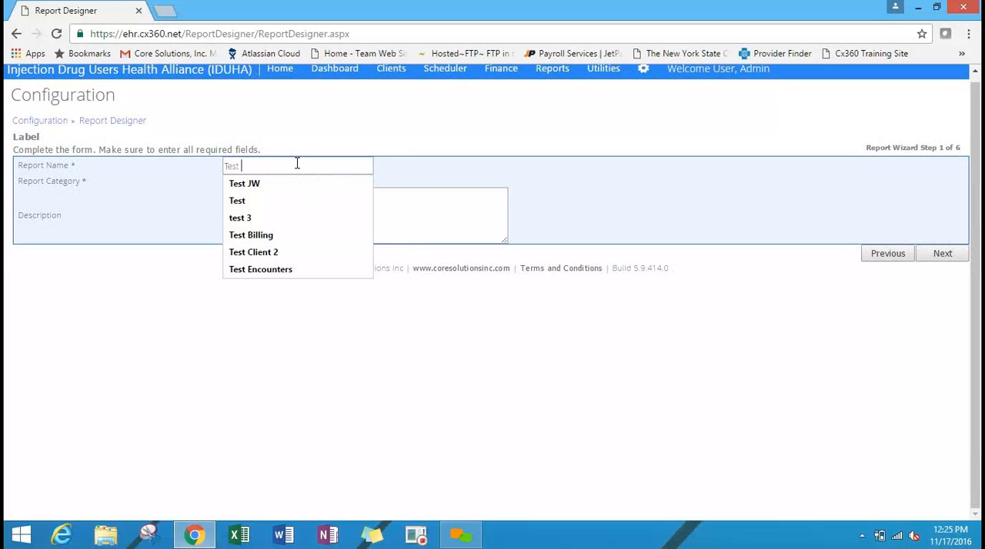
{"action": "type", "text": "JW"}
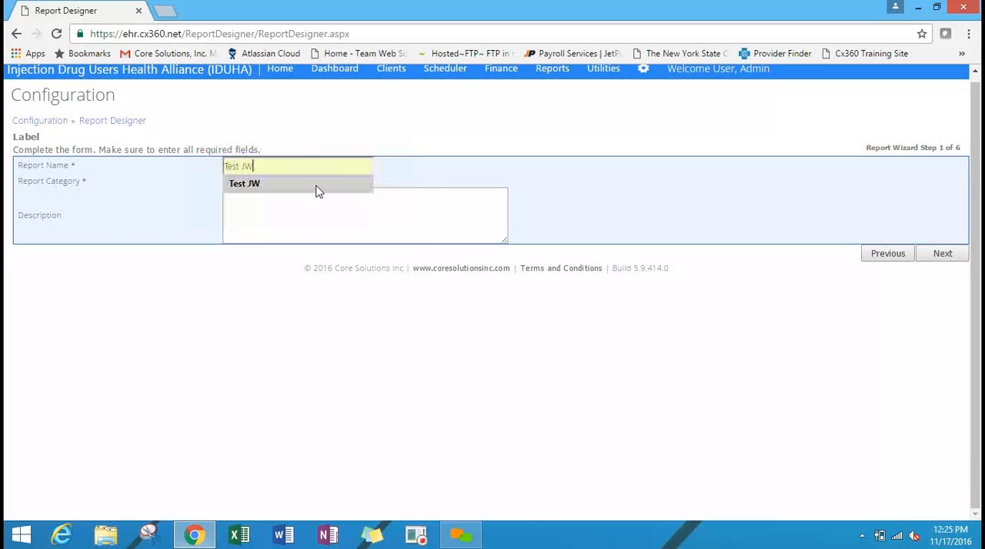
{"action": "left_click", "coordinate": [317, 187]}
{"action": "left_click", "coordinate": [302, 183]}
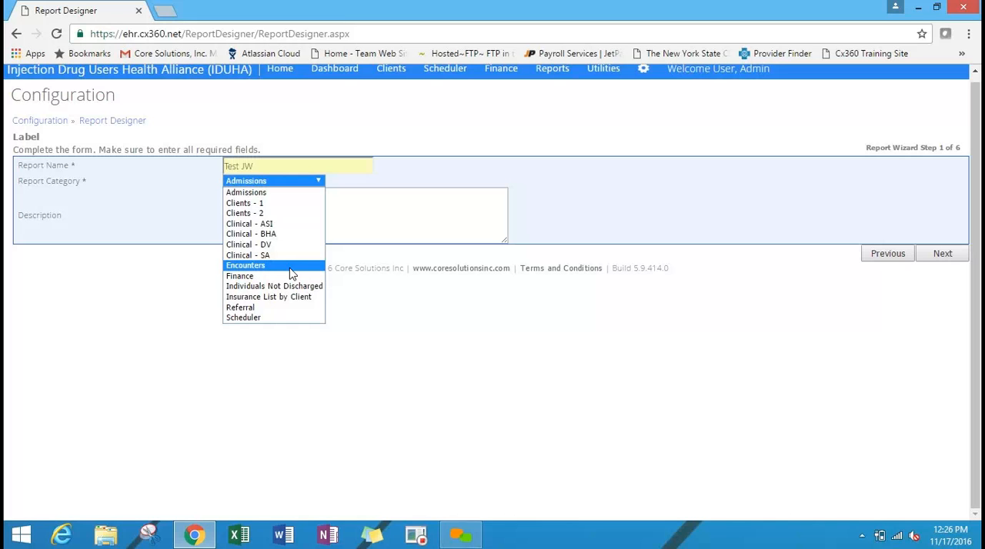
{"action": "left_click", "coordinate": [279, 204]}
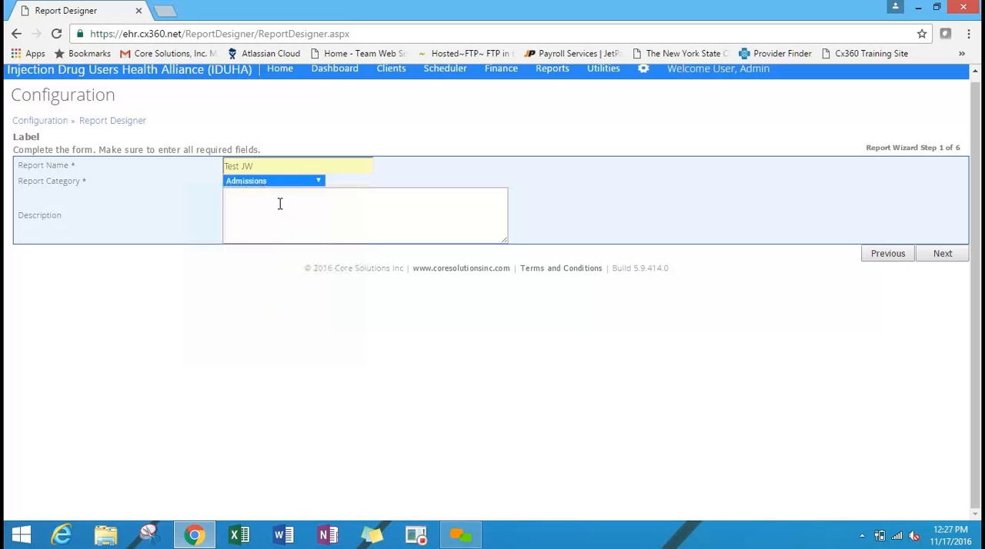
{"action": "left_click", "coordinate": [931, 254]}
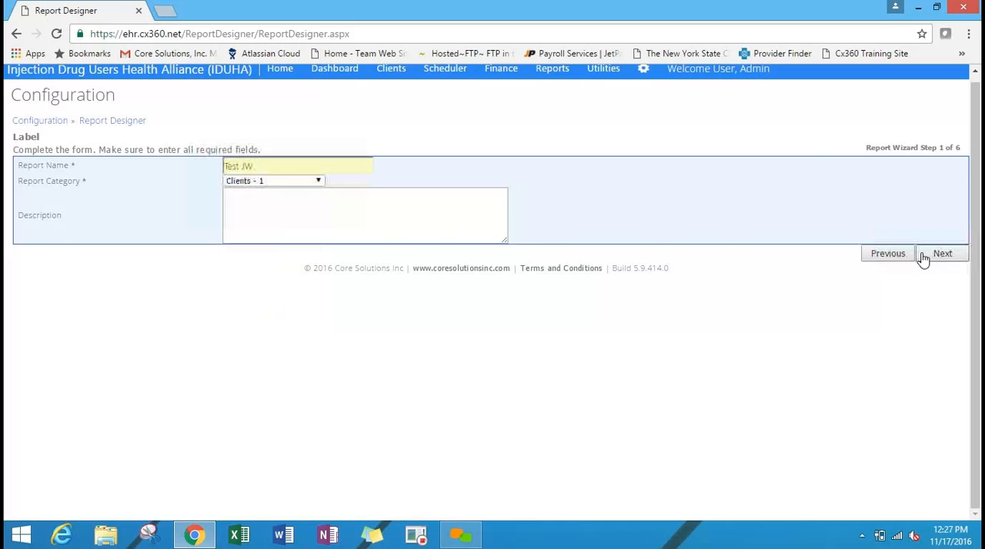
Include the ClientName, BirthDate and Gender fields as columns of the report.
{"action": "left_click_drag", "start_coordinate": [977, 108], "coordinate": [980, 223]}
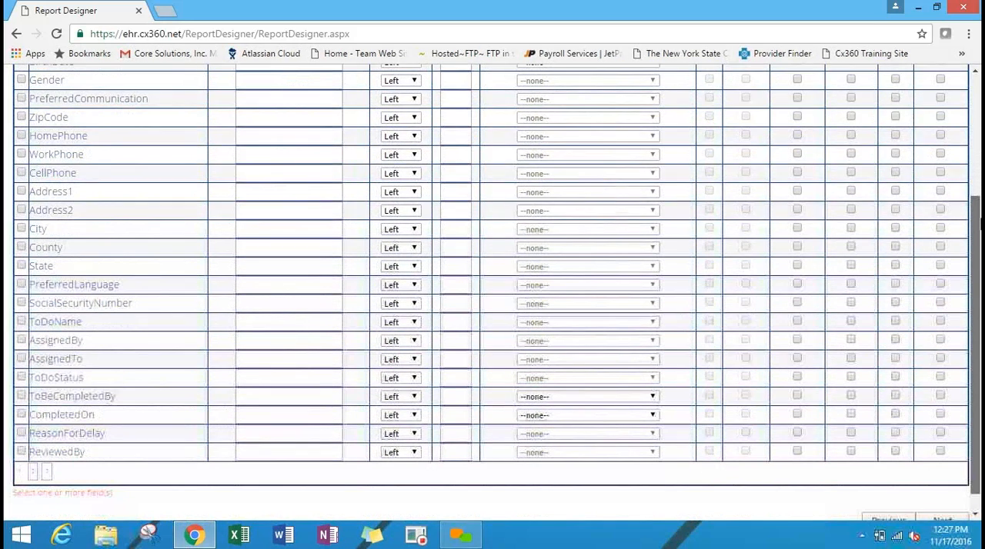
{"action": "left_click_drag", "start_coordinate": [980, 224], "coordinate": [980, 142]}
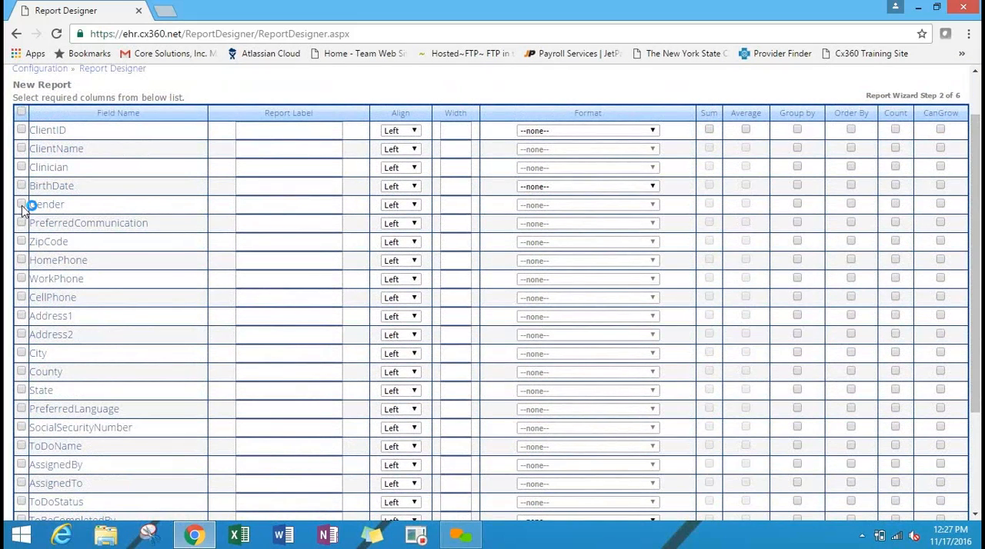
{"action": "left_click", "coordinate": [21, 149]}
{"action": "left_click", "coordinate": [22, 186]}
Label the ClientName column Name and the BirthDate column DOB.
{"action": "left_click", "coordinate": [314, 150]}
{"action": "type", "text": "Name"}
{"action": "left_click", "coordinate": [279, 186]}
{"action": "type", "text": "DOB"}
Set the ClientName column's width to 30 and give BirthDate the 1/1/2000 date format.
{"action": "left_click", "coordinate": [445, 155]}
{"action": "type", "text": "30"}
{"action": "left_click", "coordinate": [637, 186]}
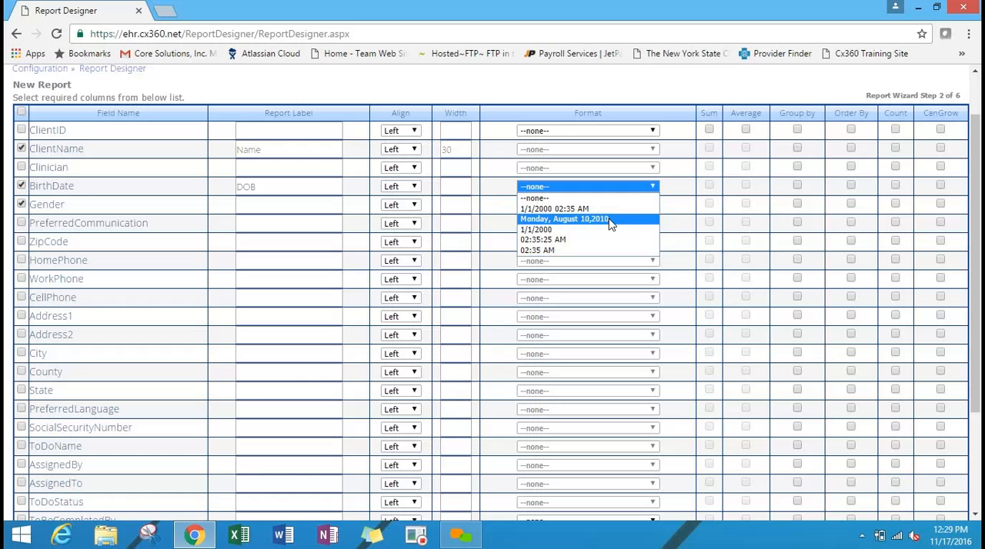
{"action": "left_click", "coordinate": [552, 233]}
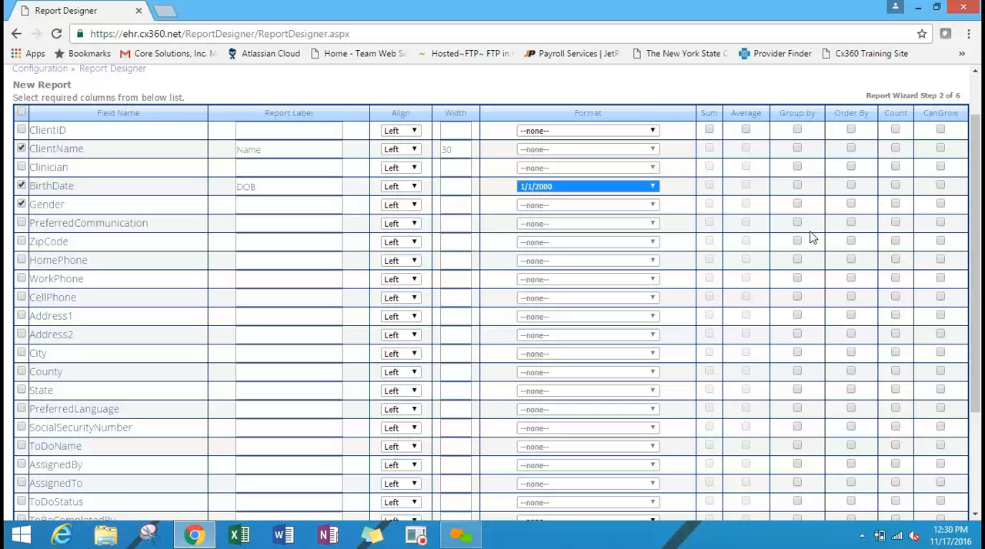
Enable CanGrow and Count for ClientName, and continue to the report column order.
{"action": "left_click_drag", "start_coordinate": [978, 197], "coordinate": [978, 217]}
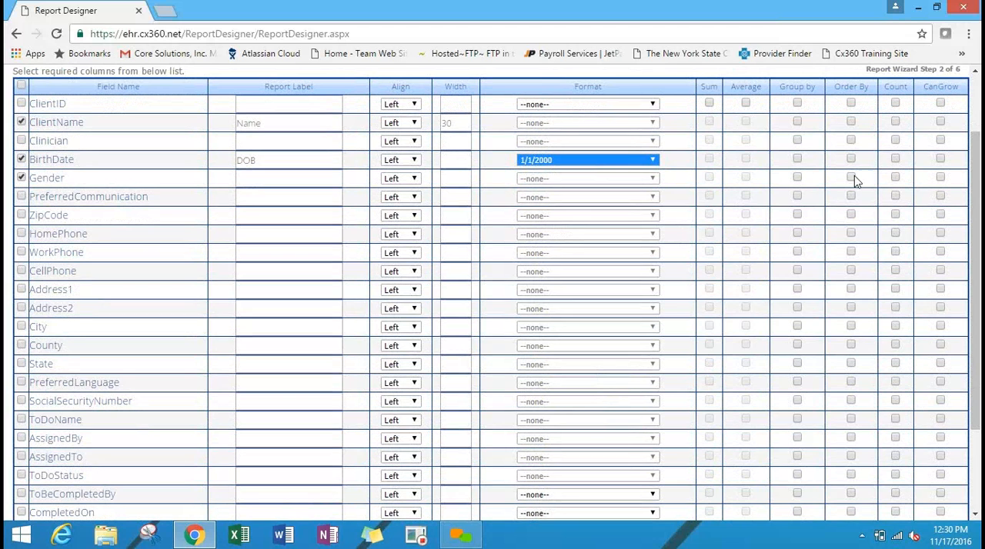
{"action": "left_click", "coordinate": [941, 122]}
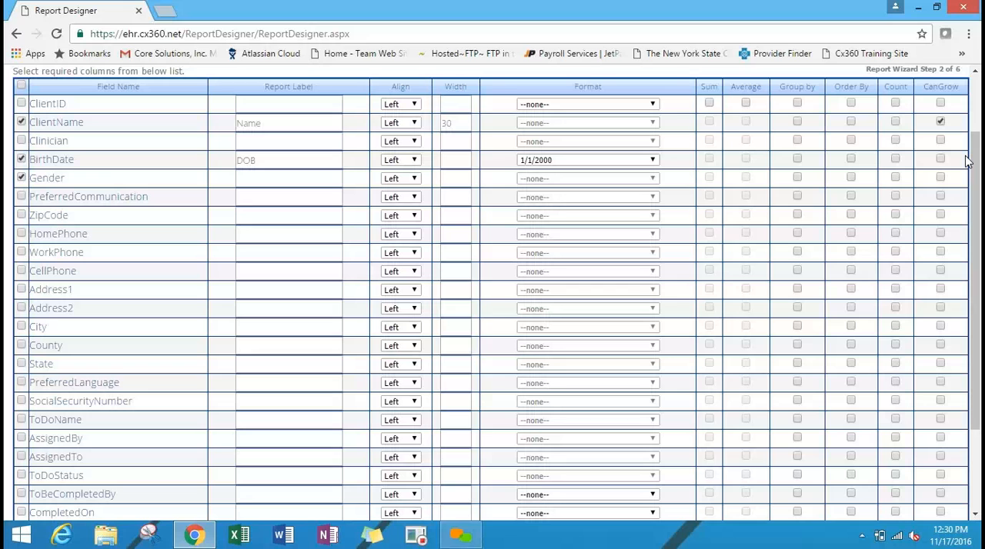
{"action": "left_click", "coordinate": [896, 122]}
{"action": "left_click_drag", "start_coordinate": [975, 160], "coordinate": [976, 331]}
{"action": "left_click", "coordinate": [942, 501]}
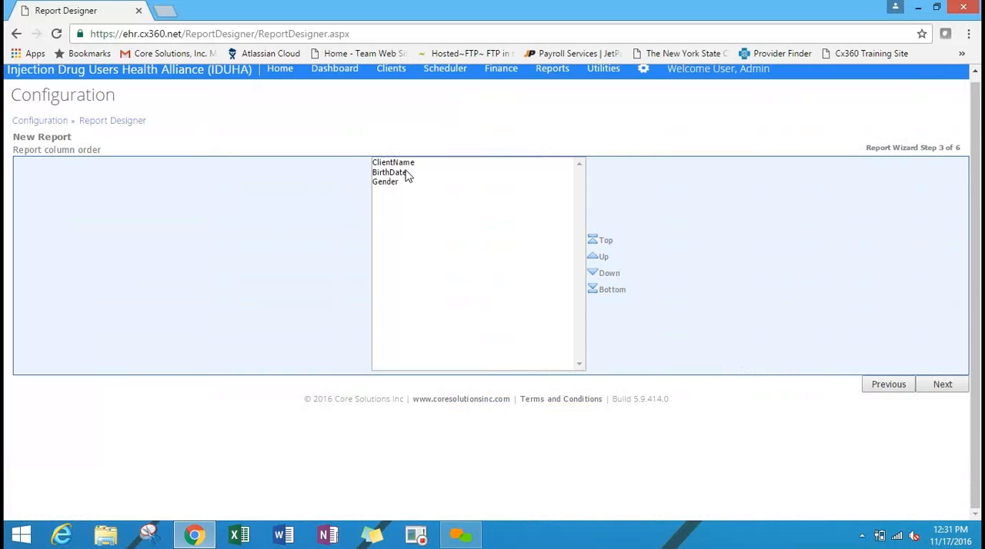
Place Gender between ClientName and BirthDate in the column order, and continue to the report criteria.
{"action": "left_click", "coordinate": [402, 183]}
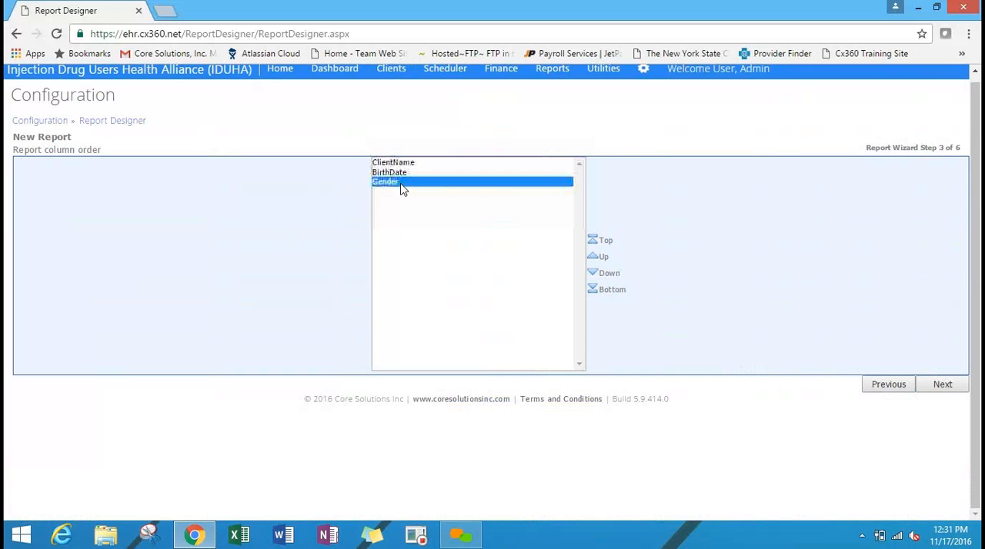
{"action": "left_click", "coordinate": [598, 242]}
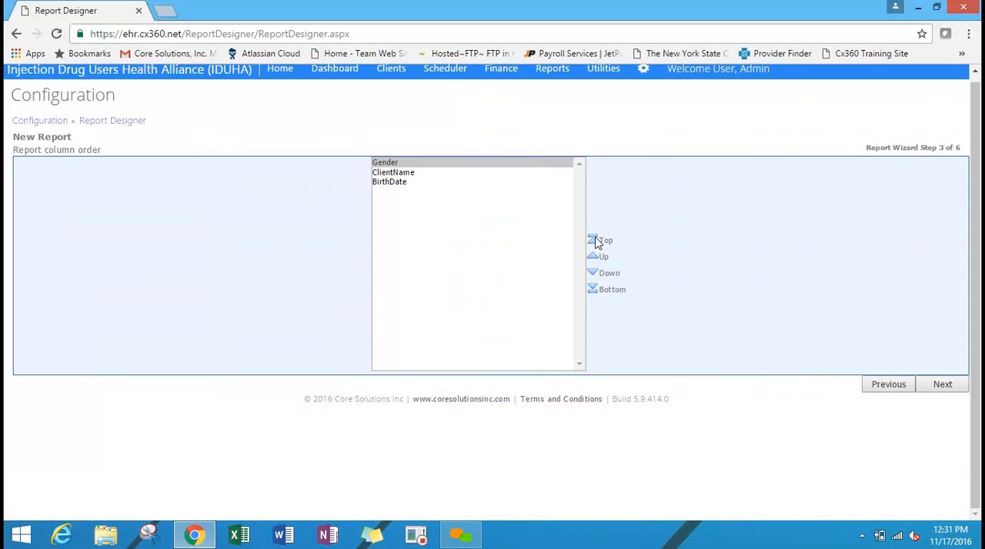
{"action": "left_click", "coordinate": [593, 279]}
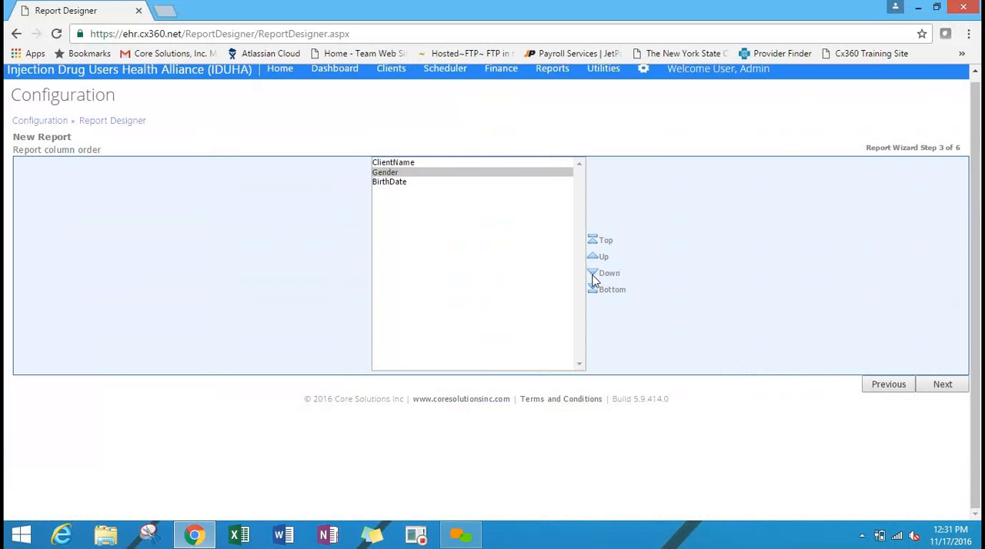
{"action": "left_click", "coordinate": [939, 387]}
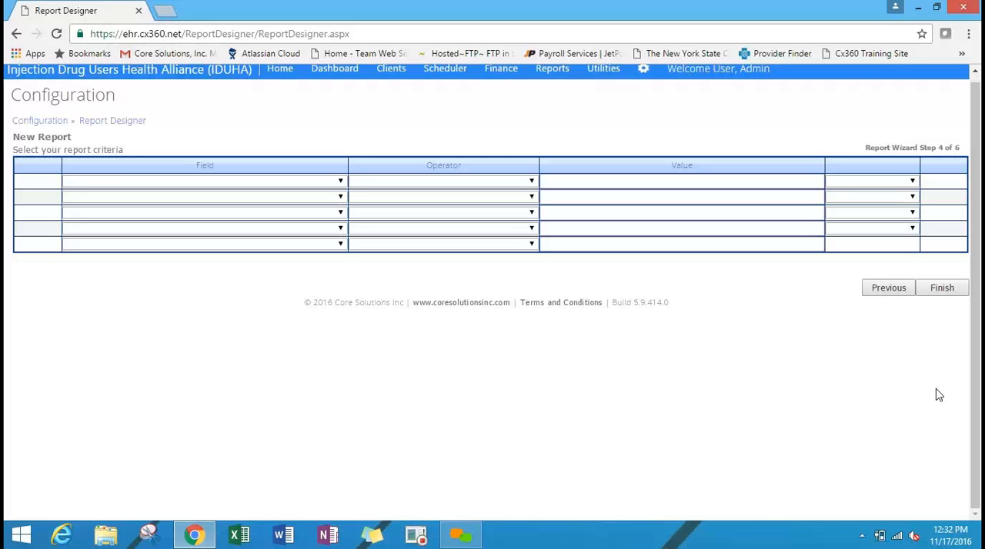
{"action": "left_click", "coordinate": [433, 227]}
{"action": "left_click", "coordinate": [334, 184]}
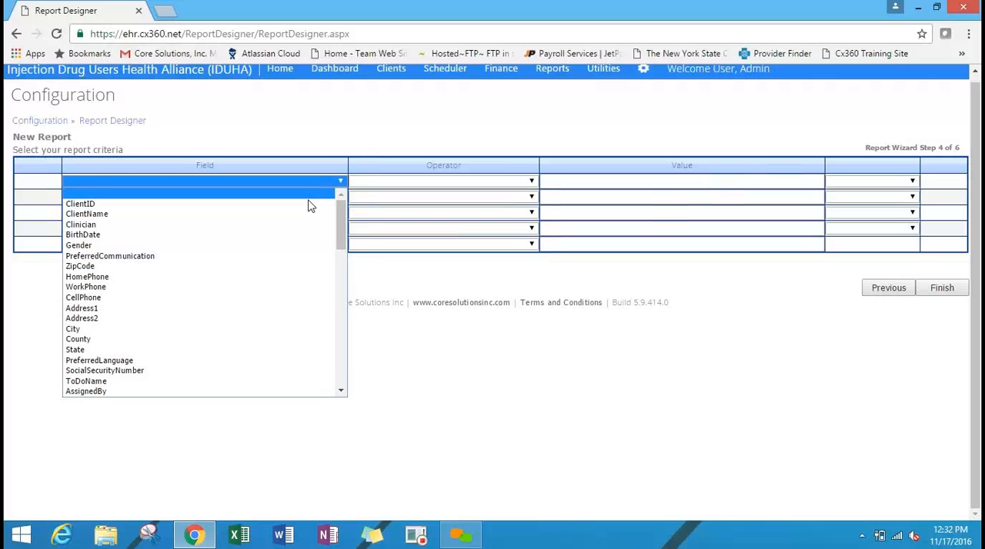
{"action": "left_click", "coordinate": [308, 231]}
{"action": "left_click", "coordinate": [418, 183]}
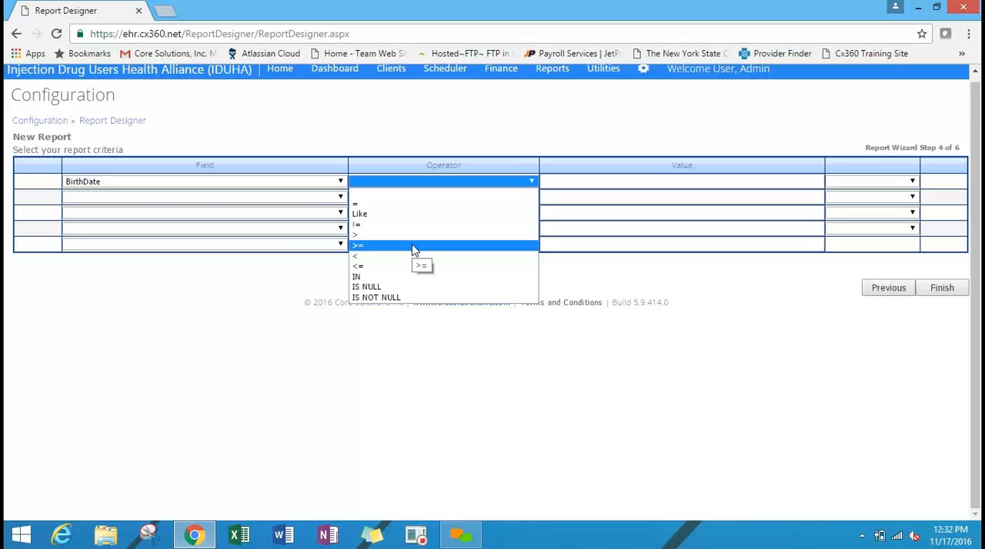
{"action": "left_click", "coordinate": [847, 345]}
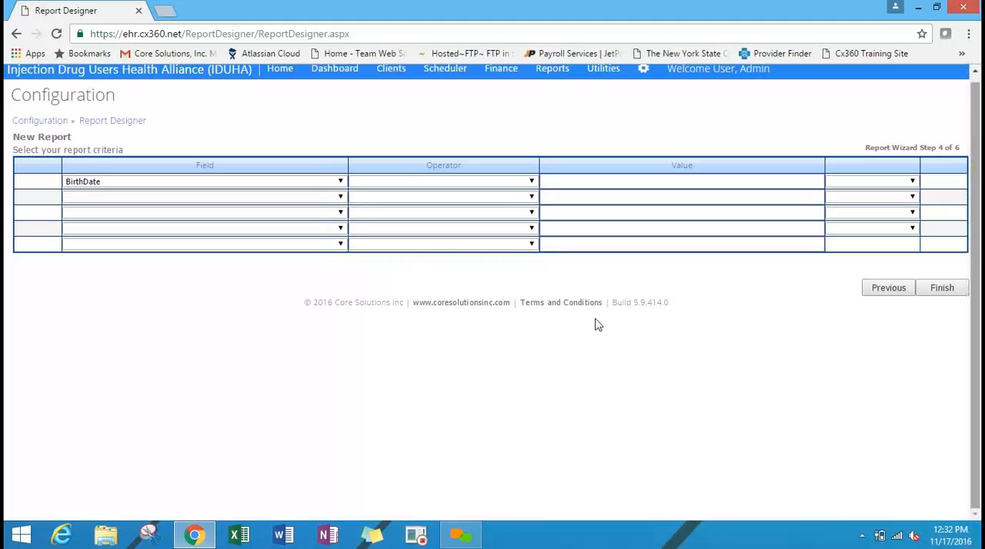
{"action": "left_click", "coordinate": [325, 183]}
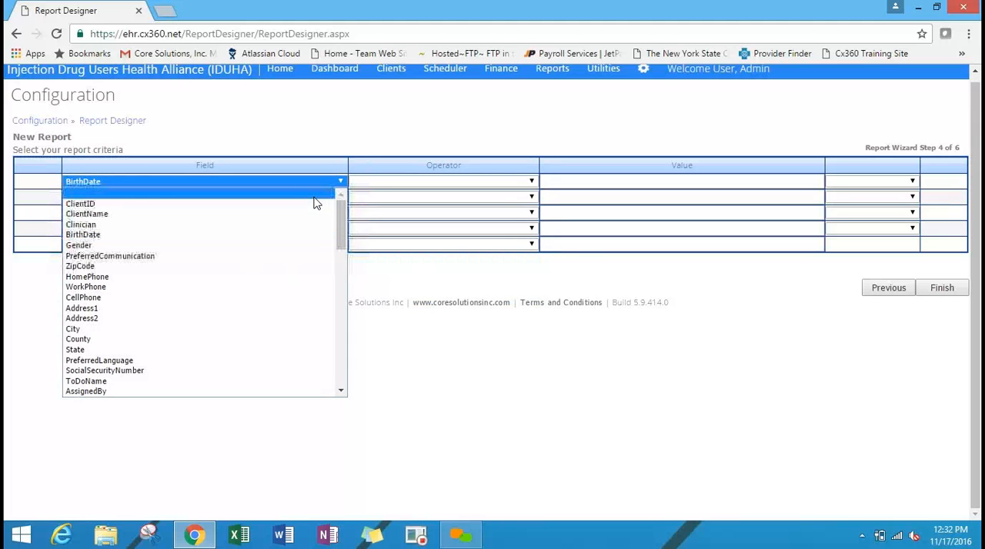
{"action": "left_click", "coordinate": [821, 310]}
Finish the report wizard, look over the Test JW preview, and close it.
{"action": "left_click", "coordinate": [942, 289]}
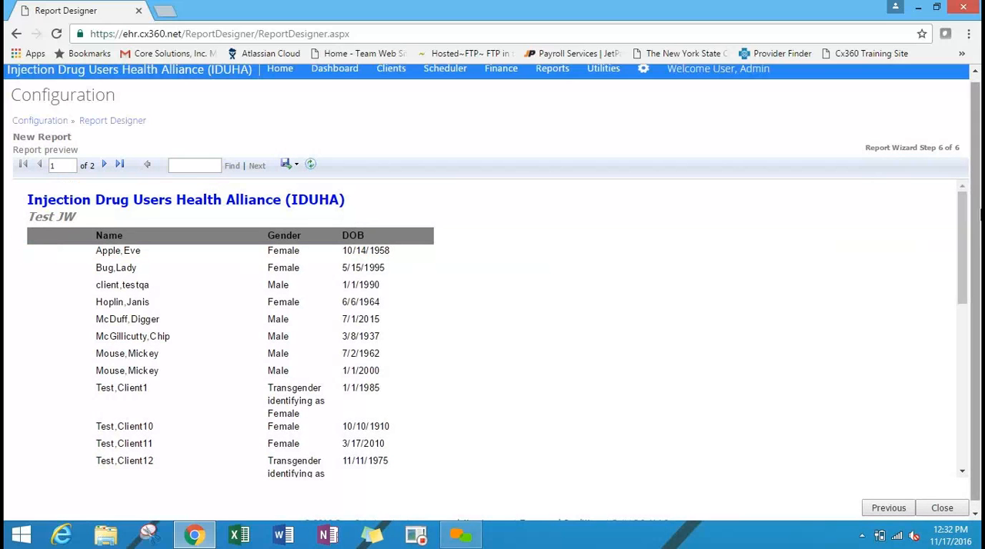
{"action": "scroll", "coordinate": [975, 231], "scroll_direction": "down", "scroll_amount": 1}
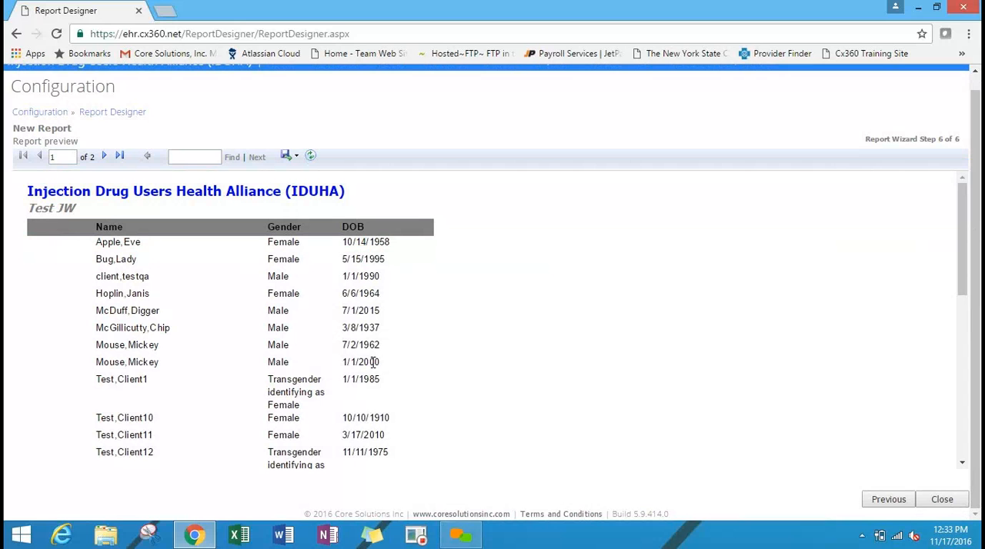
{"action": "left_click", "coordinate": [941, 500]}
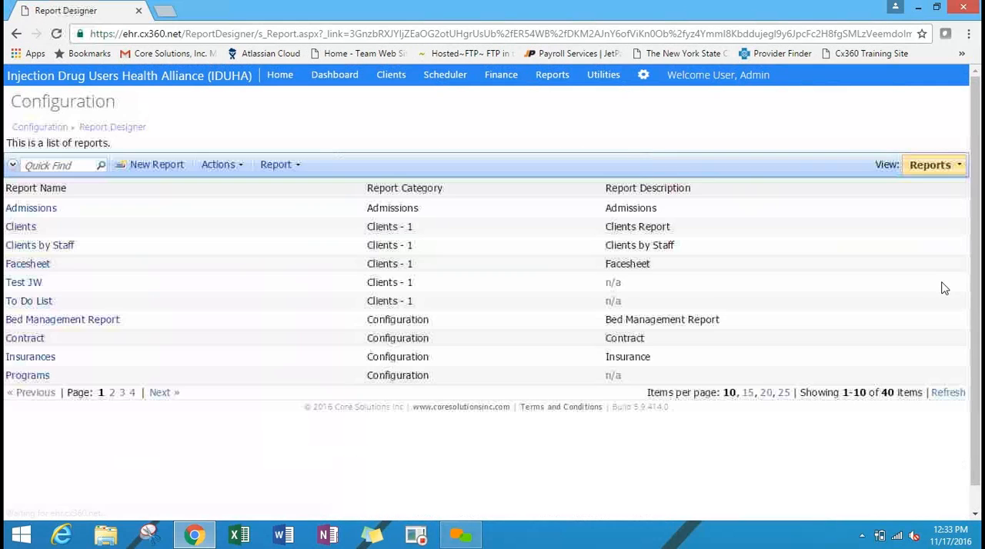
Grant the admin account the right to the Test JW report in the Reports feature group of user management.
{"action": "left_click", "coordinate": [643, 77]}
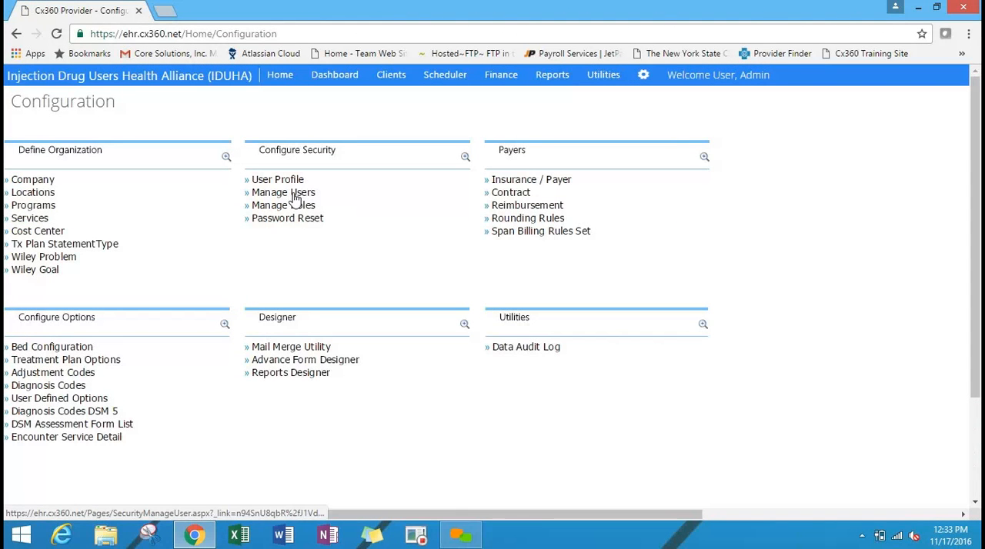
{"action": "left_click", "coordinate": [294, 198]}
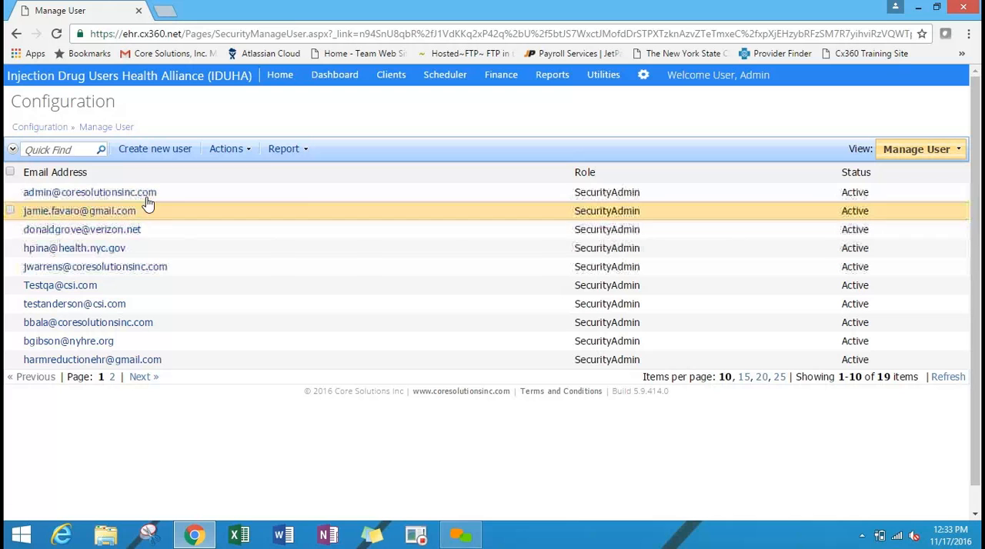
{"action": "left_click", "coordinate": [98, 193]}
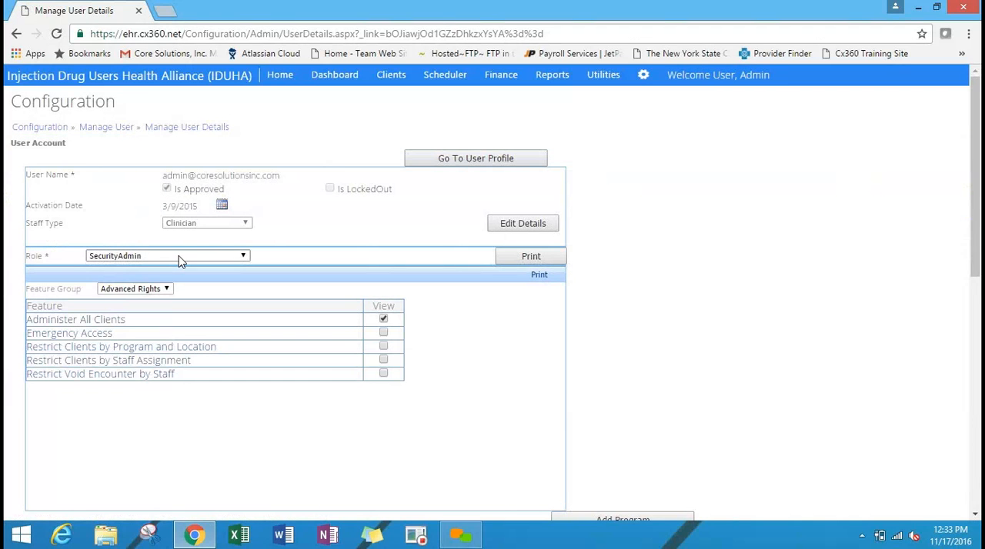
{"action": "left_click", "coordinate": [156, 290]}
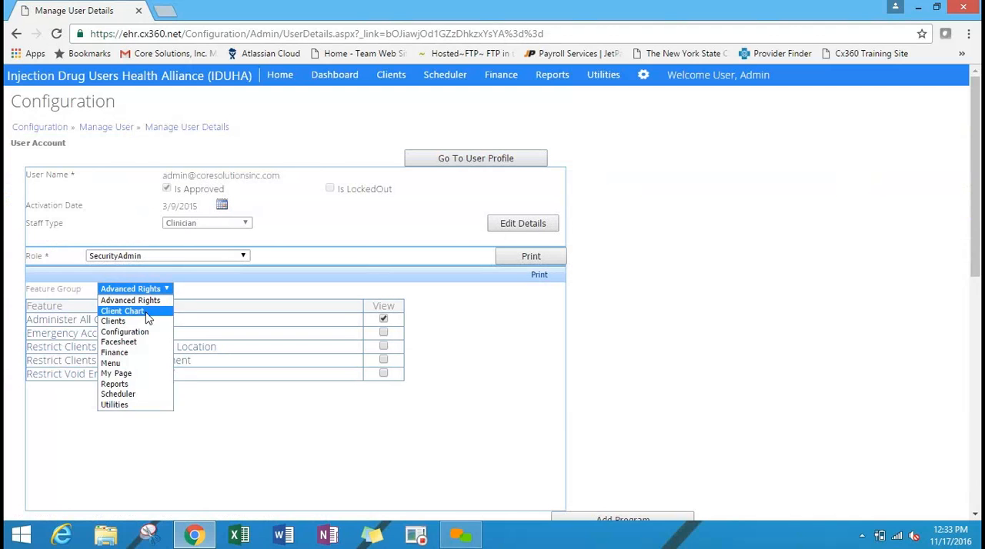
{"action": "left_click", "coordinate": [115, 384]}
{"action": "left_click_drag", "start_coordinate": [557, 330], "coordinate": [561, 456]}
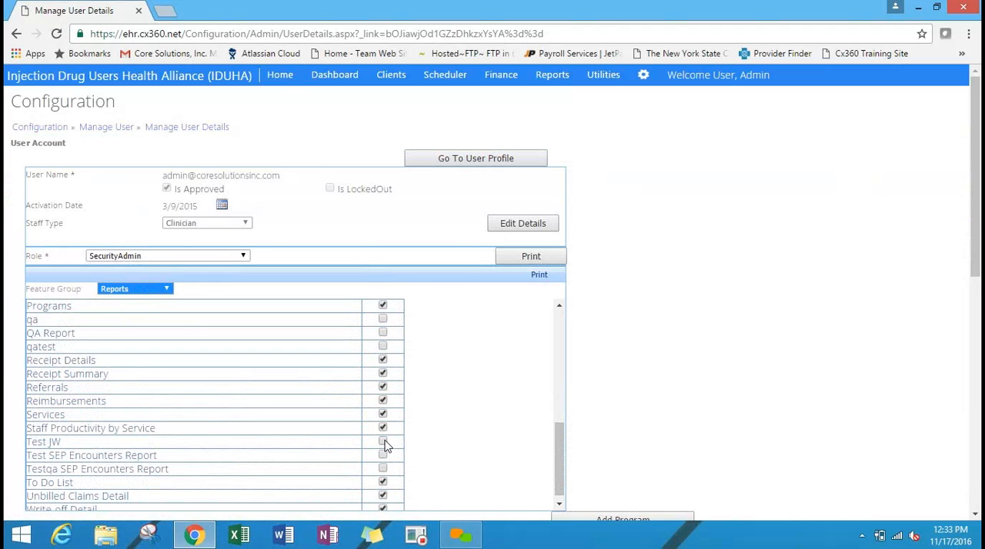
{"action": "left_click", "coordinate": [383, 442]}
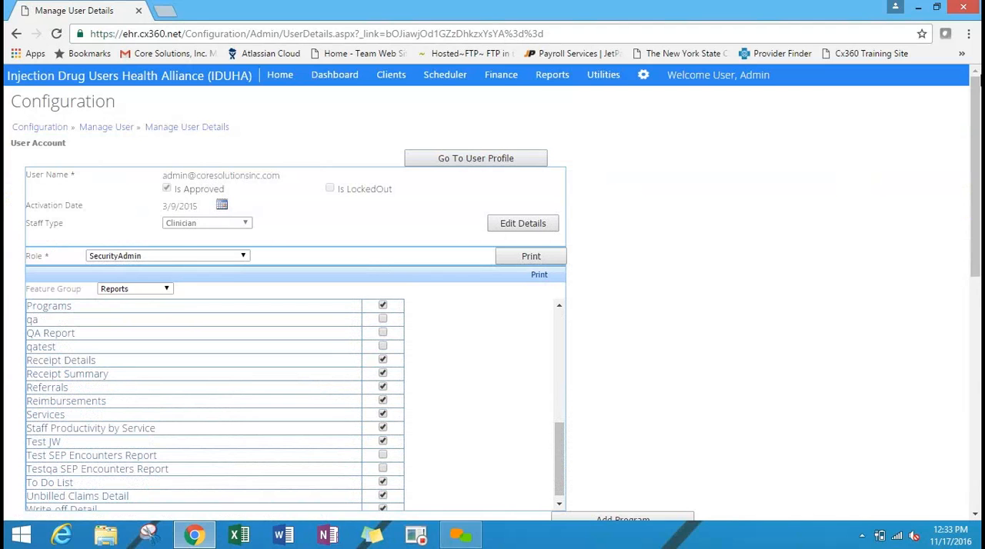
Open Test JW from the Clients - 1 reports, run it without criteria, and review the listed names, genders and dates.
{"action": "left_click", "coordinate": [553, 77]}
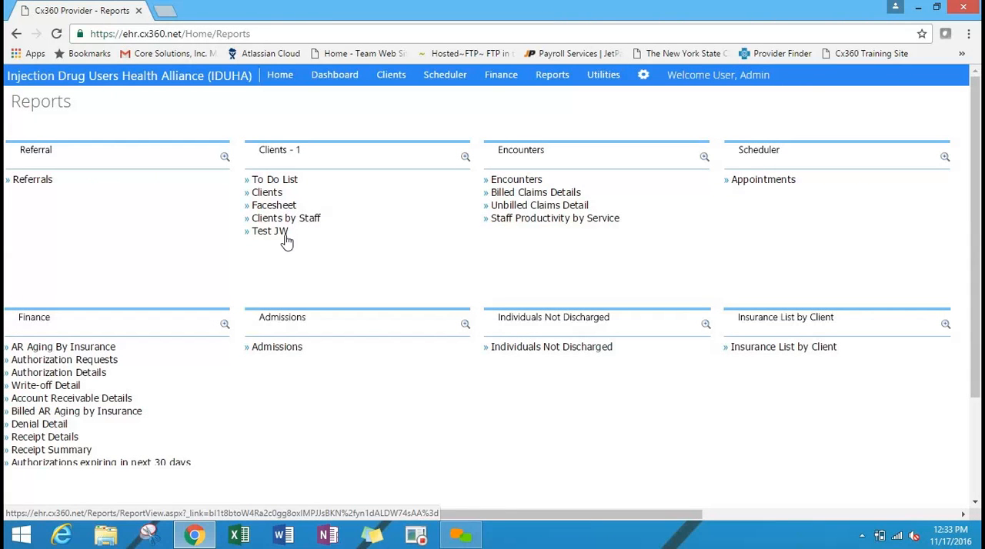
{"action": "left_click", "coordinate": [278, 233]}
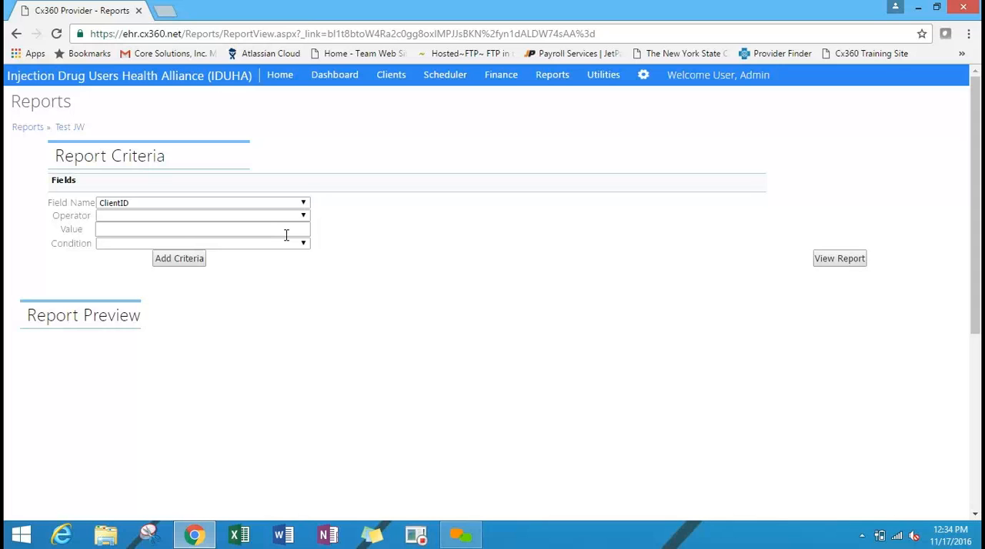
{"action": "left_click", "coordinate": [847, 260]}
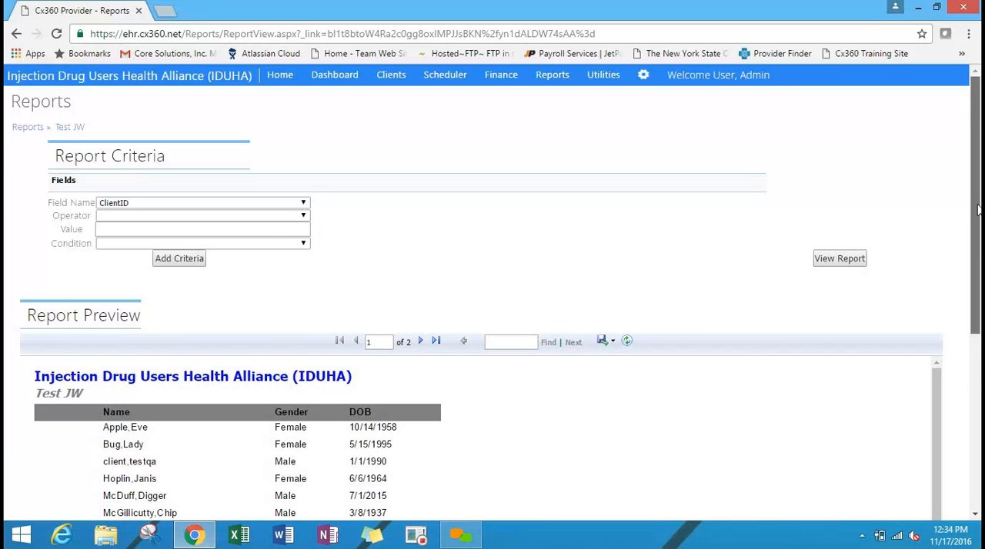
{"action": "left_click_drag", "start_coordinate": [973, 192], "coordinate": [977, 324]}
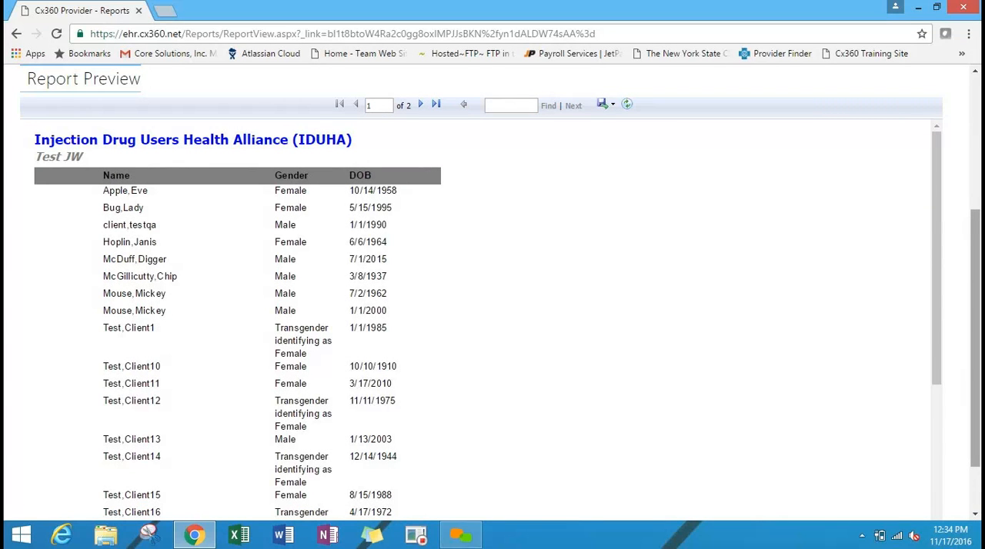
{"action": "left_click_drag", "start_coordinate": [976, 260], "coordinate": [422, 93]}
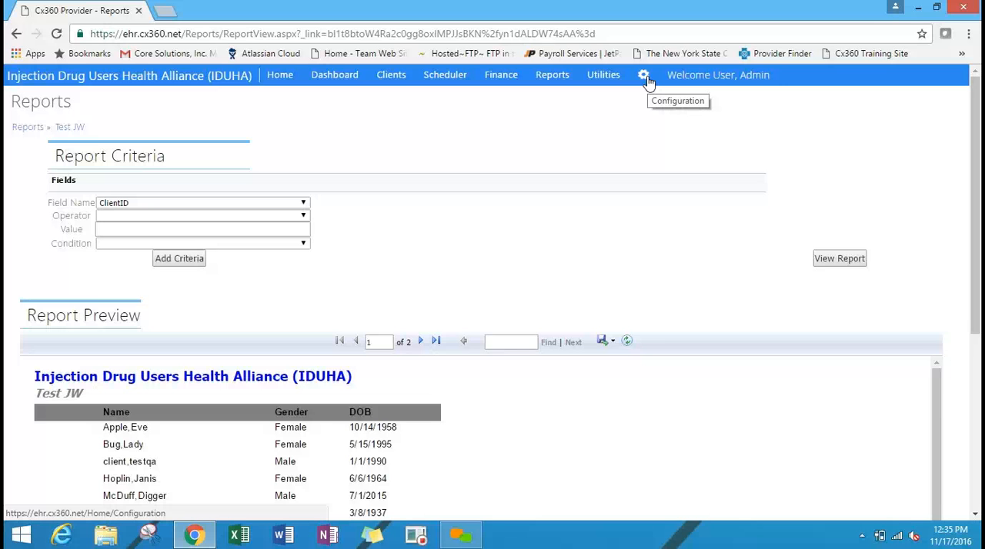
Open the User Defined Options list in the configuration and review its categories, descriptions and codes.
{"action": "left_click", "coordinate": [648, 80]}
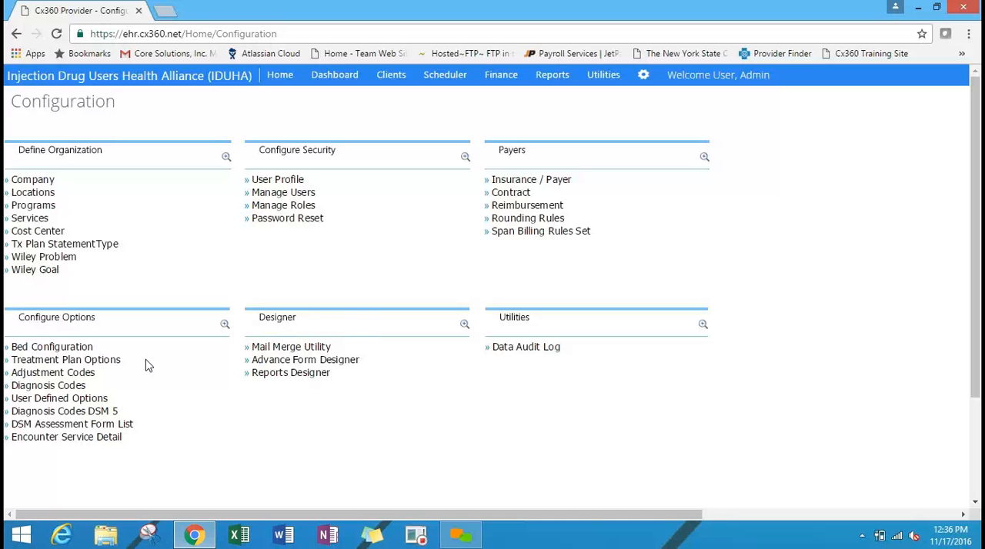
{"action": "left_click", "coordinate": [40, 403]}
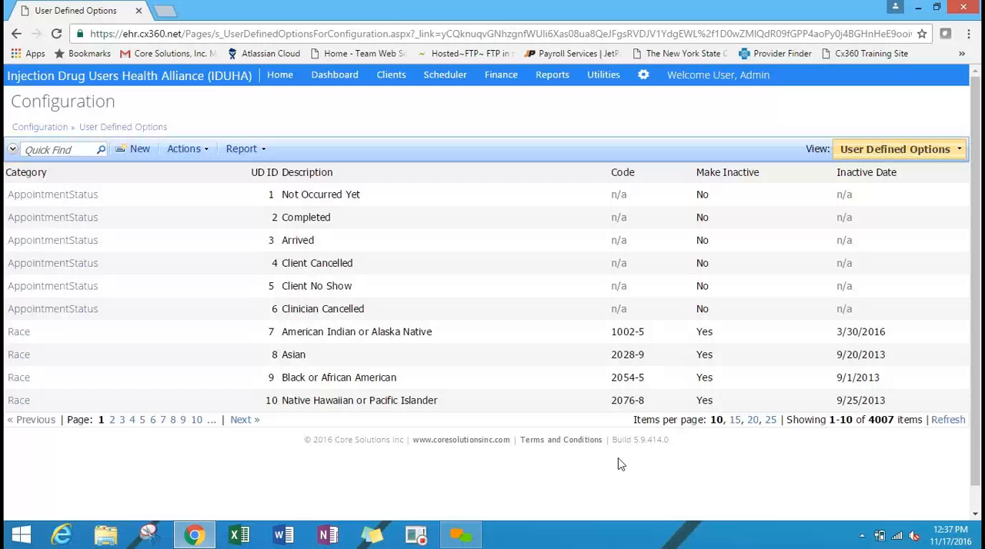
Open the test client's Client Profile record from the Client Management section of the chart for editing.
{"action": "left_click", "coordinate": [396, 78]}
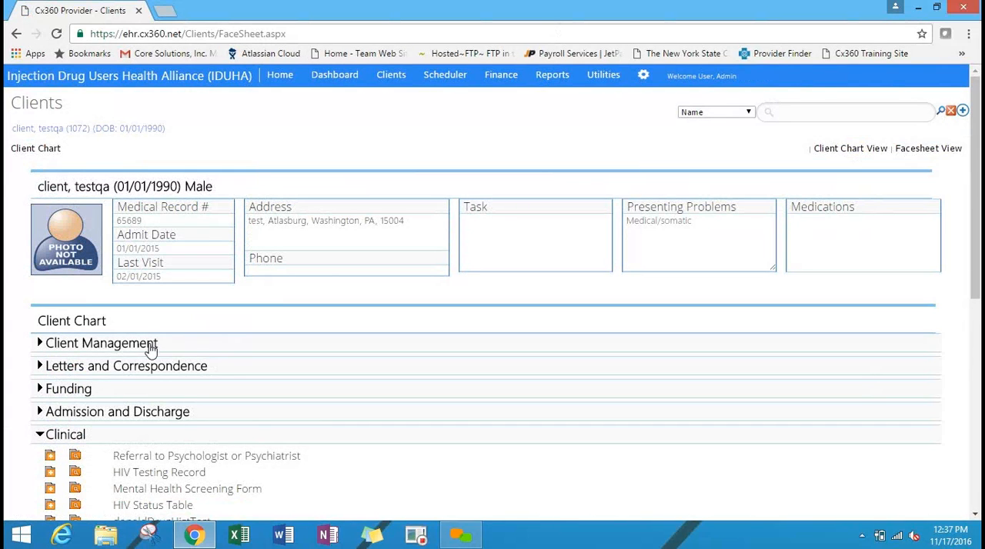
{"action": "left_click", "coordinate": [175, 344]}
{"action": "scroll", "coordinate": [279, 281], "scroll_direction": "down", "scroll_amount": 1}
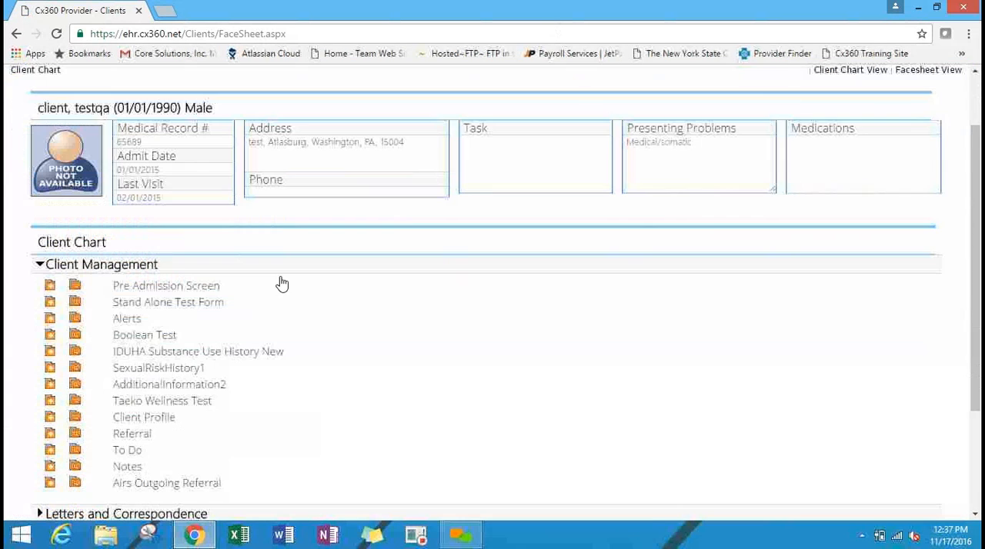
{"action": "left_click", "coordinate": [75, 417]}
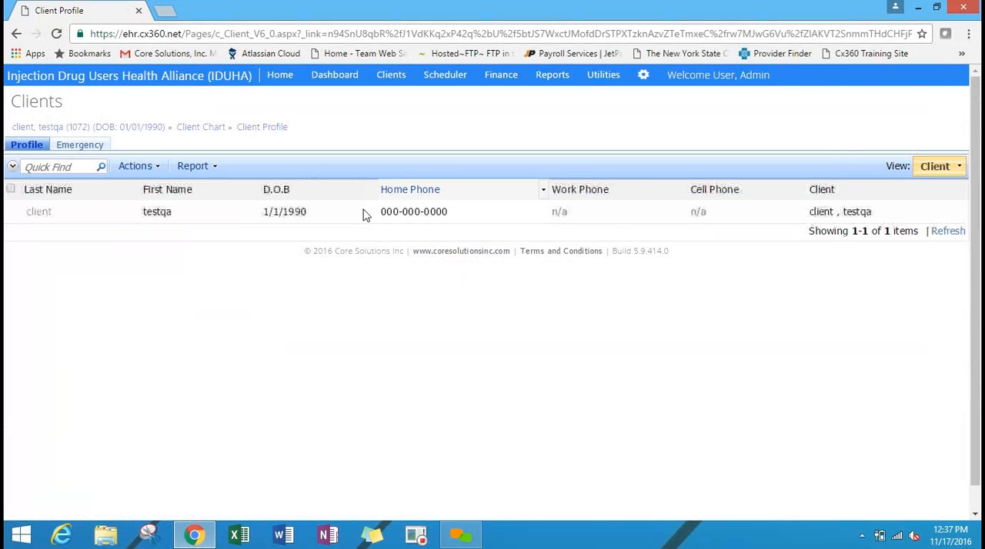
{"action": "double_click", "coordinate": [34, 214]}
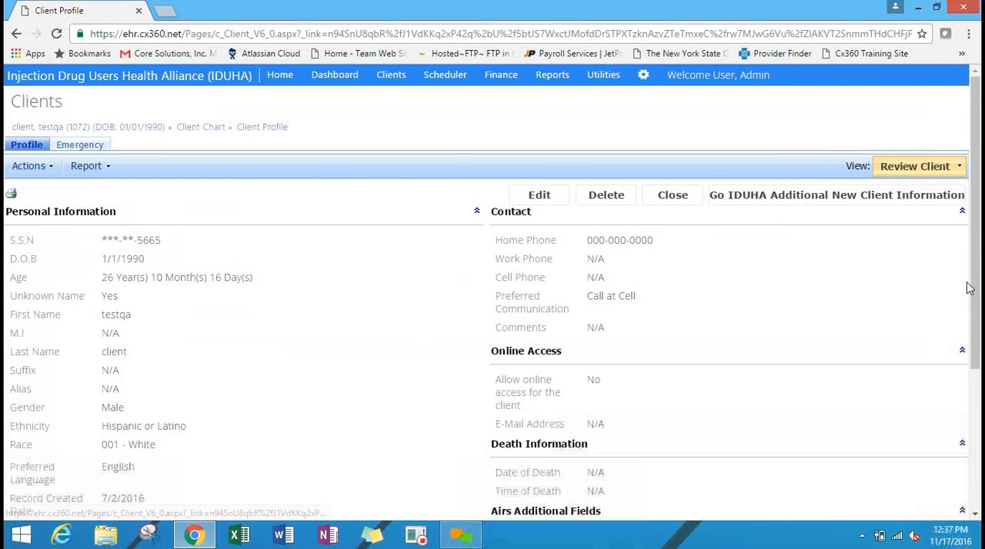
{"action": "left_click", "coordinate": [568, 199]}
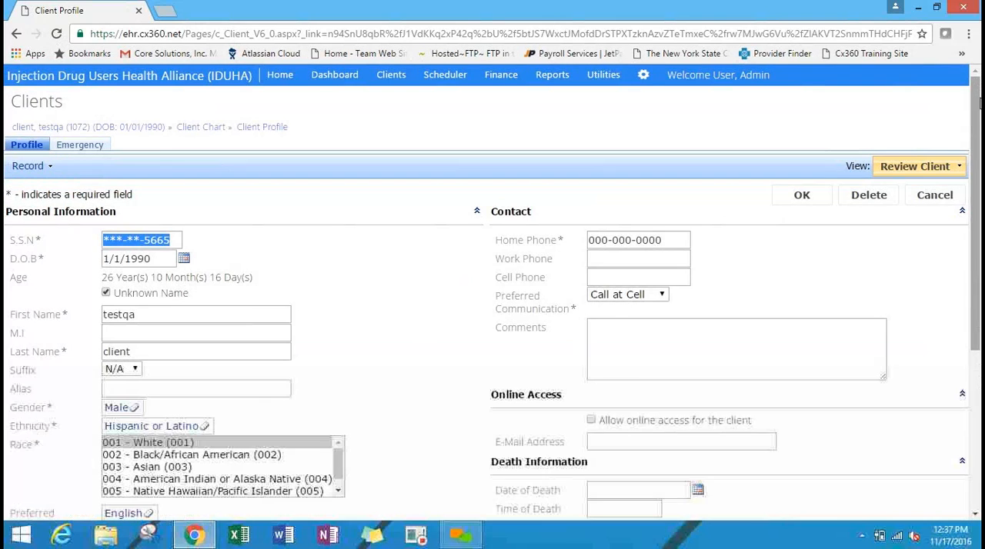
Examine the choices offered for the client's Suffix, leaving it at N/A.
{"action": "scroll", "coordinate": [364, 100], "scroll_direction": "down", "scroll_amount": 2}
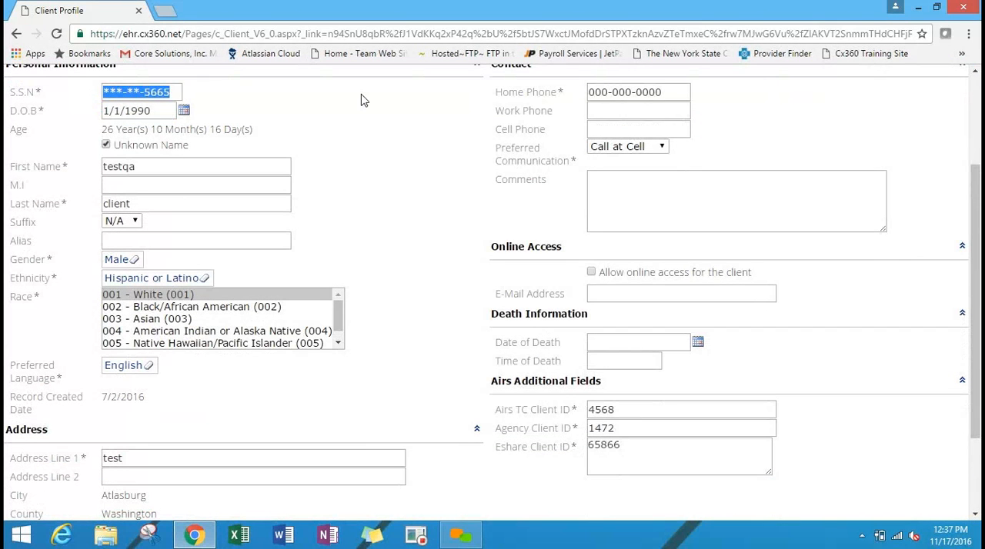
{"action": "left_click", "coordinate": [127, 222]}
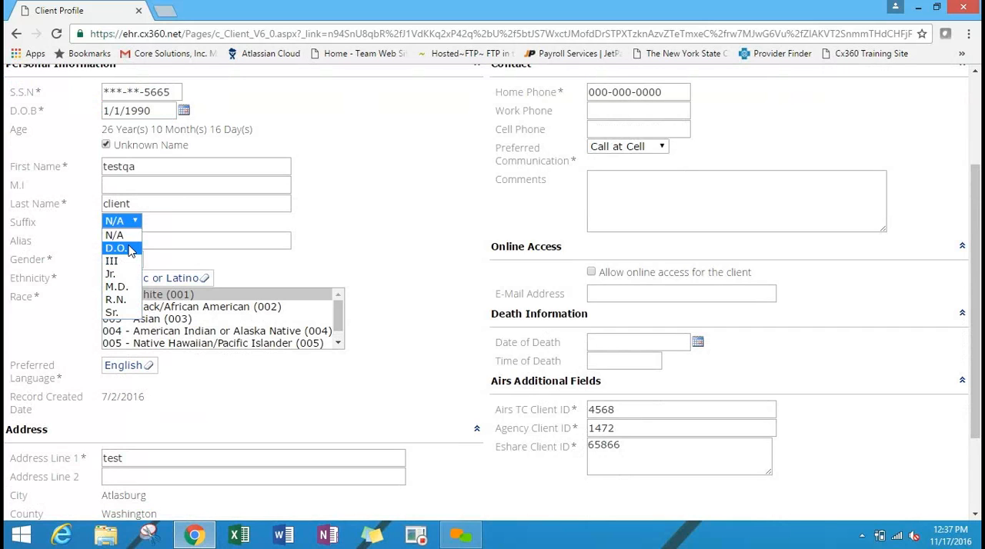
{"action": "left_click", "coordinate": [326, 196]}
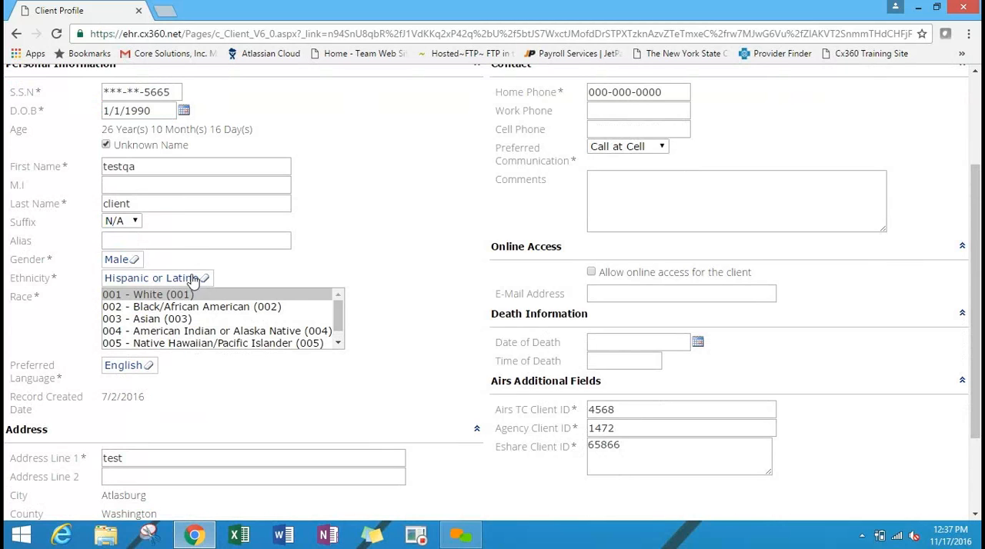
Clear the client's Gender and Ethnicity, and view the user-defined options for each without picking one.
{"action": "left_click", "coordinate": [133, 263]}
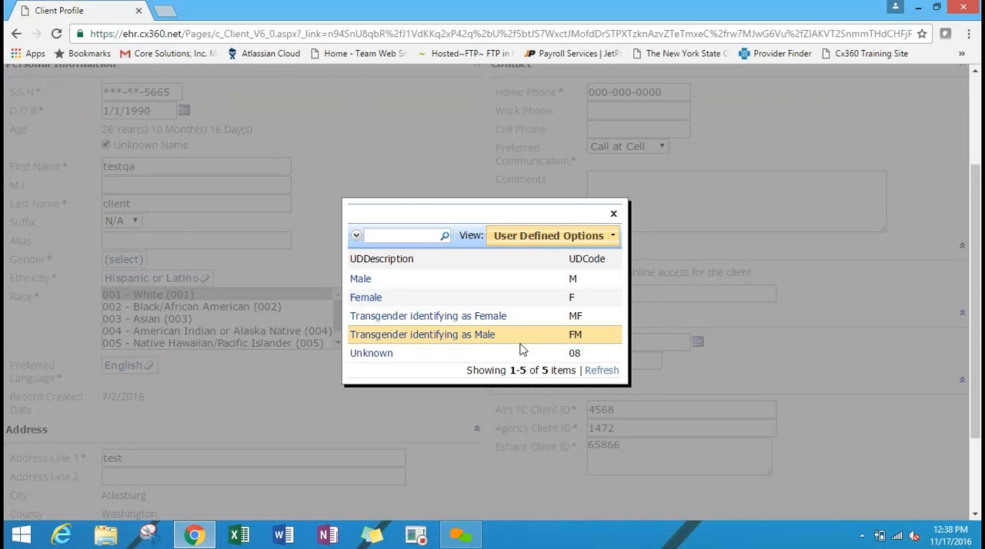
{"action": "left_click", "coordinate": [613, 213]}
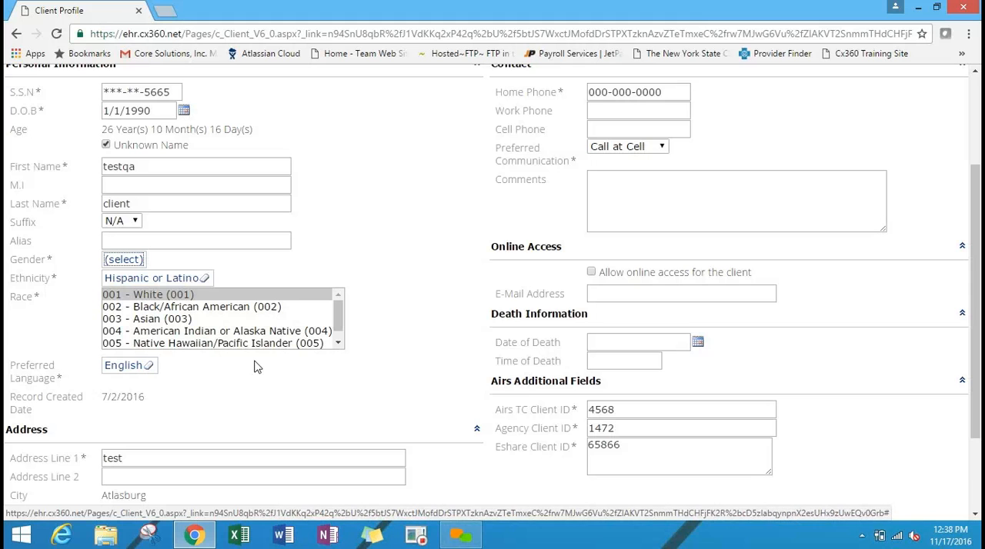
{"action": "left_click", "coordinate": [204, 277]}
{"action": "left_click", "coordinate": [125, 279]}
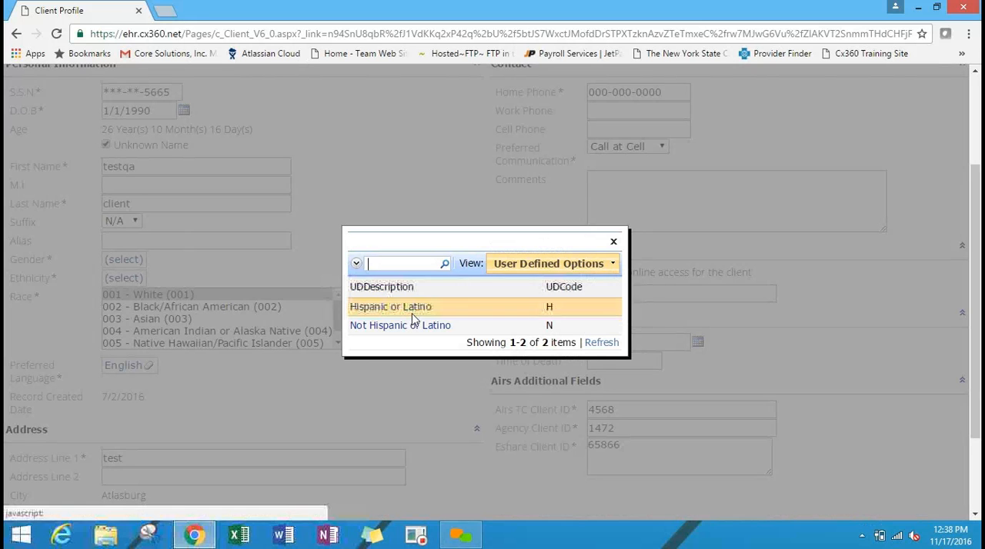
{"action": "left_click", "coordinate": [614, 242]}
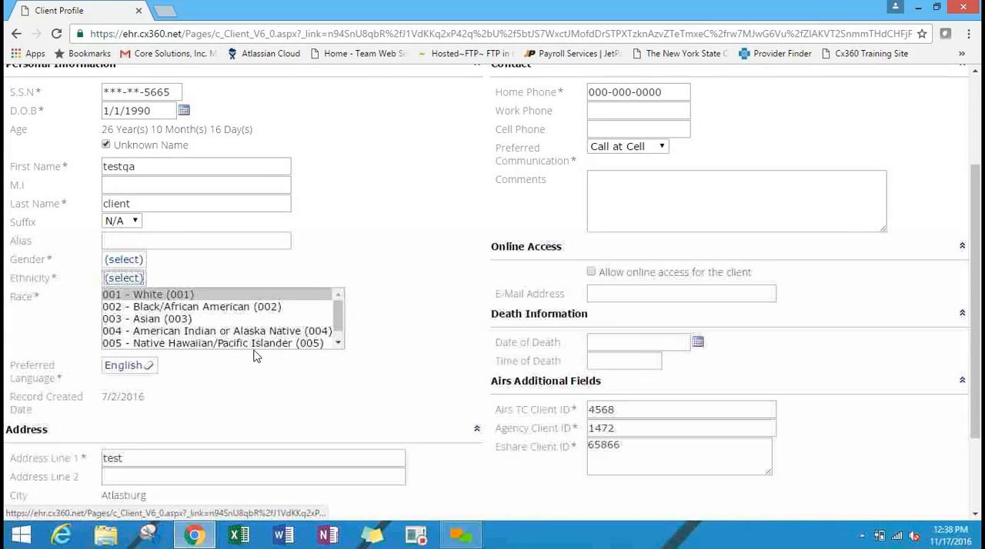
Clear the client's Preferred Language and view its user-defined language options without picking one.
{"action": "left_click", "coordinate": [149, 366]}
{"action": "left_click", "coordinate": [126, 367]}
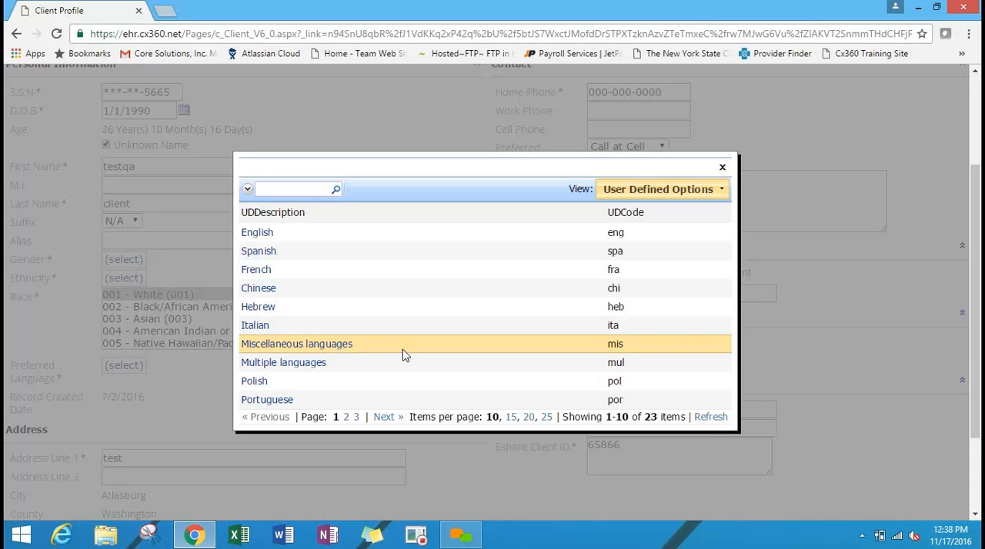
{"action": "left_click", "coordinate": [721, 169]}
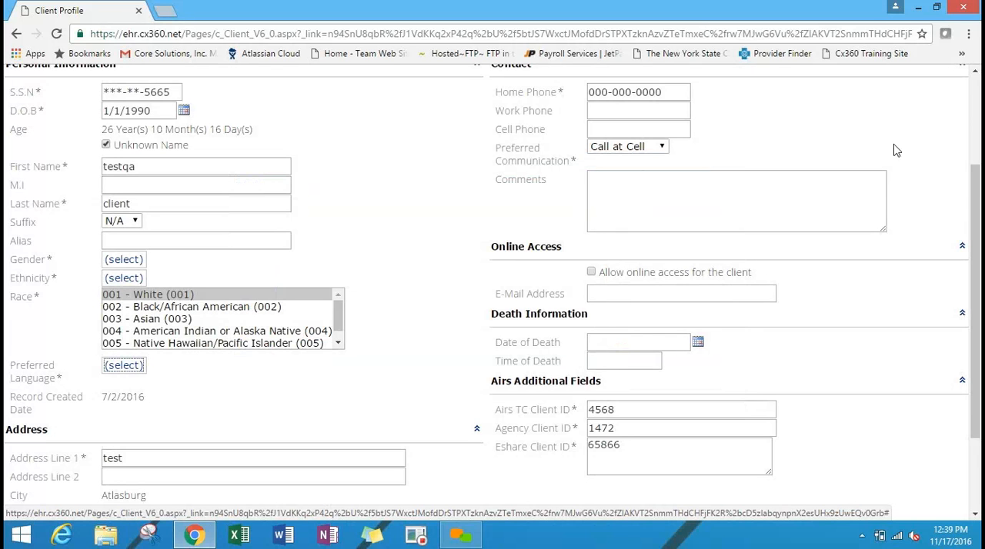
{"action": "scroll", "coordinate": [978, 192], "scroll_direction": "down", "scroll_amount": 2}
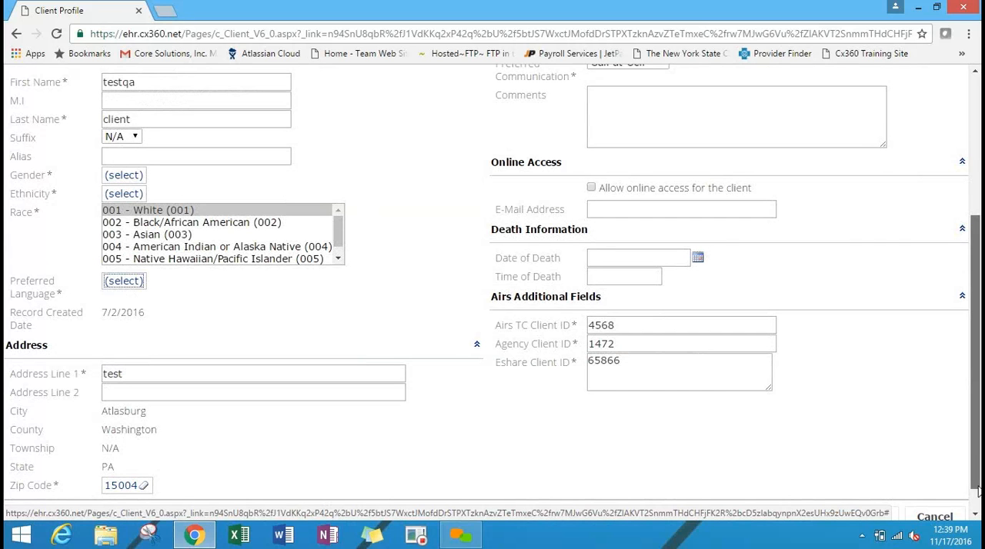
{"action": "scroll", "coordinate": [958, 490], "scroll_direction": "down", "scroll_amount": 1}
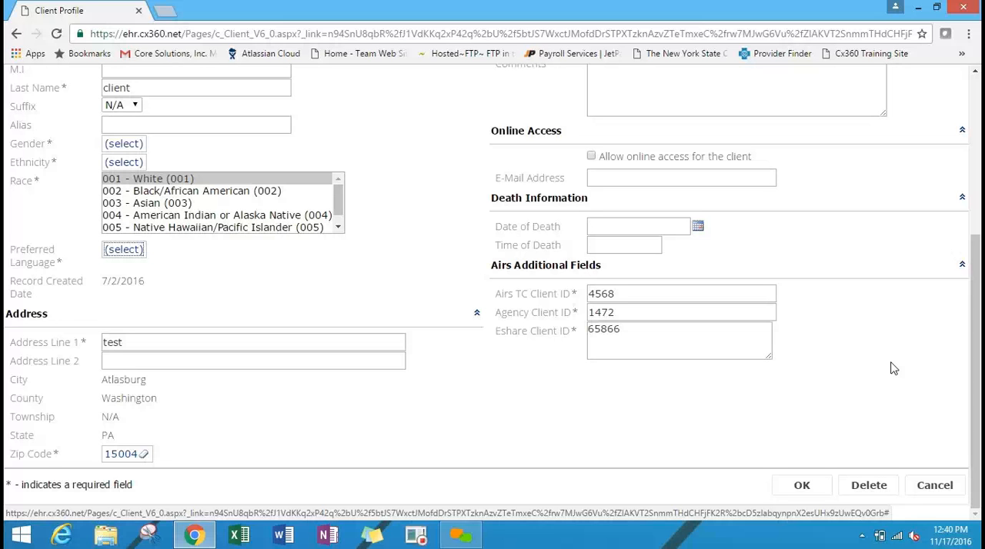
Discard the Client Profile edits and open the User Defined Options list in the configuration area.
{"action": "left_click", "coordinate": [935, 485]}
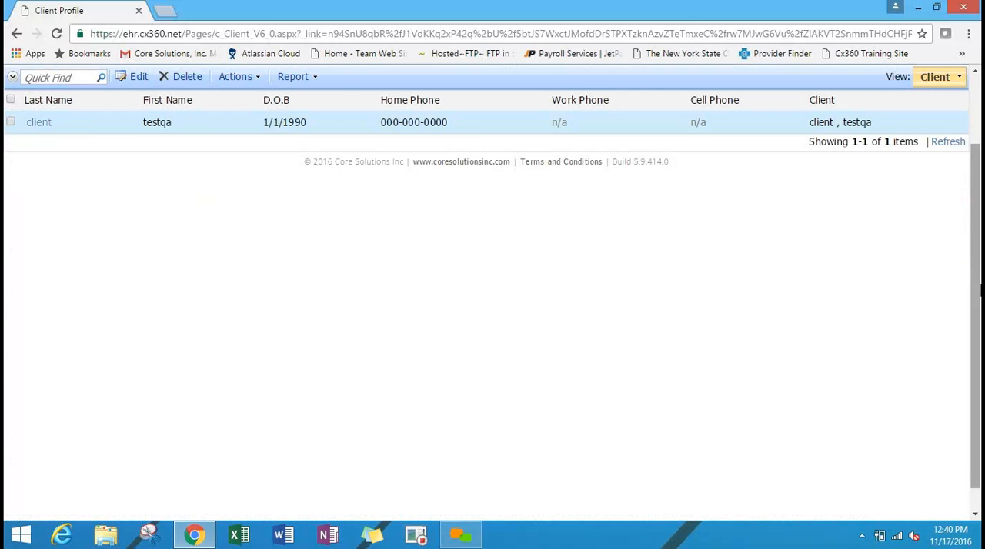
{"action": "left_click_drag", "start_coordinate": [976, 291], "coordinate": [976, 219]}
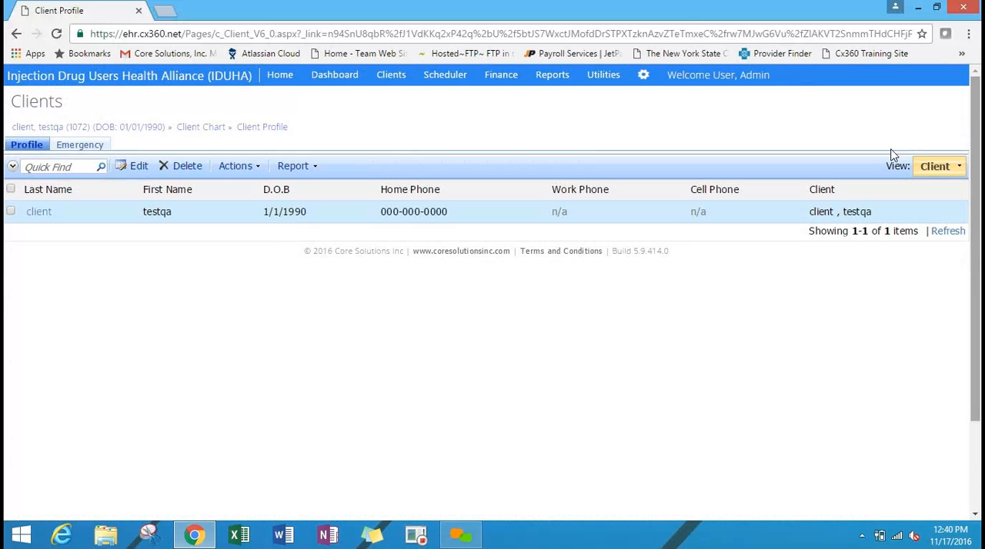
{"action": "left_click", "coordinate": [643, 77]}
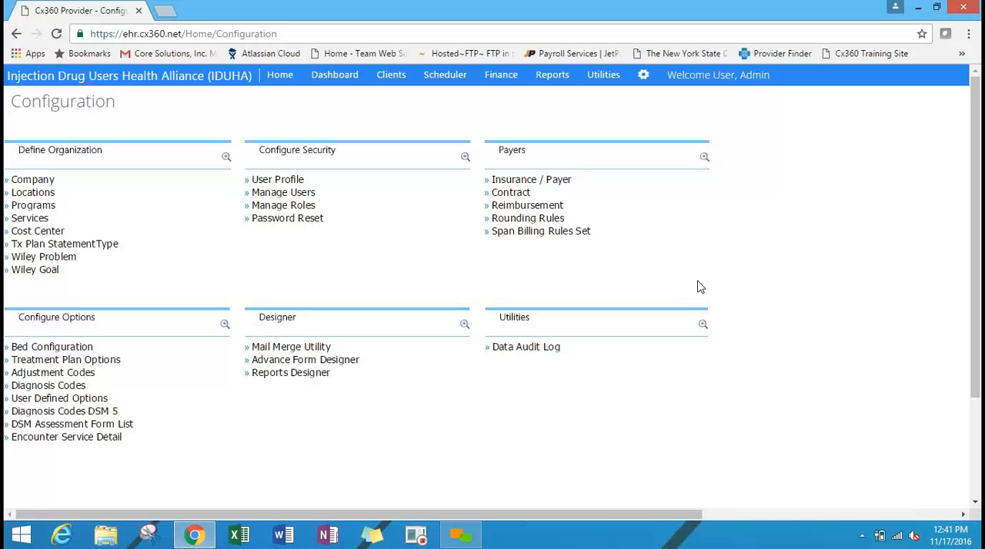
{"action": "left_click", "coordinate": [57, 400]}
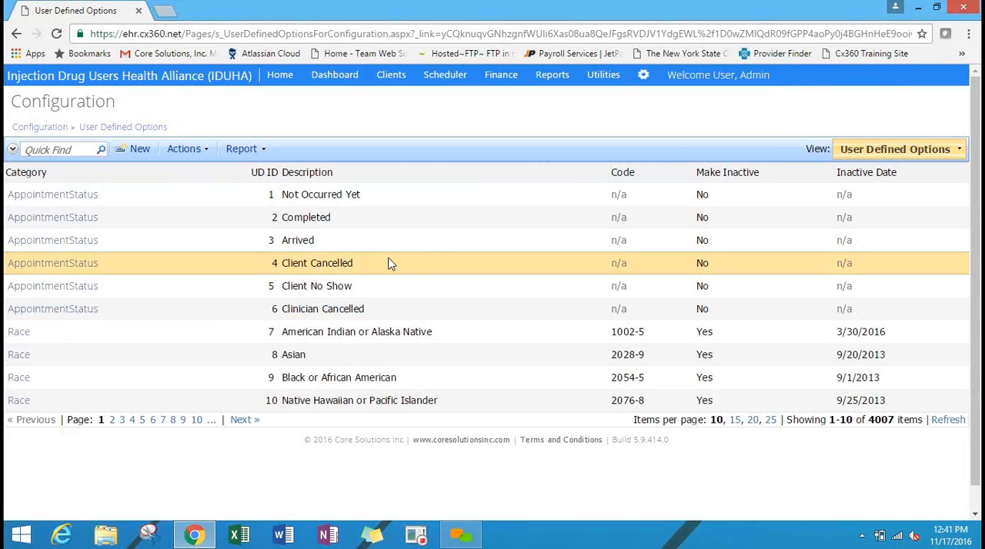
Search the user-defined options for race and select the Black or African American entry in the Race category.
{"action": "left_click", "coordinate": [66, 147]}
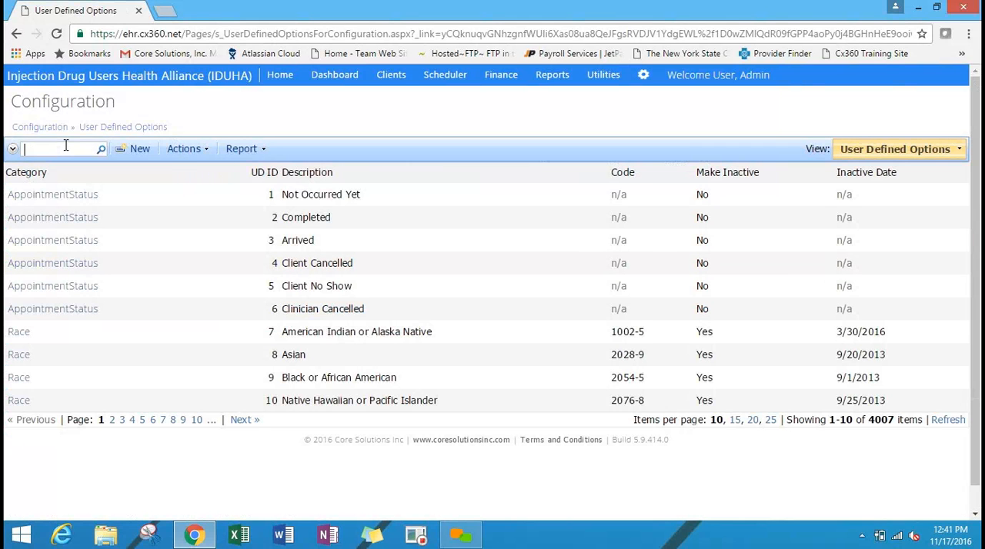
{"action": "type", "text": "race"}
{"action": "key", "text": "Return"}
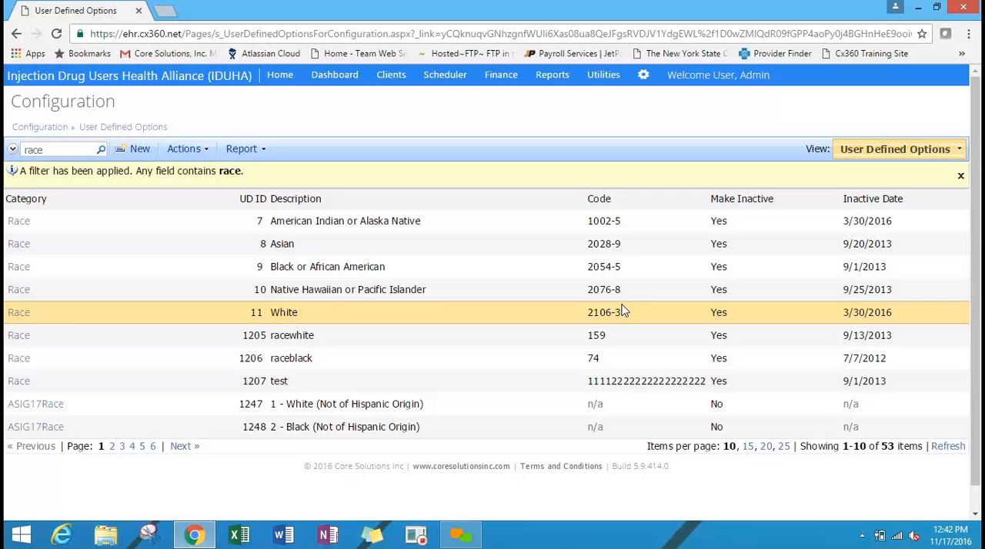
{"action": "left_click", "coordinate": [791, 271]}
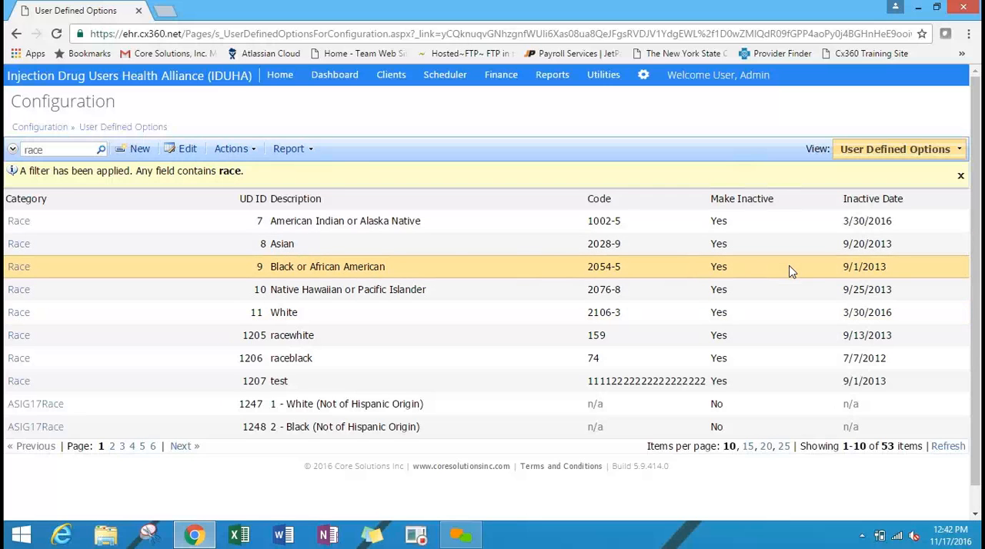
{"action": "left_click", "coordinate": [154, 267]}
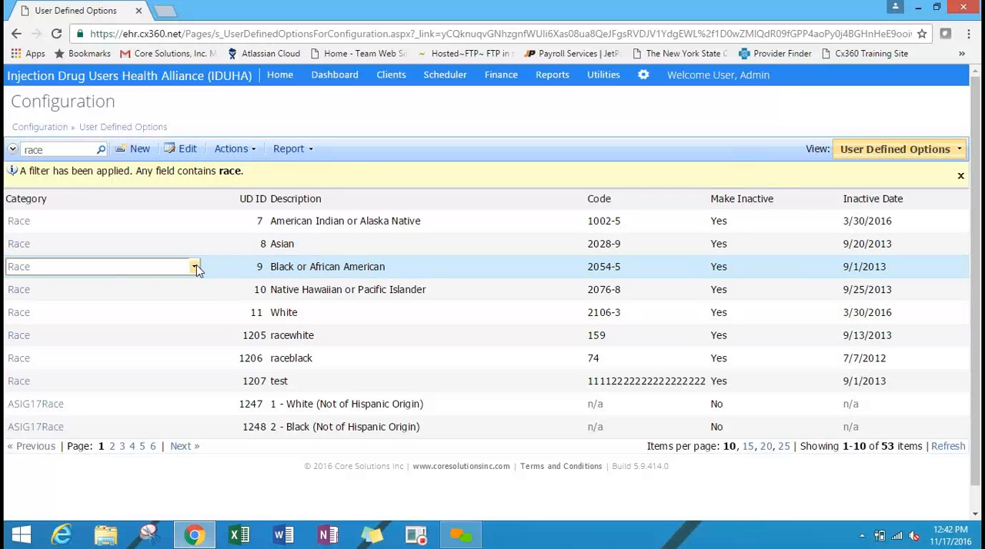
{"action": "left_click", "coordinate": [196, 264]}
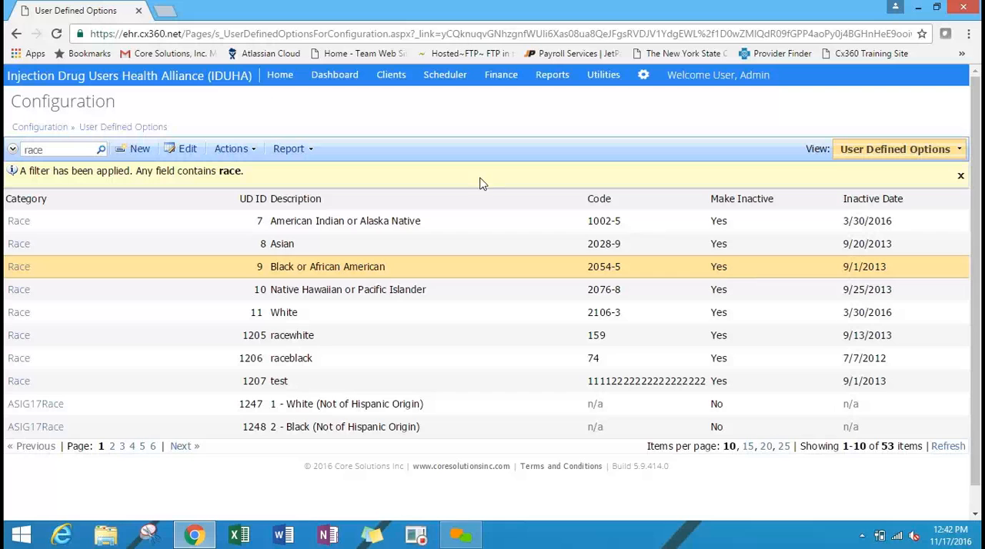
Start a new user-defined option, assign it the existing Race category, and clear that category again.
{"action": "left_click", "coordinate": [138, 150]}
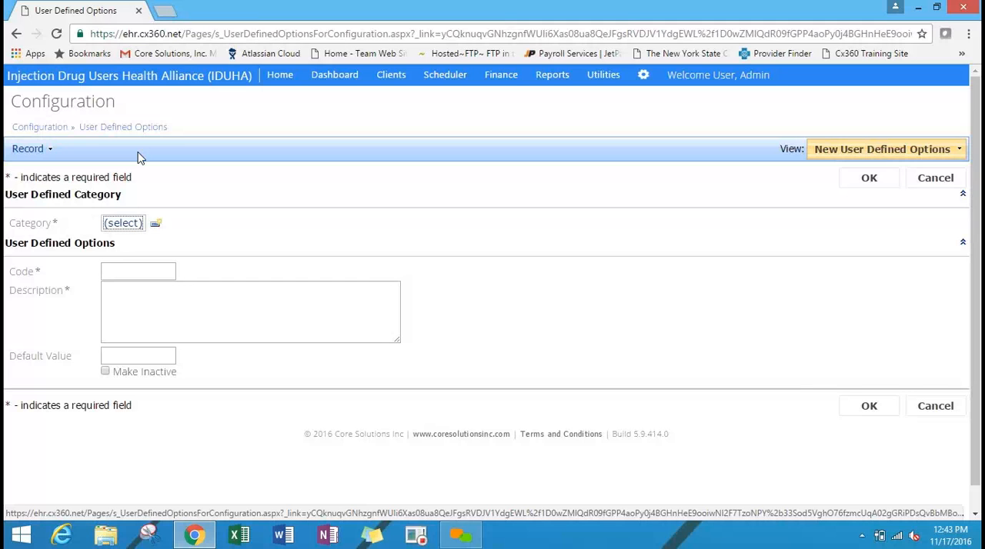
{"action": "left_click", "coordinate": [125, 225]}
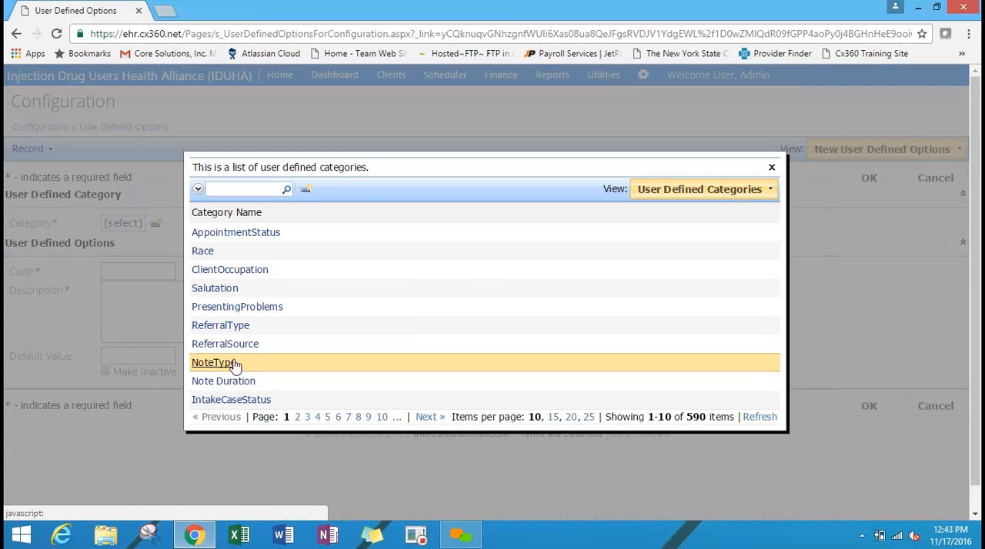
{"action": "left_click", "coordinate": [203, 252]}
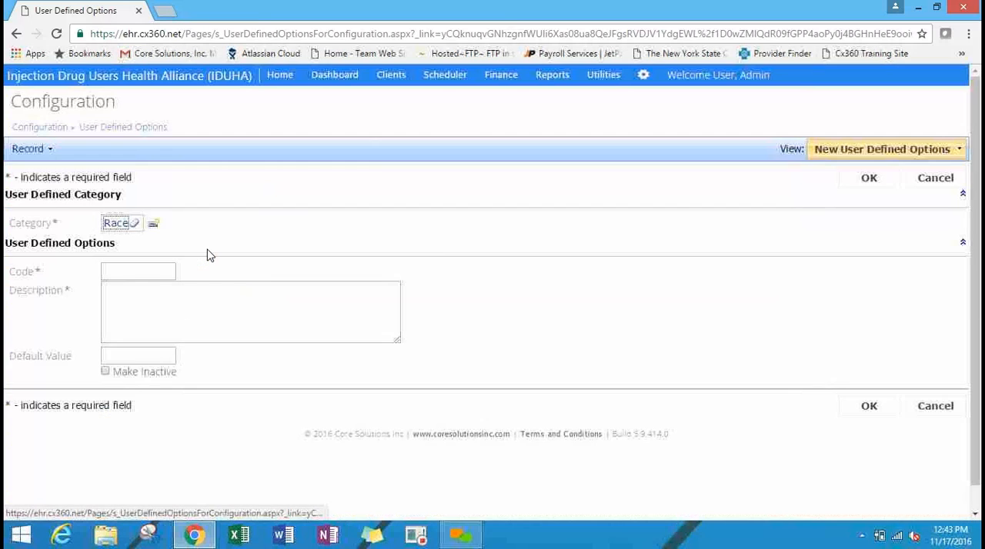
{"action": "left_click", "coordinate": [133, 225]}
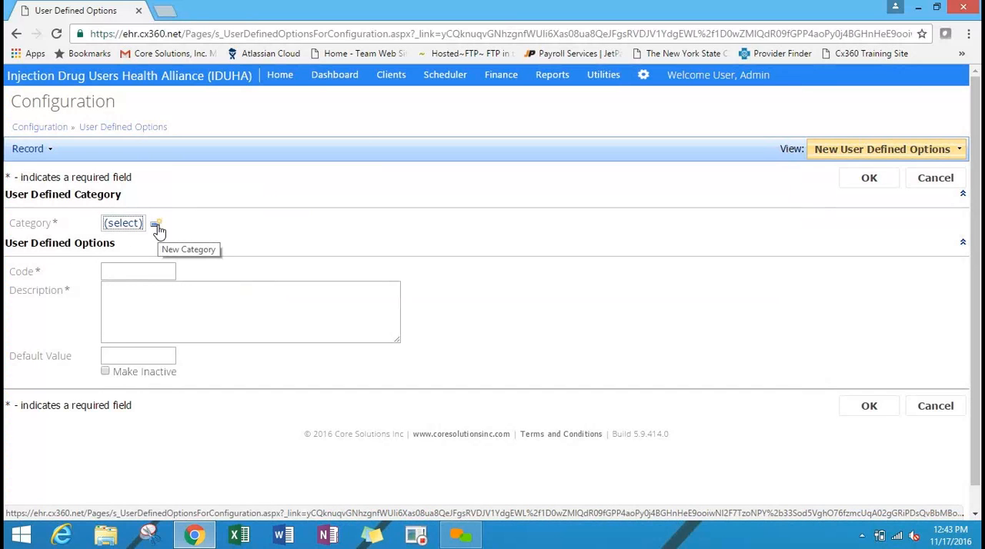
Create a new user-defined category named "How are you feeling" for the option.
{"action": "left_click", "coordinate": [156, 226]}
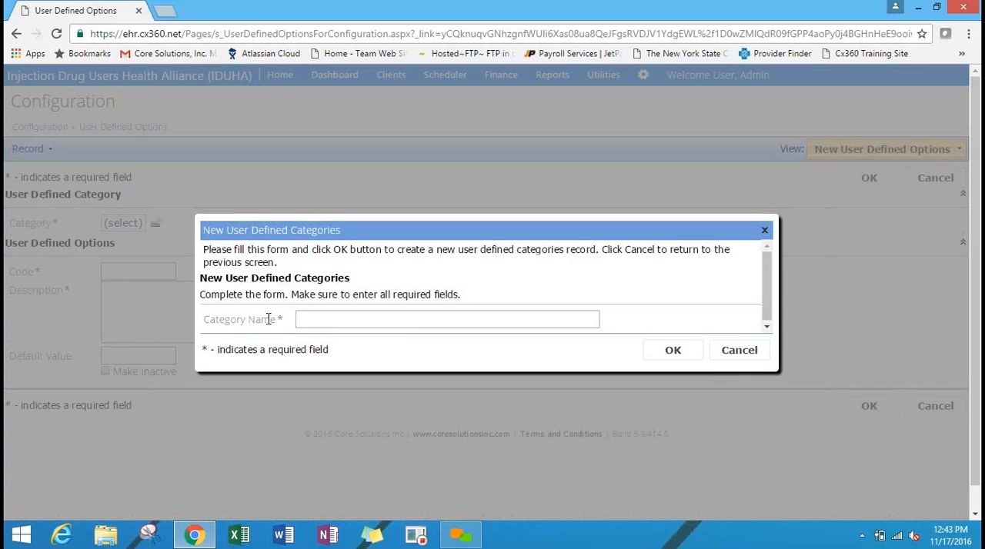
{"action": "left_click", "coordinate": [738, 351]}
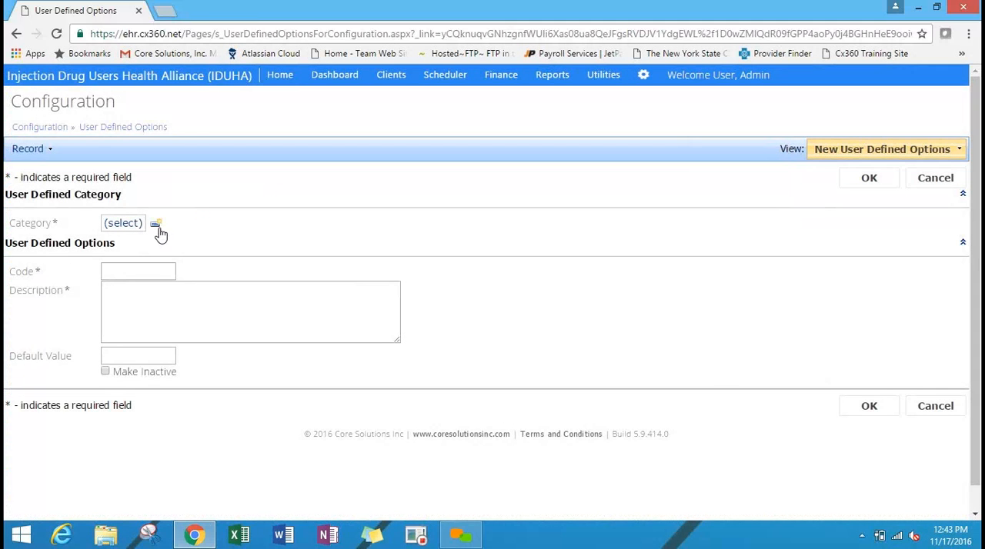
{"action": "left_click", "coordinate": [157, 227]}
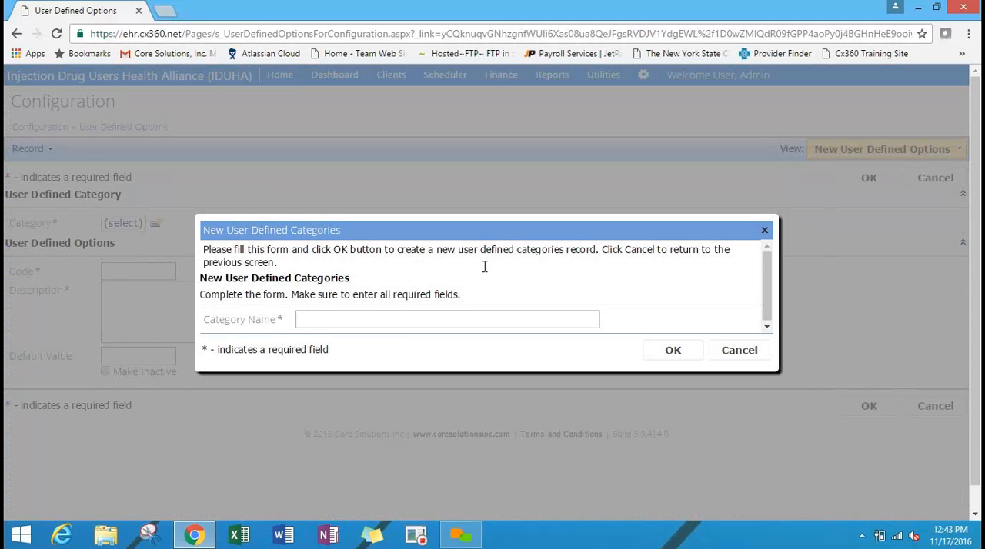
{"action": "type", "text": "How are you feeling"}
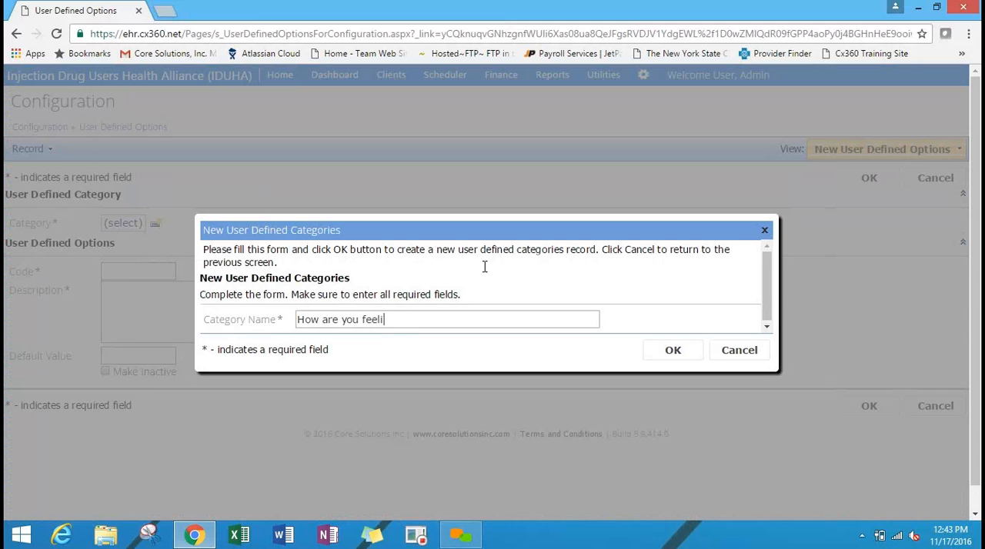
{"action": "left_click", "coordinate": [671, 351]}
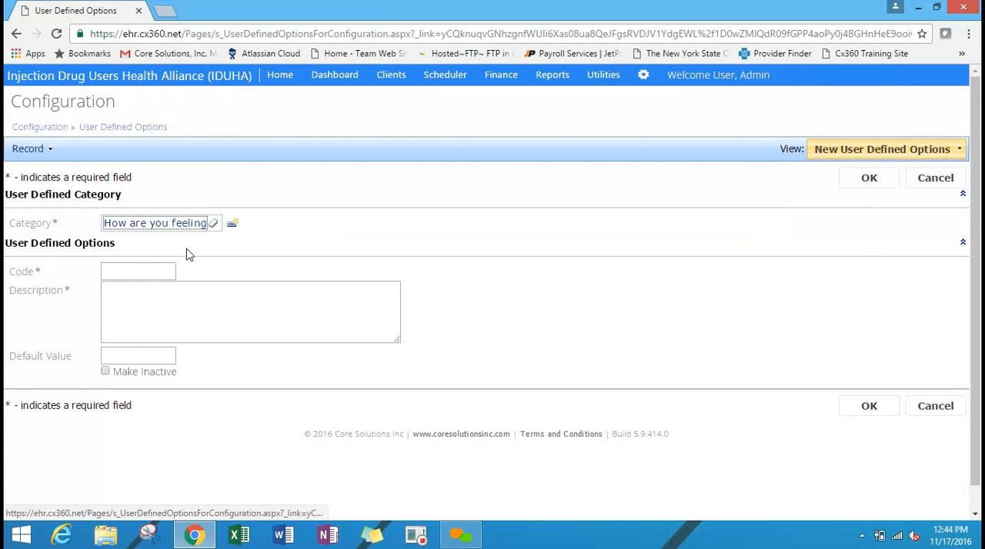
Enter the description "I feel great" and code 1 for the new option, and discard it without saving.
{"action": "left_click", "coordinate": [140, 279]}
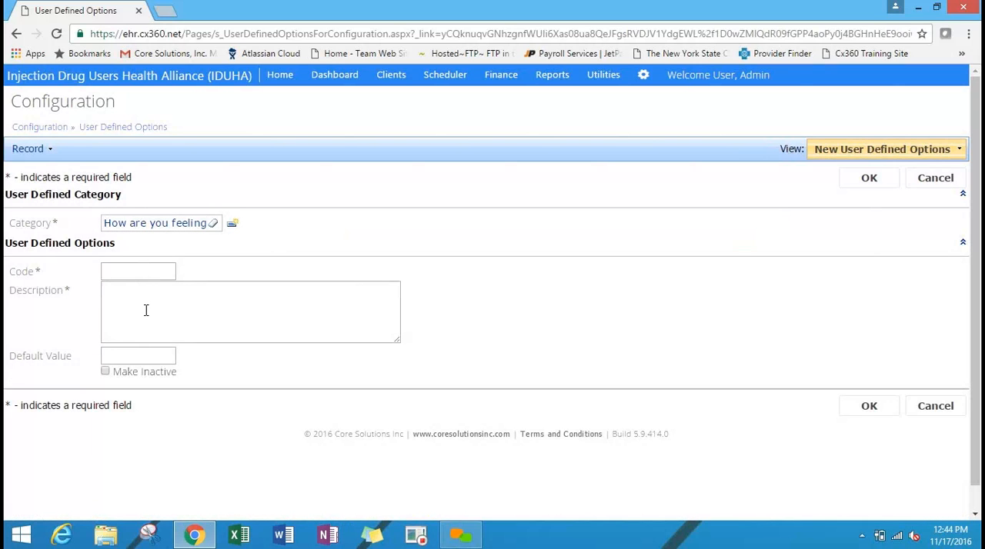
{"action": "type", "text": "I feel gre"}
{"action": "type", "text": "at"}
{"action": "type", "text": "1"}
{"action": "left_click", "coordinate": [934, 184]}
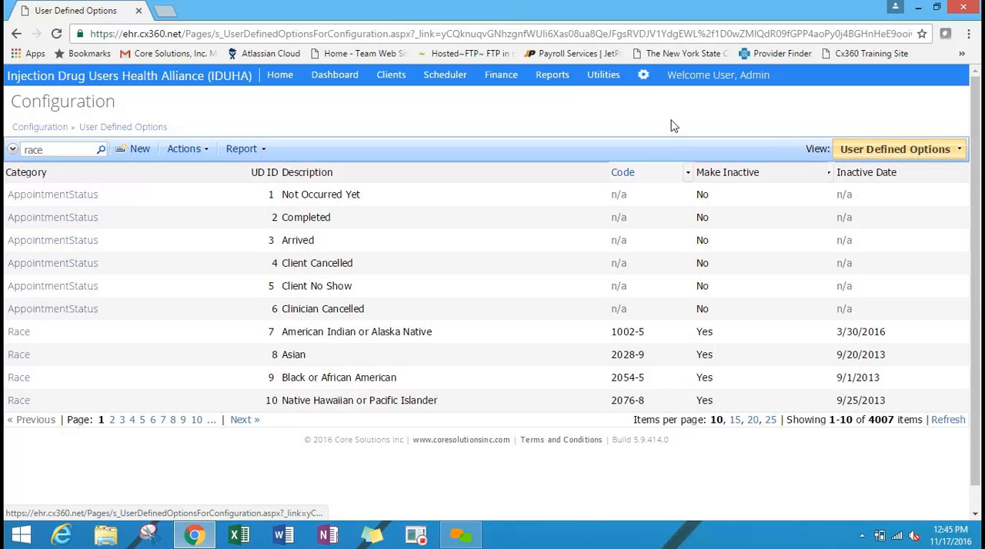
Open the Diagnosis Codes DSM 5 configuration and view the blank new diagnosis form, leaving it without saving.
{"action": "left_click", "coordinate": [643, 74]}
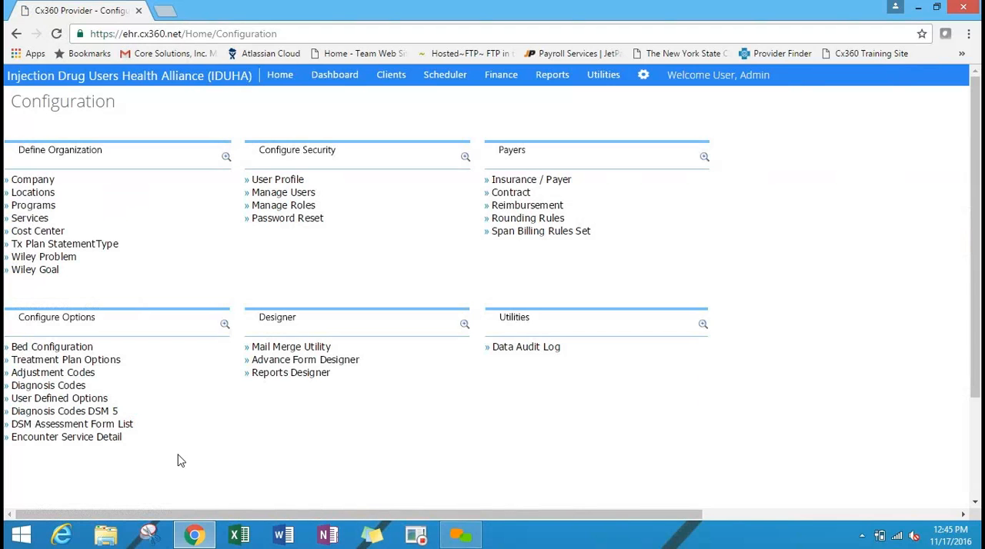
{"action": "left_click", "coordinate": [92, 418]}
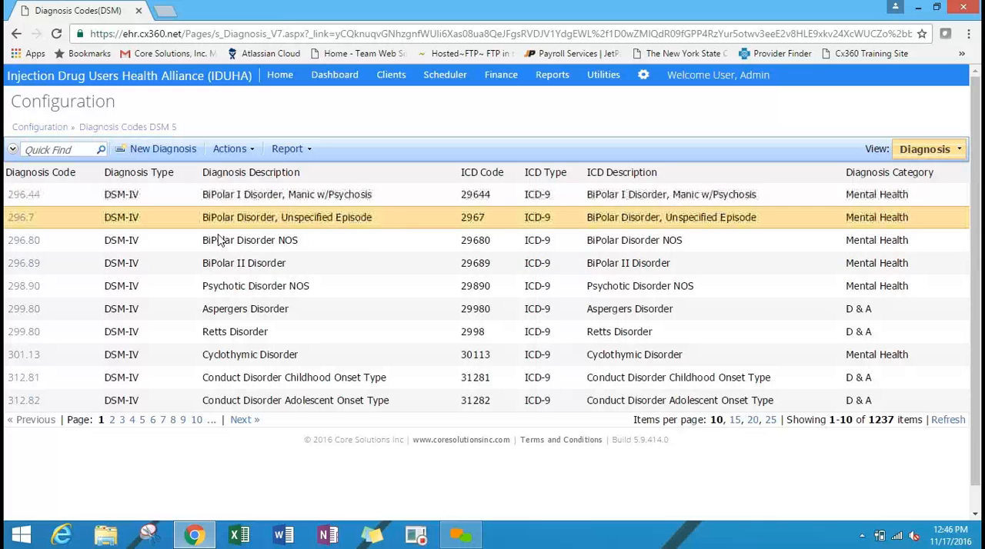
{"action": "left_click", "coordinate": [160, 157]}
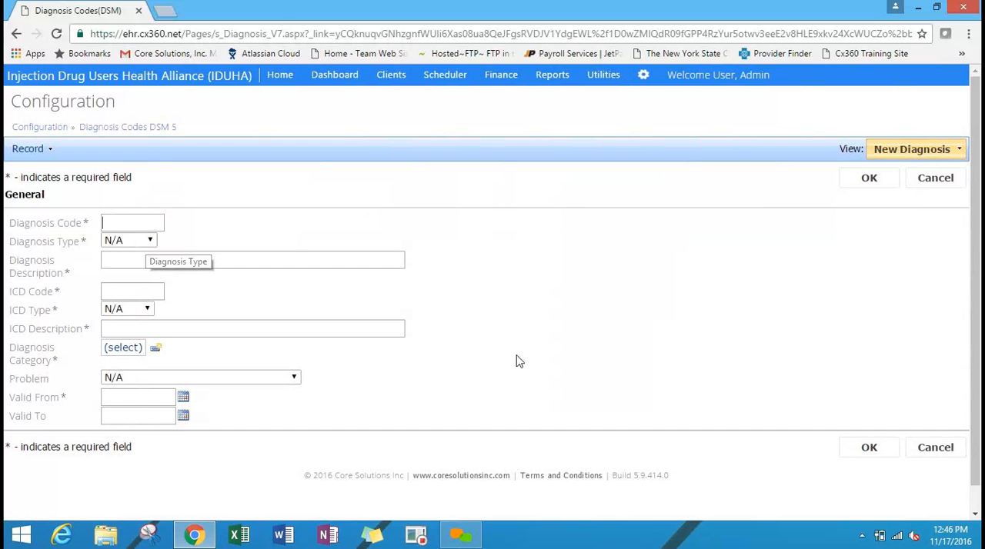
{"action": "left_click", "coordinate": [936, 183]}
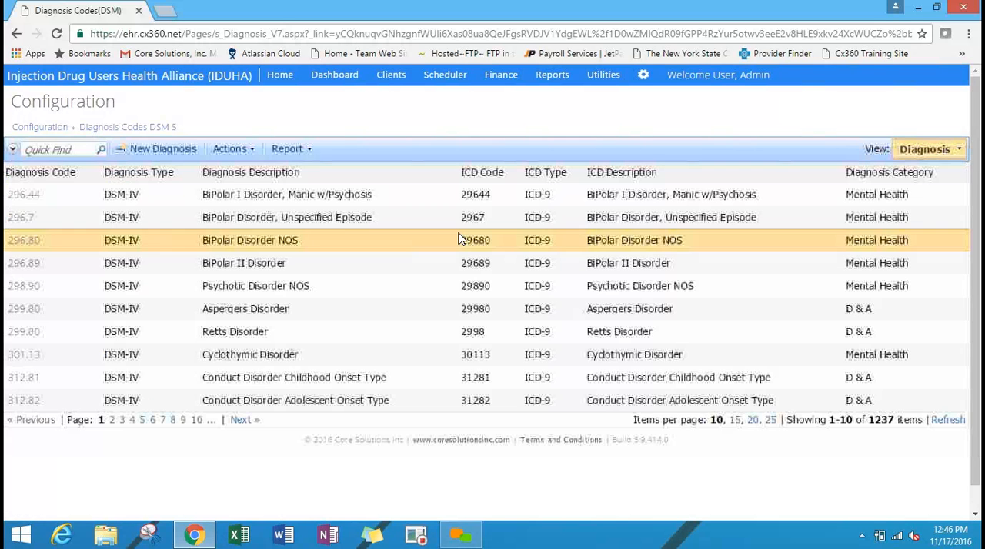
Review the details of diagnosis 312.82, Conduct Disorder Adolescent Onset Type, and close the record.
{"action": "left_click", "coordinate": [24, 400]}
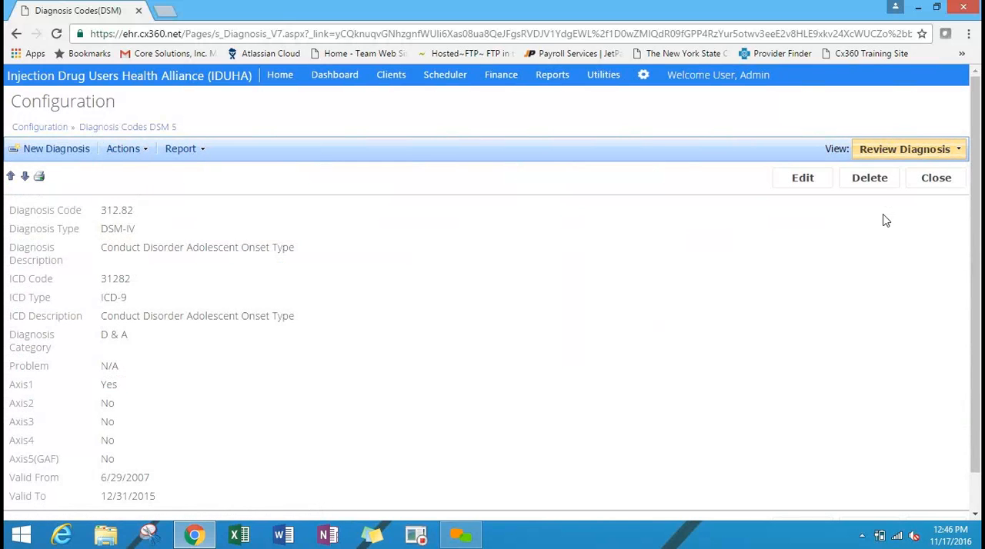
{"action": "left_click_drag", "start_coordinate": [977, 223], "coordinate": [979, 252]}
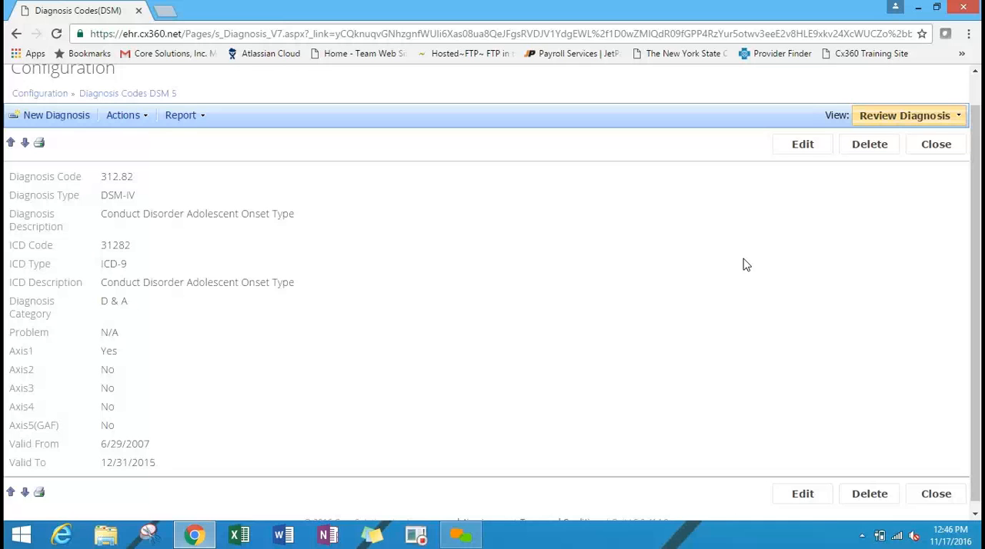
{"action": "left_click", "coordinate": [935, 144]}
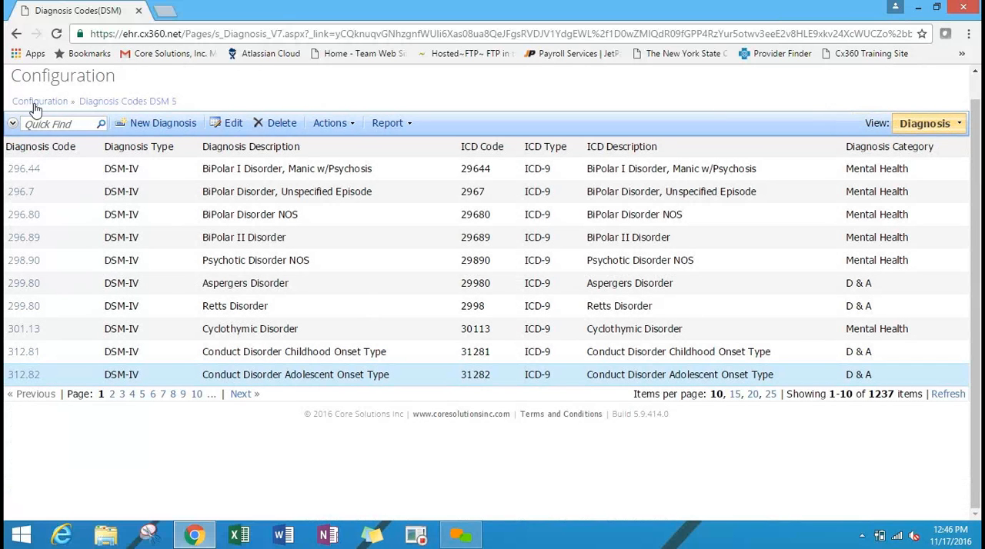
Open the Data Audit Log from the configuration area and view its advanced search filters without running a search.
{"action": "left_click", "coordinate": [35, 110]}
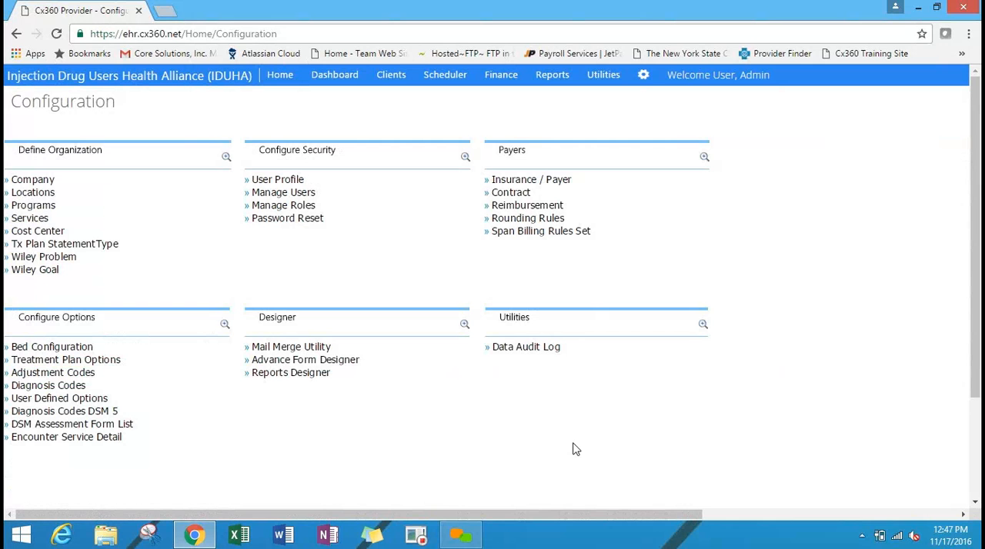
{"action": "left_click", "coordinate": [536, 351]}
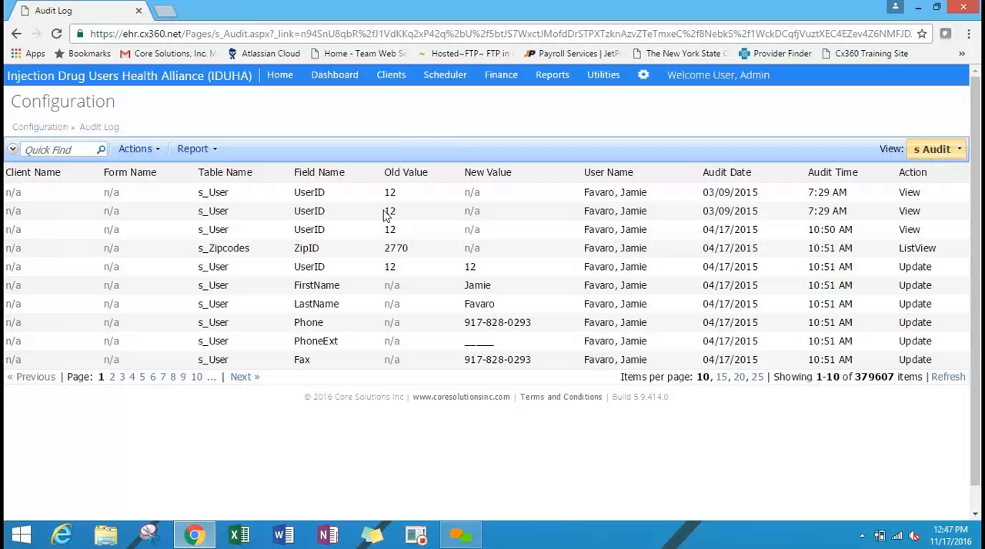
{"action": "left_click", "coordinate": [415, 189]}
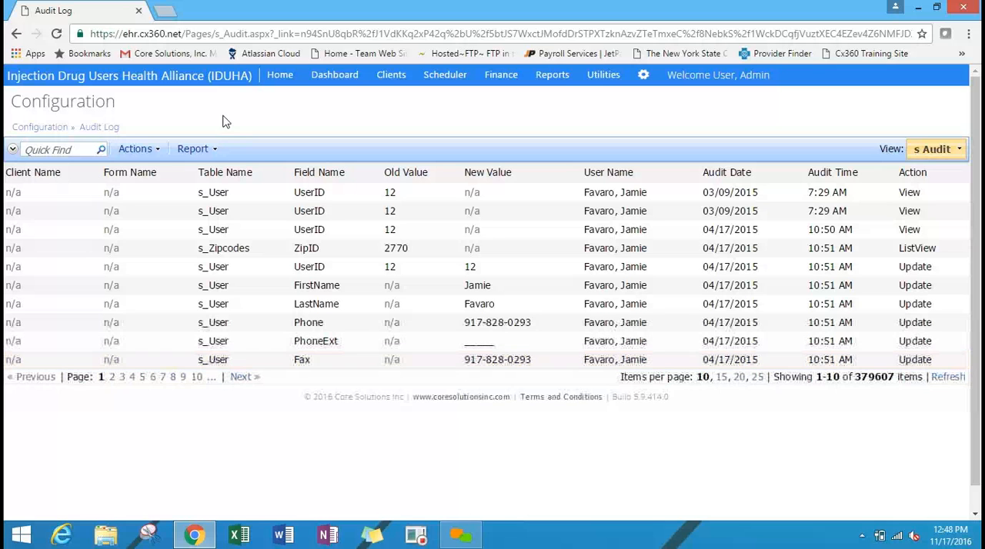
{"action": "left_click", "coordinate": [12, 149]}
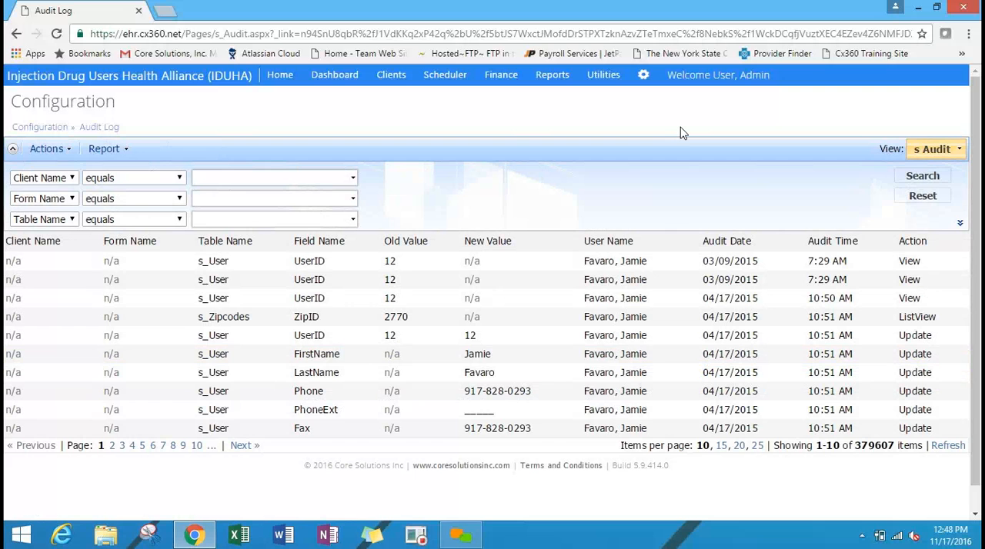
{"action": "left_click", "coordinate": [13, 149]}
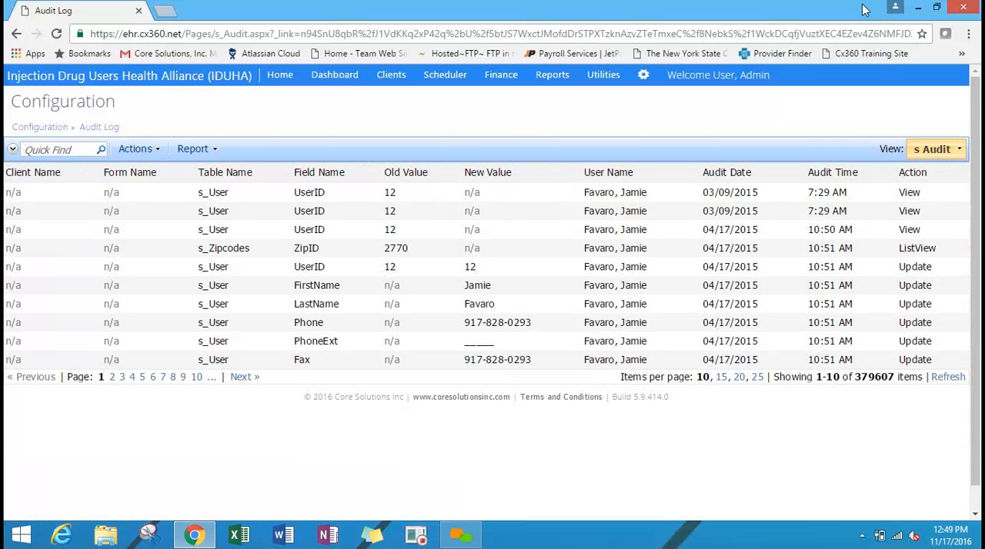
Open the administrator account's user details through Manage Users in the security configuration.
{"action": "left_click", "coordinate": [643, 76]}
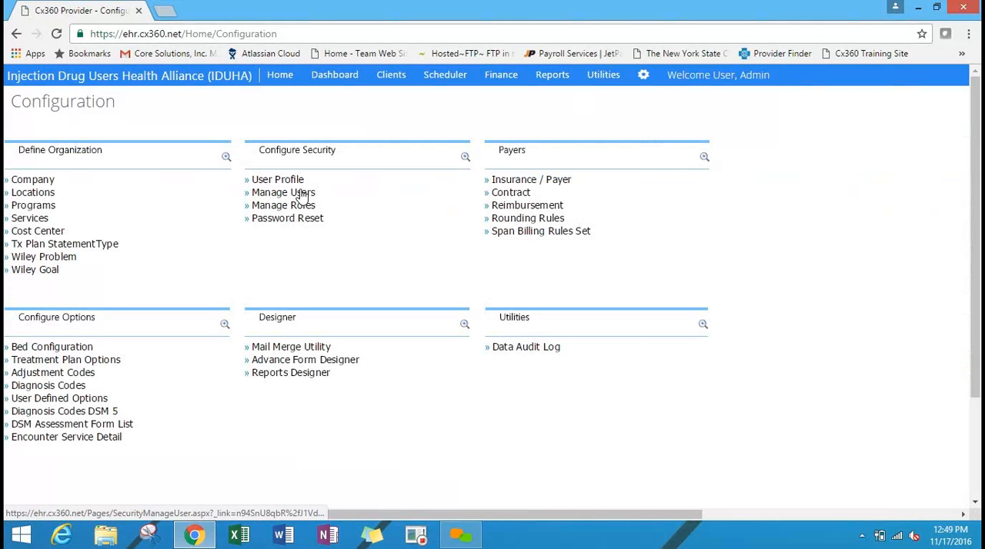
{"action": "left_click", "coordinate": [301, 194]}
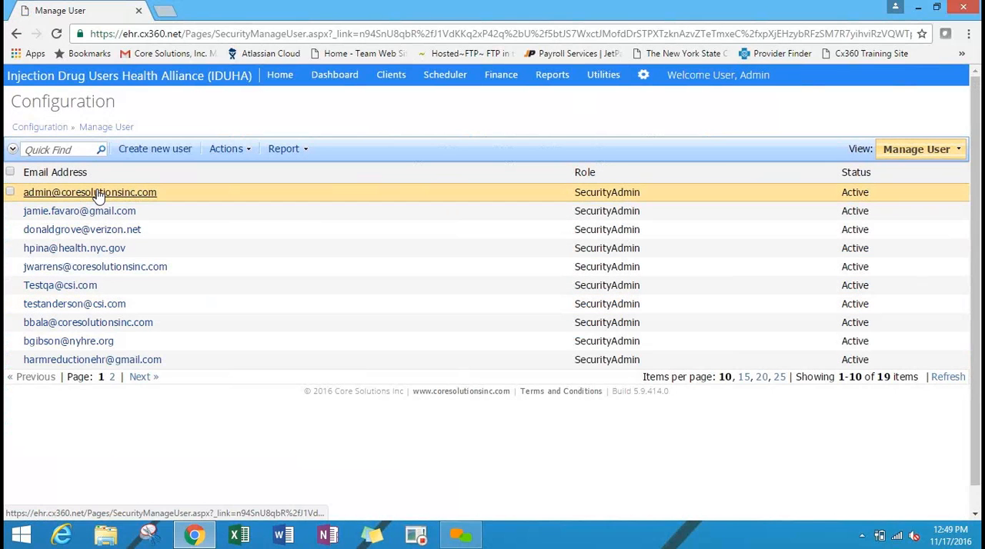
{"action": "left_click", "coordinate": [98, 195]}
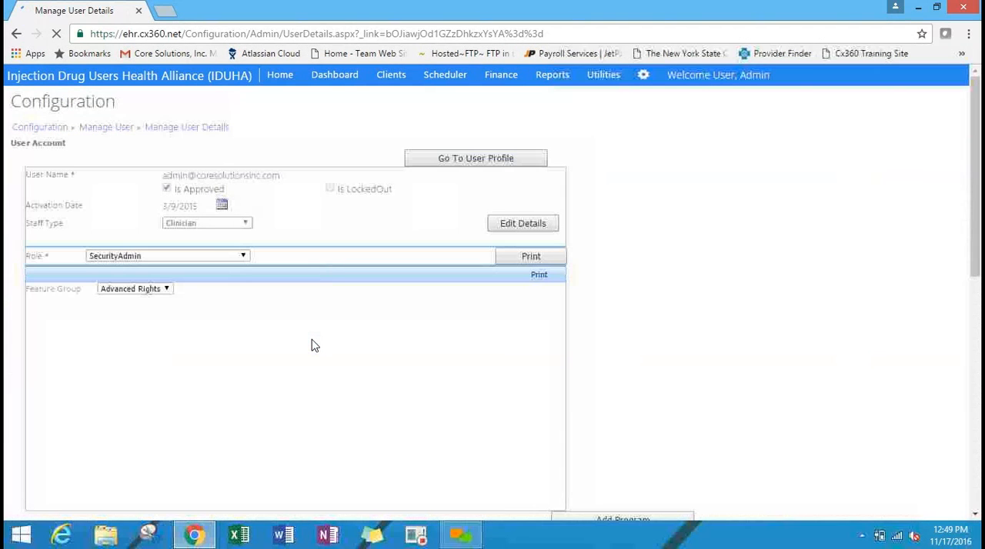